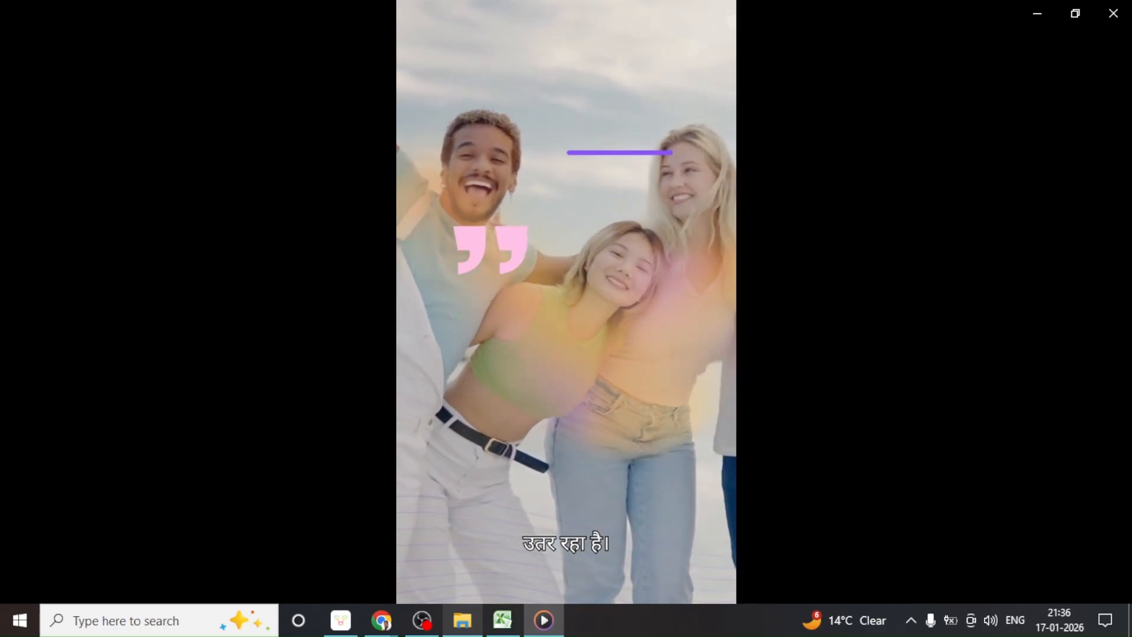
Close the Digital Marketing Song video in Media Player to return to the meeting
mouse_move(768, 98)
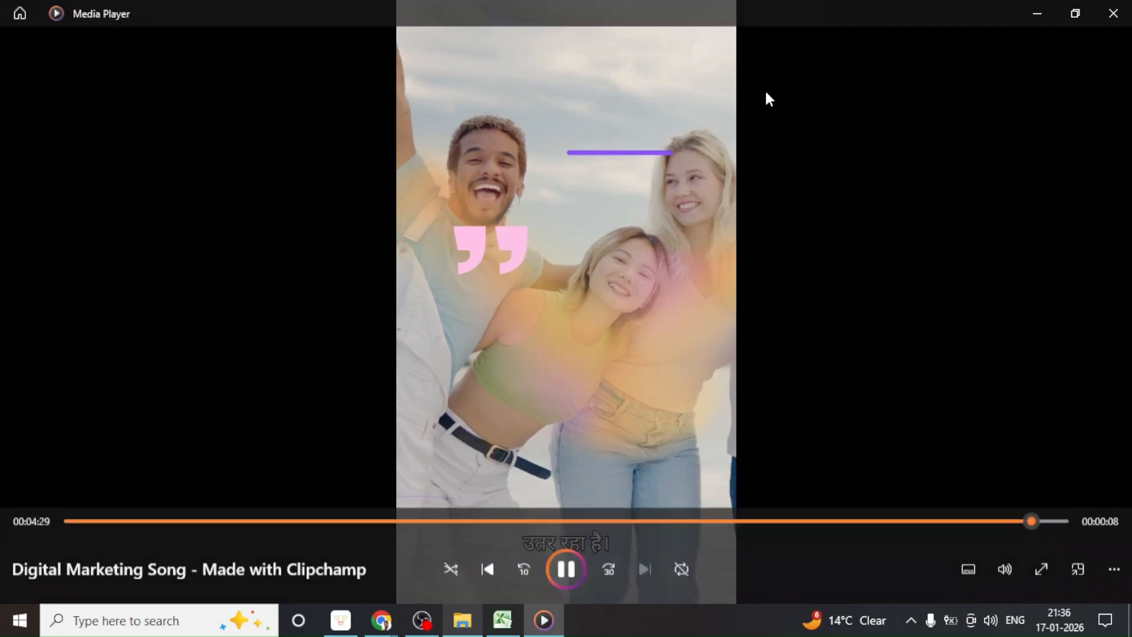
left_click(1107, 19)
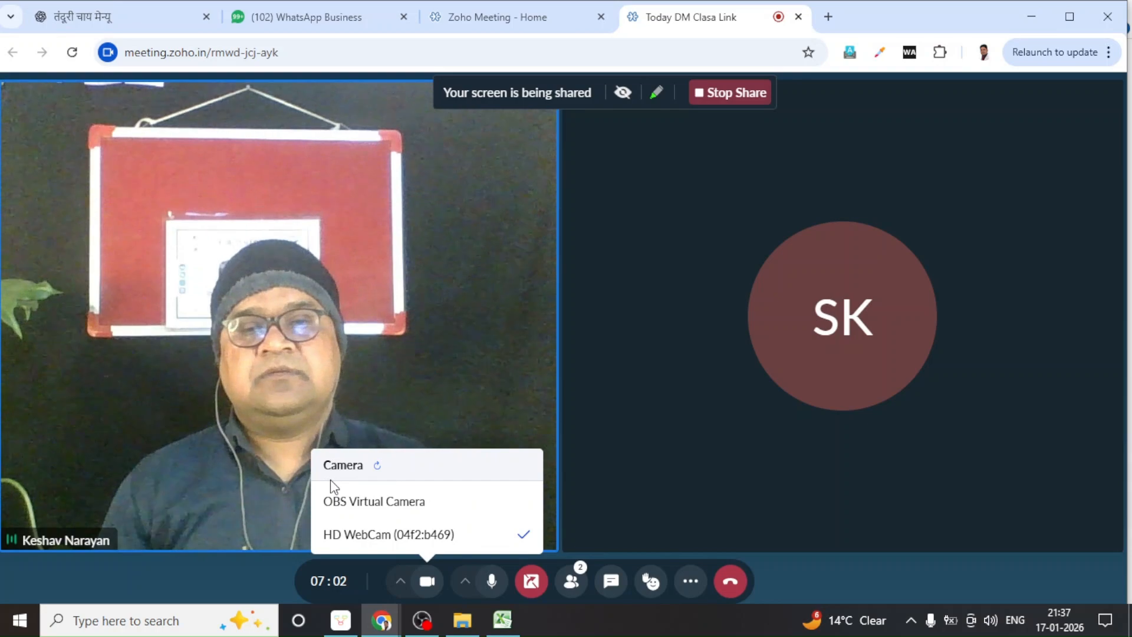
Refresh the camera list three times, then select OBS Virtual Camera as the video source
left_click(376, 466)
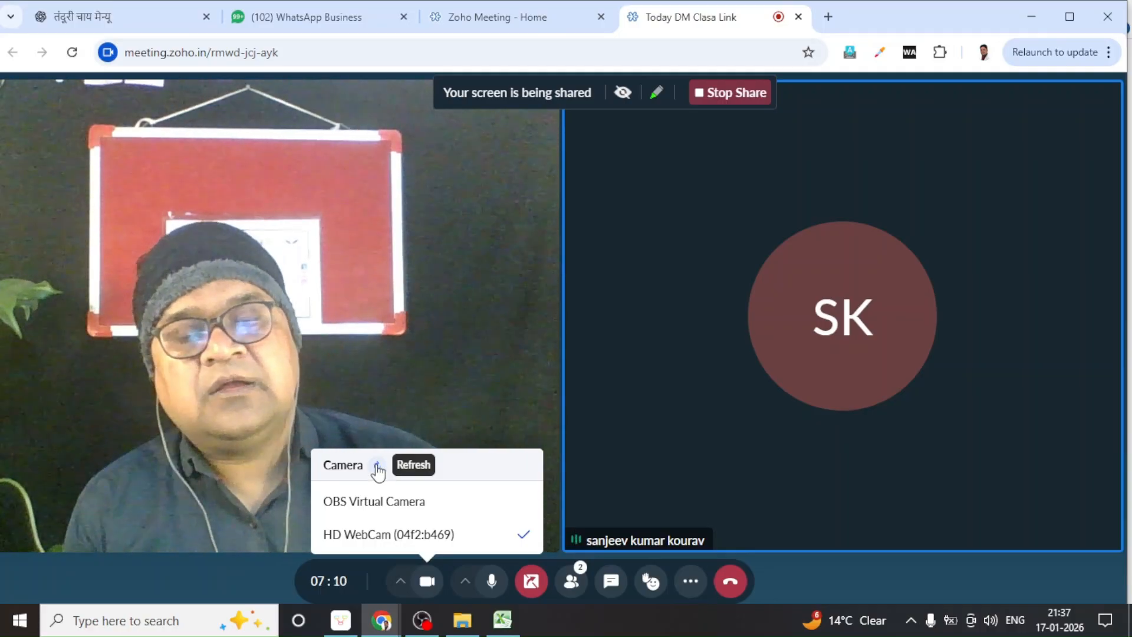
left_click(376, 466)
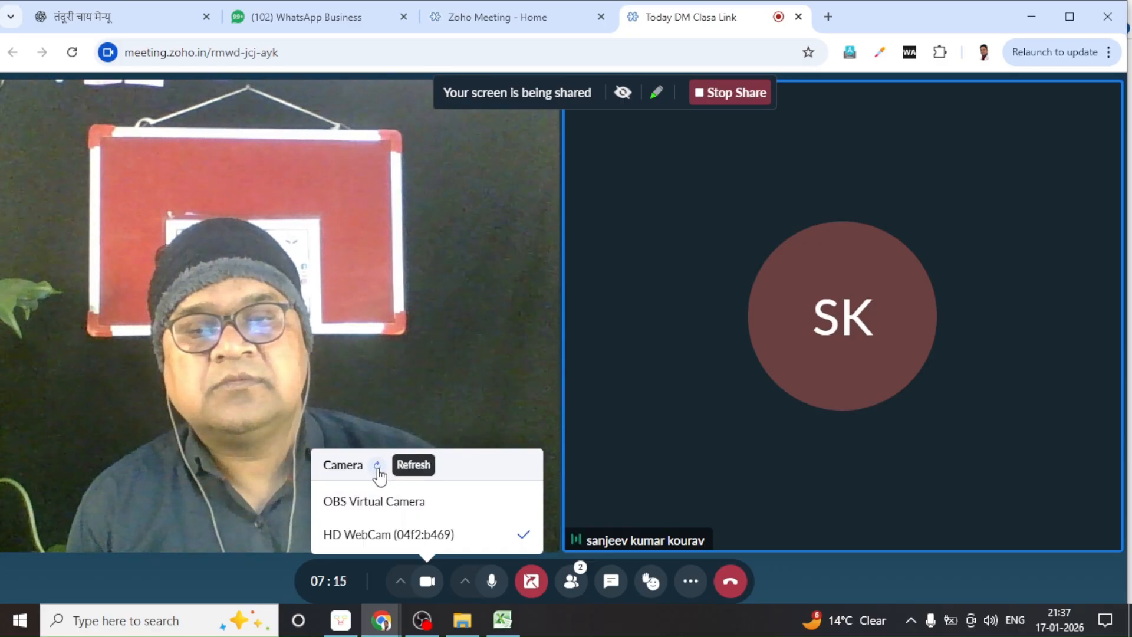
left_click(377, 467)
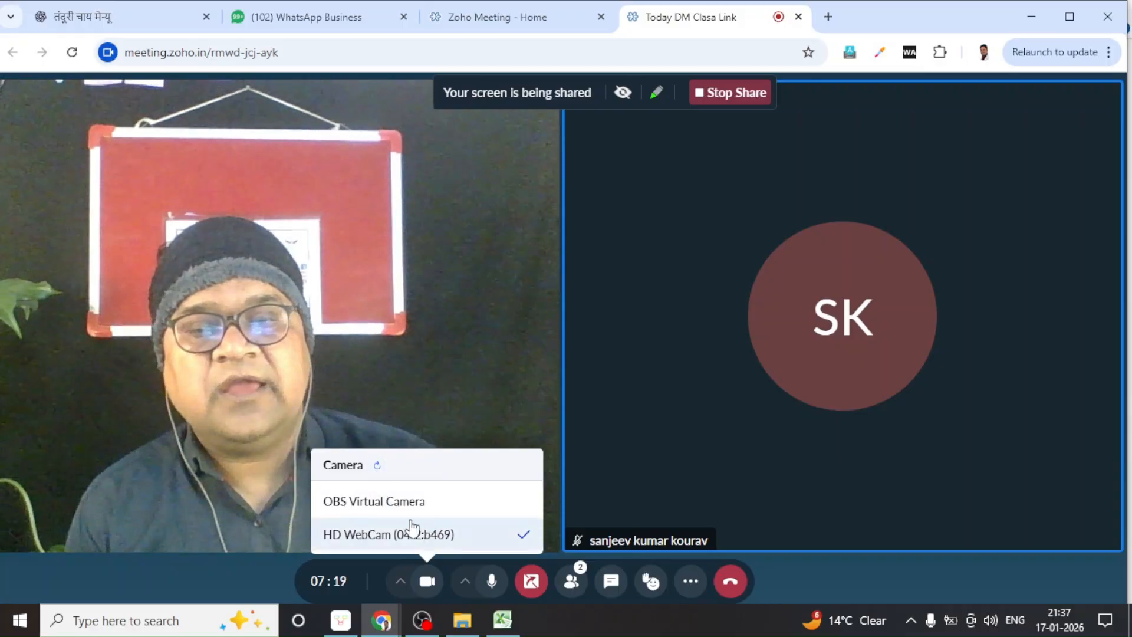
left_click(390, 506)
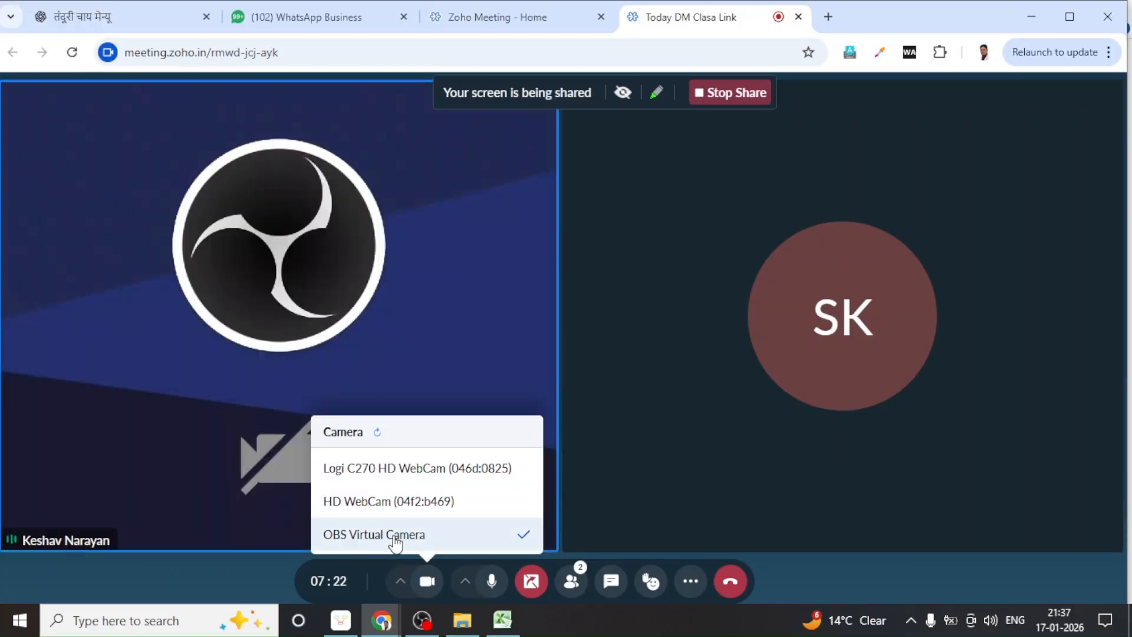
left_click(383, 472)
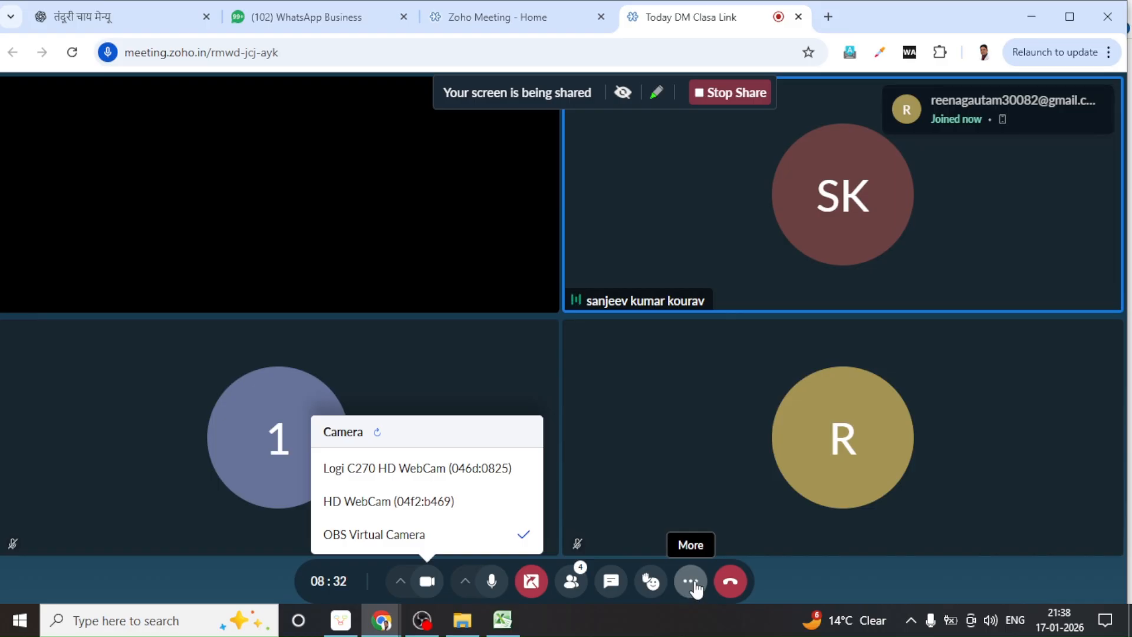
Switch the Zoho Meeting view to the Sidebar layout from More > Change Layout
left_click(695, 583)
mouse_move(816, 500)
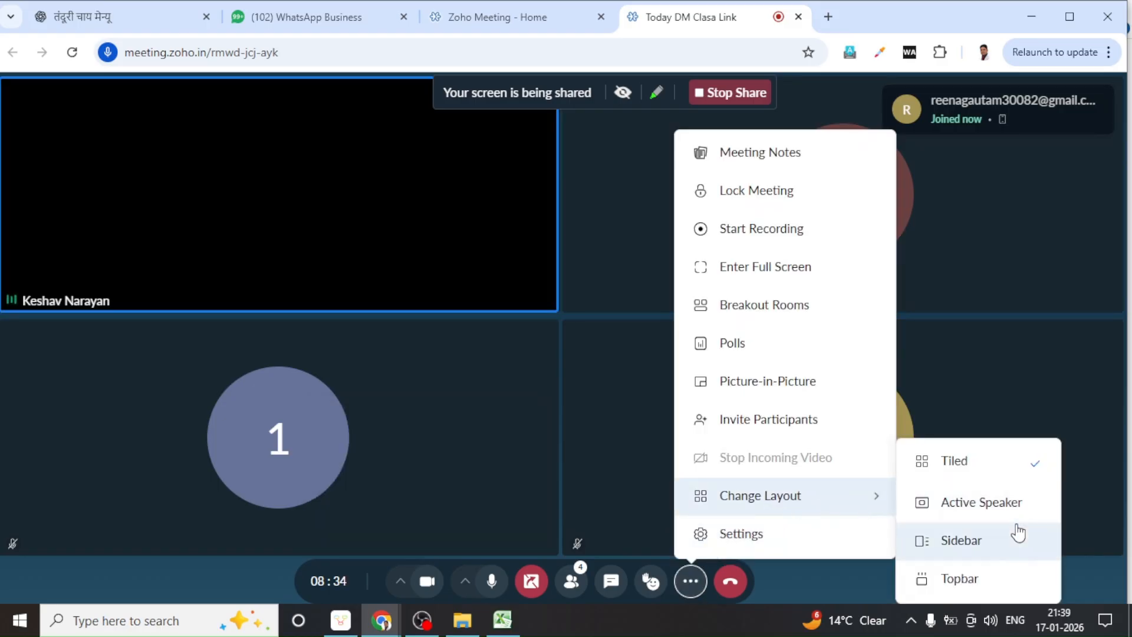
left_click(955, 545)
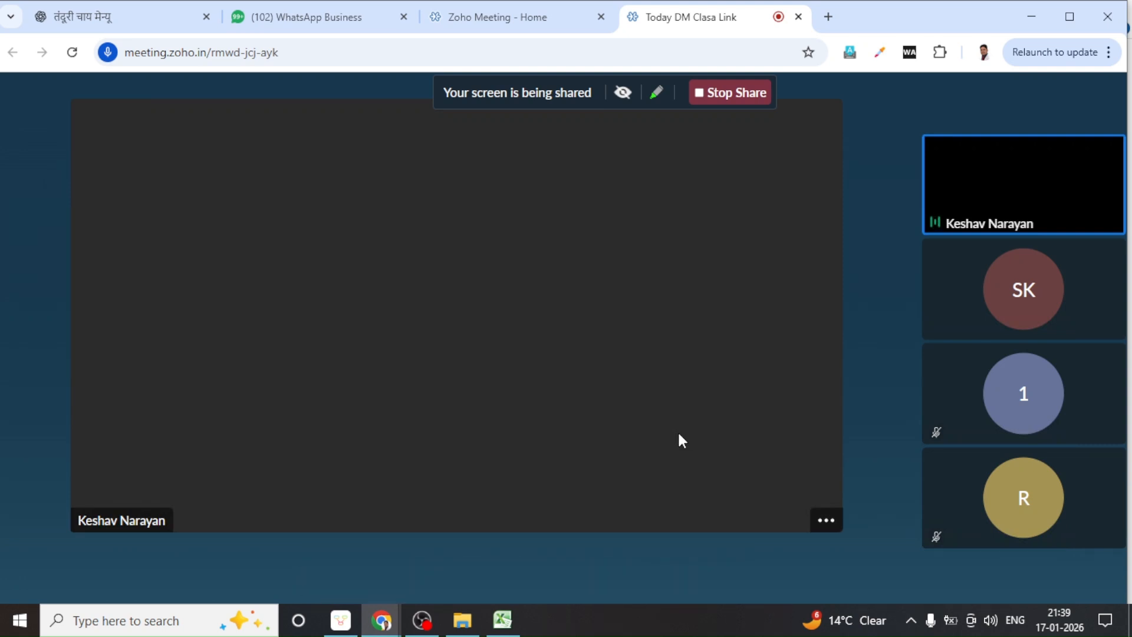
mouse_move(380, 626)
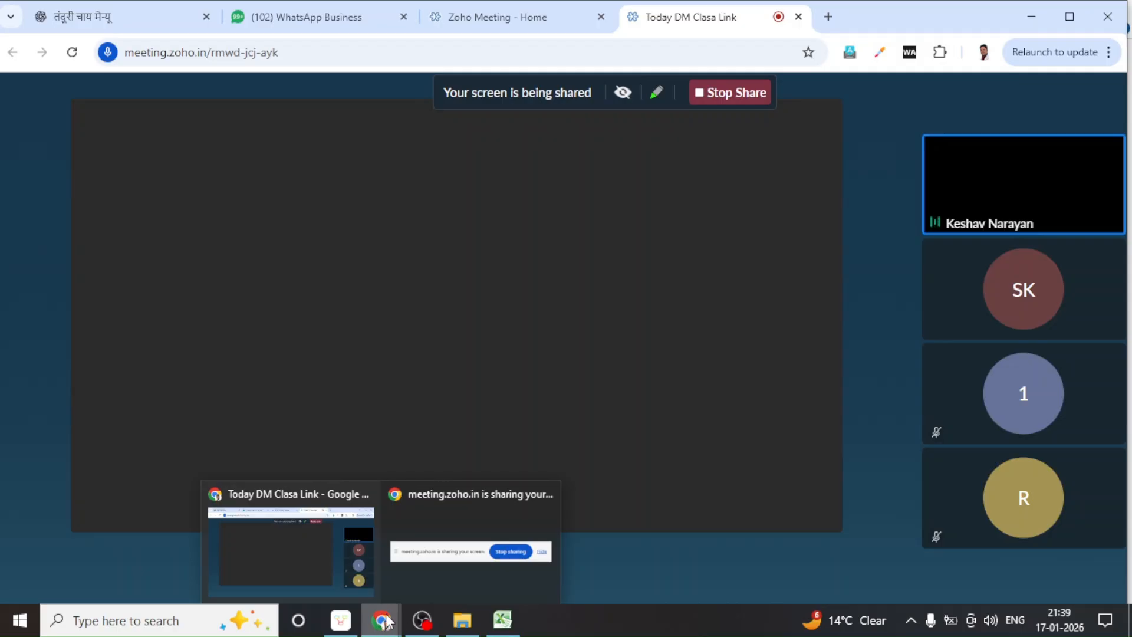
mouse_move(534, 501)
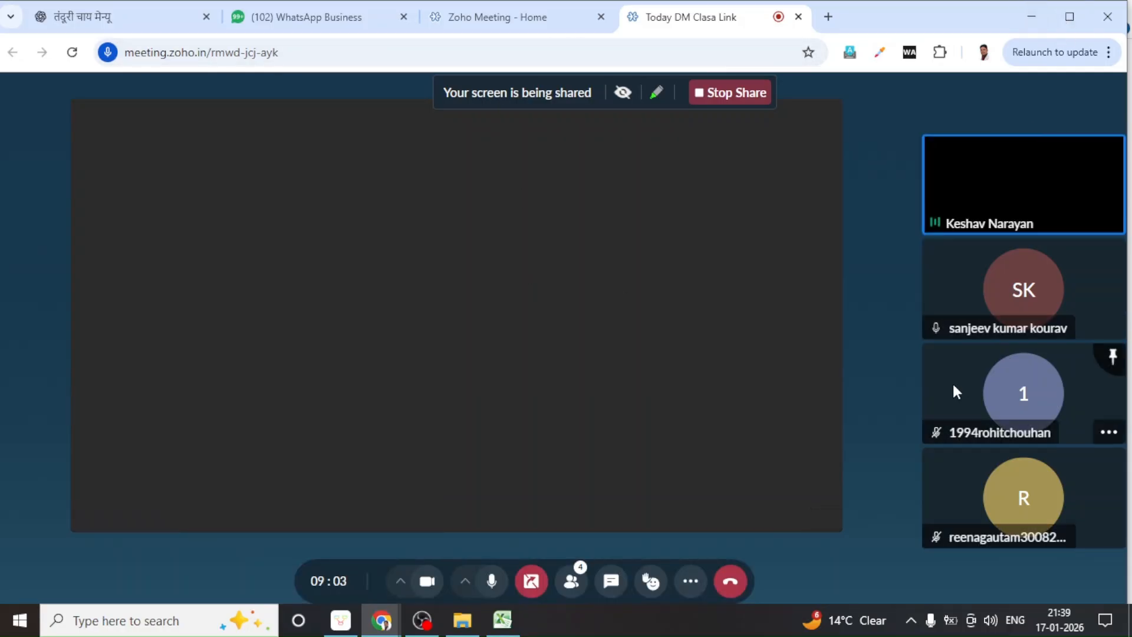
Minimise the meeting, Nice Mind and spreadsheet windows and close the Song folder
left_click(1029, 14)
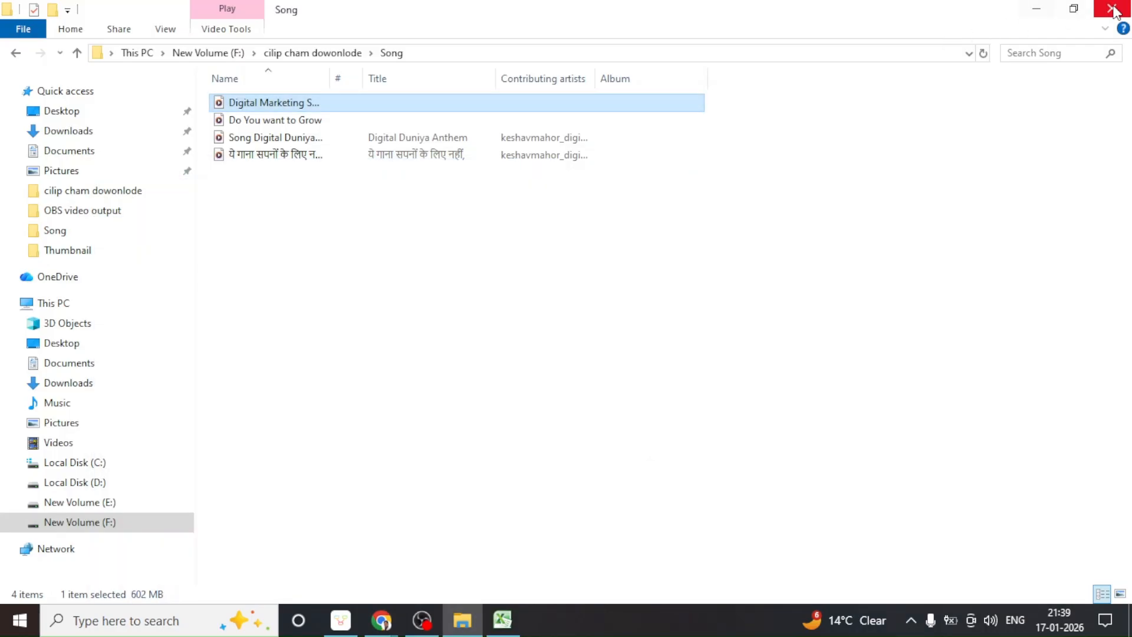
left_click(1114, 12)
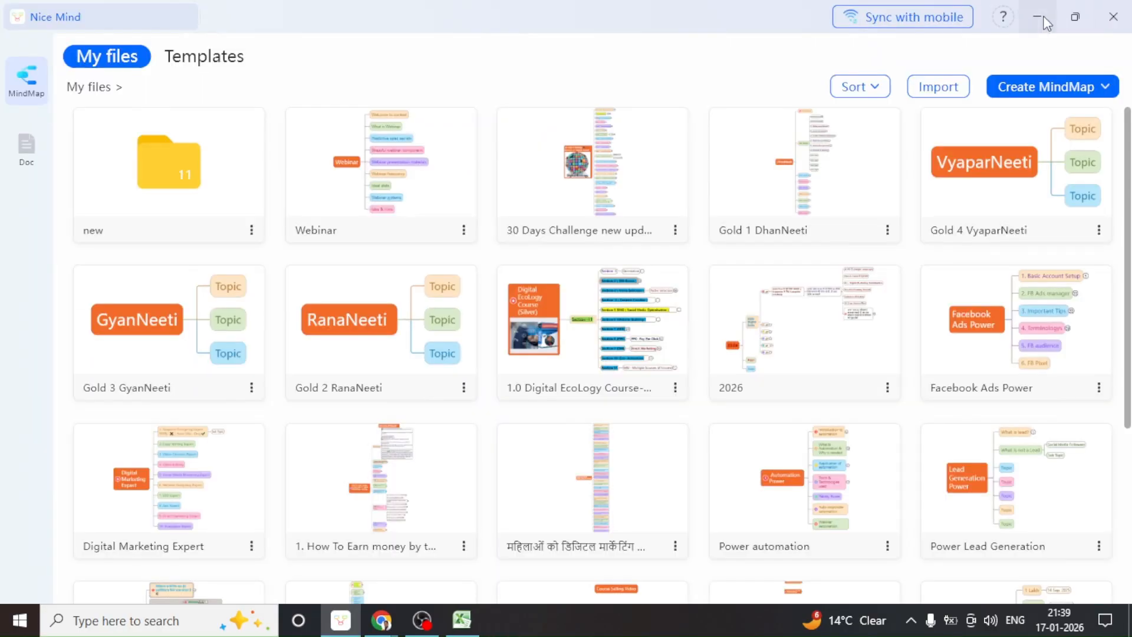
left_click(1043, 22)
left_click(1038, 12)
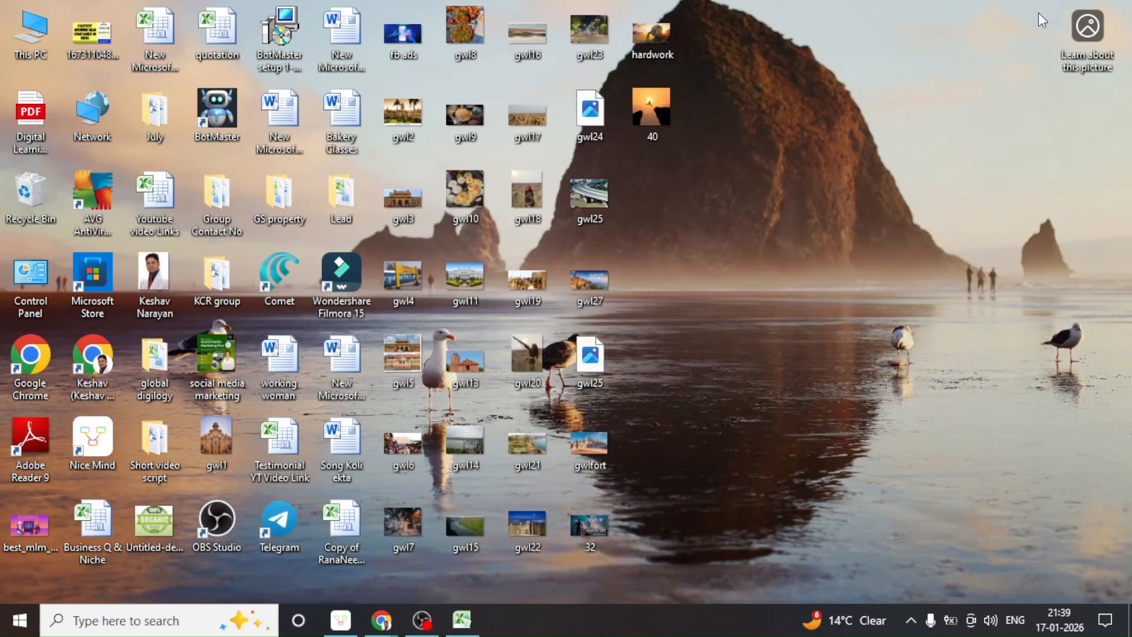
Launch Google Chrome under a saved profile and focus the new tab's search box
double_click(33, 358)
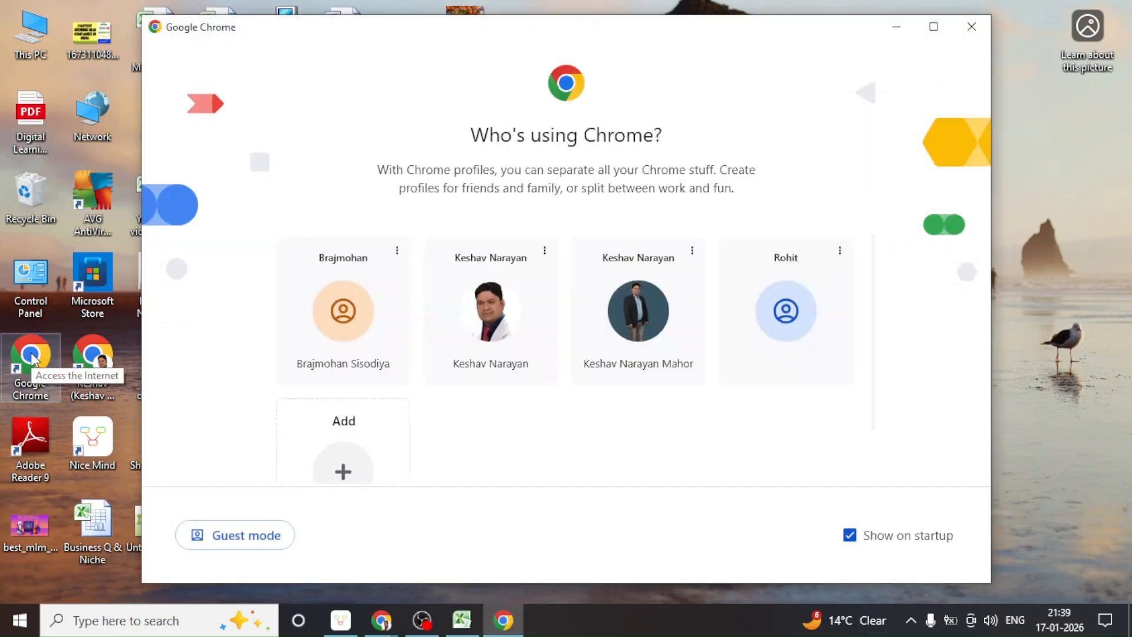
left_click(625, 314)
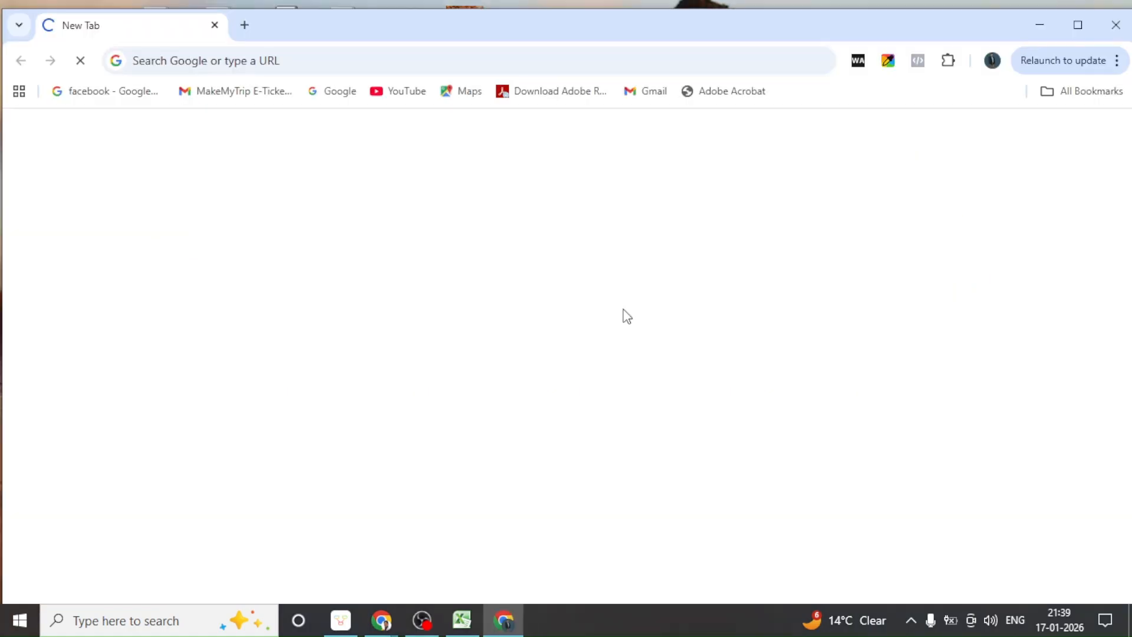
left_click(228, 59)
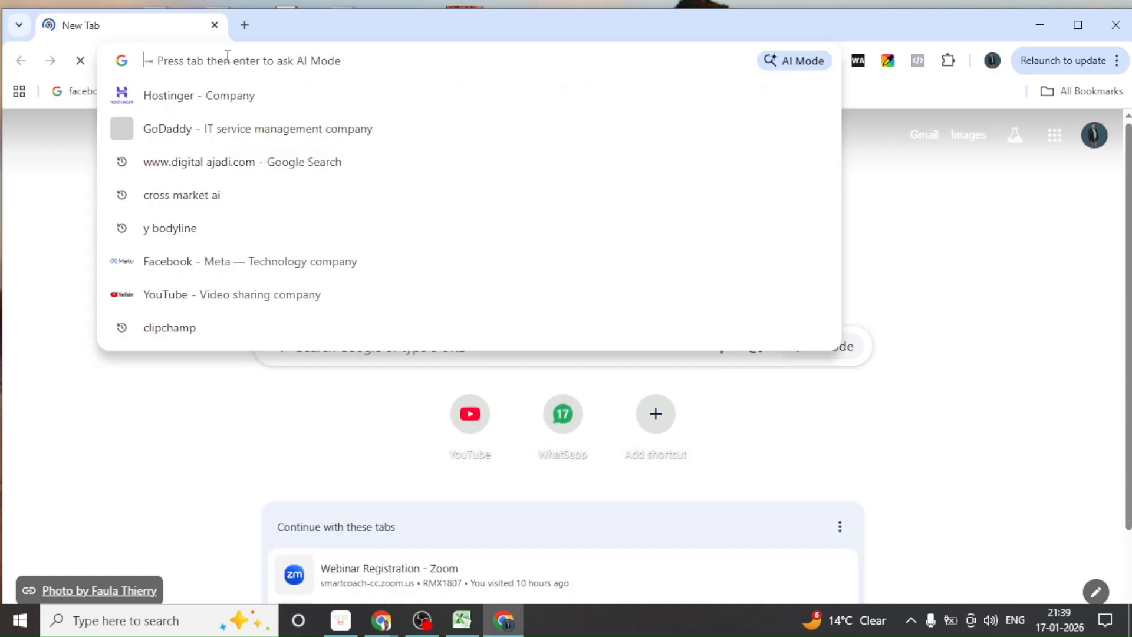
Search Google for 'hostinger' and open the Hostinger.com web hosting homepage
left_click(212, 101)
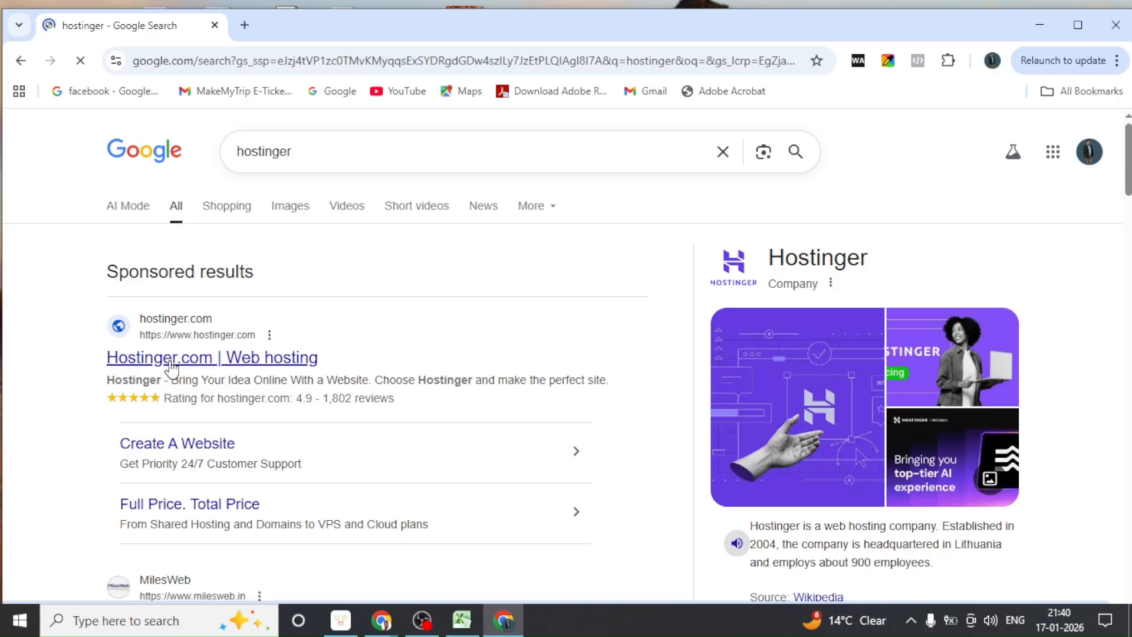
left_click(172, 368)
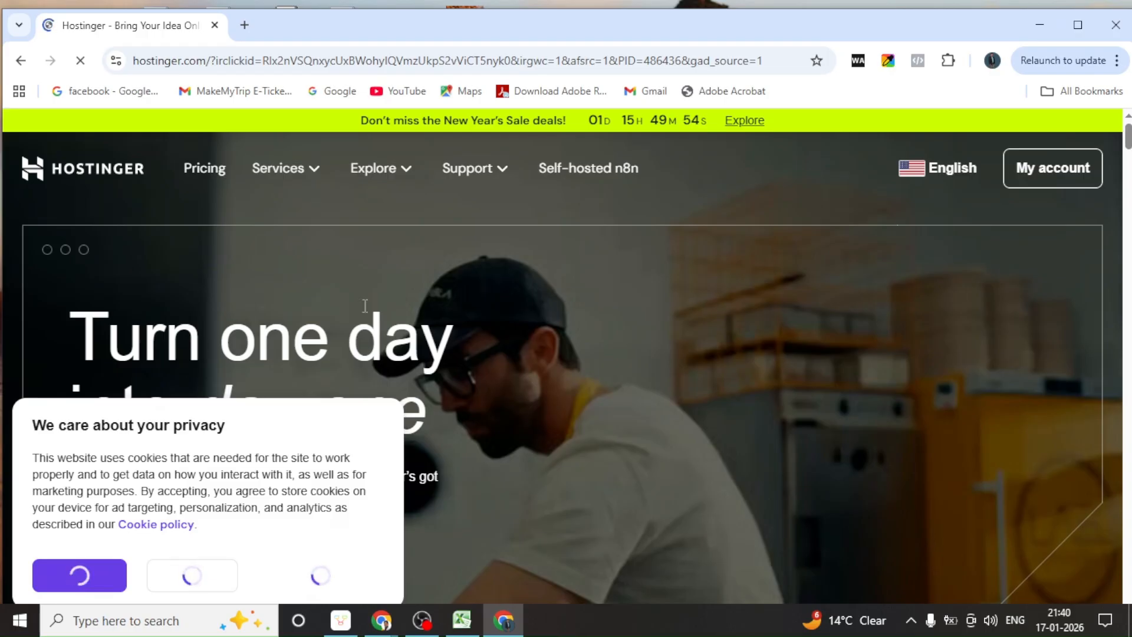
Try signing in to Hostinger with a Google account, which turns out not to be linked
left_click(1025, 177)
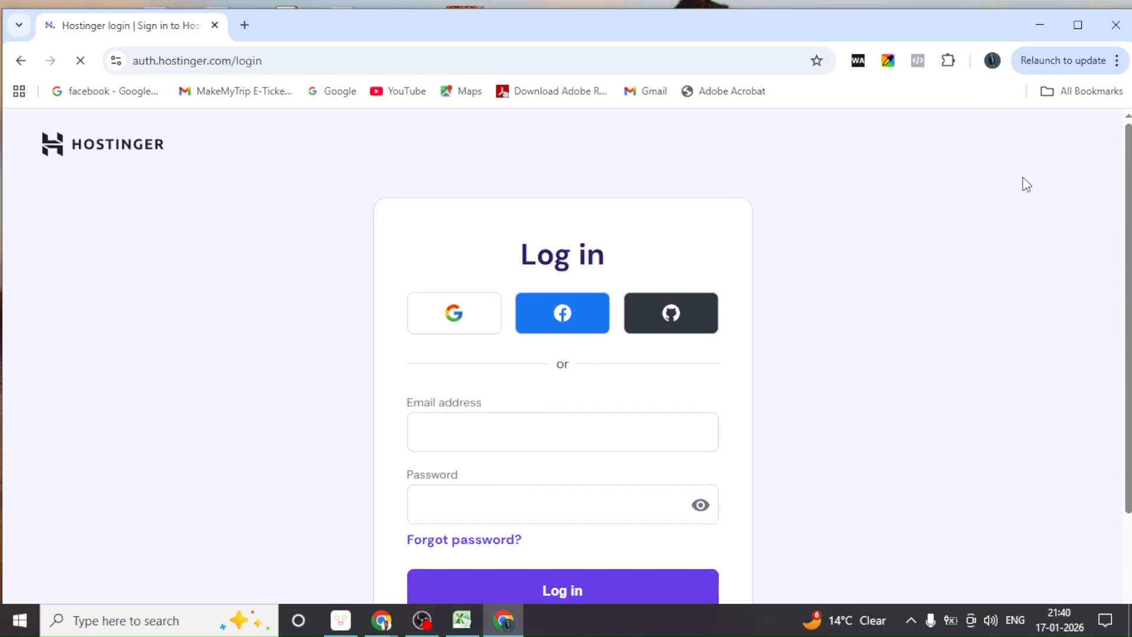
left_click(455, 310)
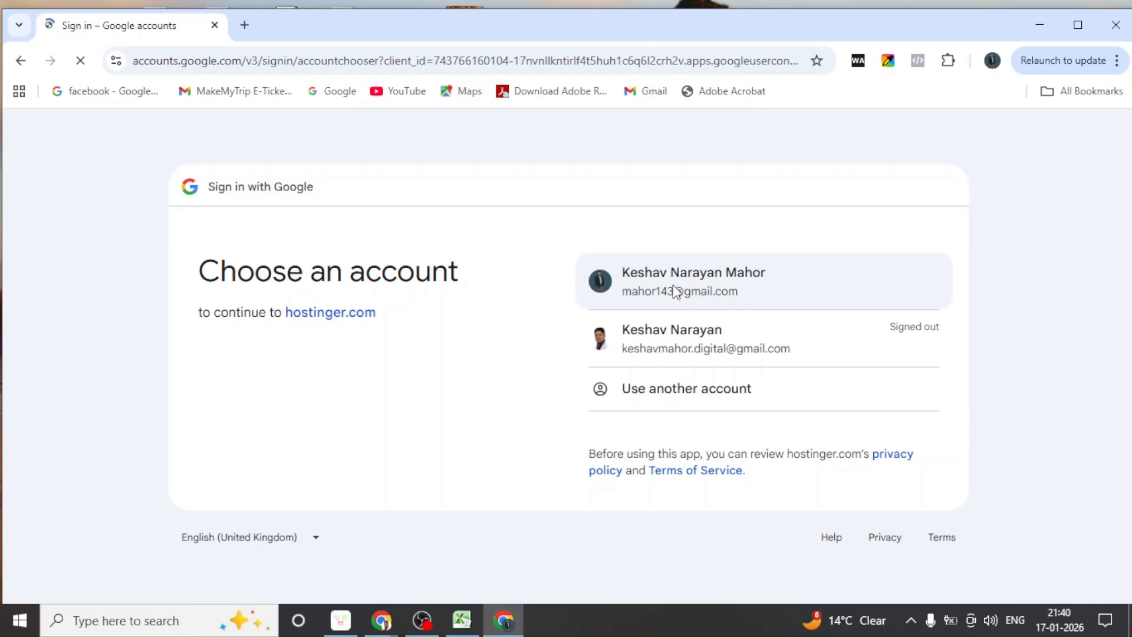
left_click(675, 291)
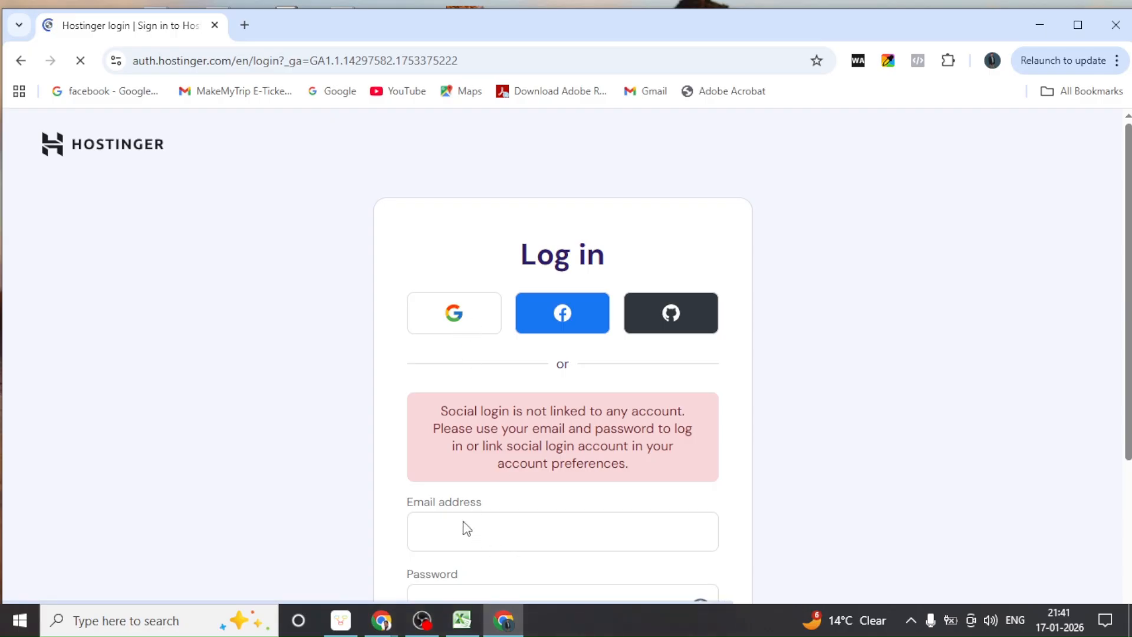
scroll(465, 529, "down", 3)
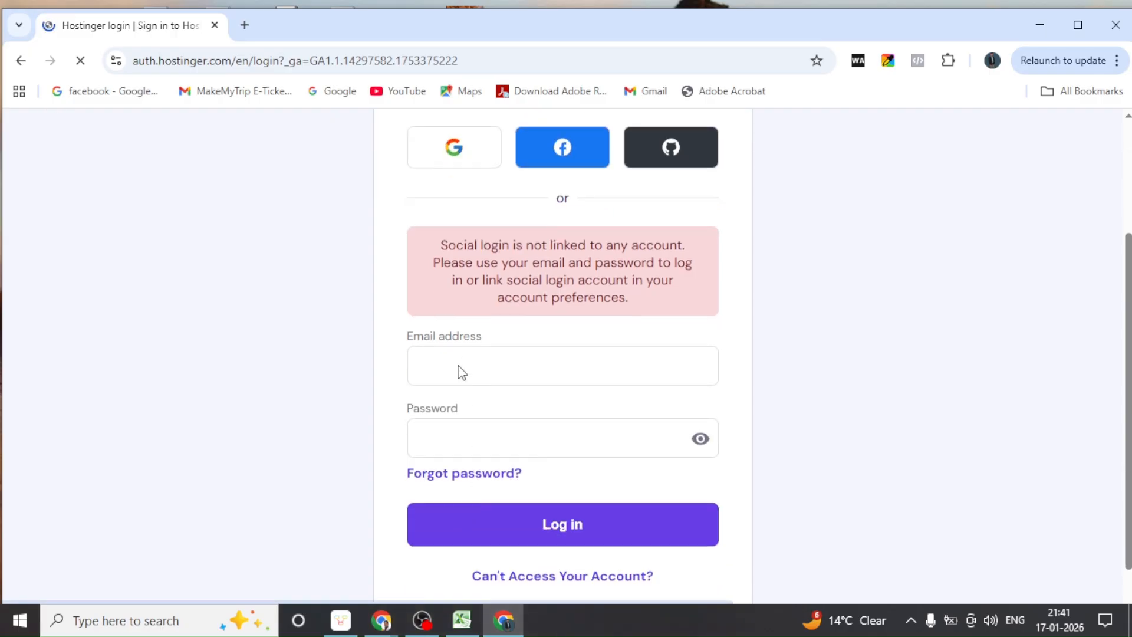
Fill the login email from a saved suggestion and insert Chrome's saved password
left_click(438, 364)
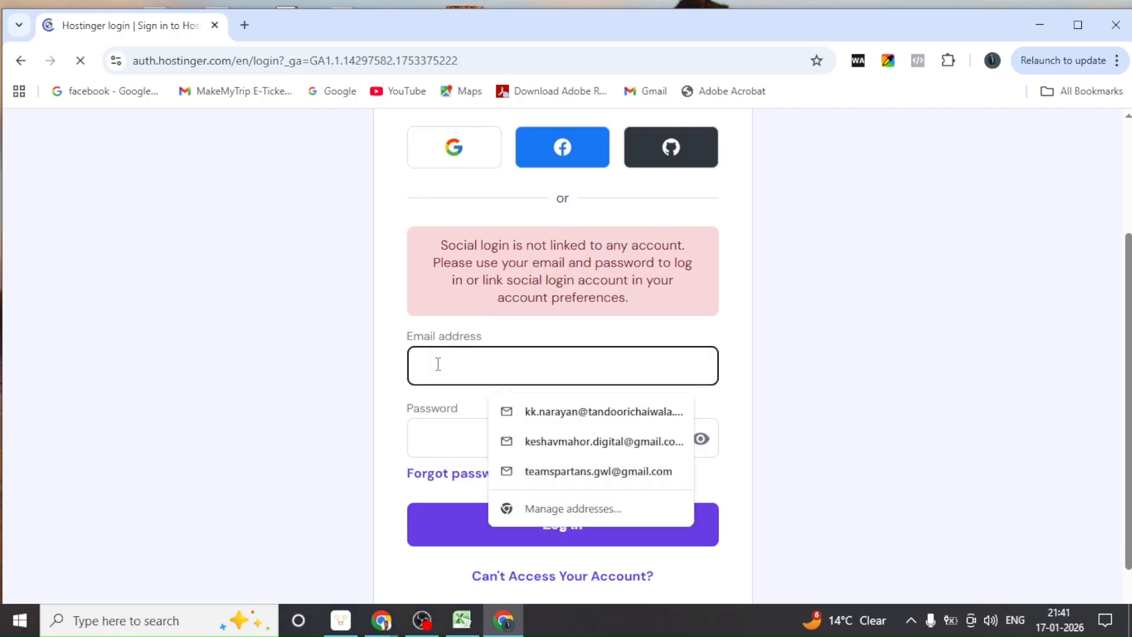
type("ma")
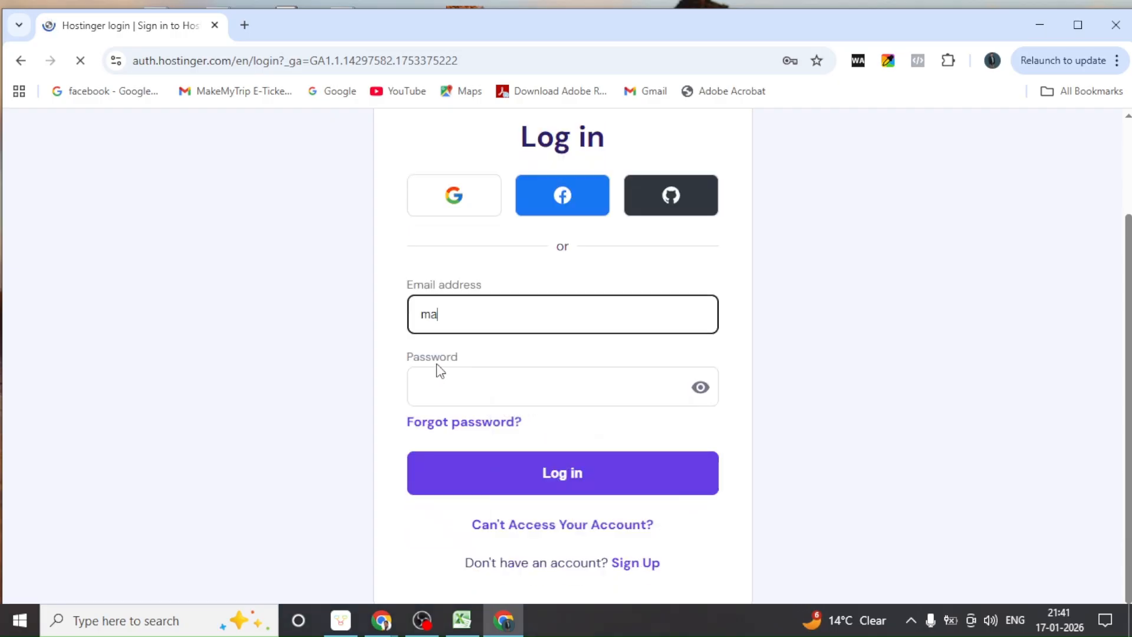
type("hor")
left_click(560, 365)
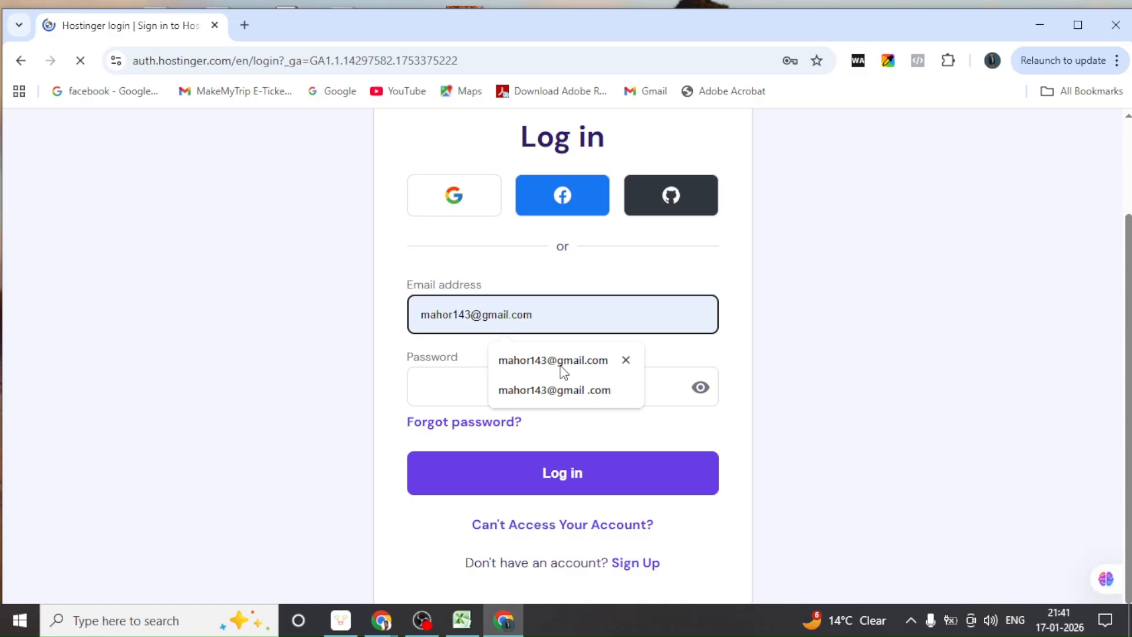
key("Escape")
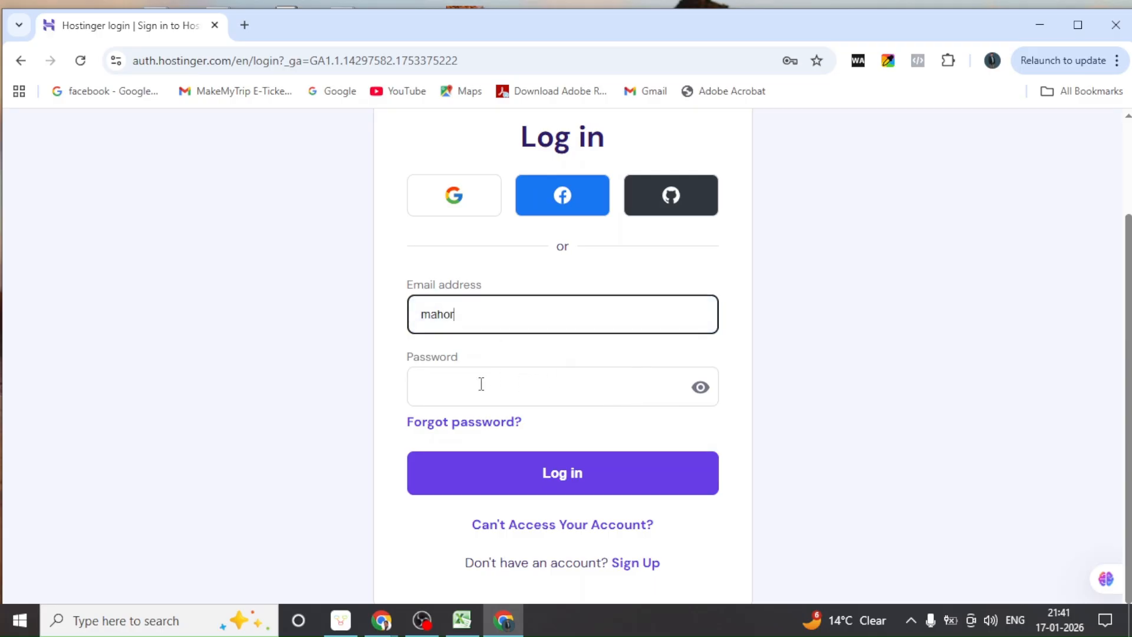
left_click(481, 383)
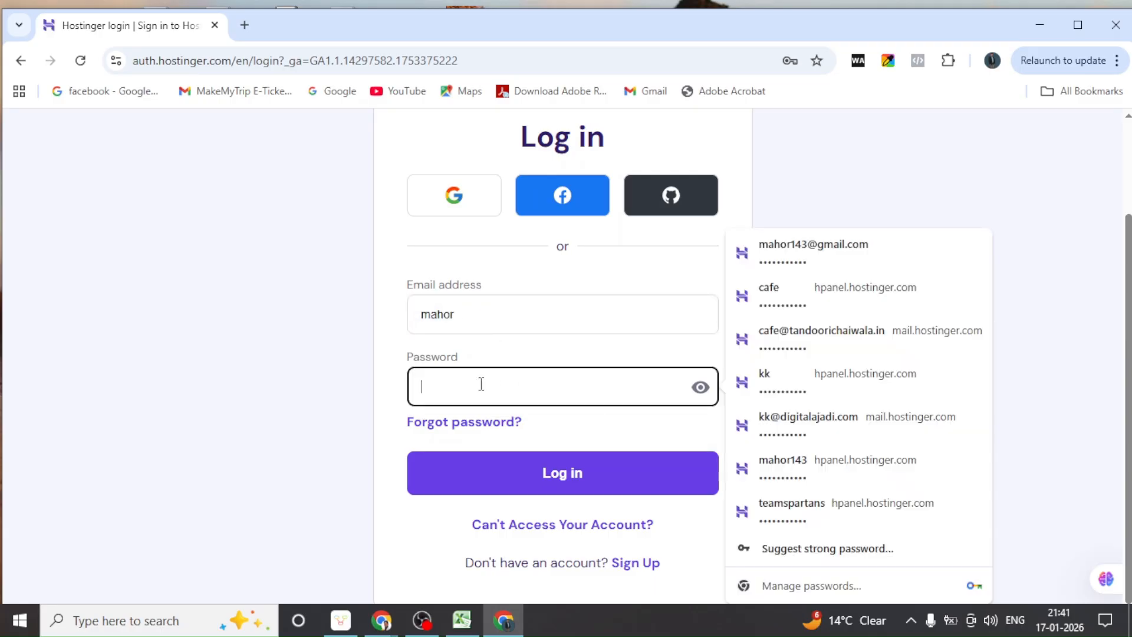
left_click(781, 255)
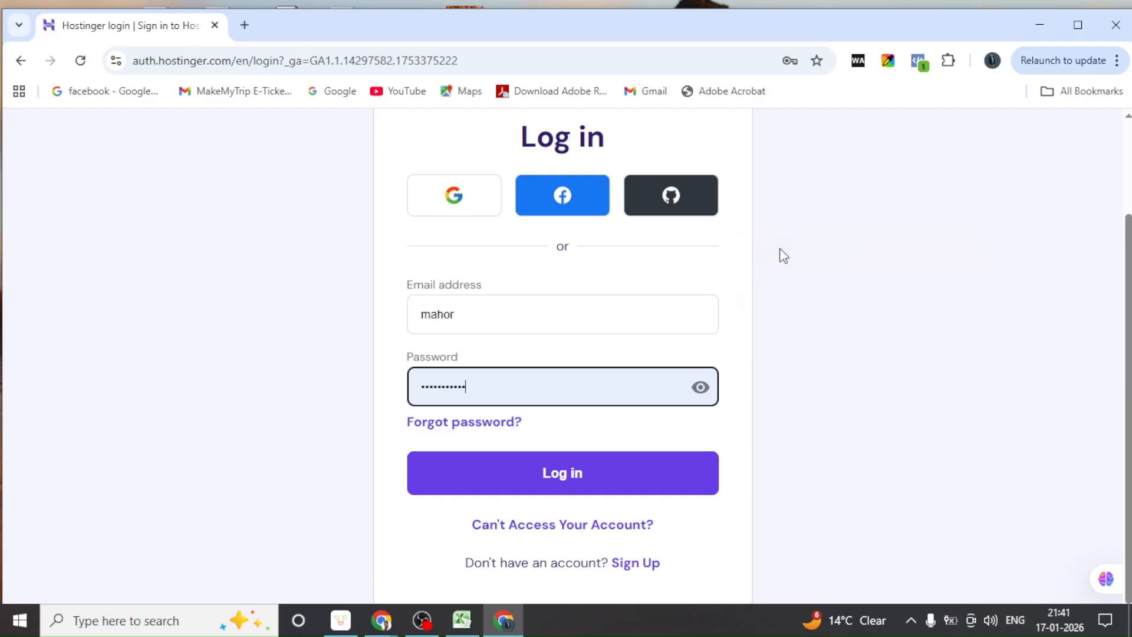
left_click(566, 479)
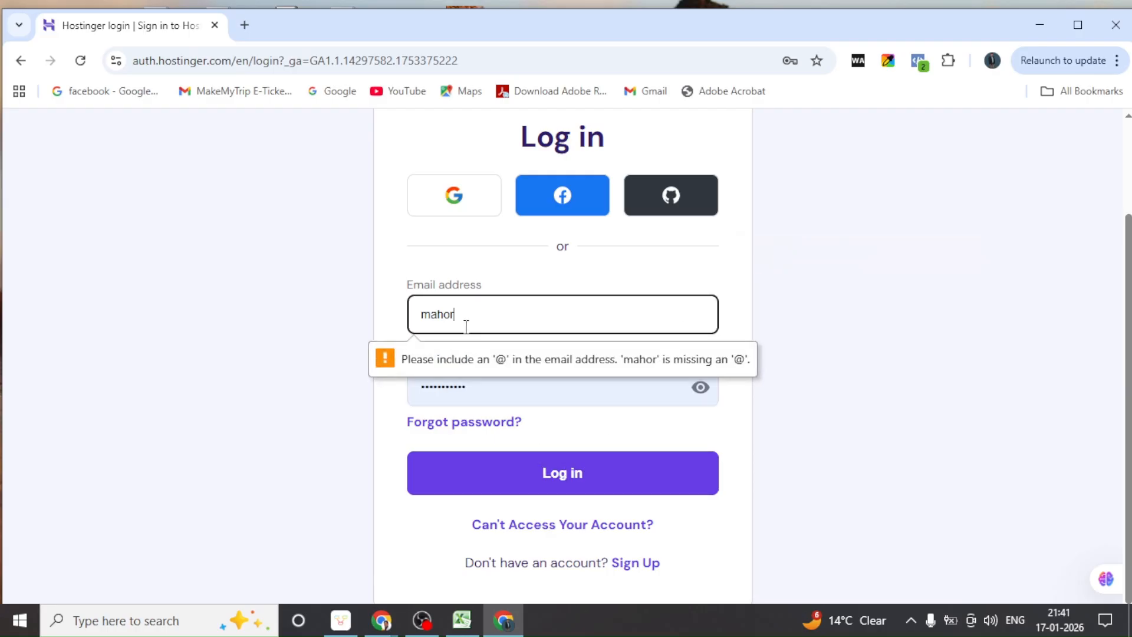
Correct the email field by selecting the full saved account address
left_click(471, 304)
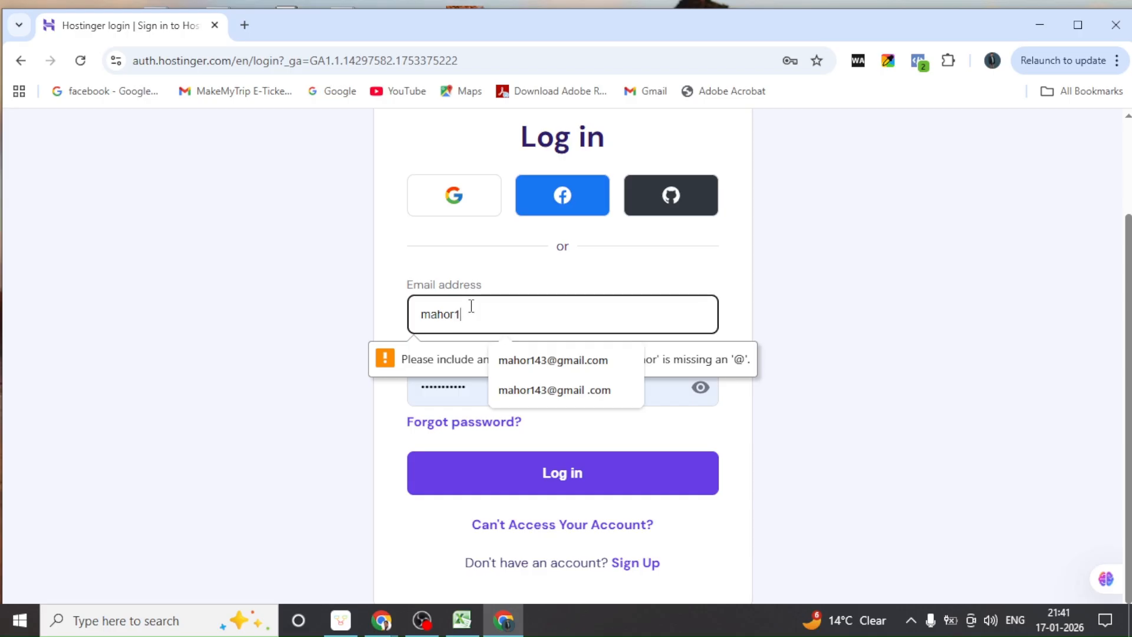
left_click(524, 360)
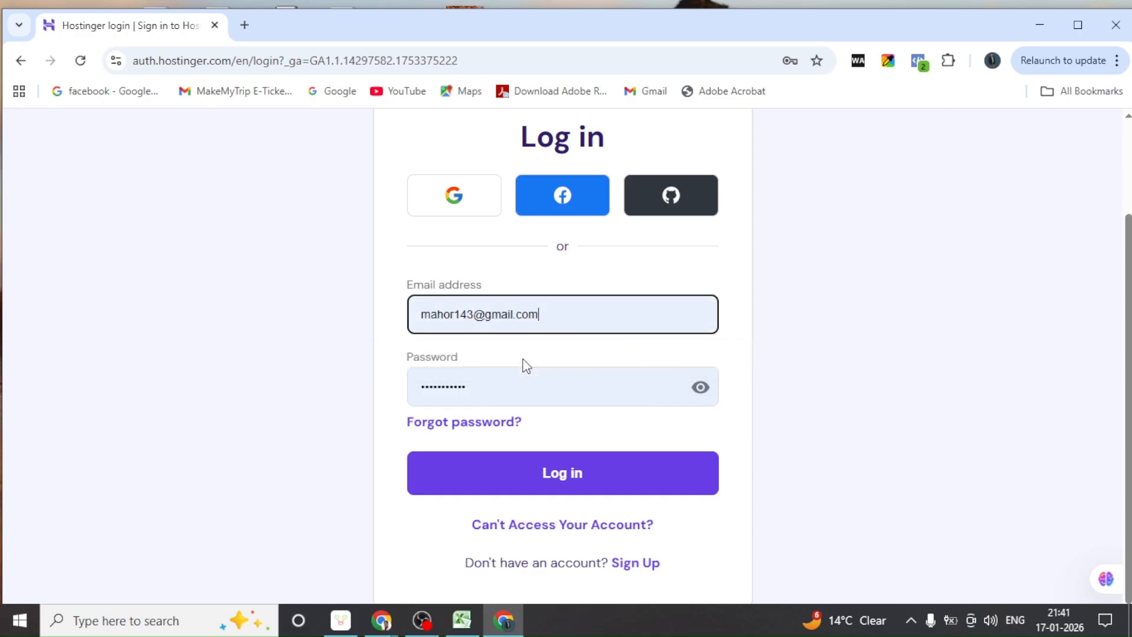
Log in to reach hPanel home listing tandoorichaiwala.in and thedigitalyashi.in
left_click(566, 477)
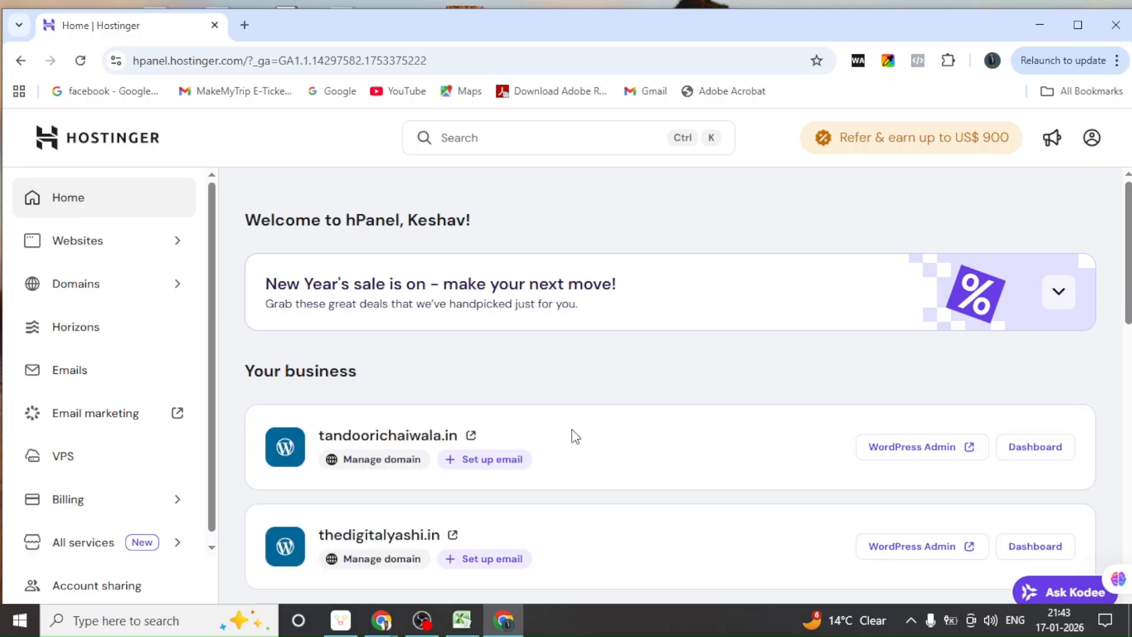
scroll(575, 437, "down", 1)
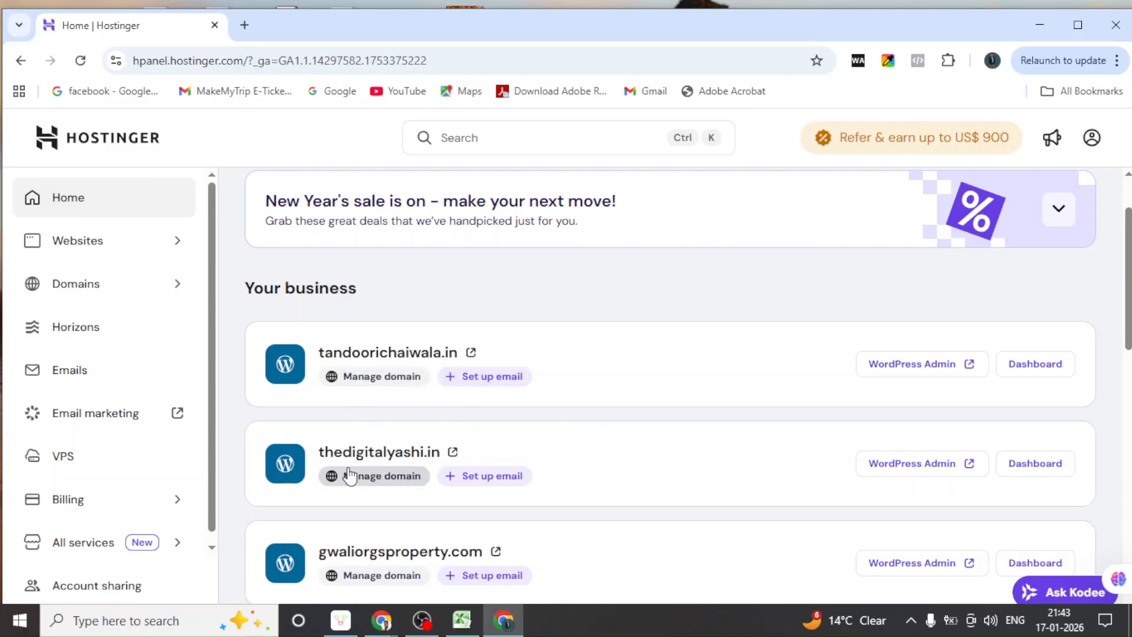
scroll(424, 495, "down", 1)
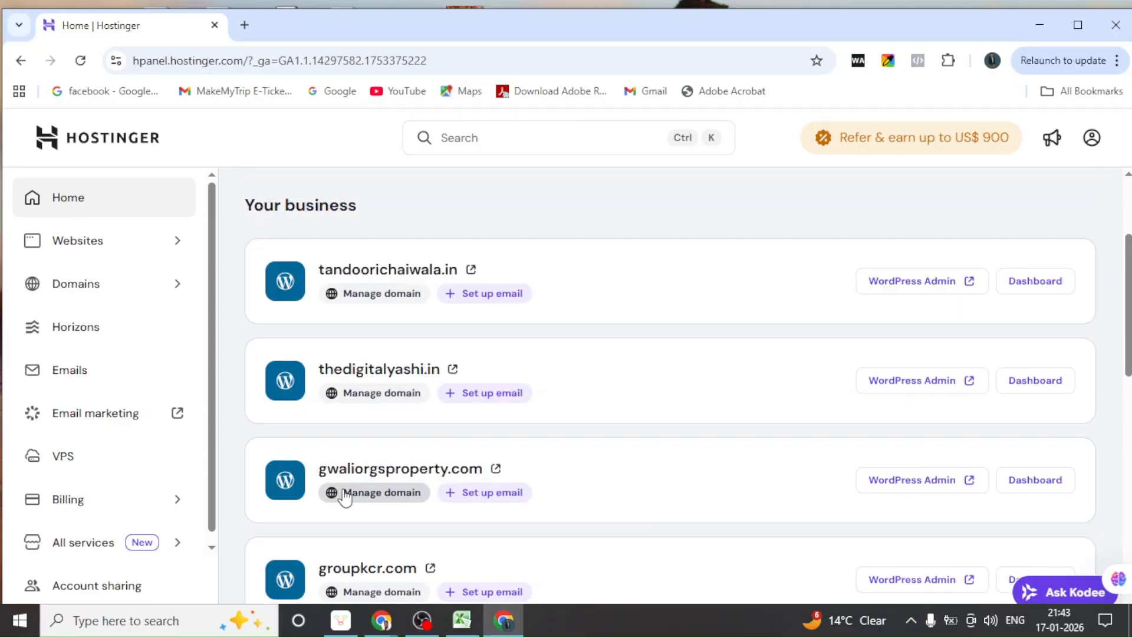
scroll(475, 483, "down", 1)
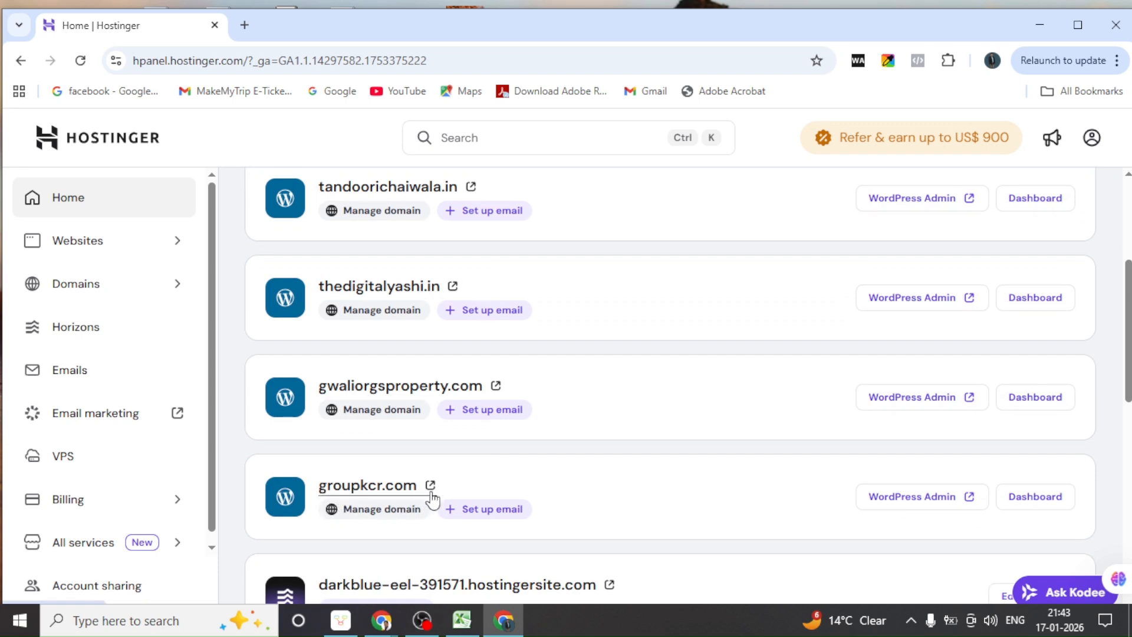
scroll(430, 495, "down", 1)
scroll(380, 524, "down", 2)
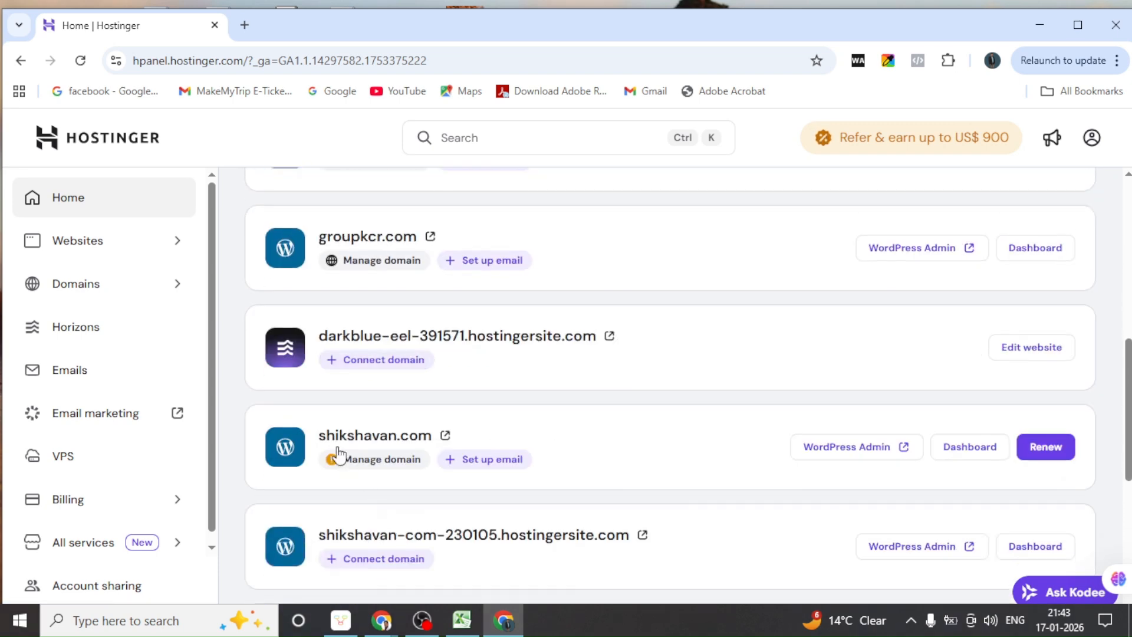
scroll(413, 471, "down", 2)
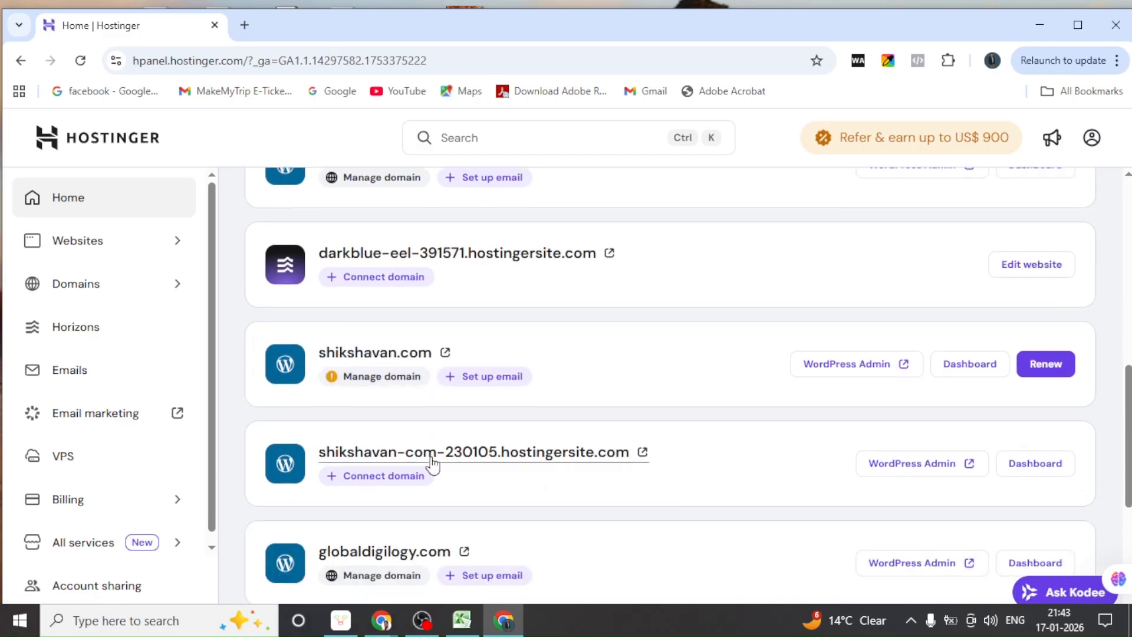
scroll(404, 480, "down", 1)
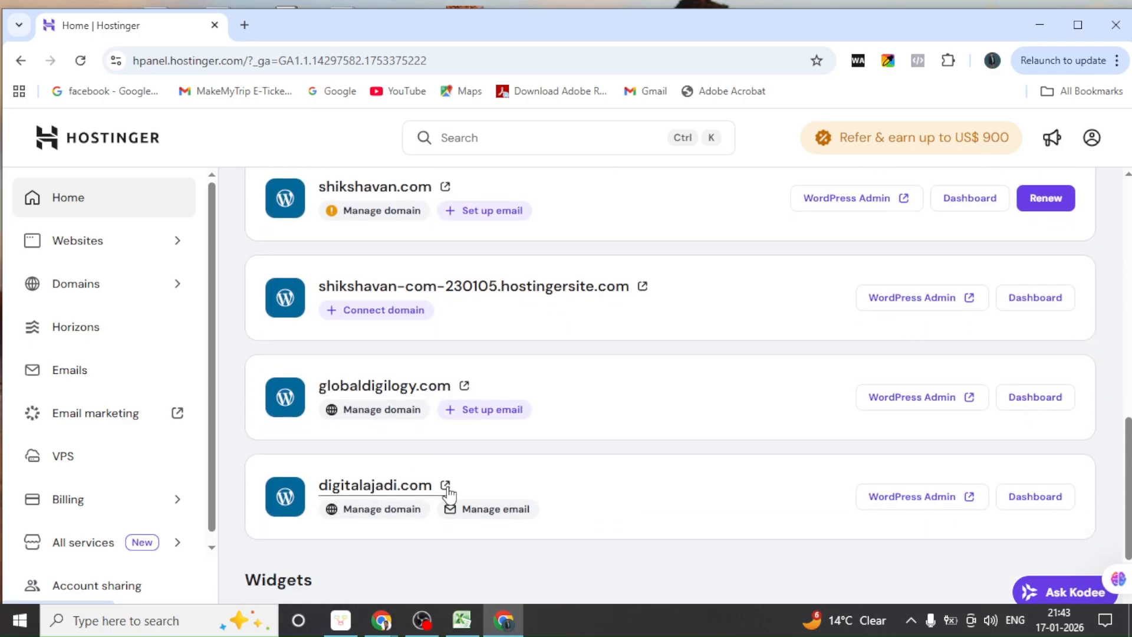
scroll(448, 493, "up", 5)
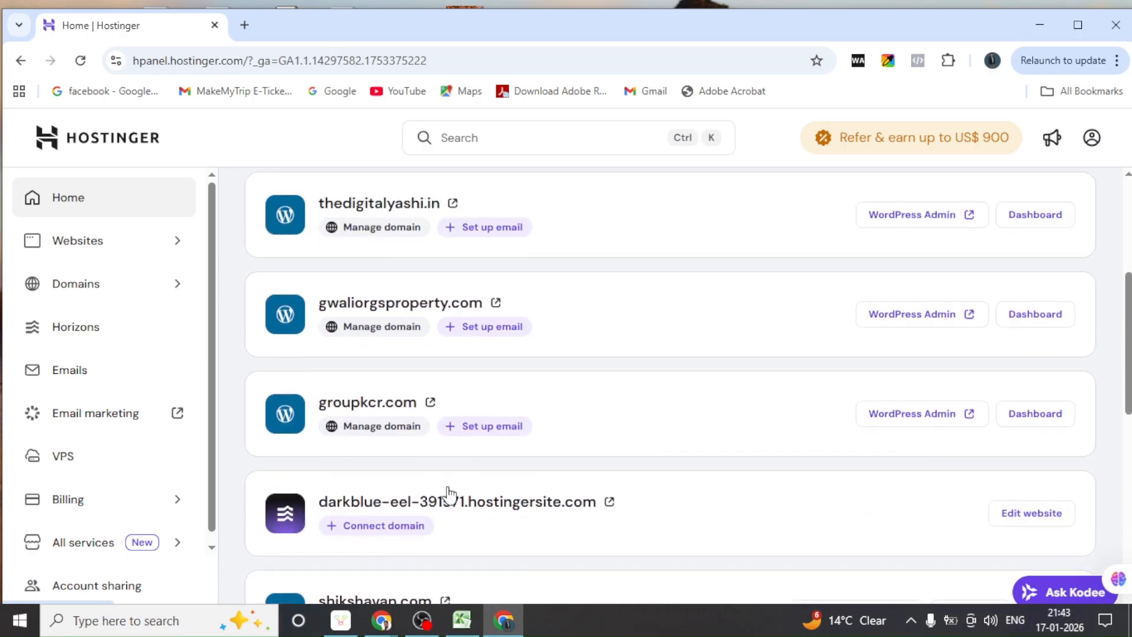
scroll(541, 463, "up", 4)
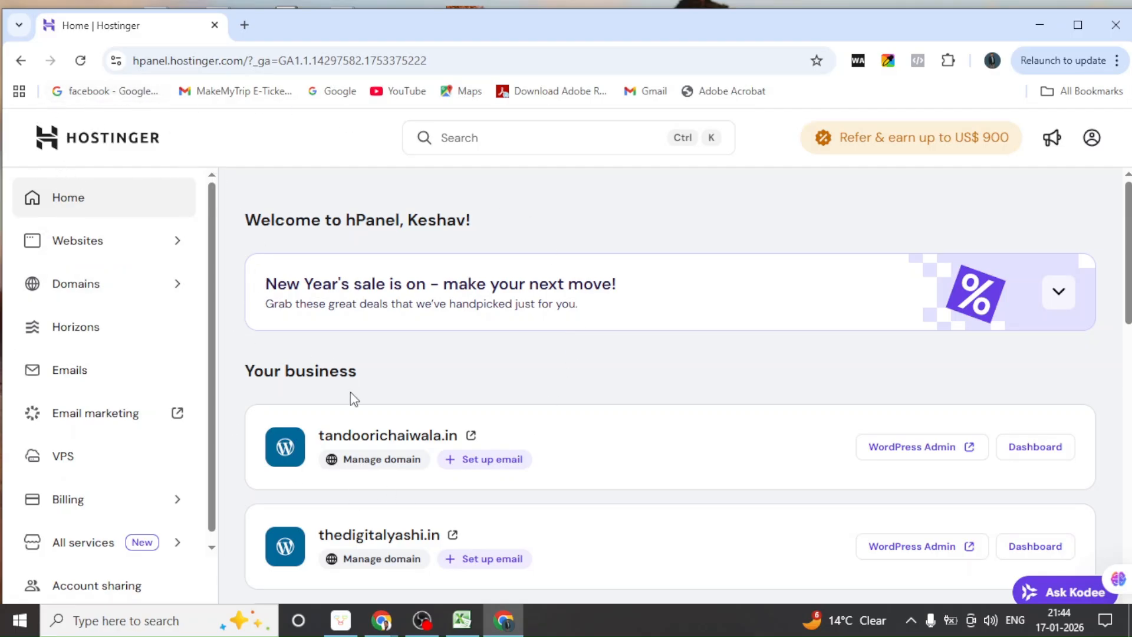
scroll(376, 436, "down", 3)
scroll(382, 442, "down", 5)
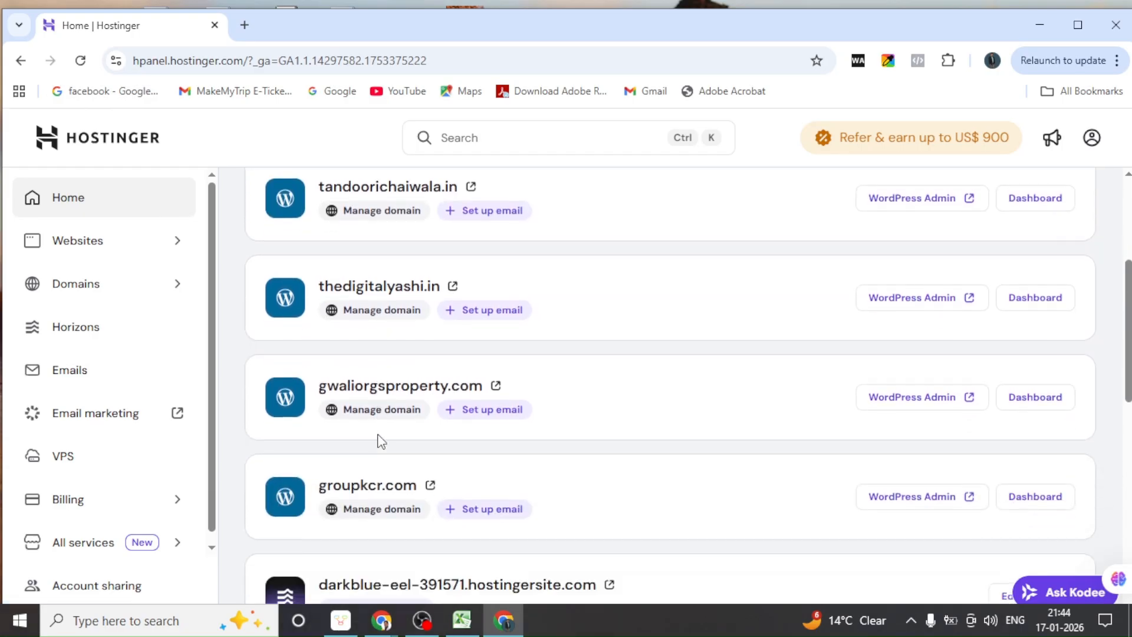
scroll(379, 442, "up", 7)
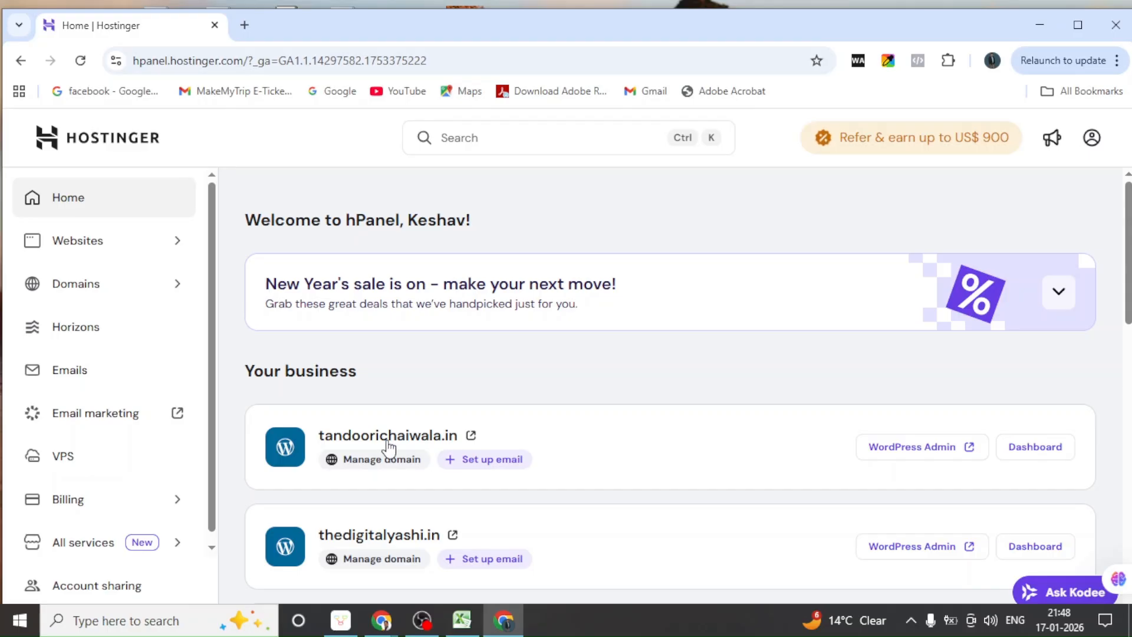
scroll(377, 452, "down", 4)
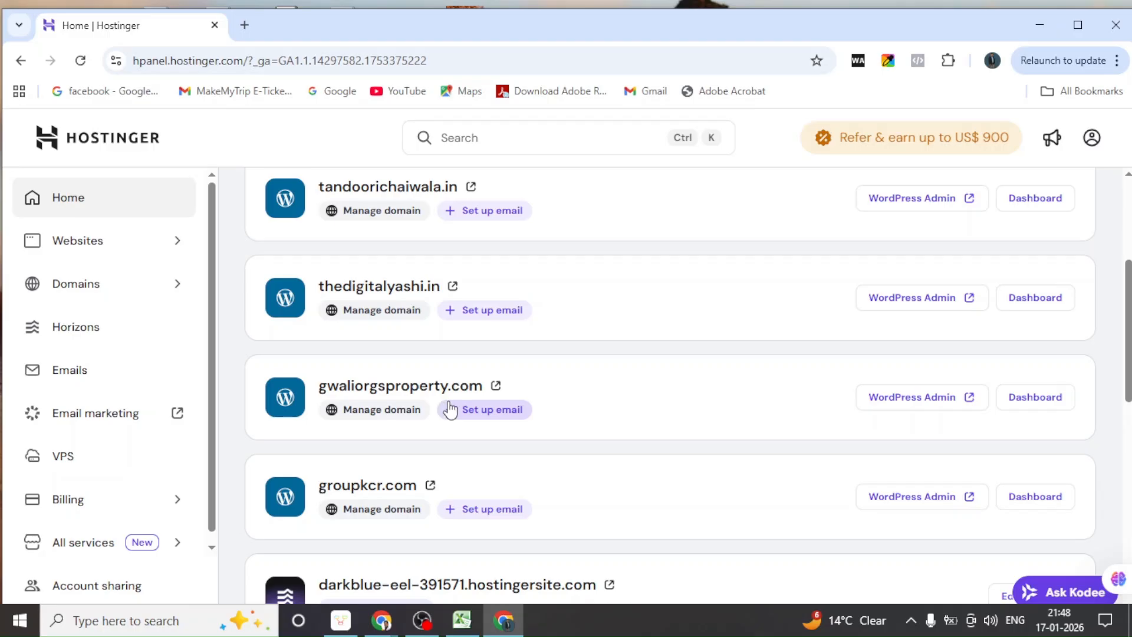
scroll(463, 397, "up", 3)
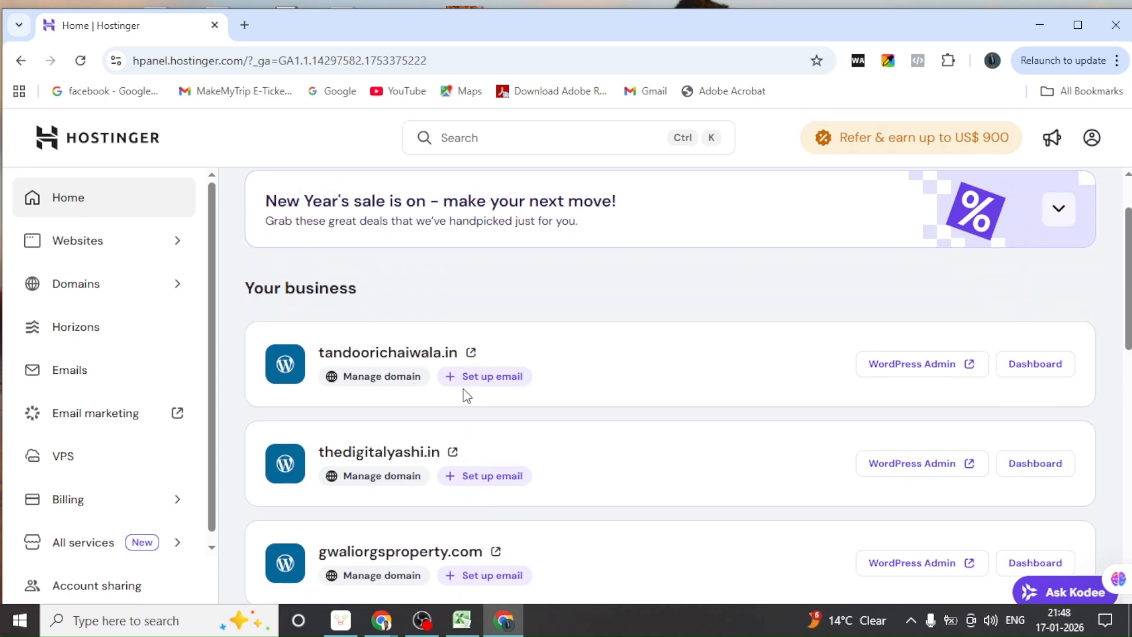
scroll(466, 395, "up", 2)
scroll(466, 395, "down", 1)
scroll(462, 389, "down", 1)
scroll(363, 460, "down", 1)
scroll(365, 413, "down", 2)
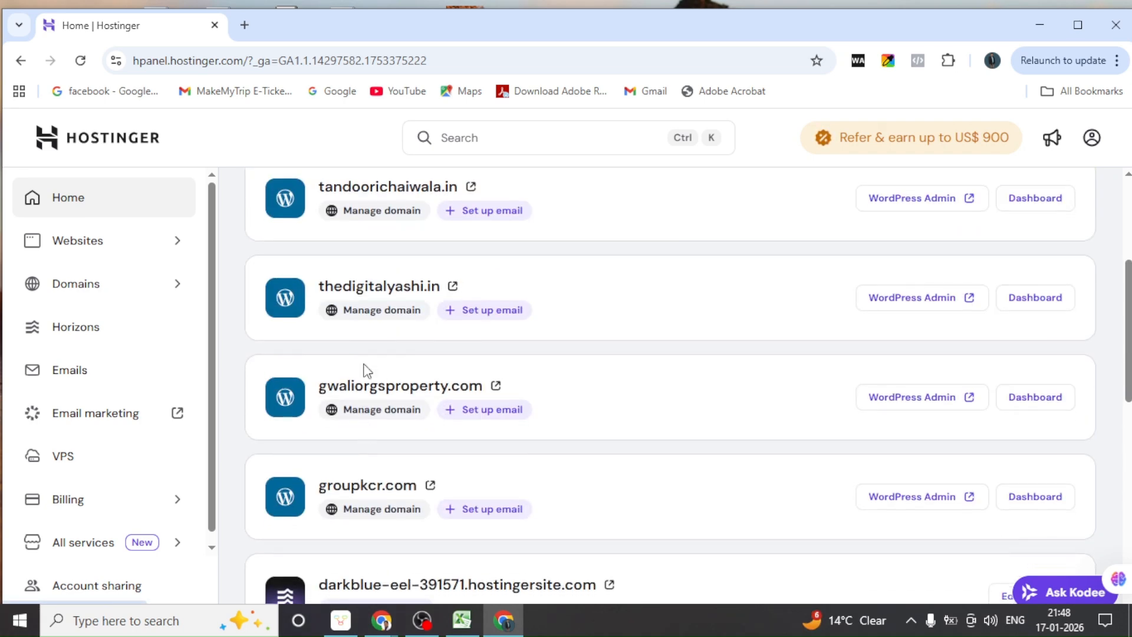
scroll(343, 501, "down", 4)
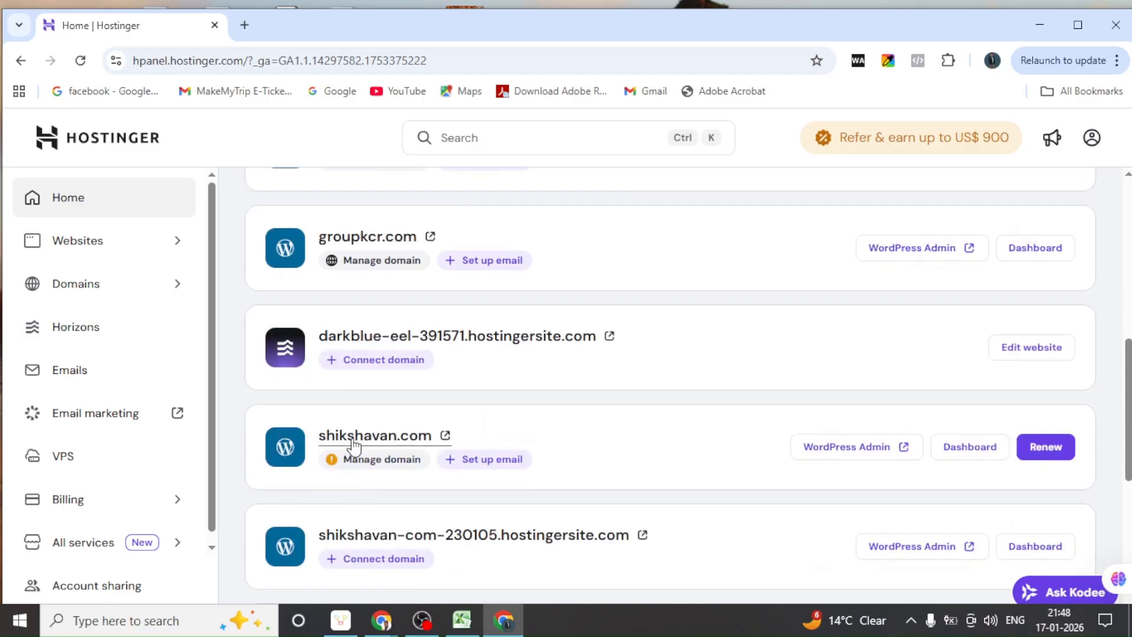
scroll(354, 445, "down", 1)
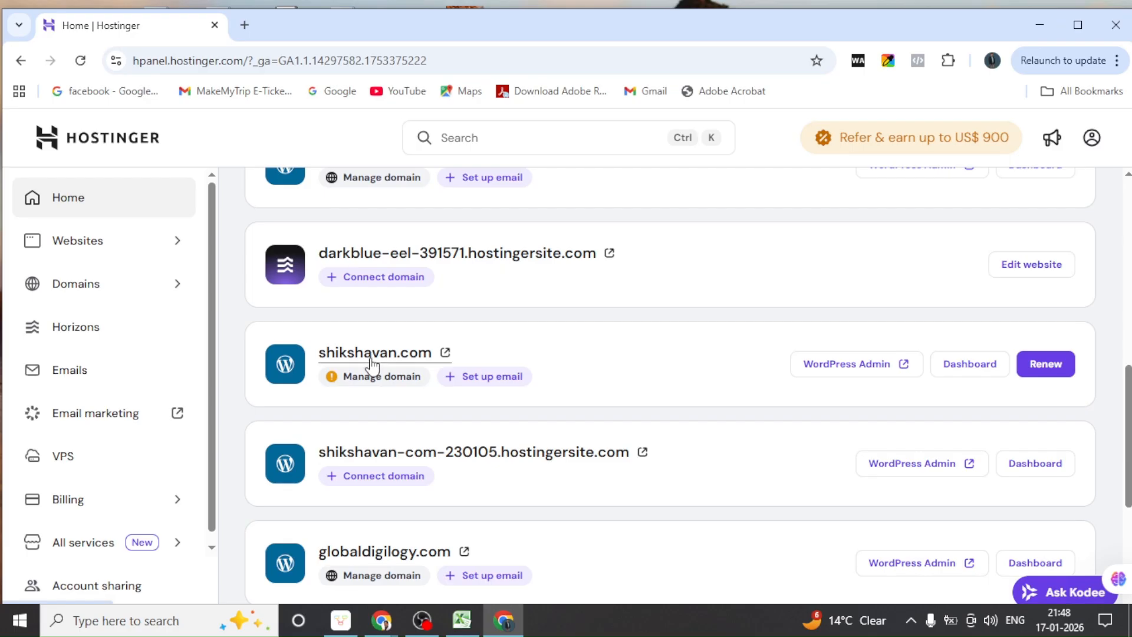
scroll(398, 504, "down", 1)
scroll(367, 487, "down", 3)
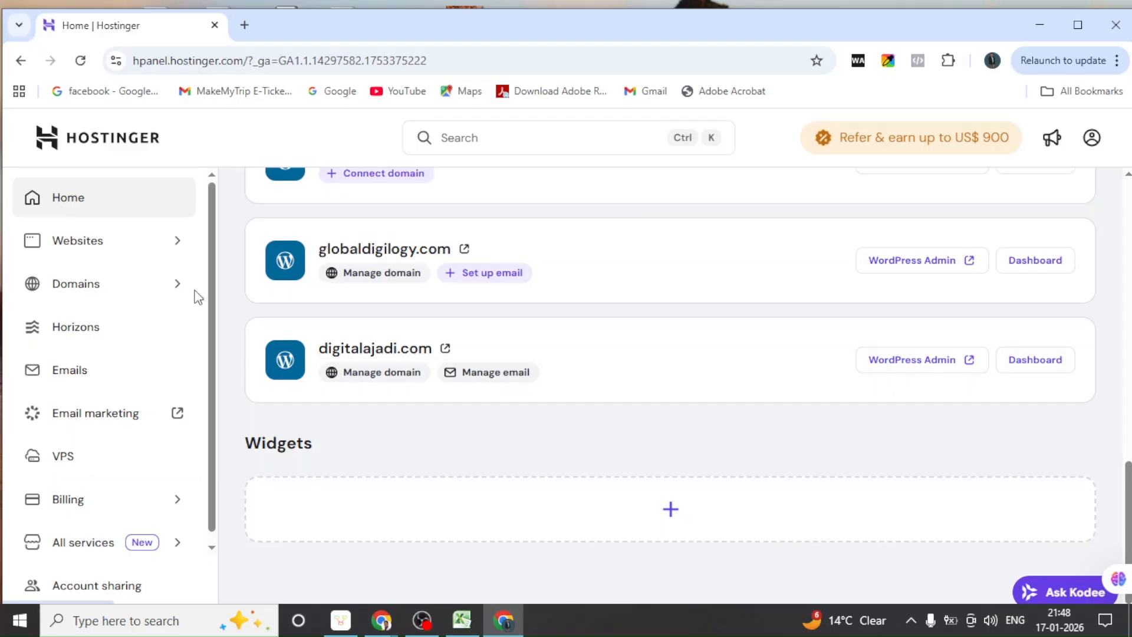
scroll(423, 354, "up", 4)
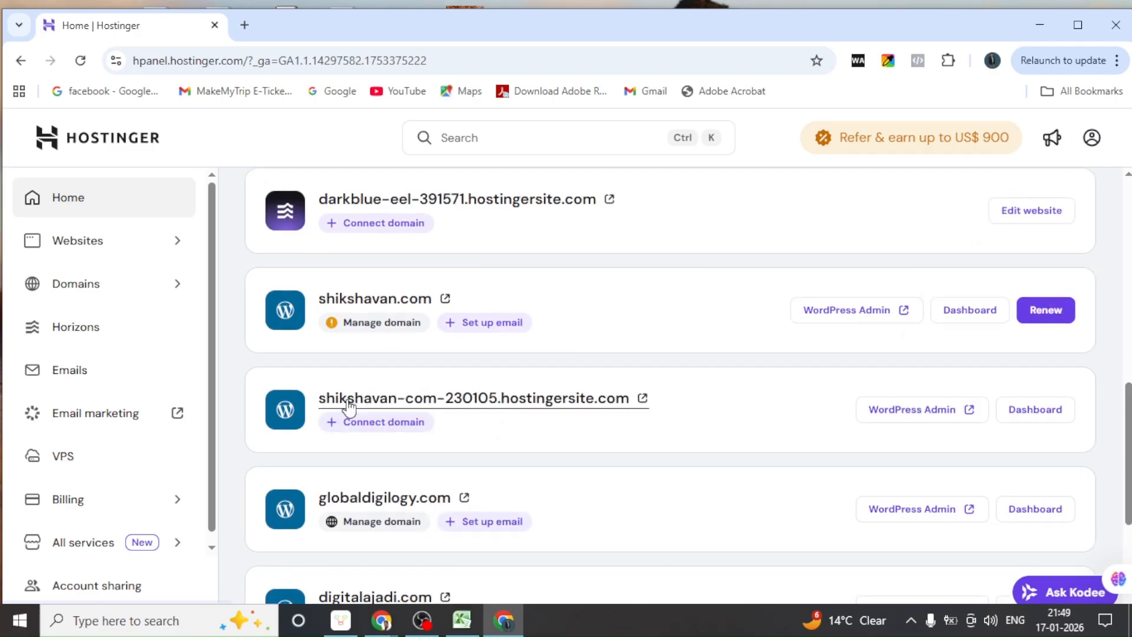
scroll(348, 407, "up", 8)
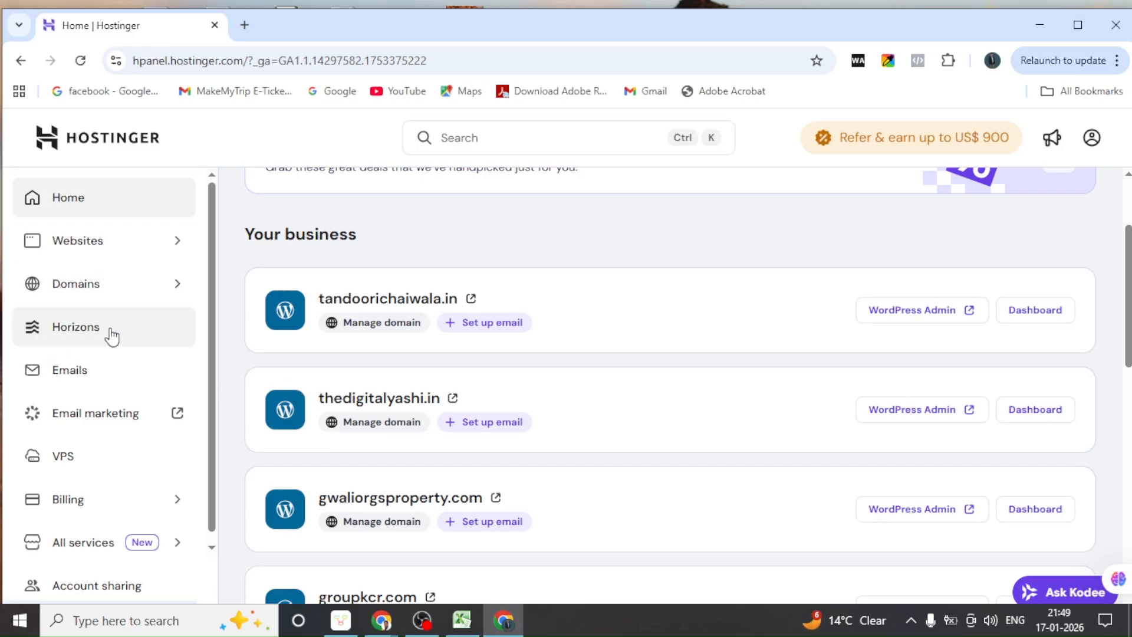
Review the Domain portfolio's domains and expiry dates, then bring up the Add new domain choices
left_click(58, 294)
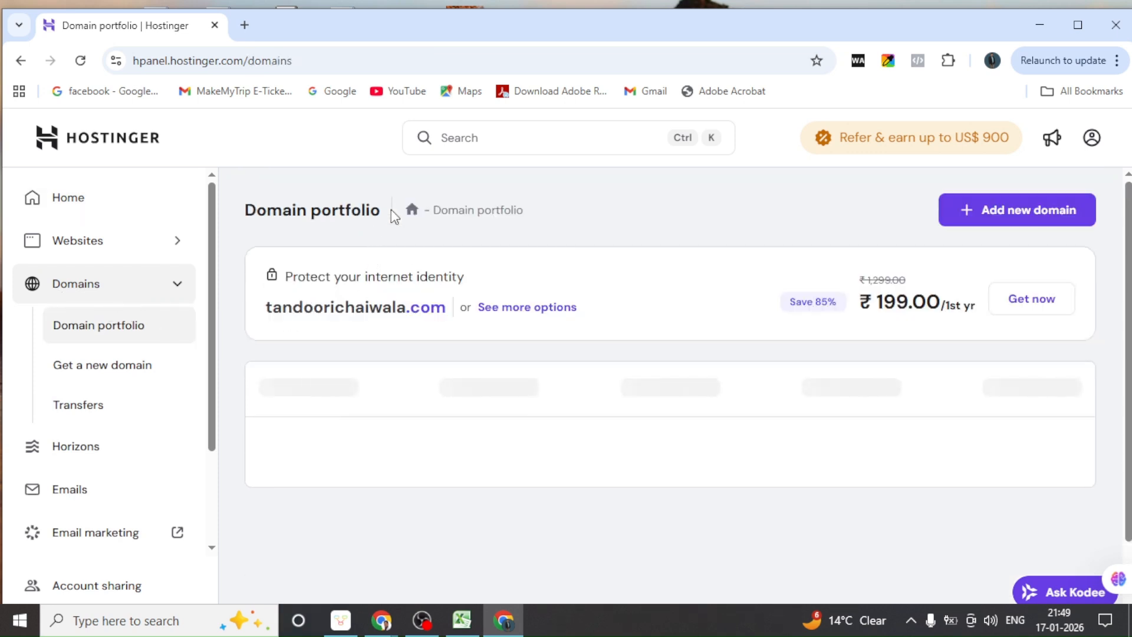
scroll(424, 404, "down", 7)
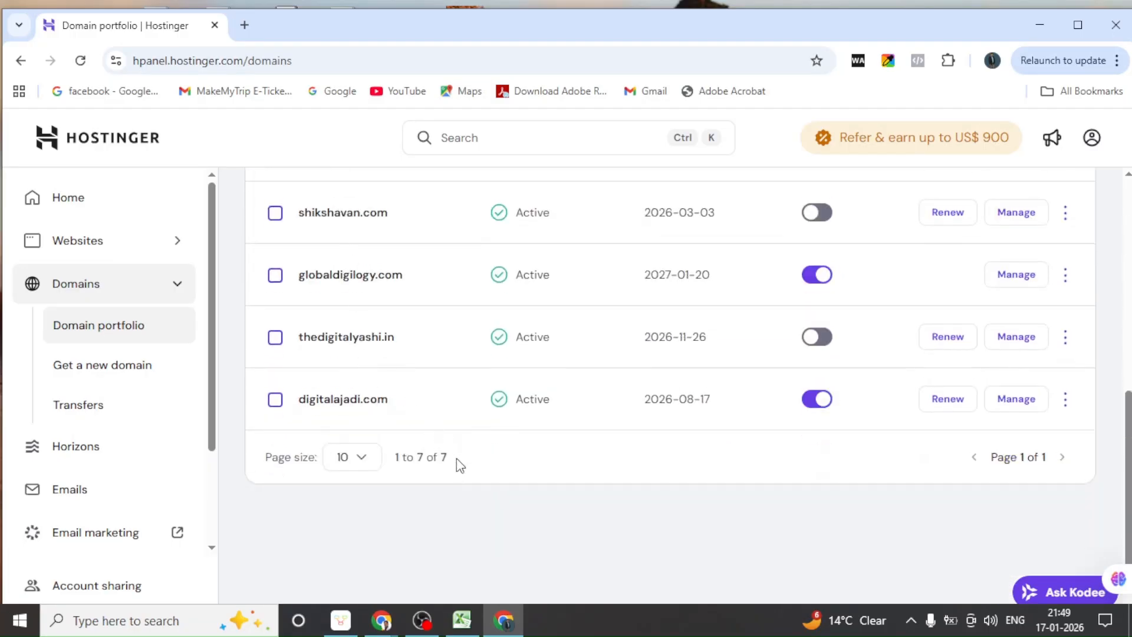
scroll(456, 352, "up", 4)
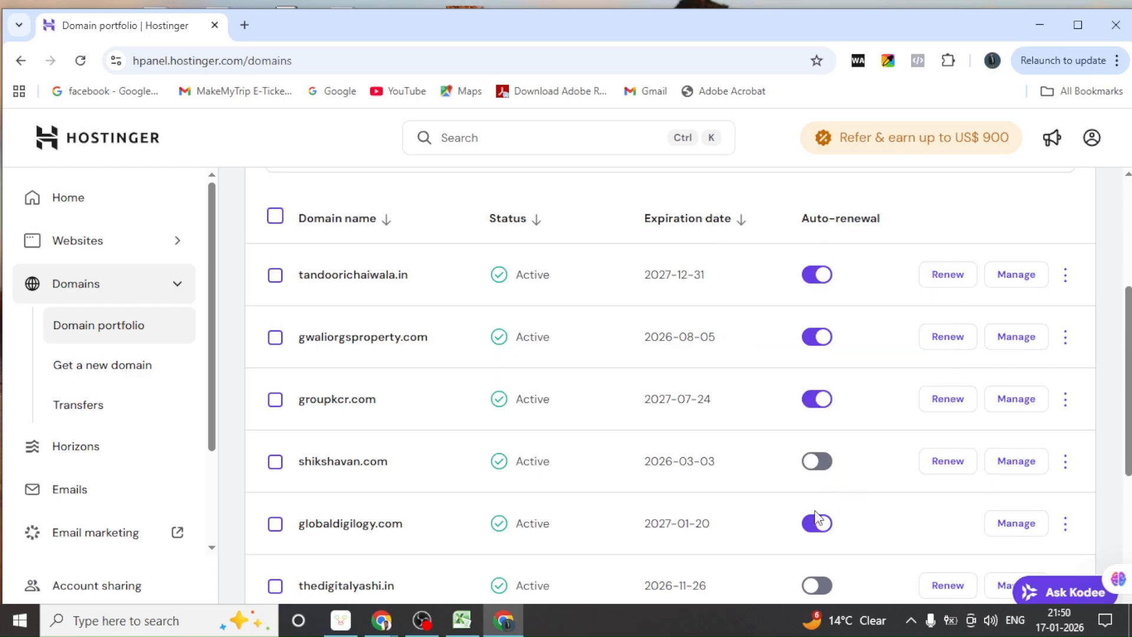
mouse_move(711, 467)
scroll(460, 447, "up", 4)
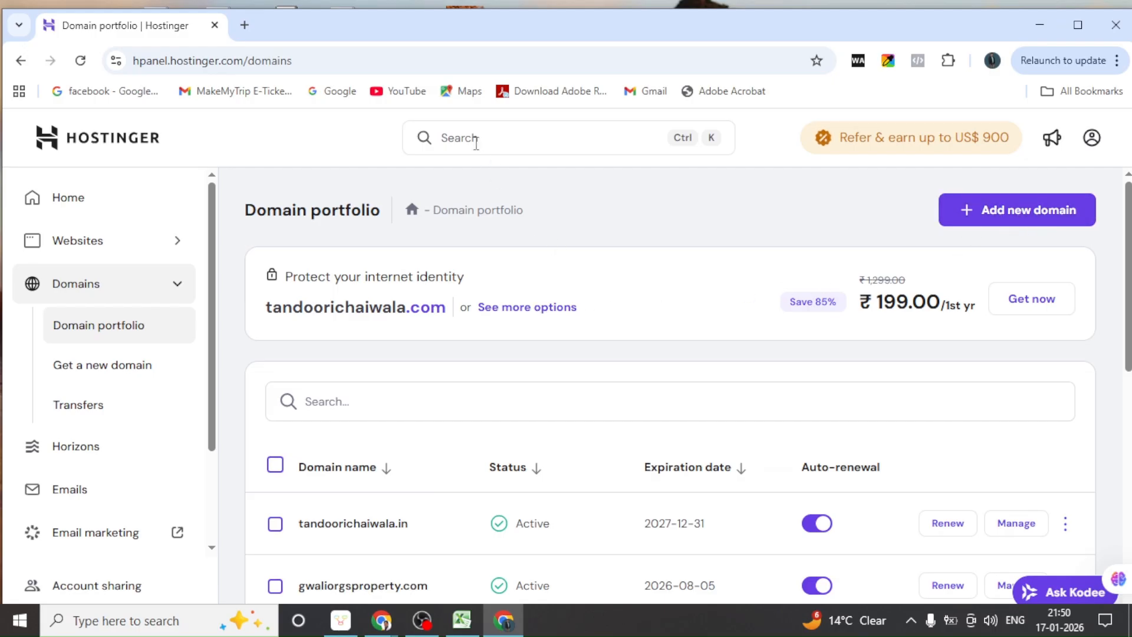
left_click(1015, 219)
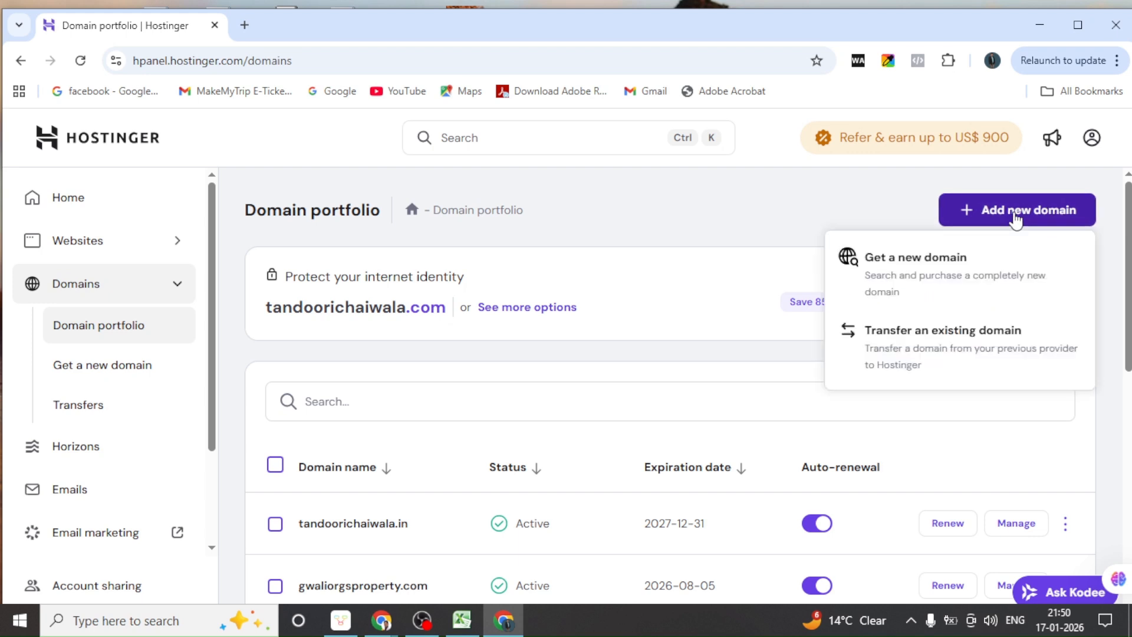
Choose Get a new domain and check vyntara.com's availability, which shows it's already taken
left_click(914, 262)
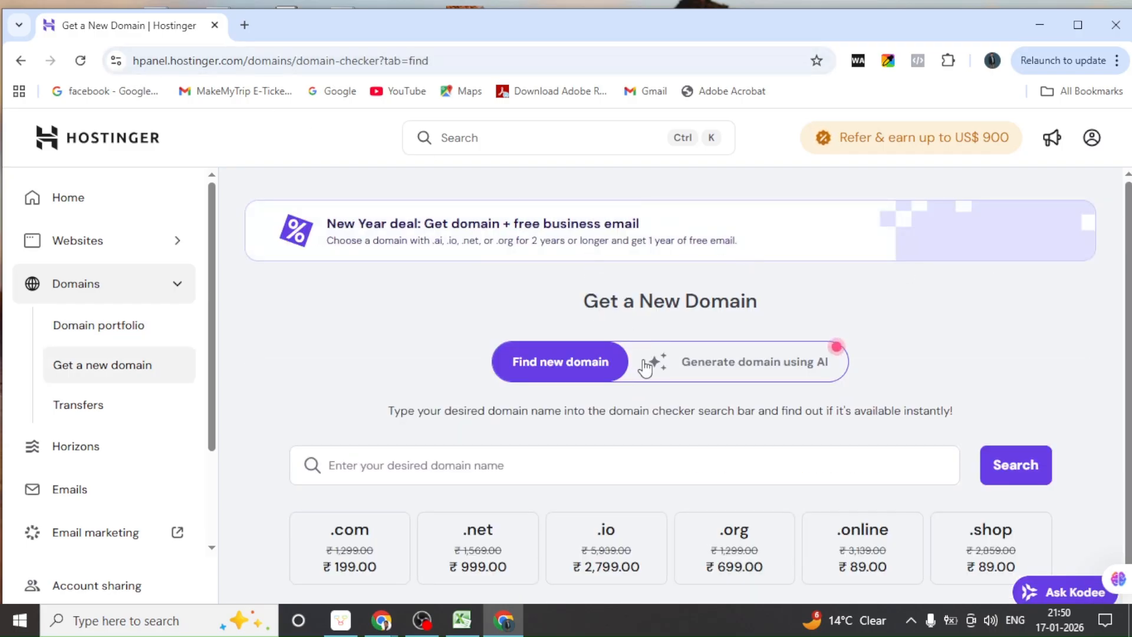
scroll(645, 361, "down", 1)
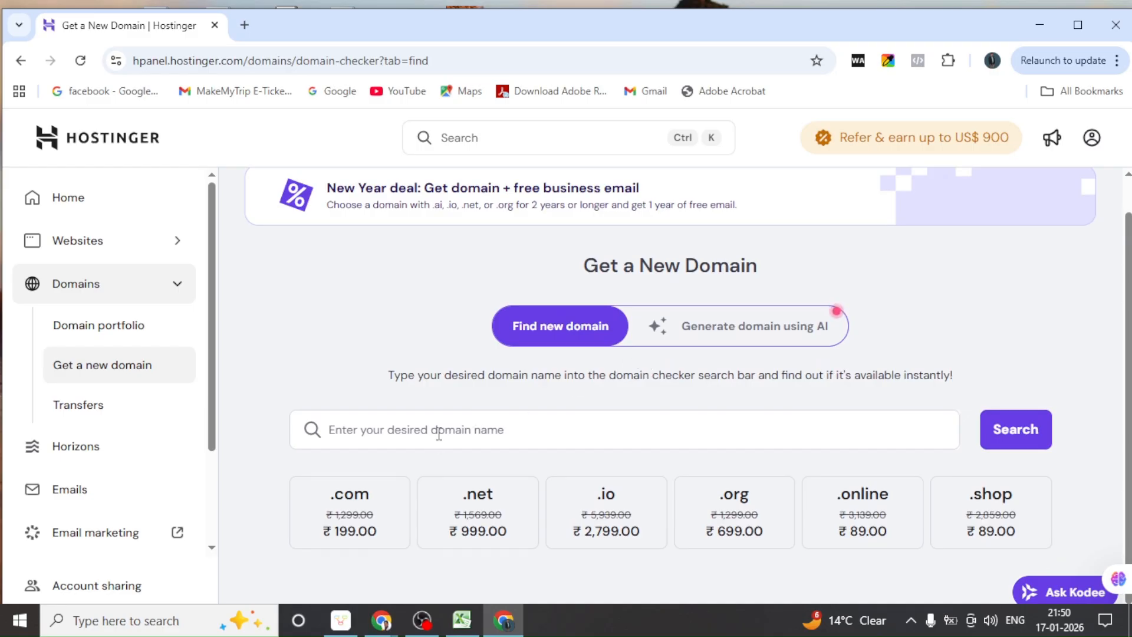
left_click(350, 429)
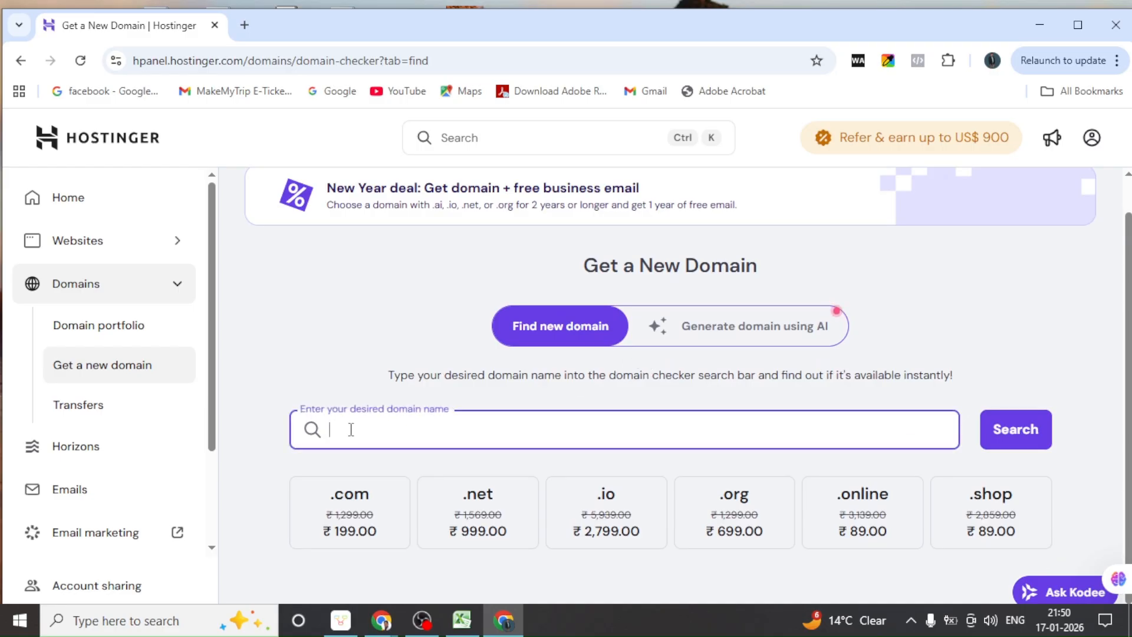
type("vynara.in")
key("BackSpace")
key("BackSpace")
type("com")
key("Return")
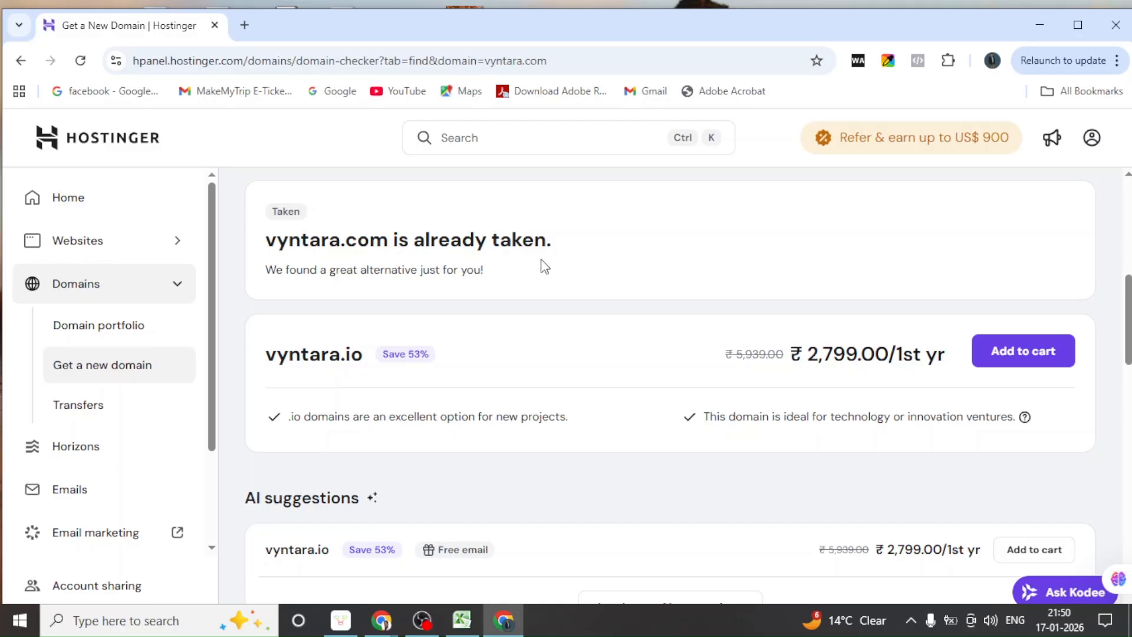
Search for vynnjjdk.com, which shows as an available exact match at ₹199.00 for year one
scroll(544, 266, "up", 5)
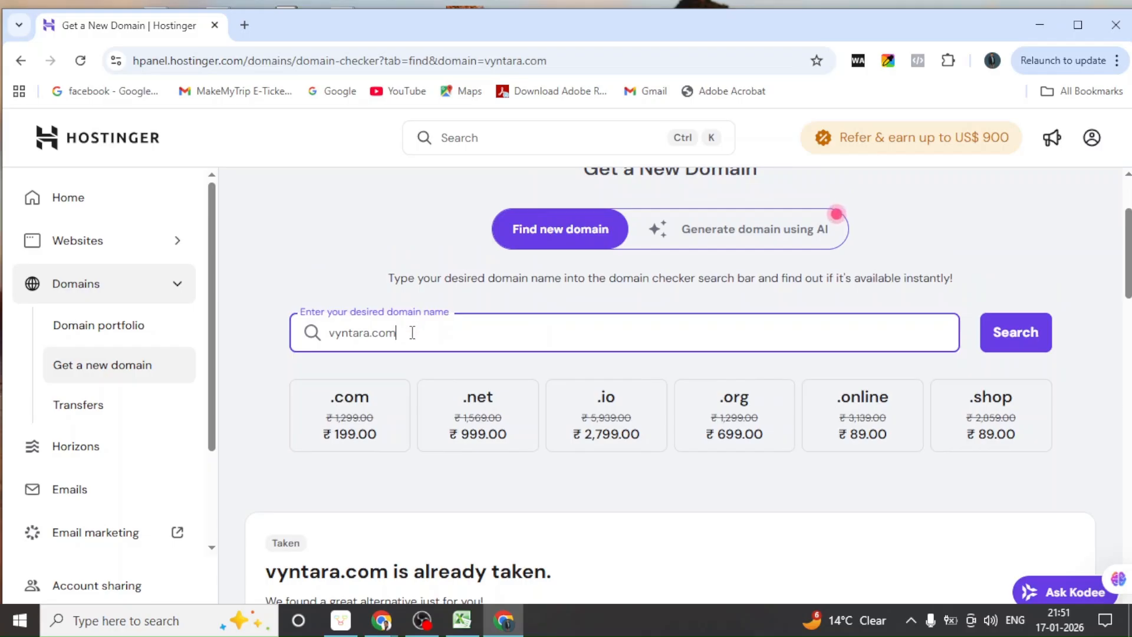
key("BackSpace")
key("BackSpace")
key("BackSpace")
key("BackSpace")
key("BackSpace")
key("BackSpace")
key("BackSpace")
type("njjdk.com")
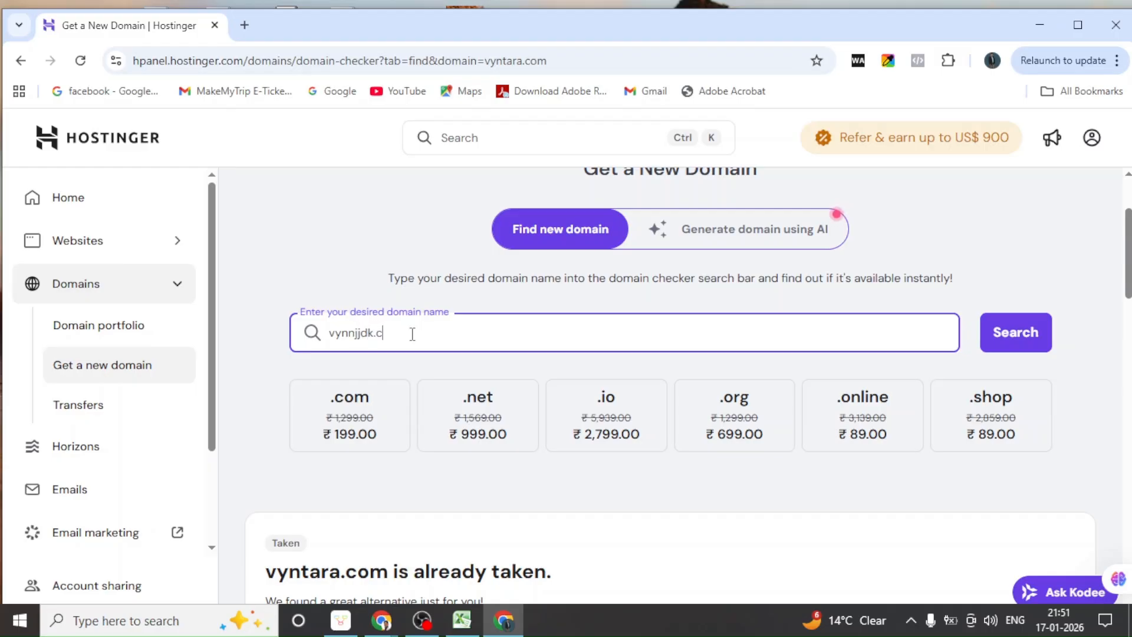
key("Return")
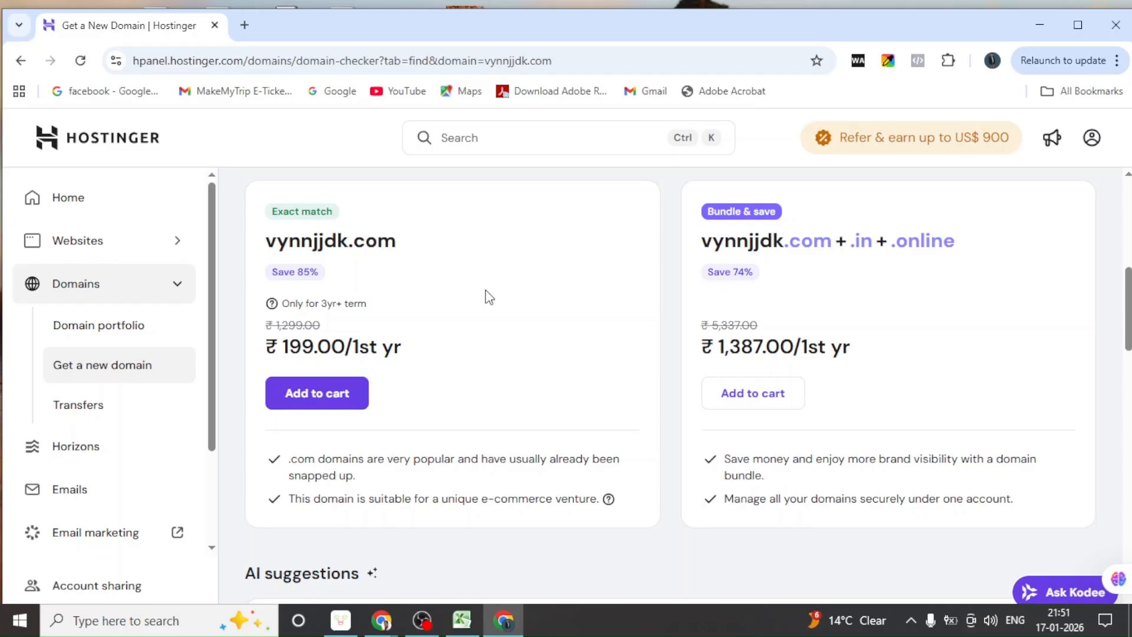
scroll(473, 294, "up", 5)
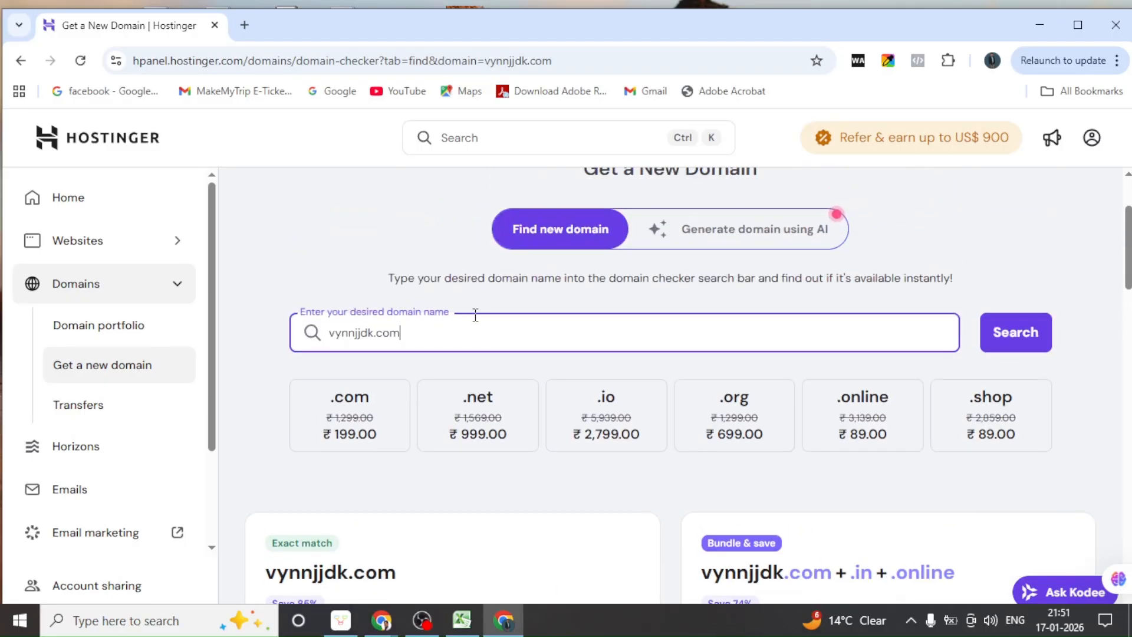
Search for vyntara.in and scroll to its exact-match card priced ₹1.00 for the first year
key("BackSpace")
key("BackSpace")
key("BackSpace")
key("BackSpace")
key("BackSpace")
key("BackSpace")
key("BackSpace")
key("BackSpace")
key("BackSpace")
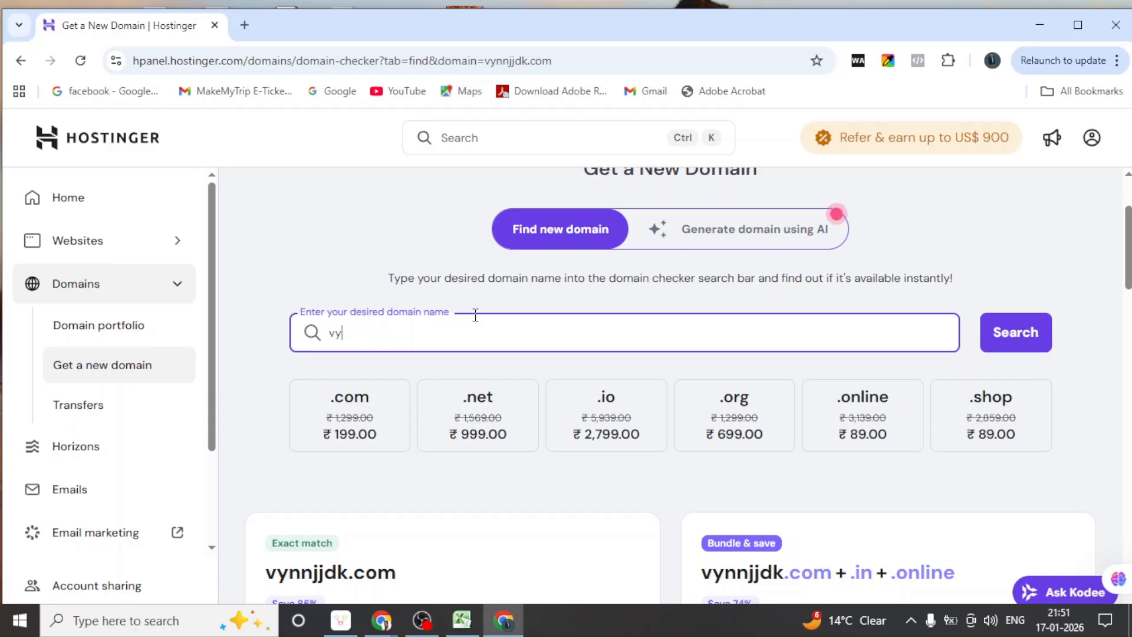
type("ntara")
type(".in")
key("Return")
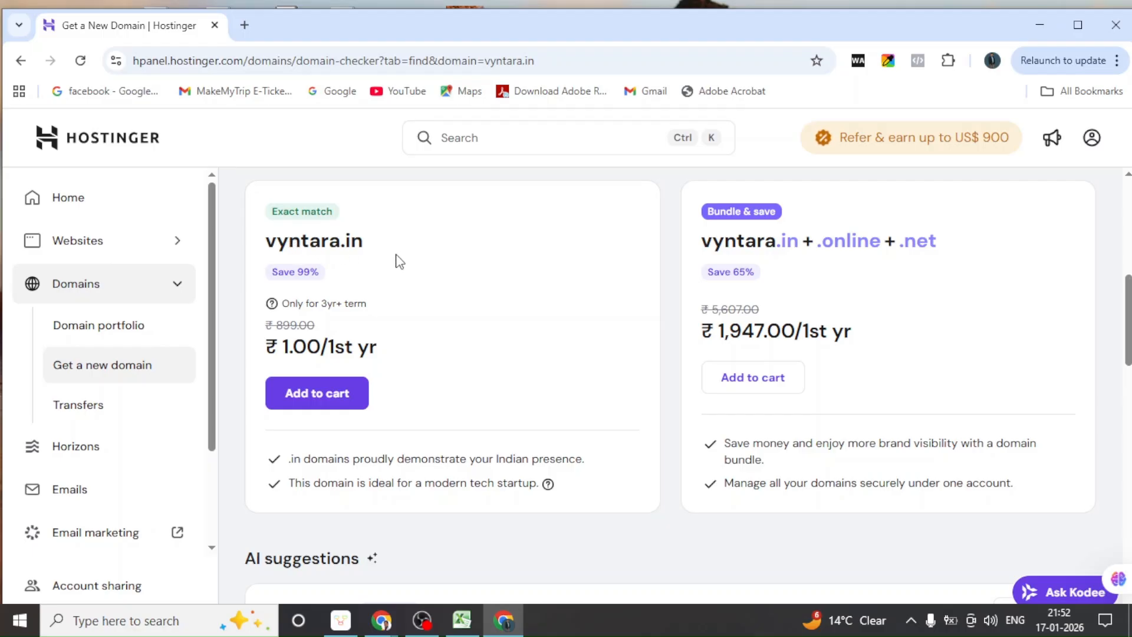
scroll(421, 315, "down", 1)
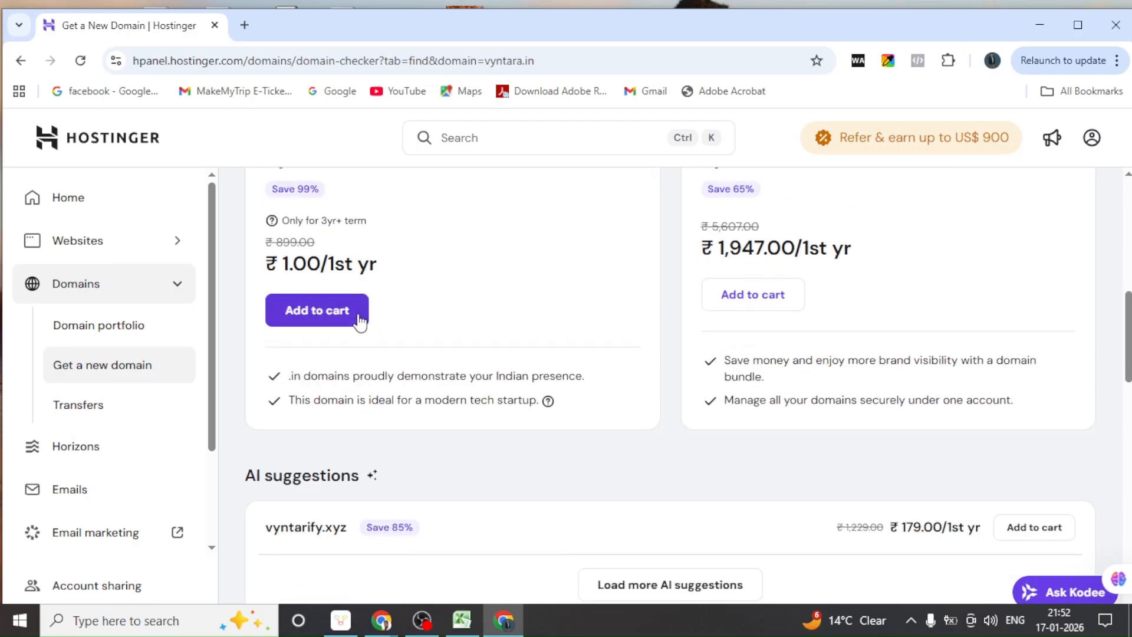
Add vyntara.in to the cart and compare the 1-, 2- and 3-year registration periods
left_click(333, 315)
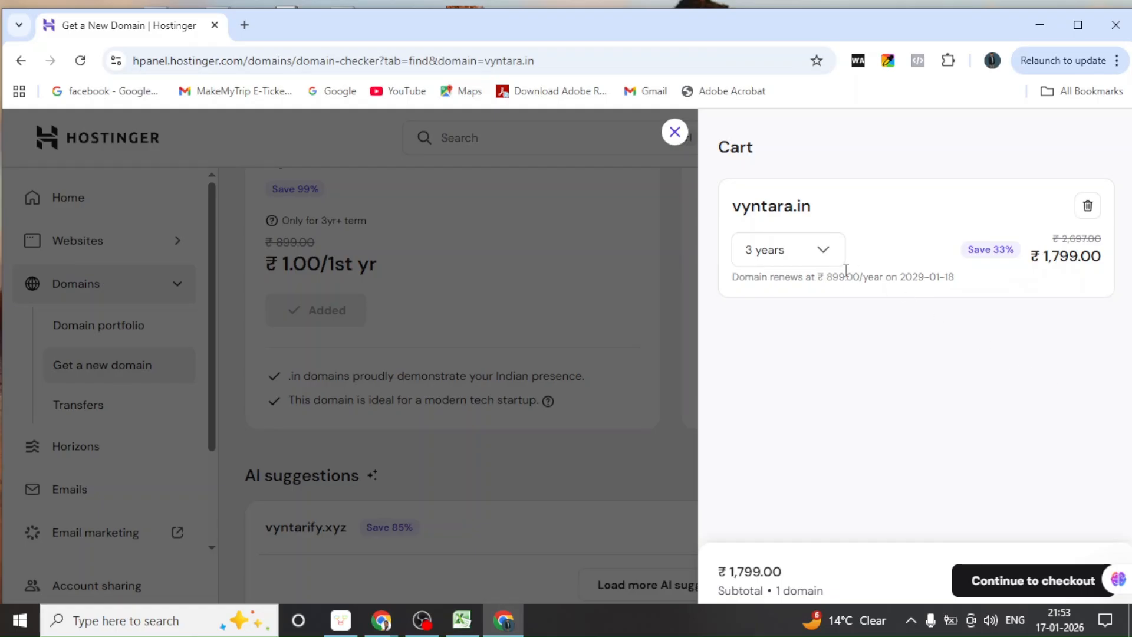
left_click(825, 257)
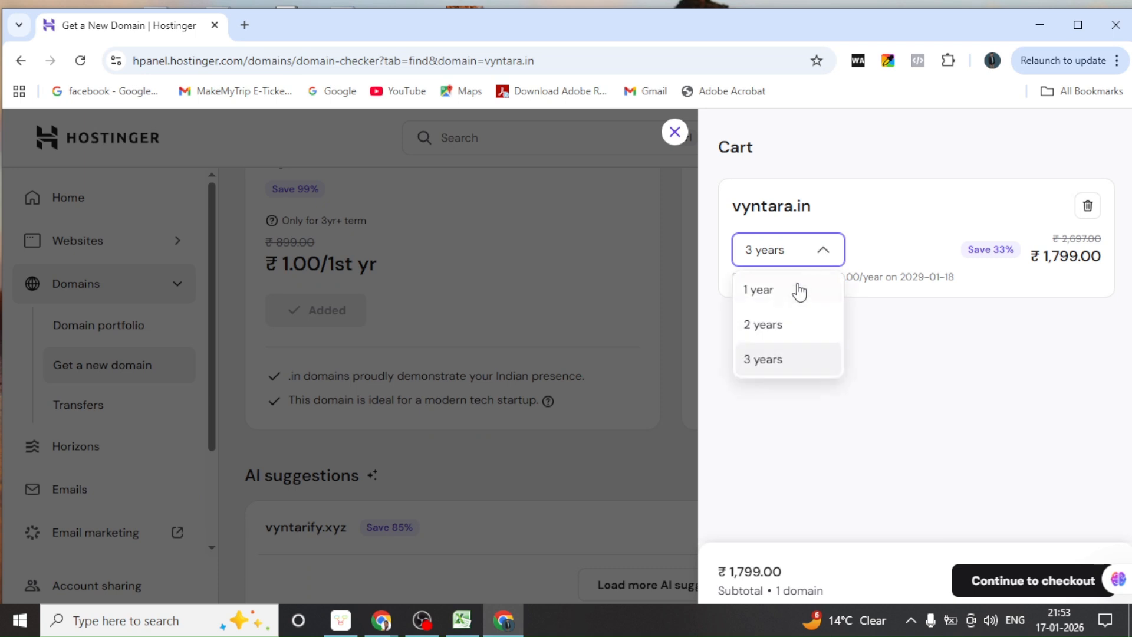
left_click(771, 301)
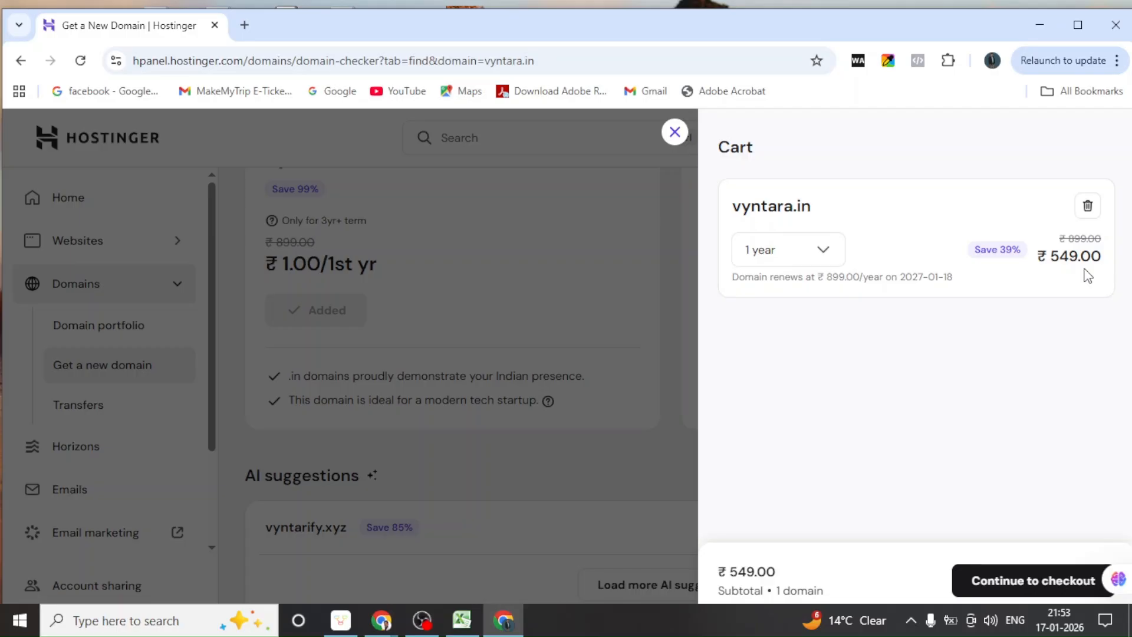
left_click(824, 252)
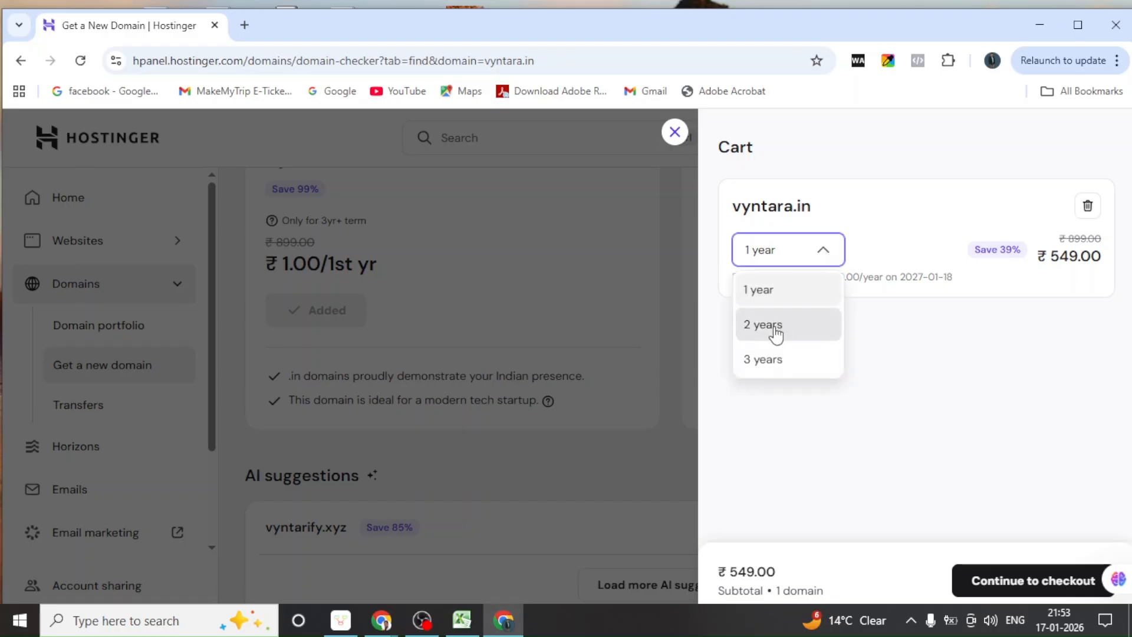
left_click(773, 330)
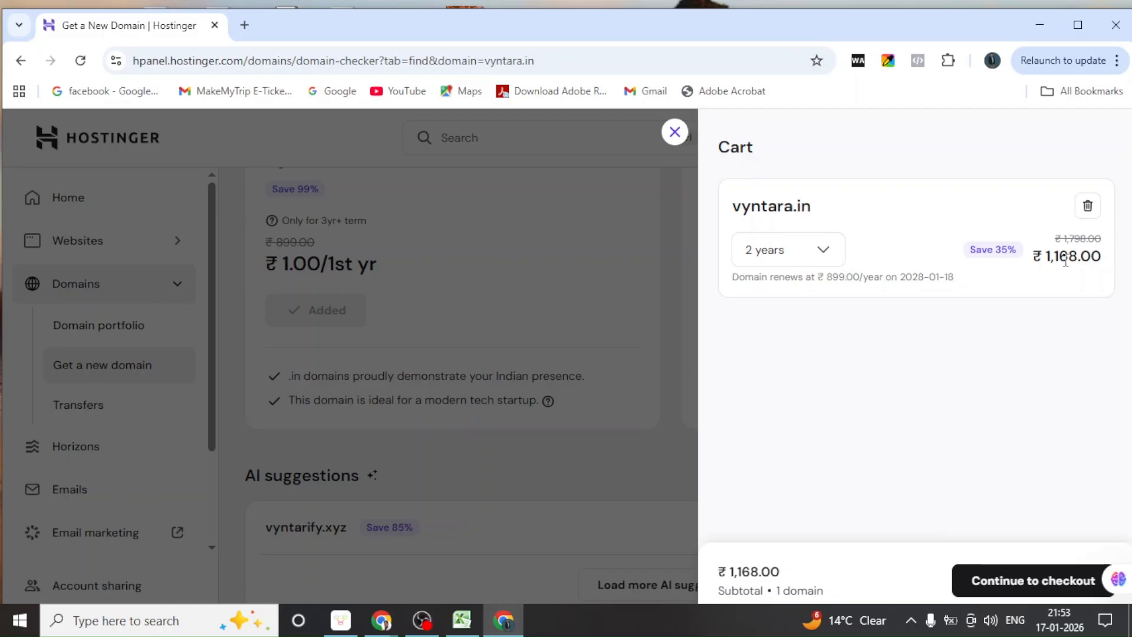
left_click(823, 256)
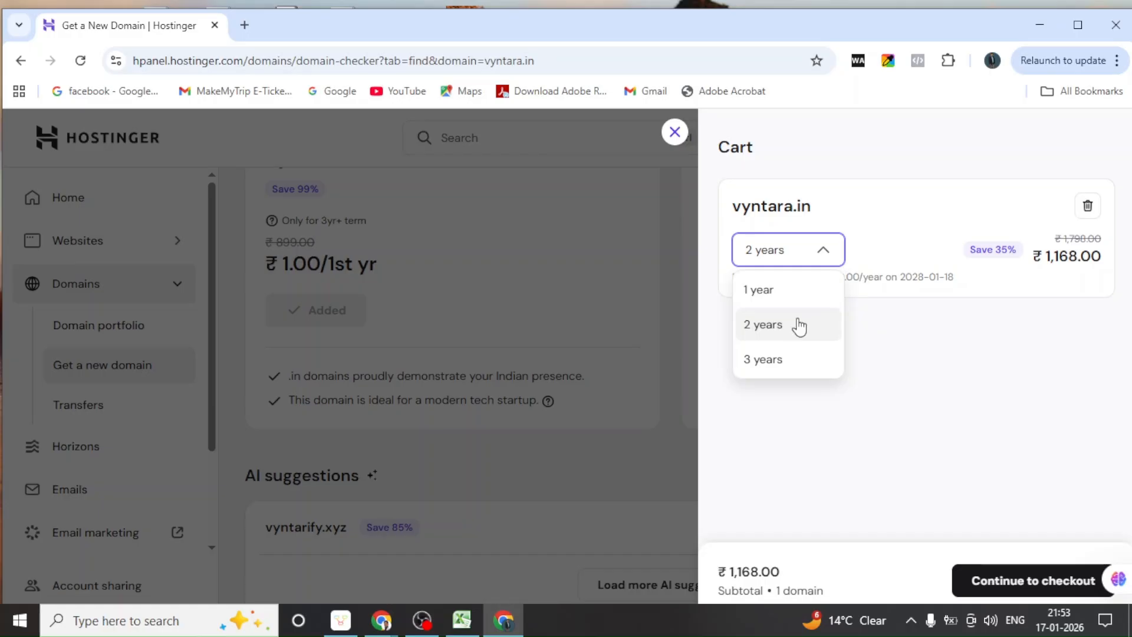
left_click(765, 359)
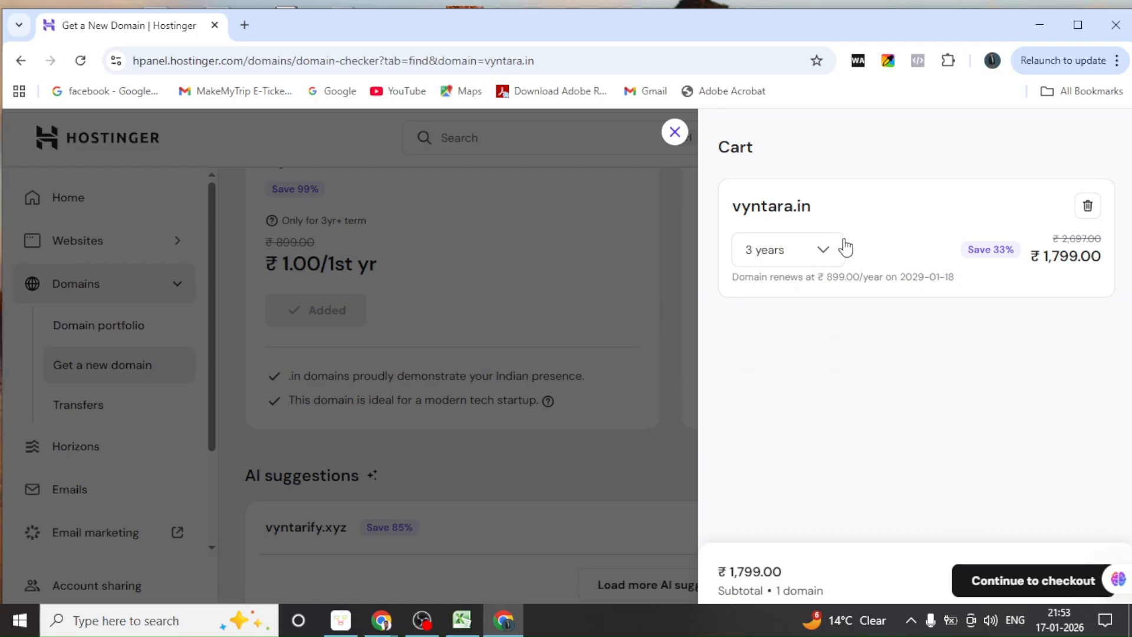
Set the vyntara.in registration back to 1 year at ₹549.00 and continue to checkout
left_click(823, 253)
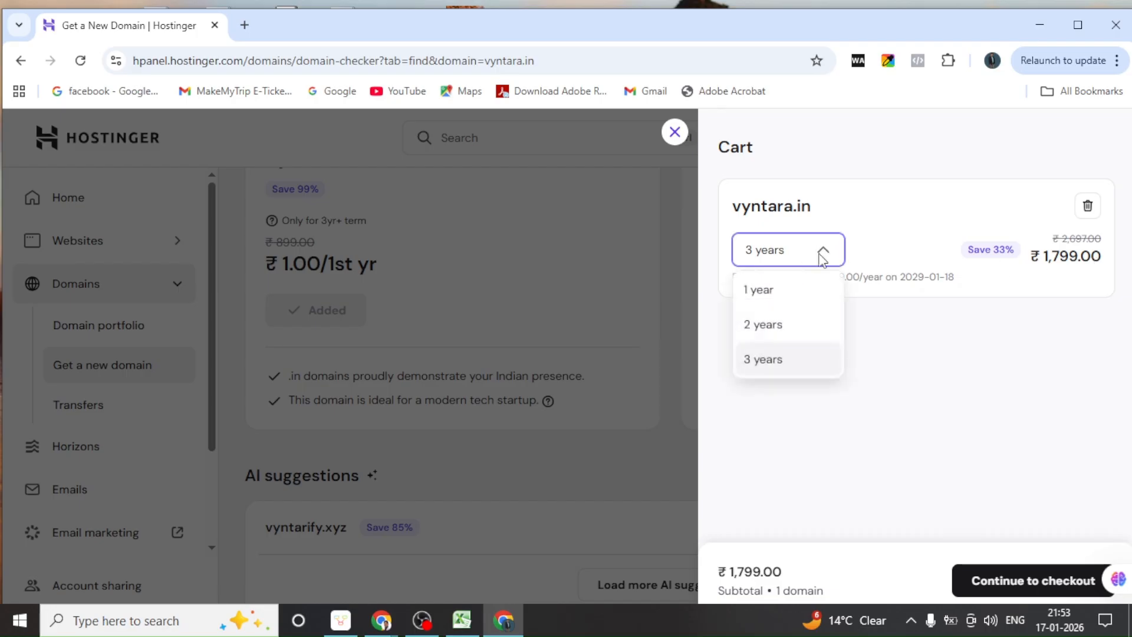
left_click(771, 295)
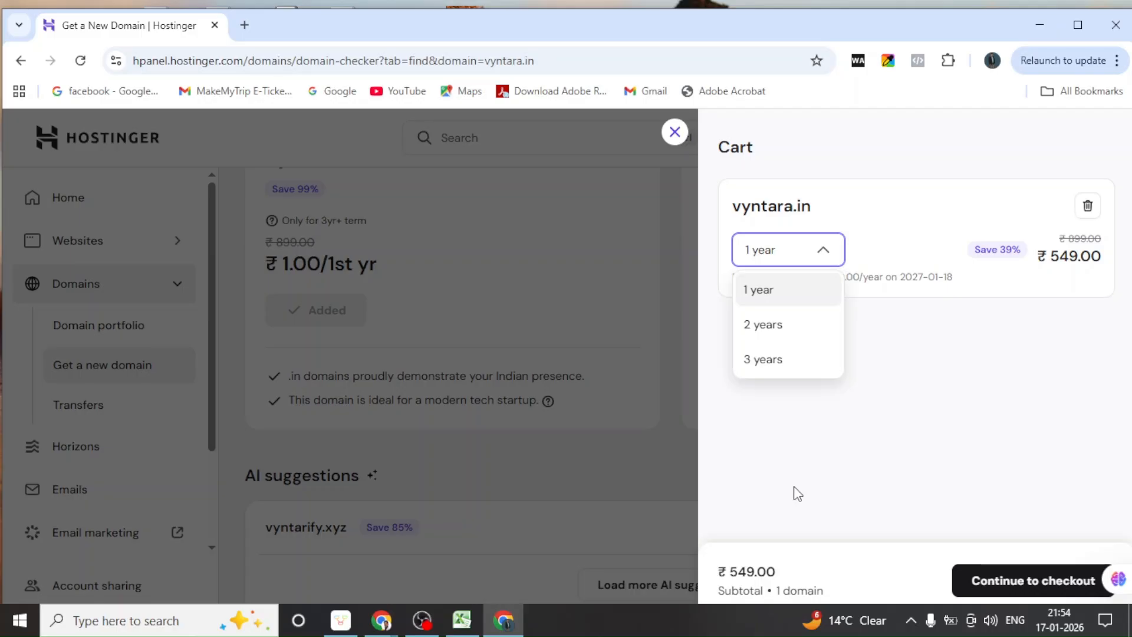
left_click(758, 292)
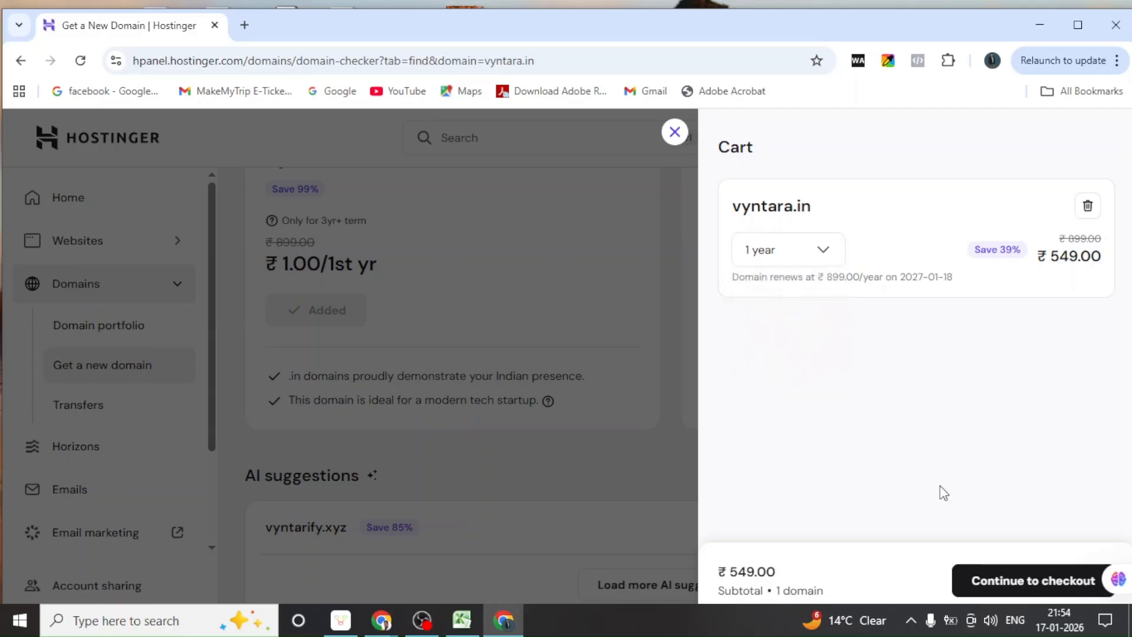
left_click(1020, 584)
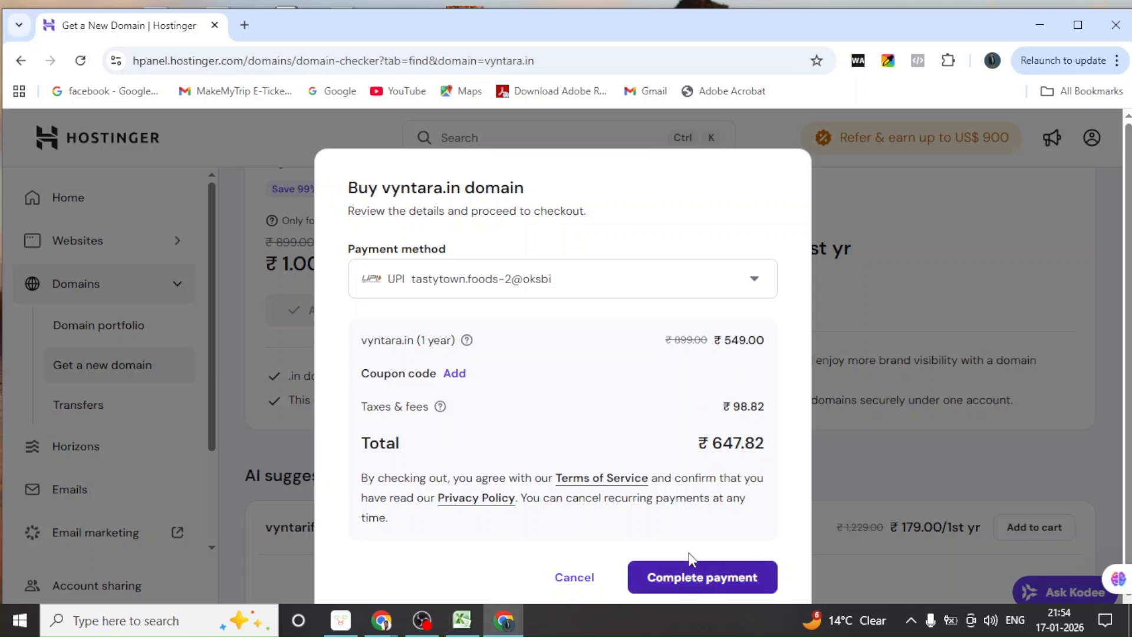
Choose a saved UPI ID as the payment method and submit the ₹647.82 vyntara.in payment
left_click(757, 281)
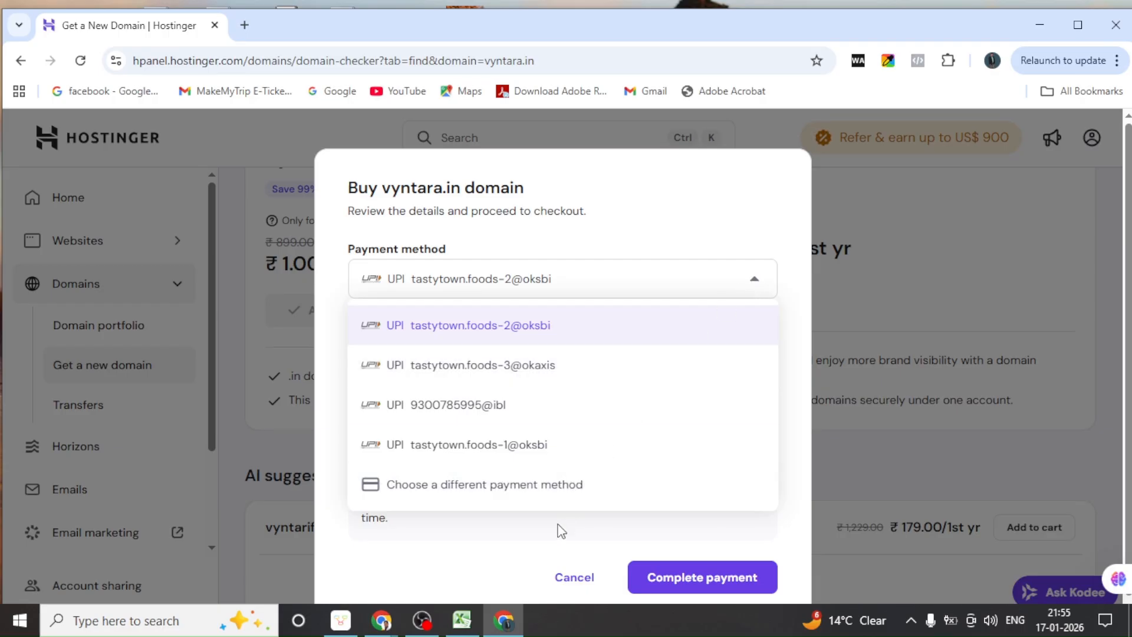
scroll(517, 539, "down", 1)
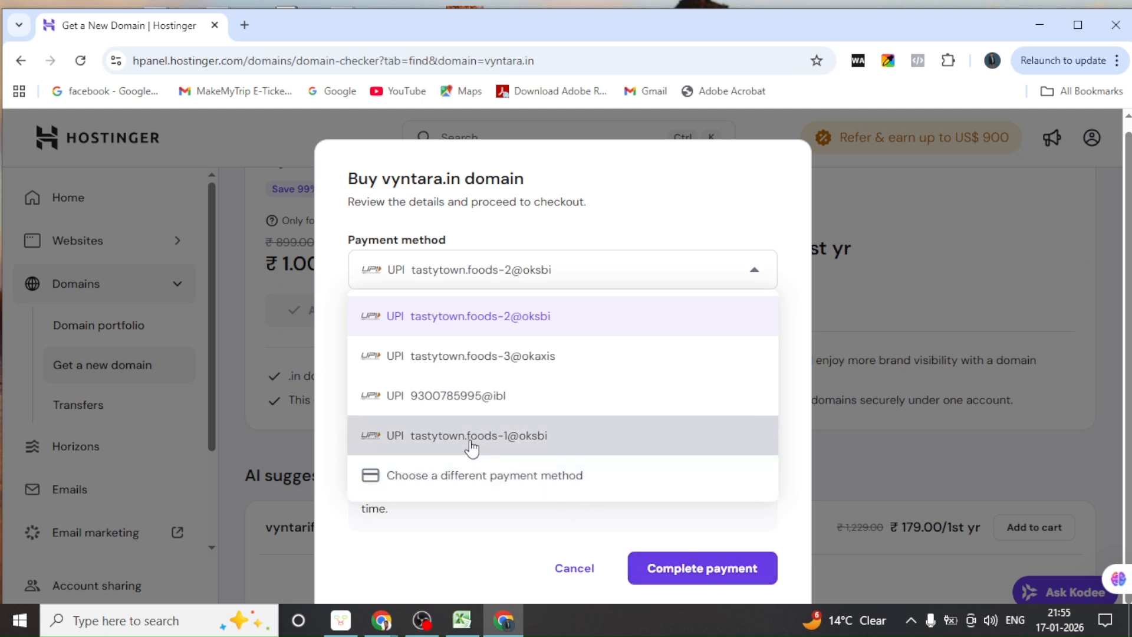
left_click(471, 410)
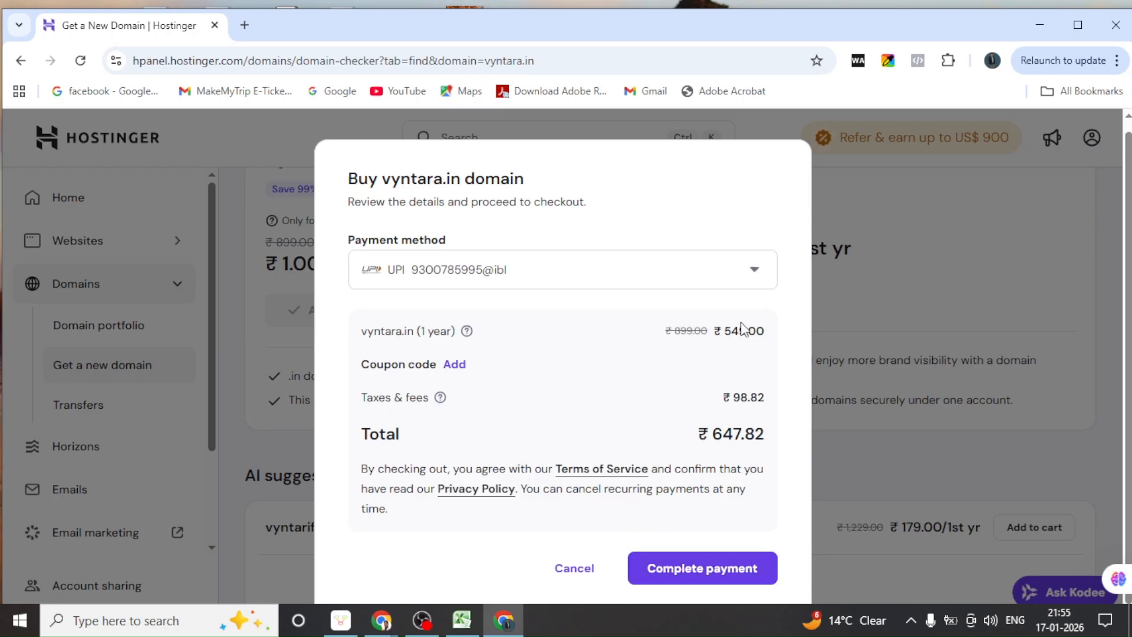
left_click(753, 278)
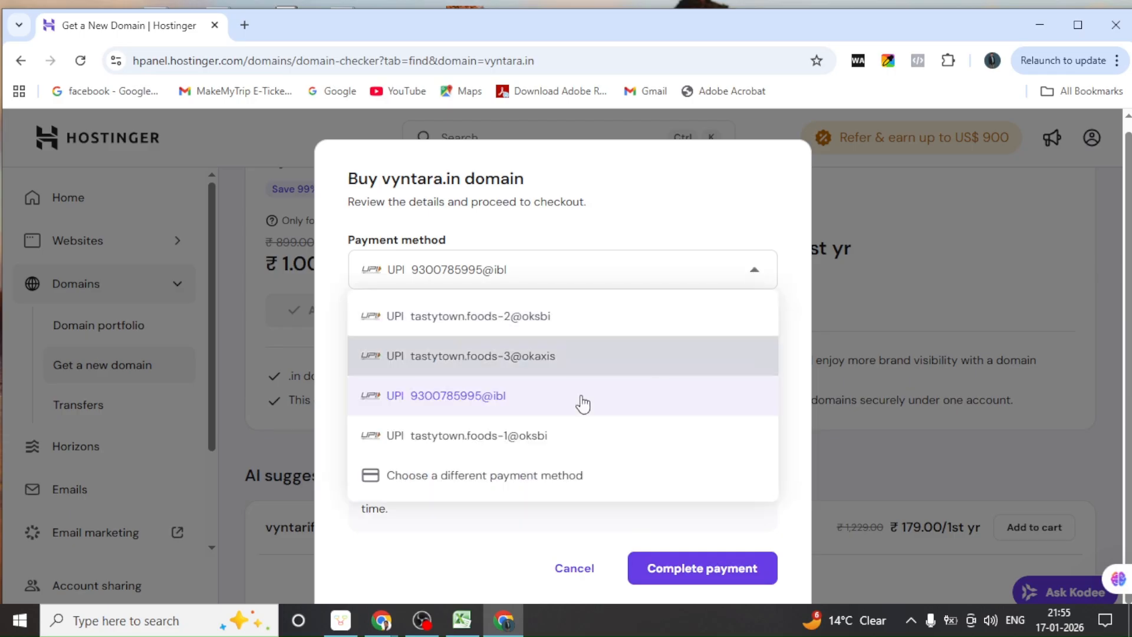
left_click(459, 479)
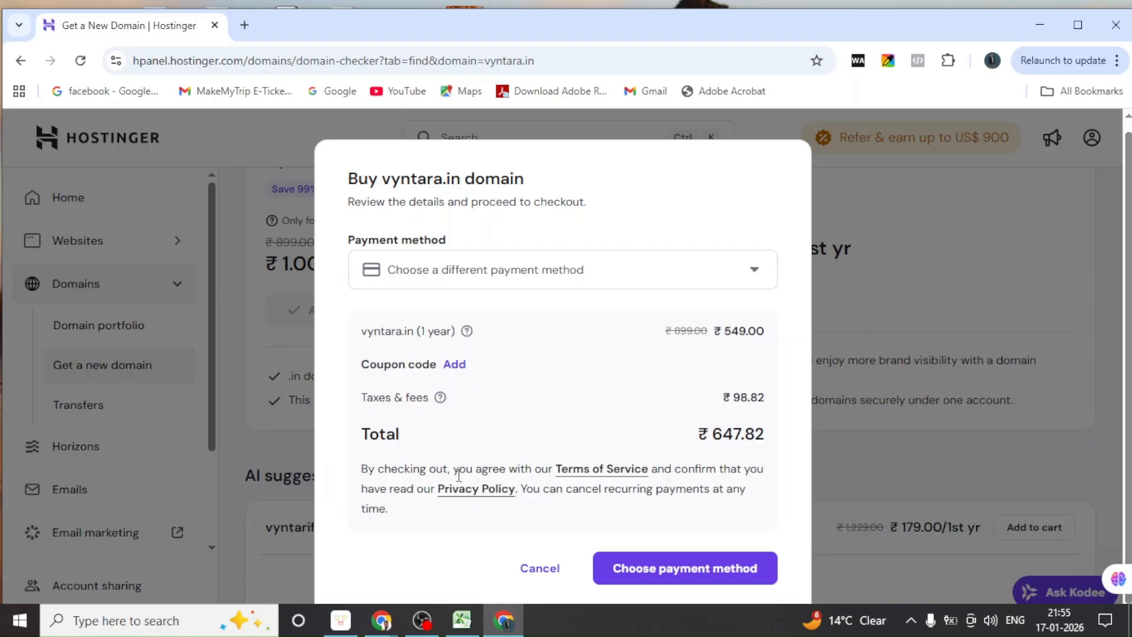
left_click(754, 285)
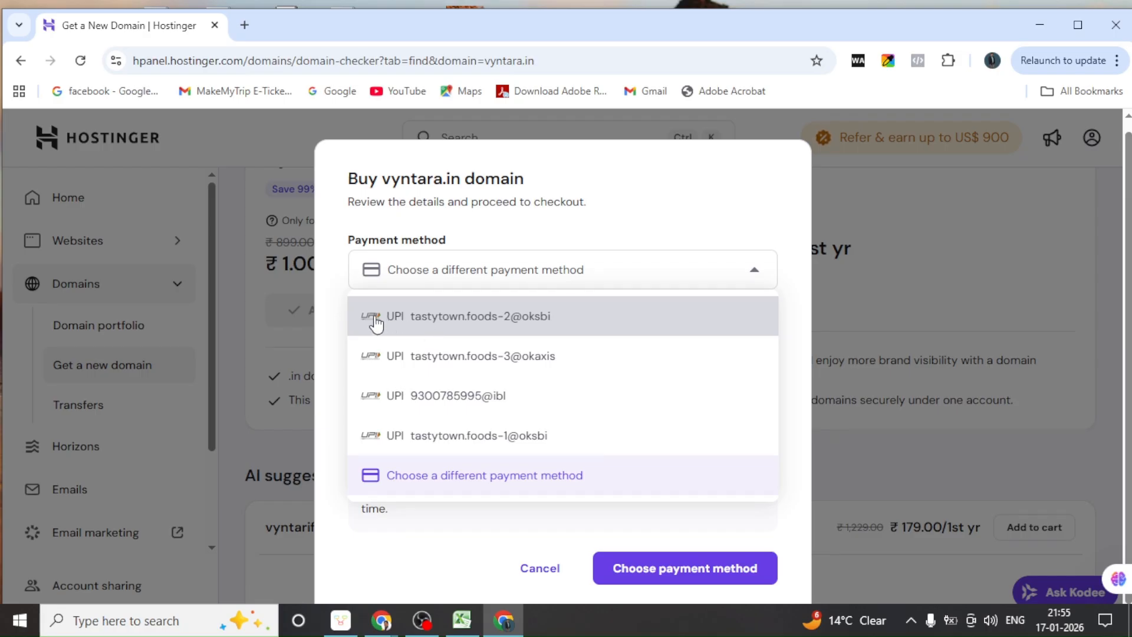
left_click(370, 365)
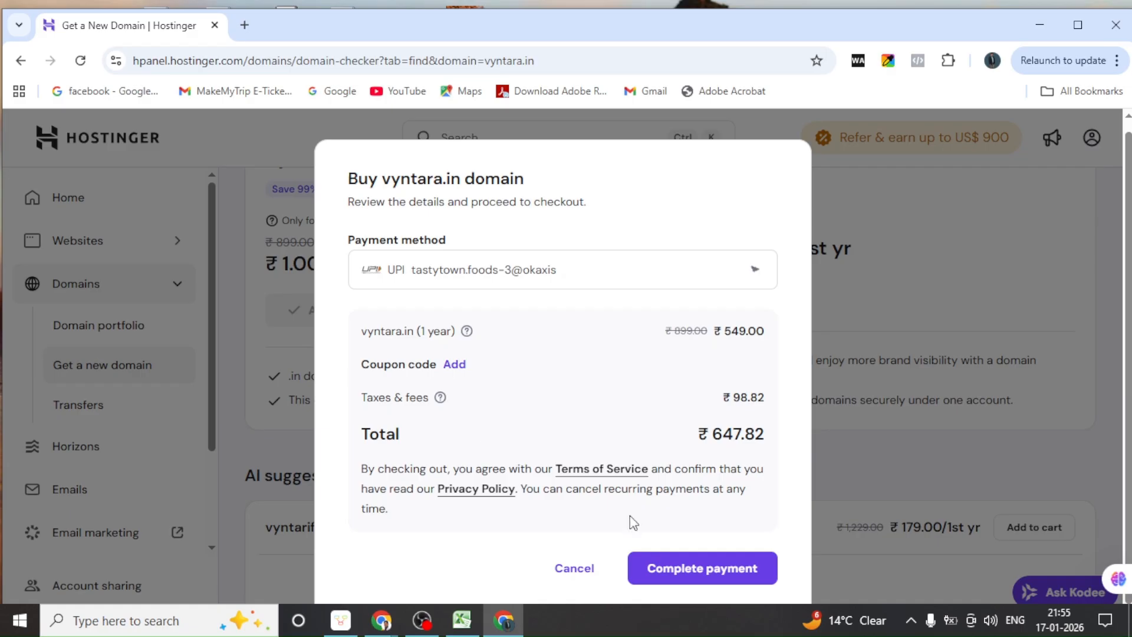
left_click(695, 570)
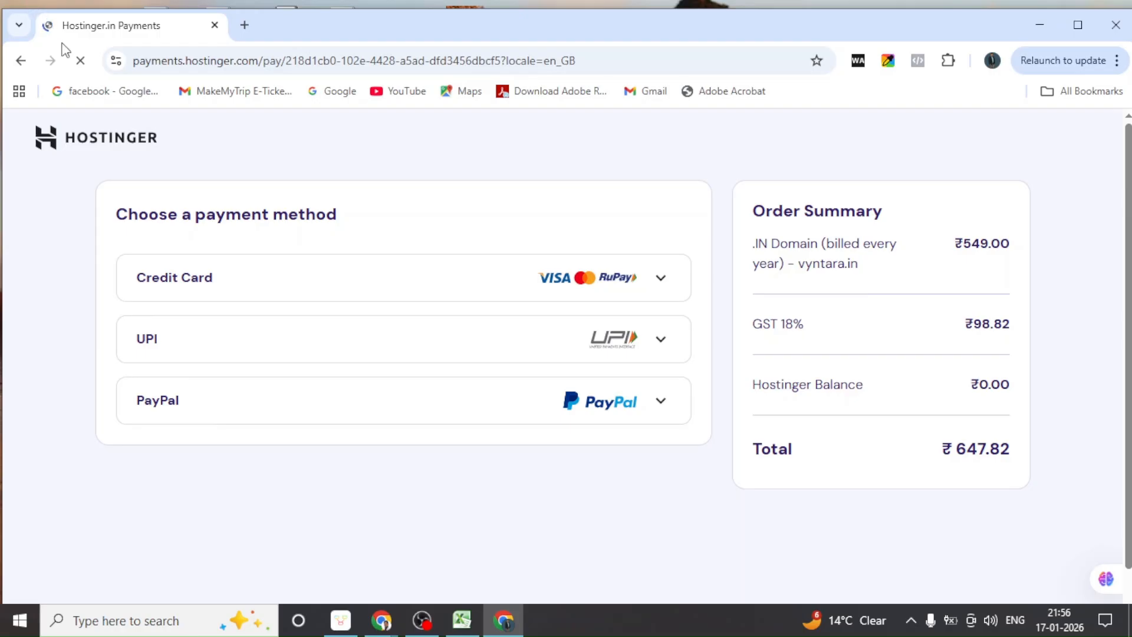
Expand the UPI option on the payments page and erase the prefilled phone number
left_click(660, 346)
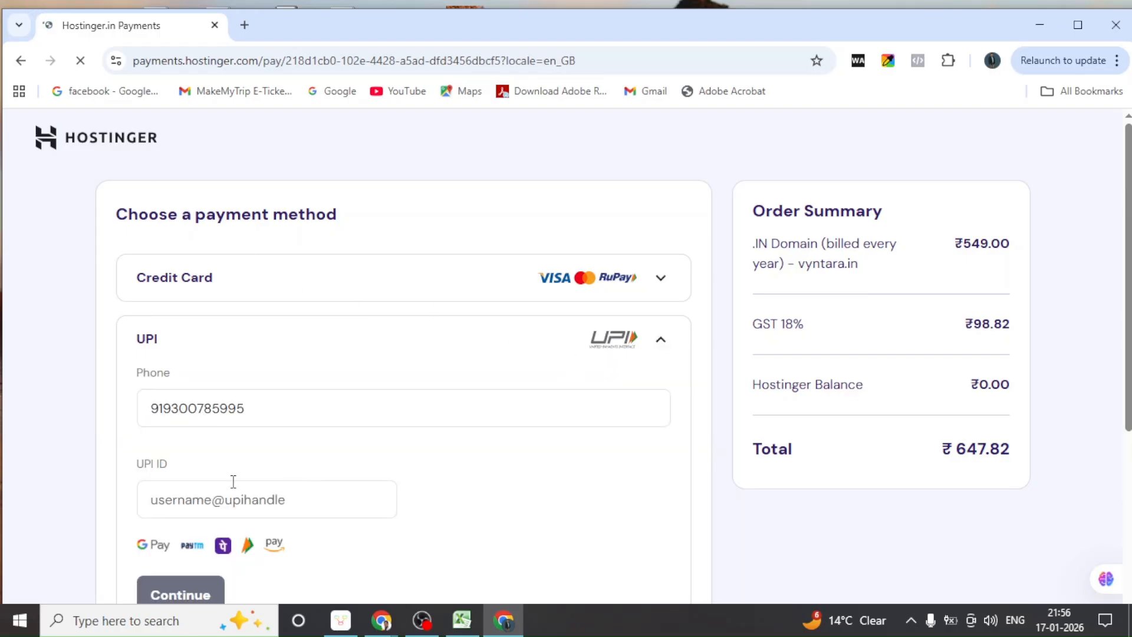
left_click(254, 405)
key("BackSpace")
key("BackSpace")
key("BackSpace")
key("BackSpace")
key("BackSpace")
key("BackSpace")
key("BackSpace")
key("BackSpace")
key("BackSpace")
key("BackSpace")
key("BackSpace")
key("BackSpace")
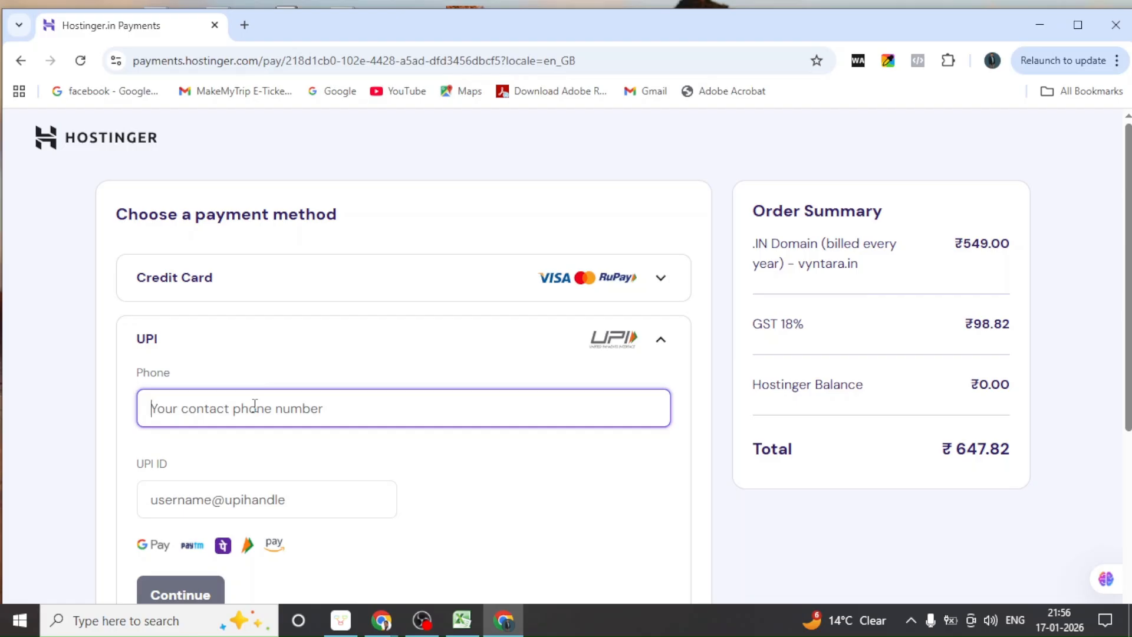
Enter the phone number and the UPI ID, revealing the ₹647.82 charge and ₹1,400.00 autopay mandate
scroll(255, 405, "down", 1)
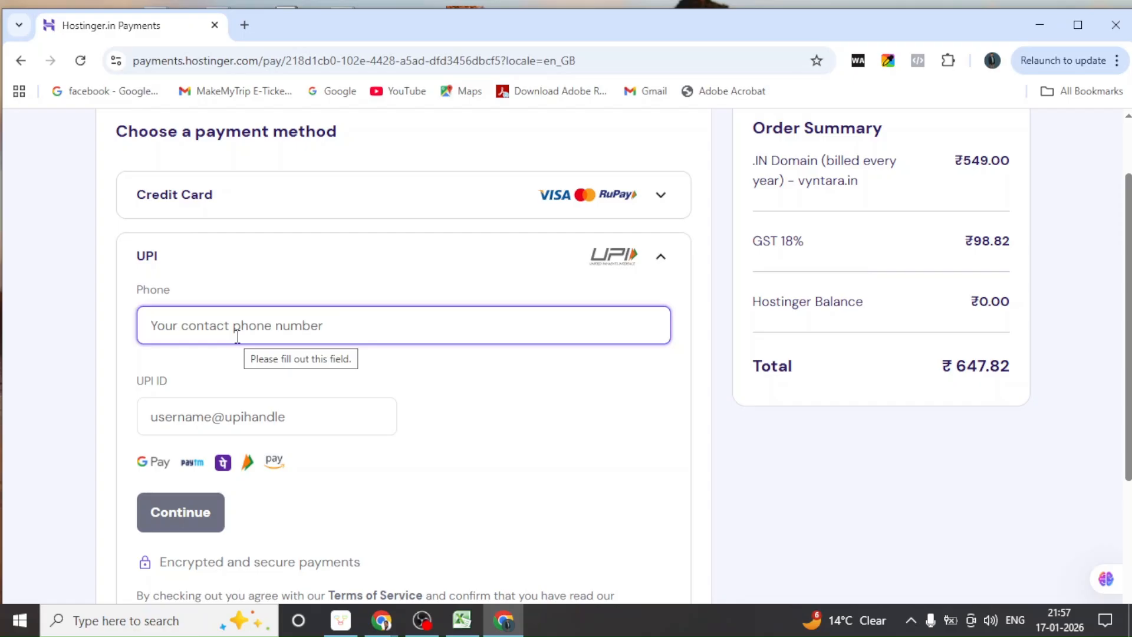
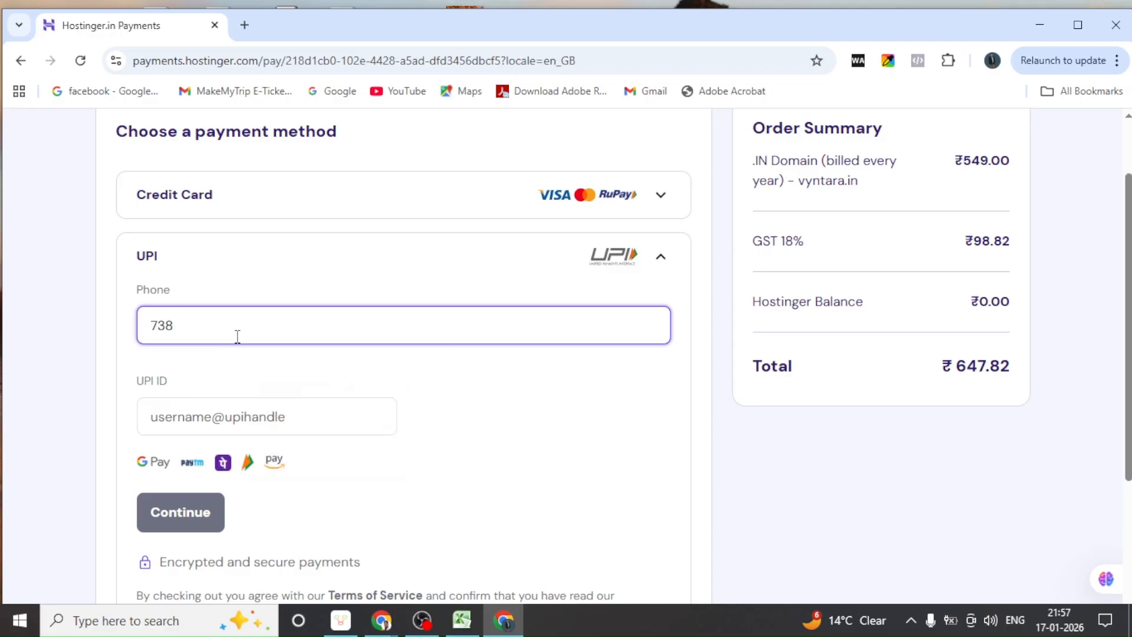
left_click(285, 415)
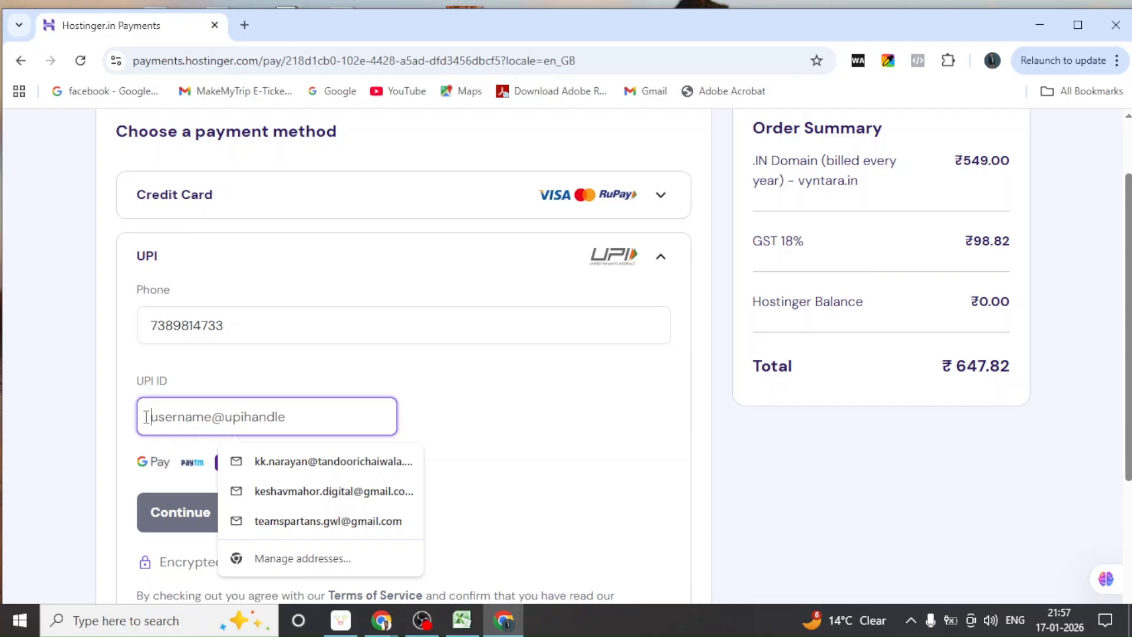
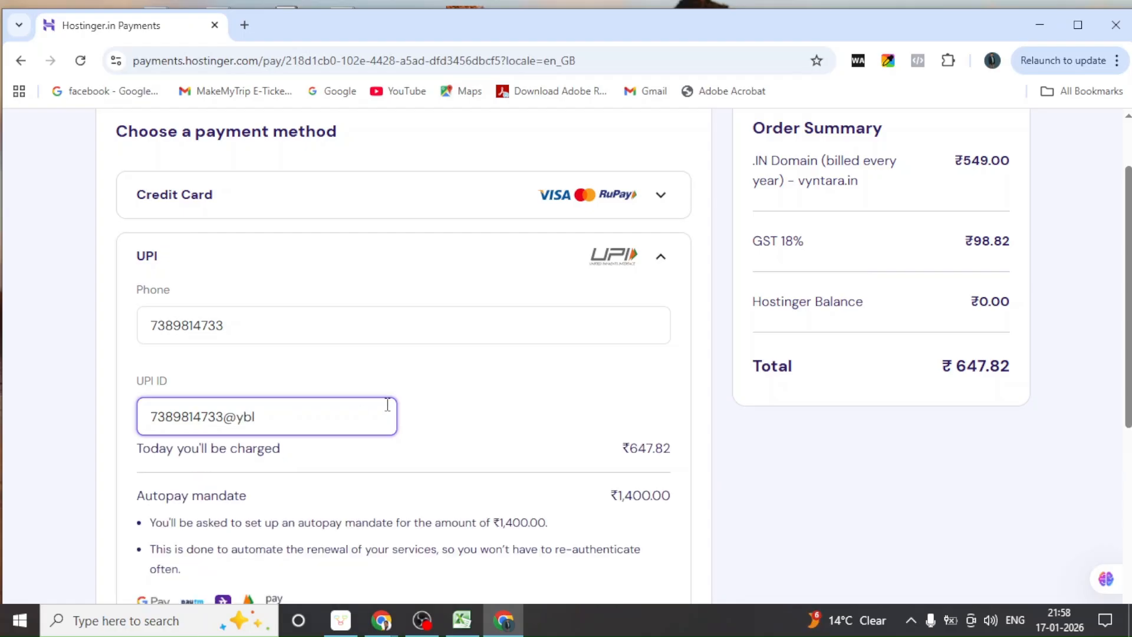
scroll(388, 404, "down", 1)
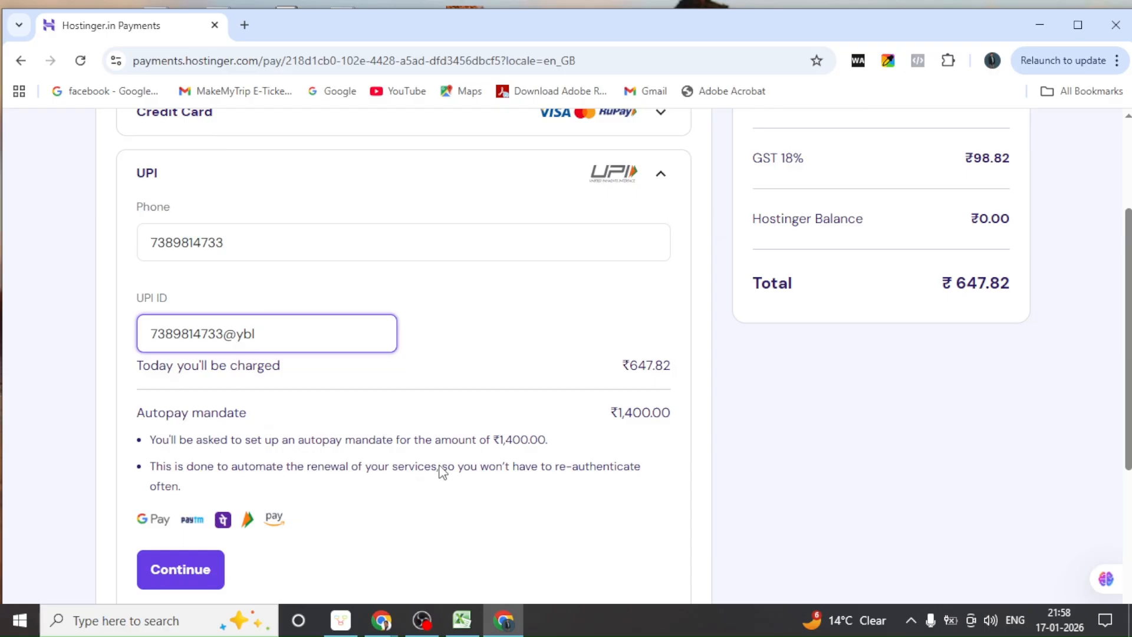
Submit the UPI details and approve the ₹647.82 payment request in the UPI app
left_click(193, 582)
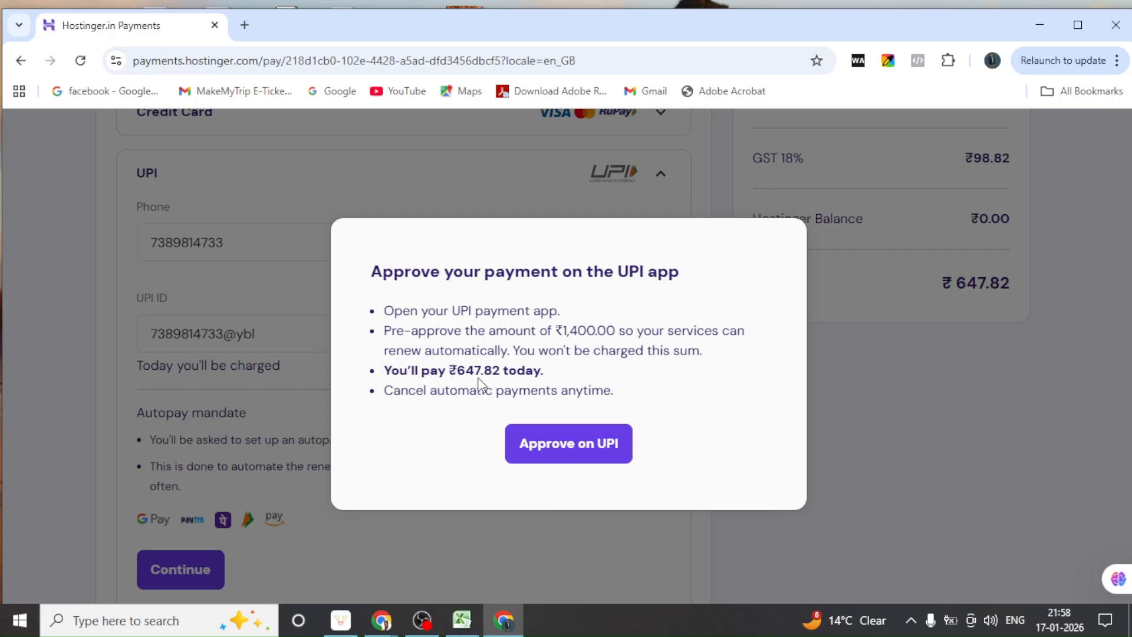
left_click(556, 447)
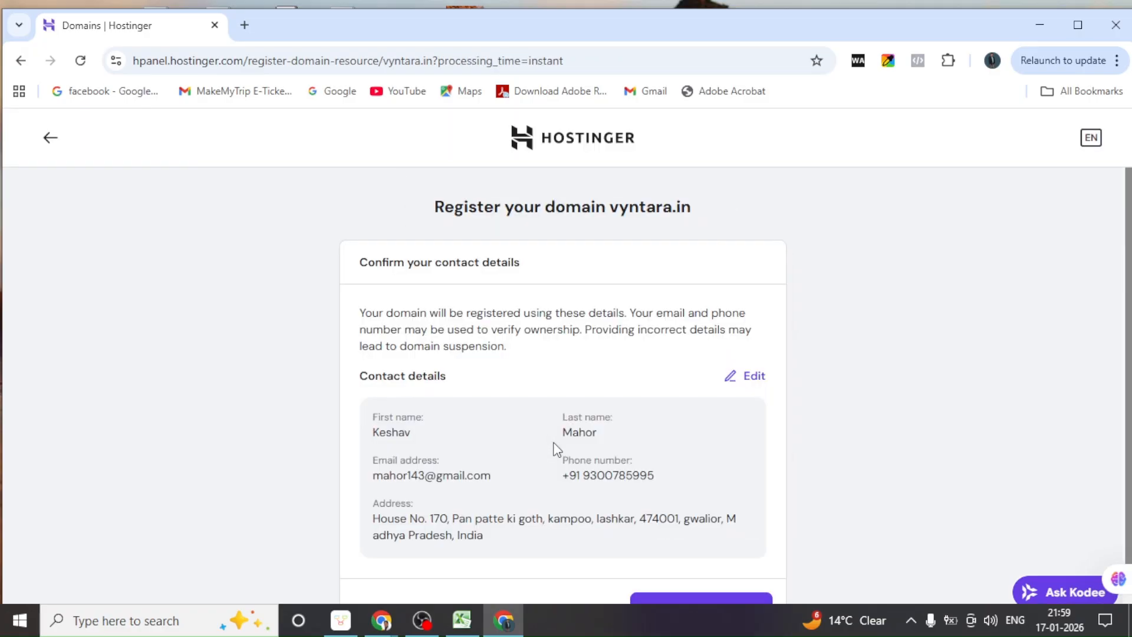
Finish registering vyntara.in with the shown contact details and continue past the success screen
scroll(554, 448, "down", 1)
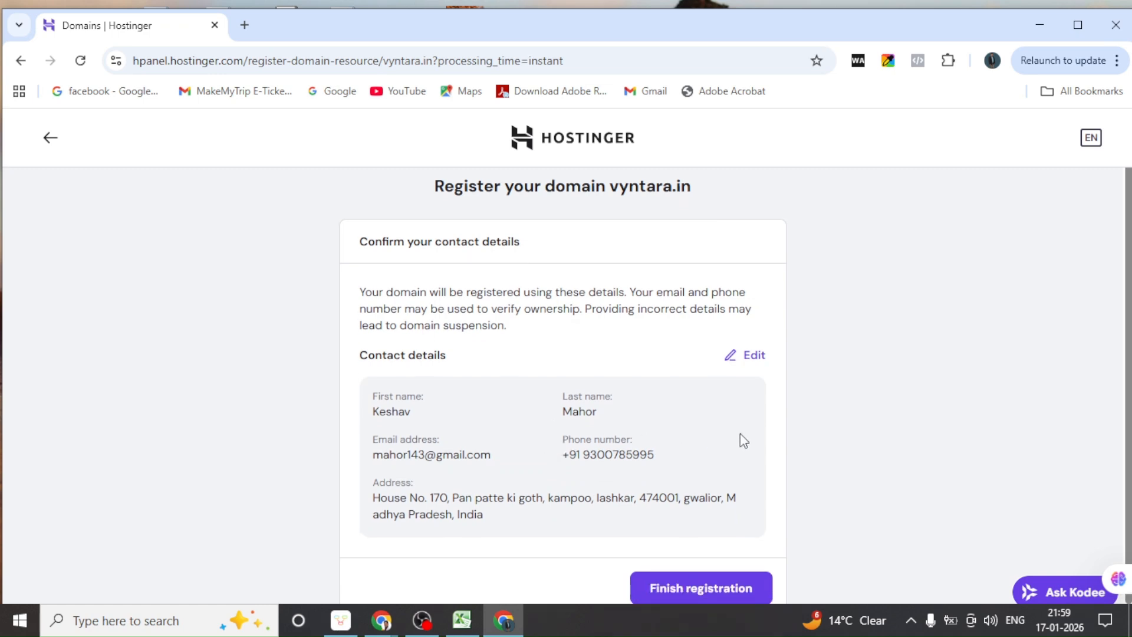
left_click(702, 590)
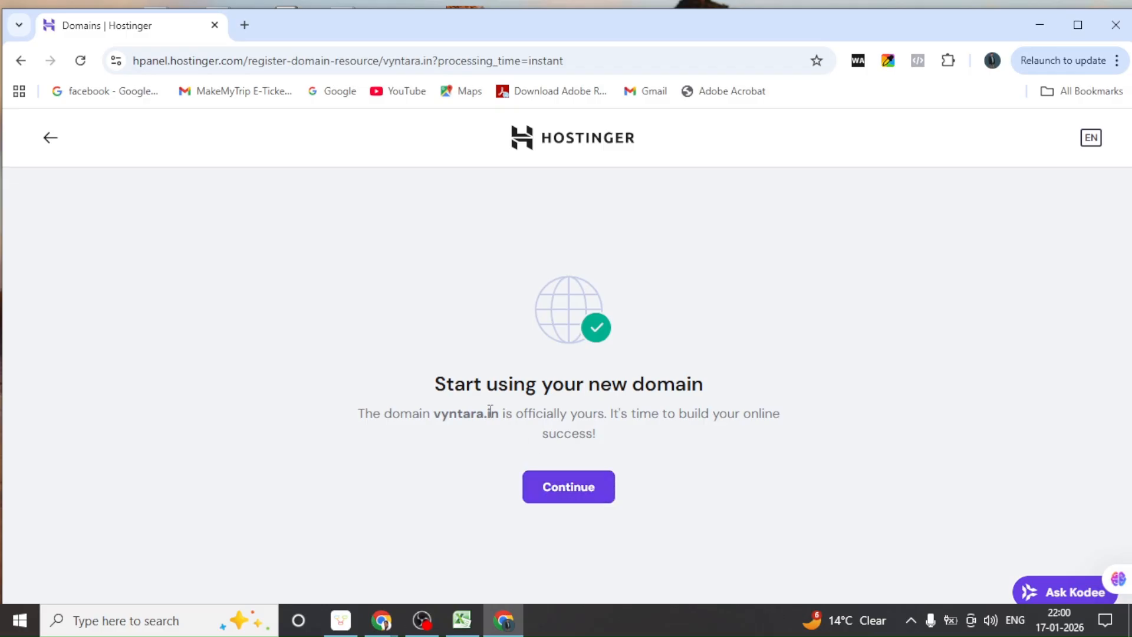
left_click(582, 491)
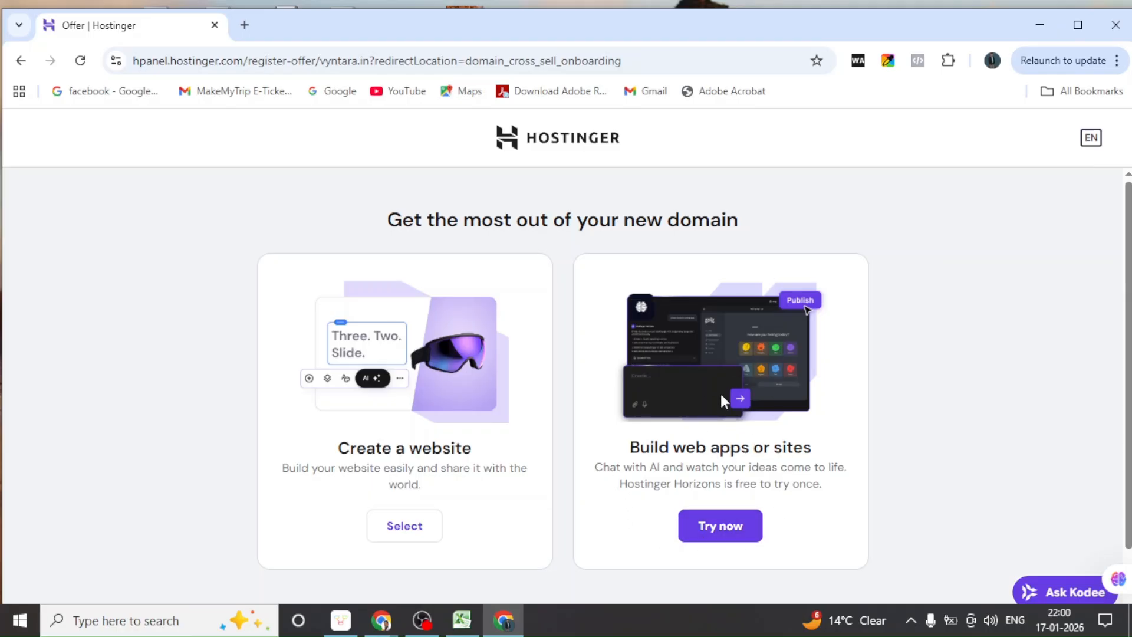
Select Create a website on vyntara.in, choosing a new website over migrating one
scroll(477, 495, "down", 1)
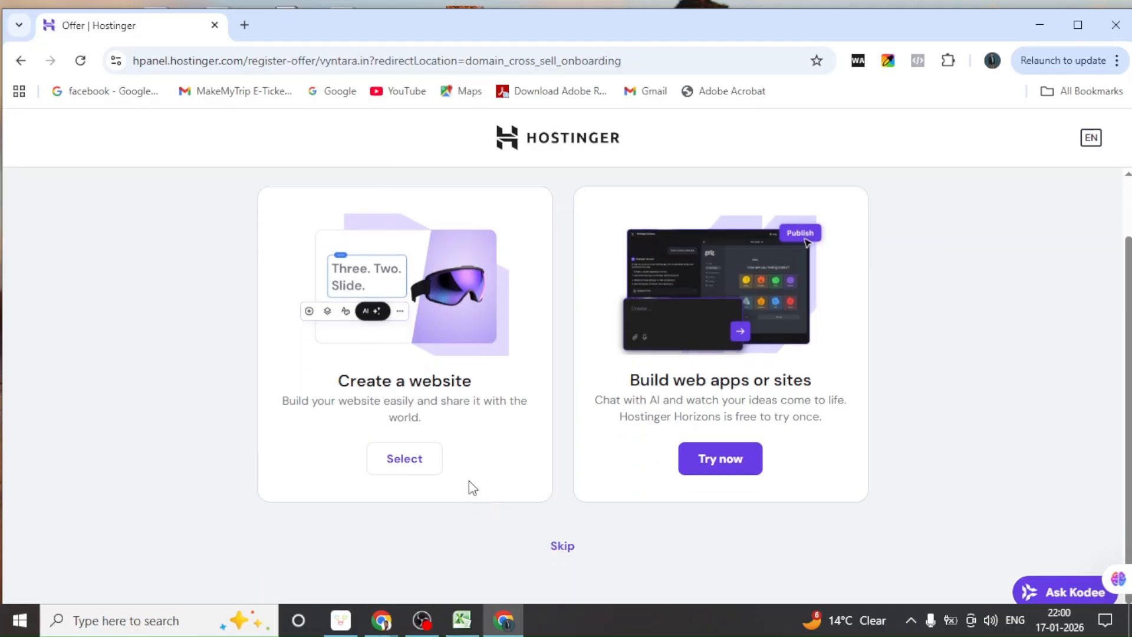
left_click(403, 462)
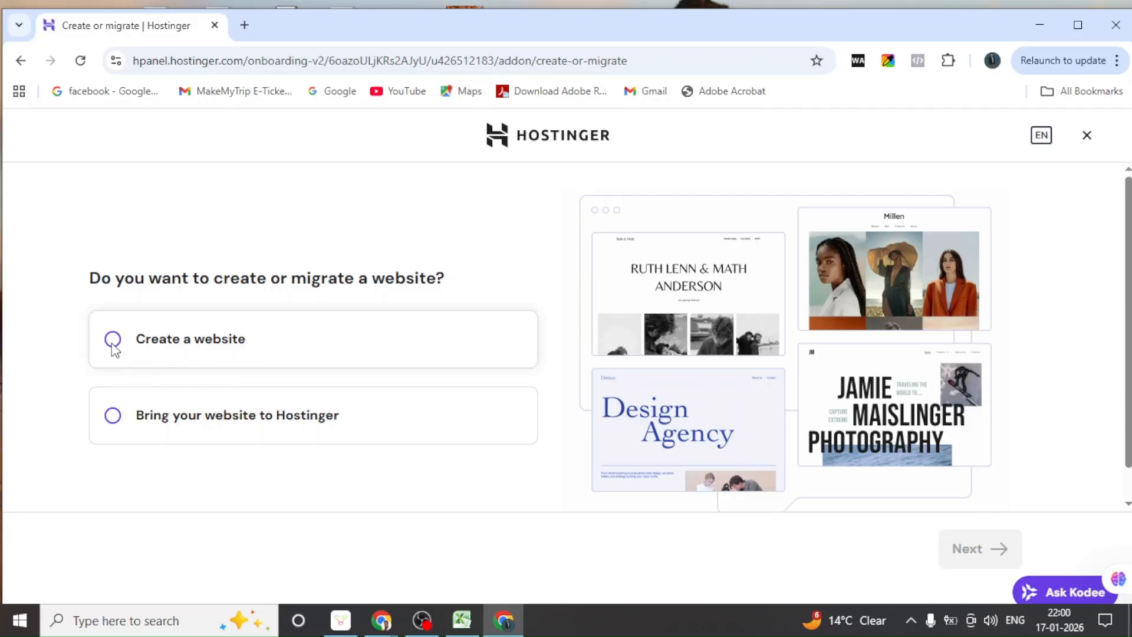
mouse_move(385, 630)
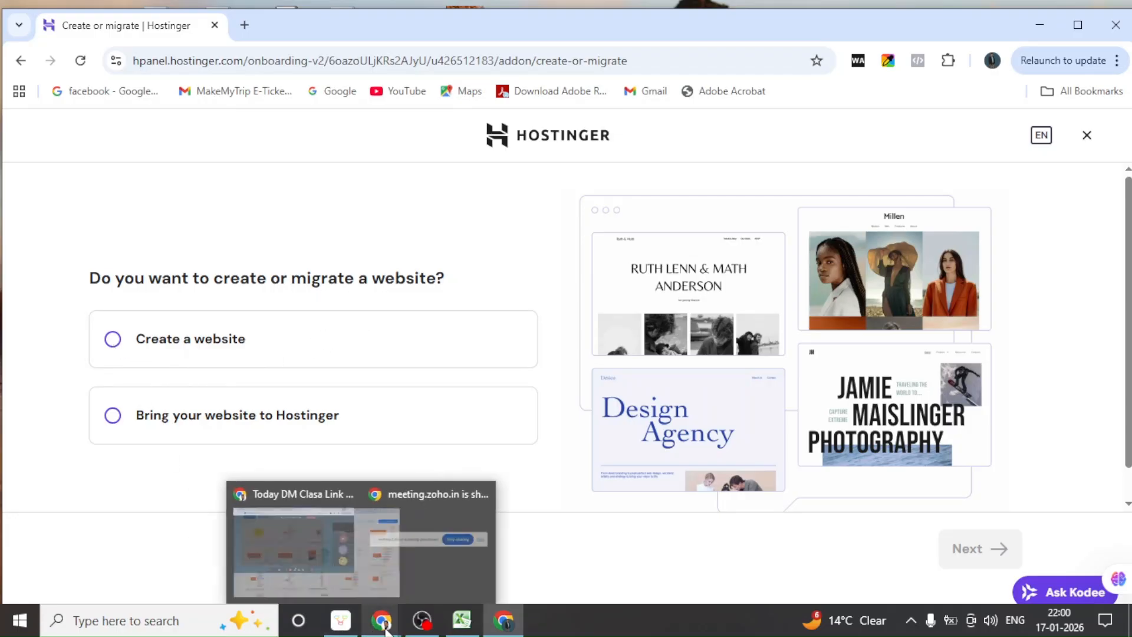
mouse_move(297, 565)
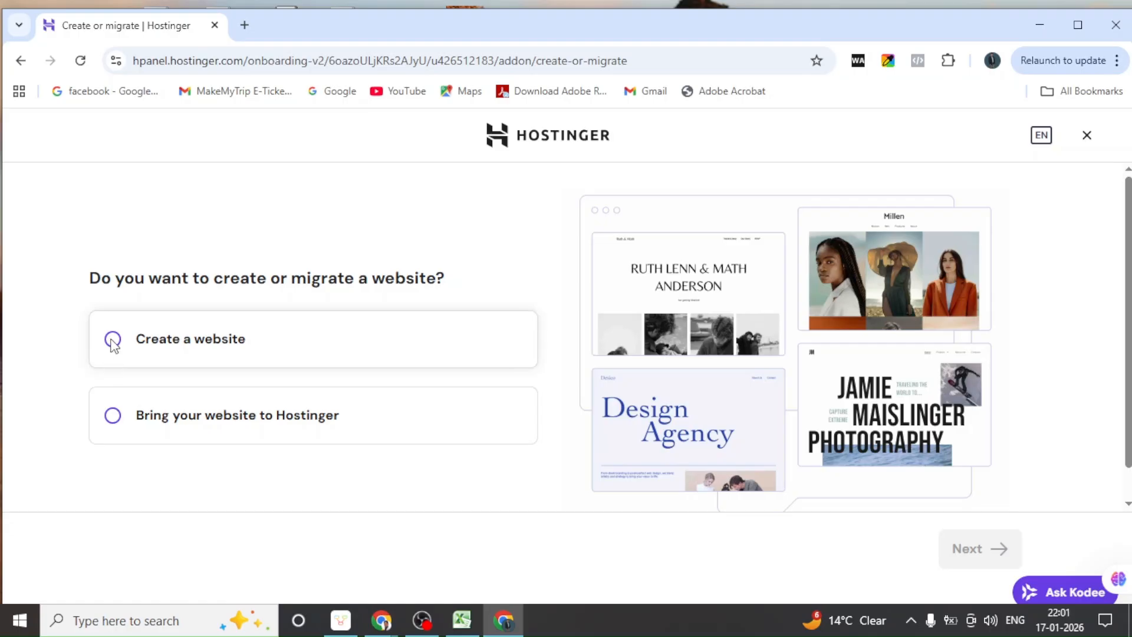
left_click(113, 344)
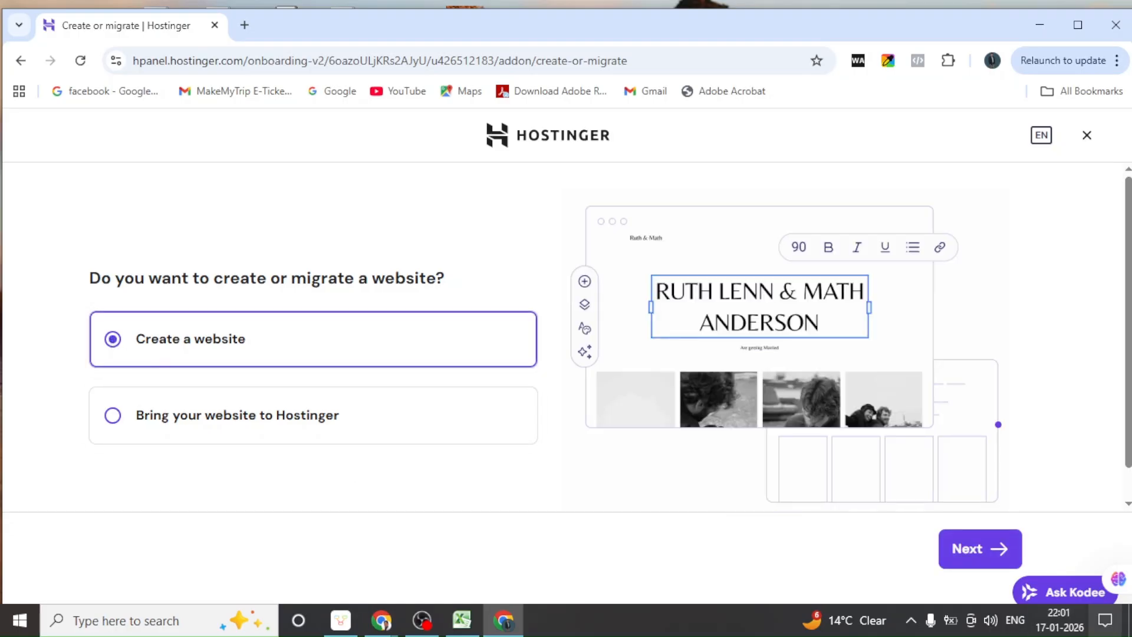
left_click(991, 558)
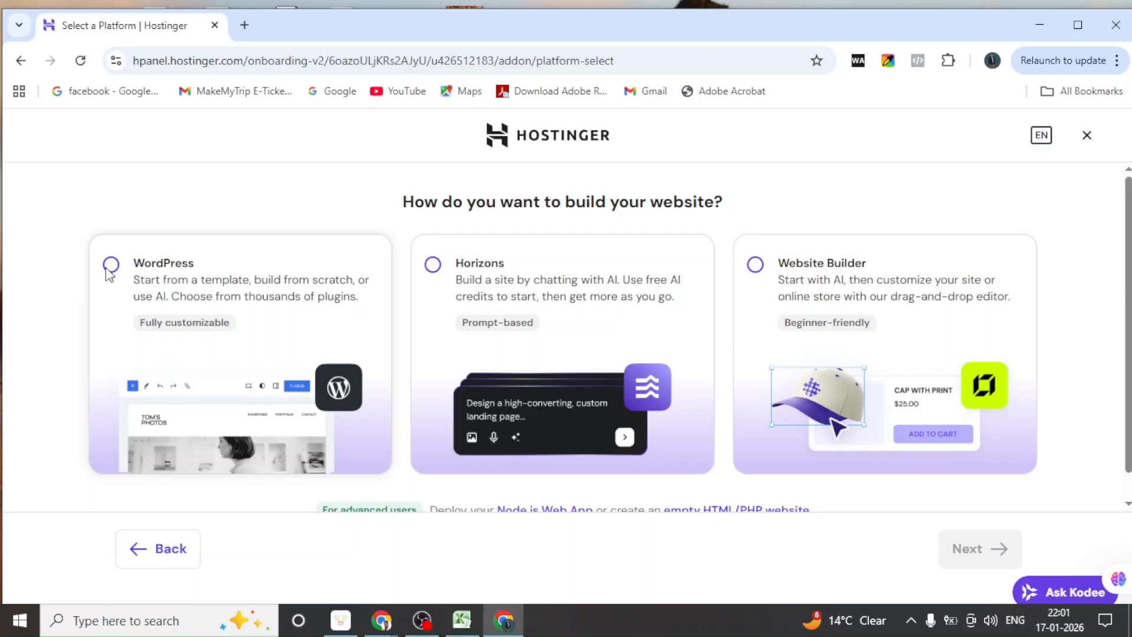
Choose WordPress as the platform and accept the default WordPress admin login details
left_click(110, 270)
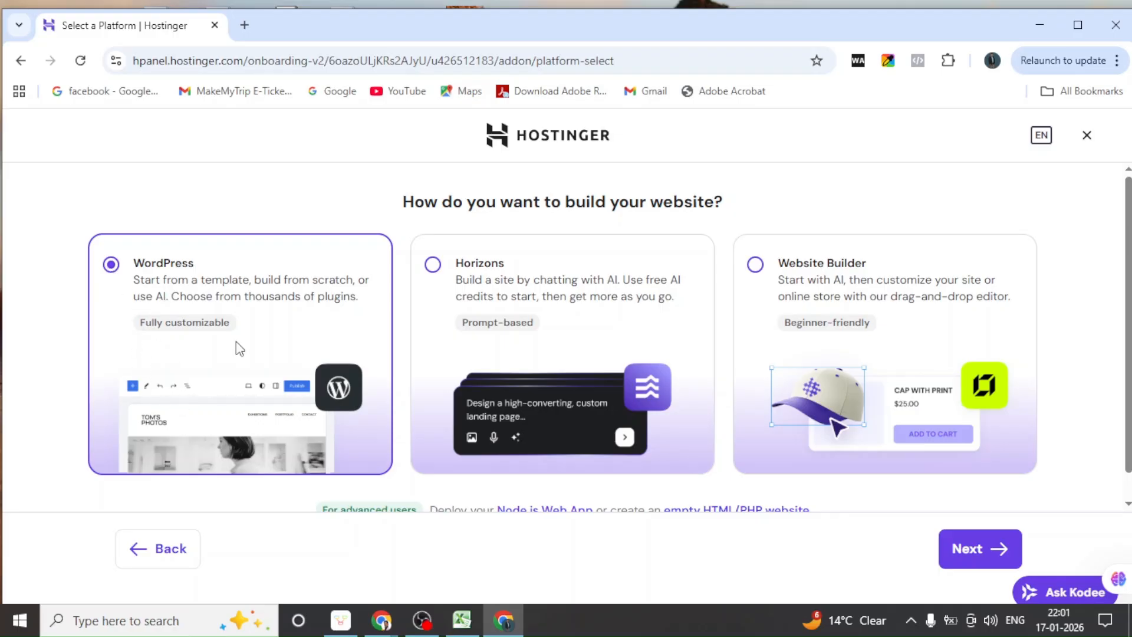
left_click(967, 553)
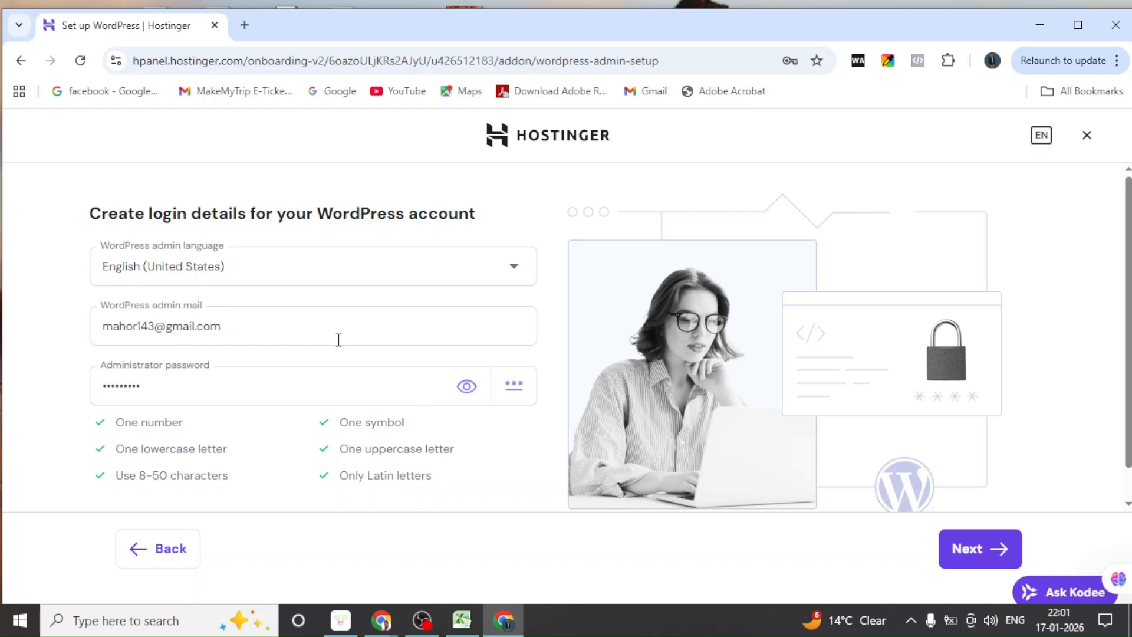
left_click(979, 554)
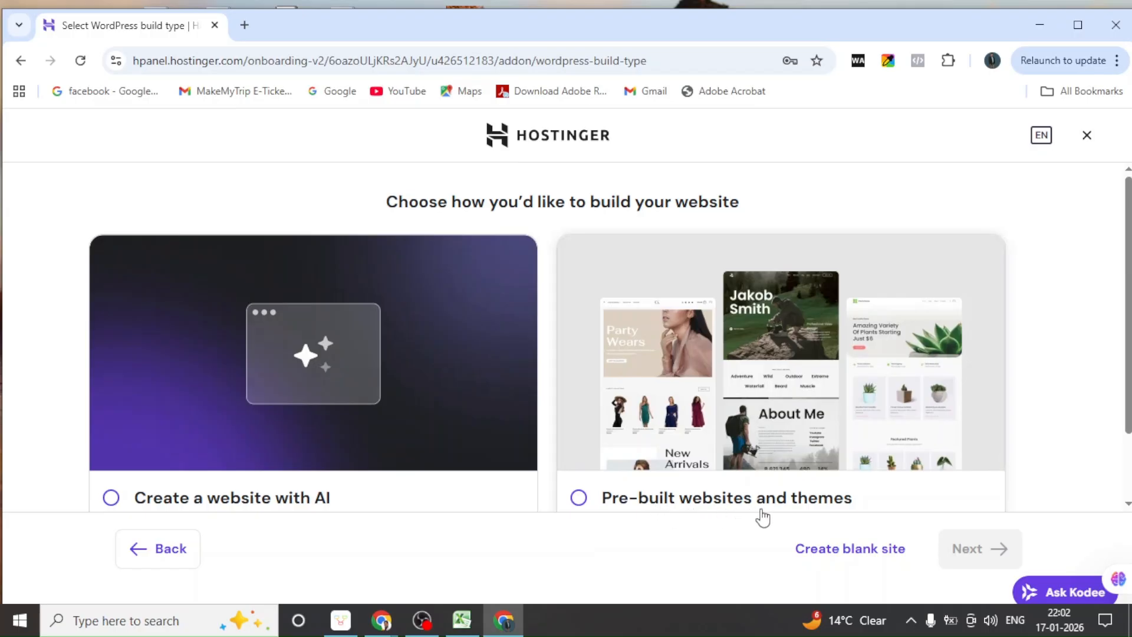
Choose Create blank site to start an empty WordPress site
scroll(828, 478, "down", 2)
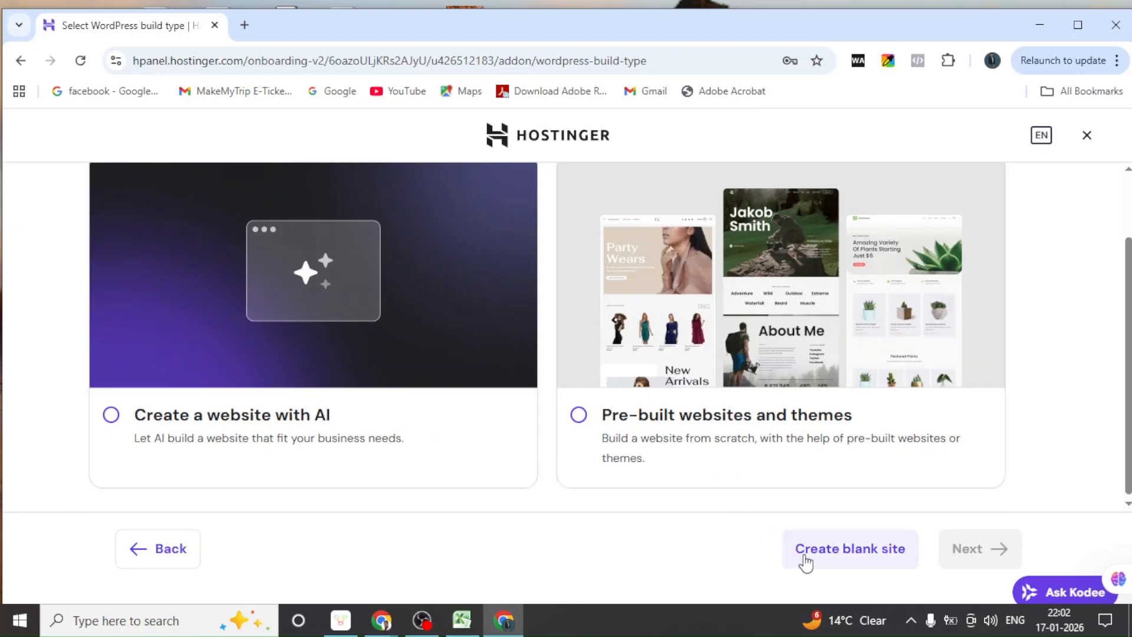
left_click(863, 554)
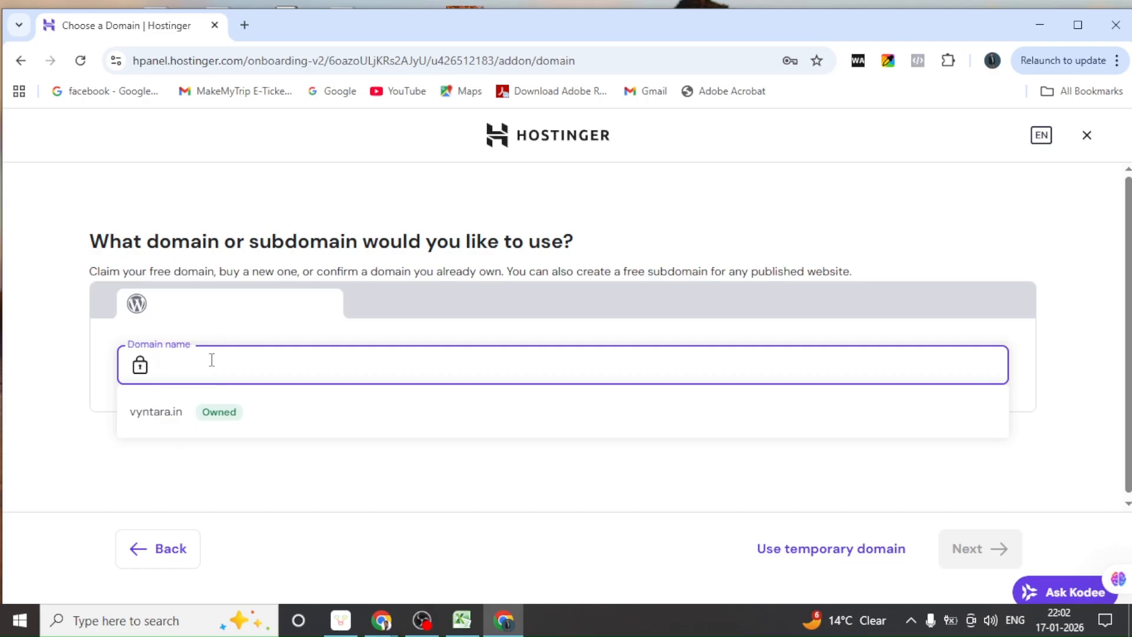
Select the owned vyntara.in domain for the WordPress site and confirm it
left_click(156, 415)
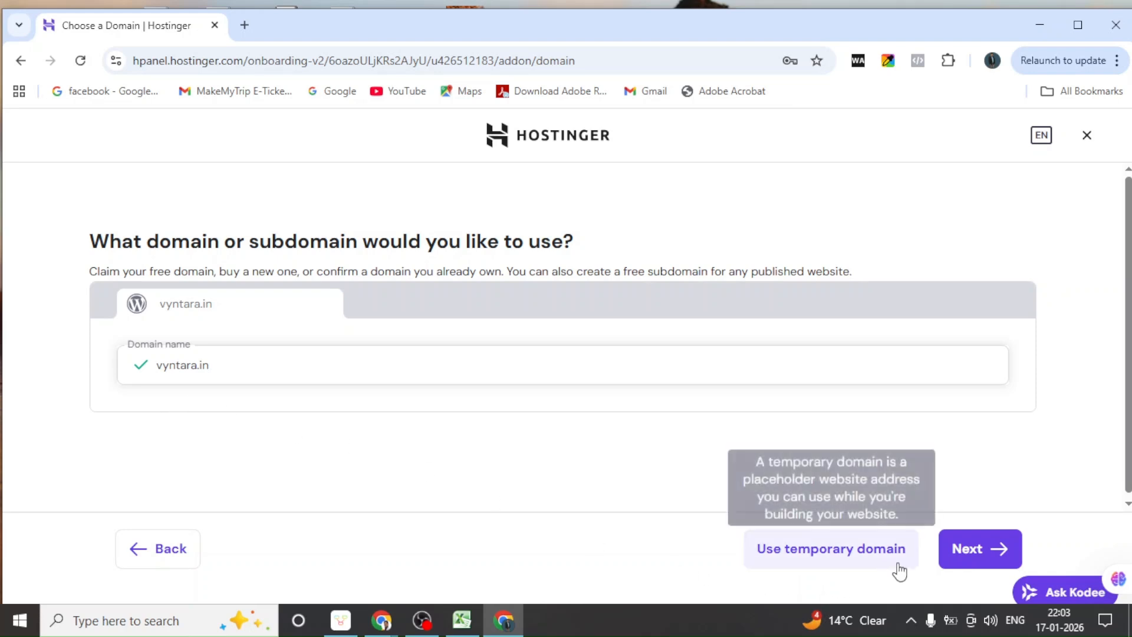
left_click(956, 556)
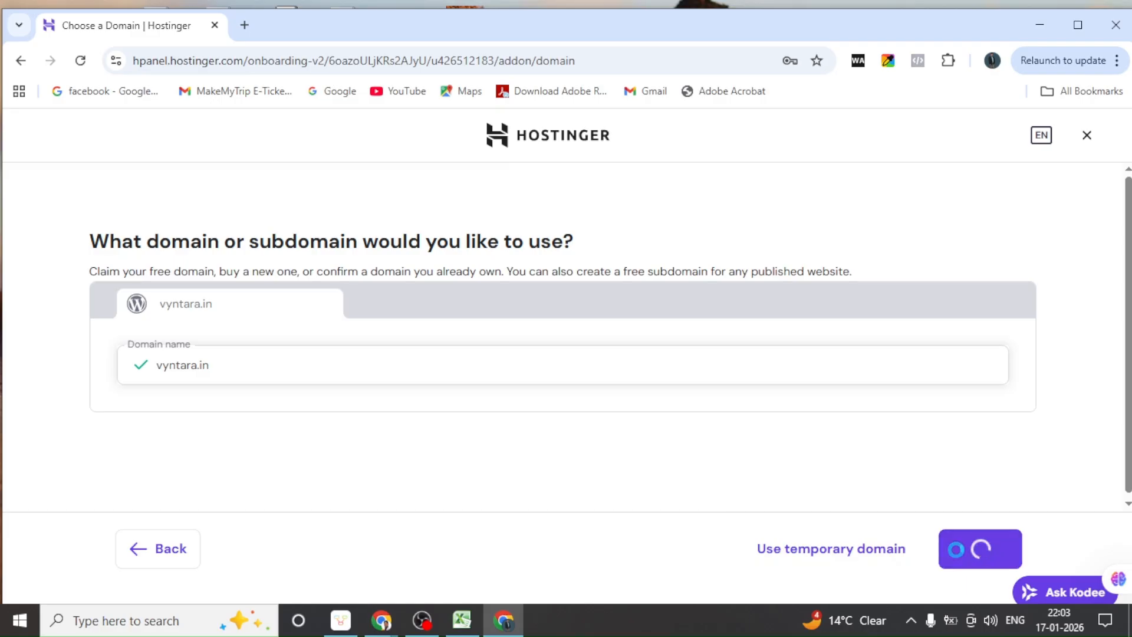
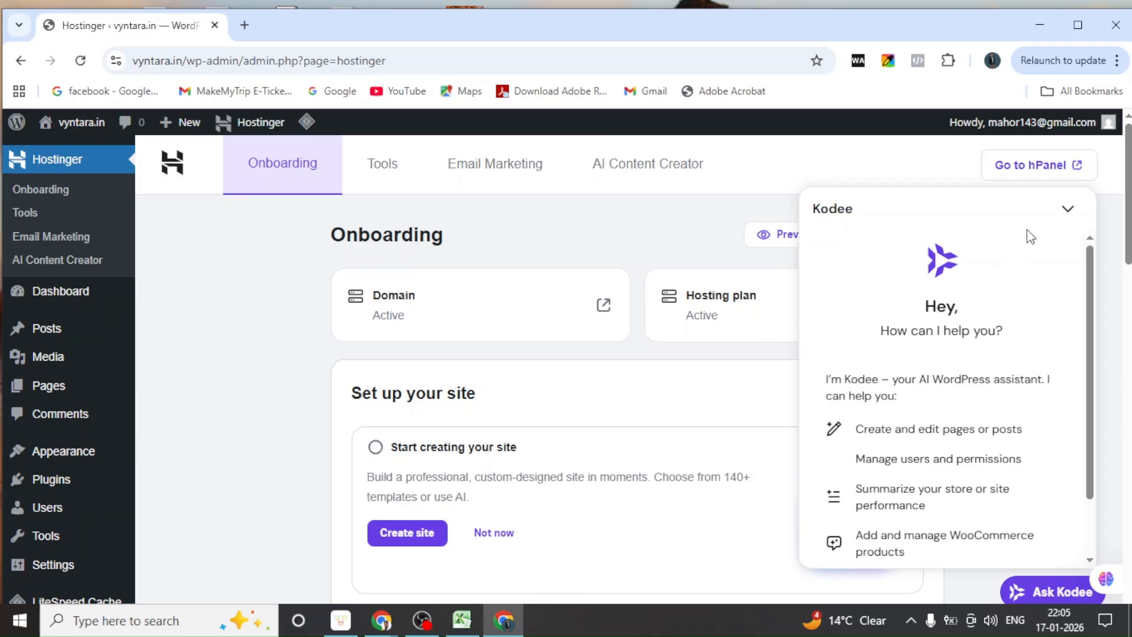
Hide the Kodee assistant and review the Hostinger onboarding checklist and Learn WordPress tutorials
left_click(1067, 213)
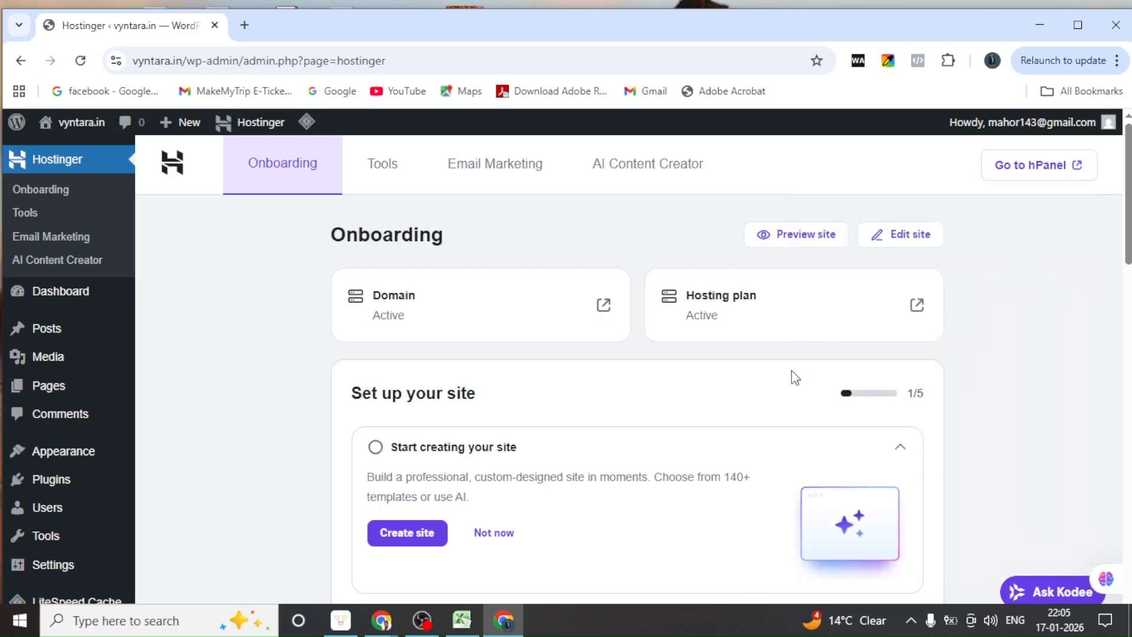
scroll(553, 429, "down", 3)
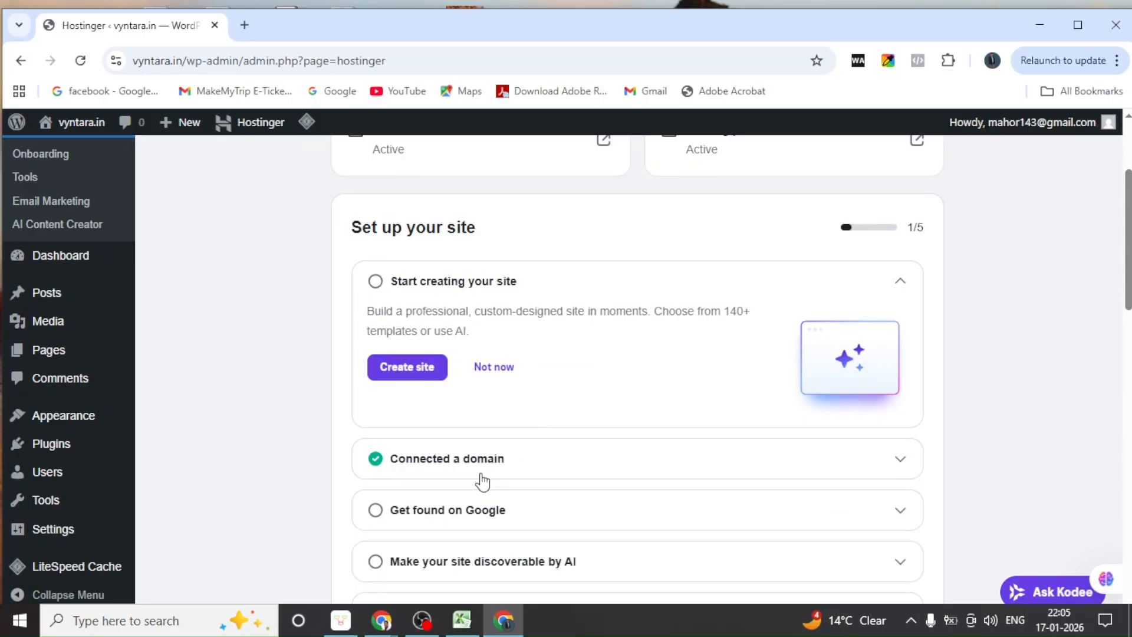
scroll(498, 481, "down", 3)
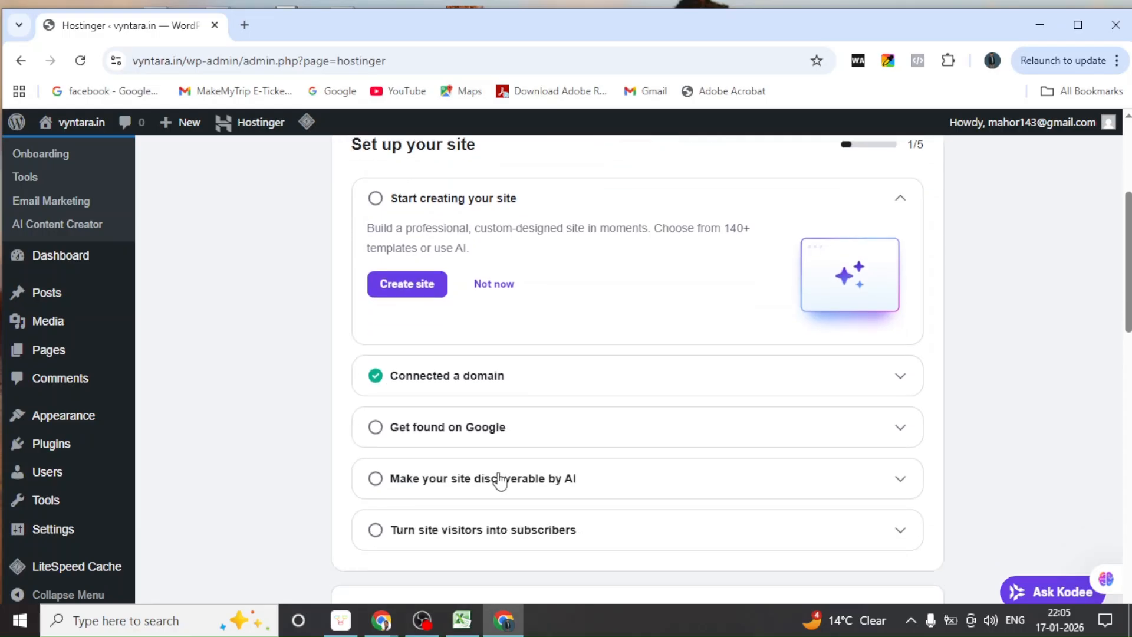
scroll(498, 481, "down", 7)
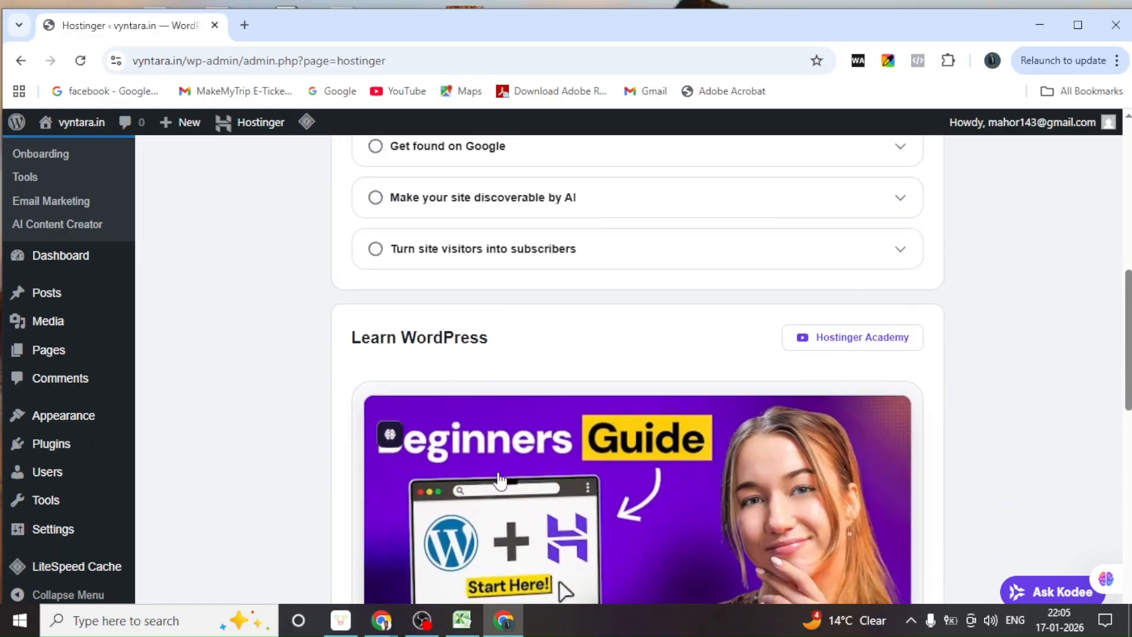
scroll(499, 481, "down", 7)
scroll(497, 478, "up", 6)
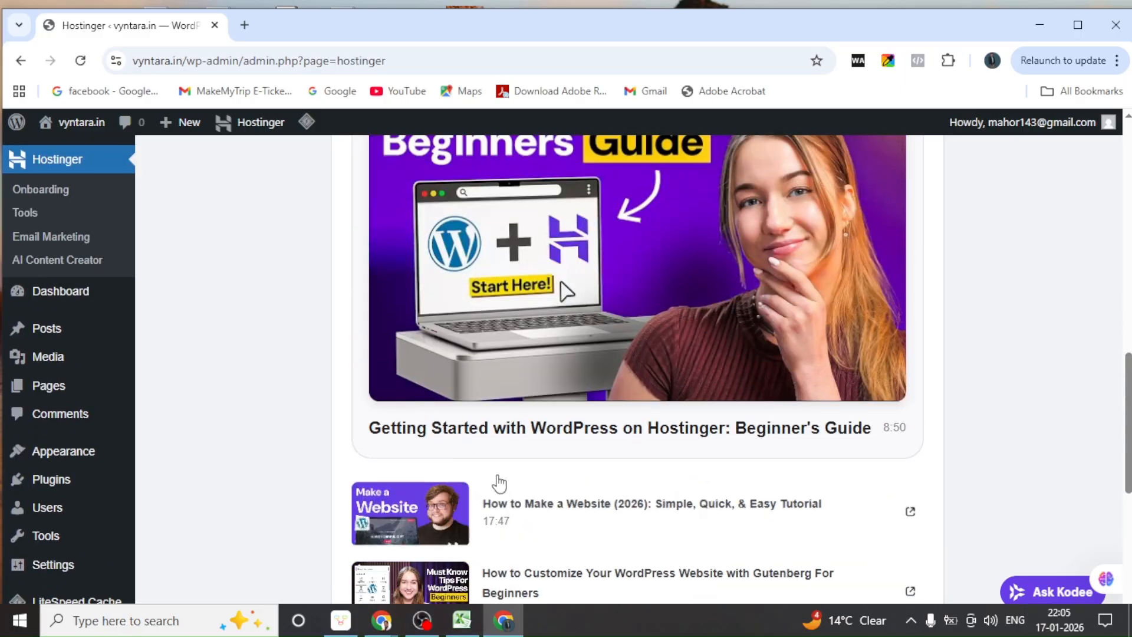
scroll(497, 484, "up", 3)
scroll(531, 448, "down", 7)
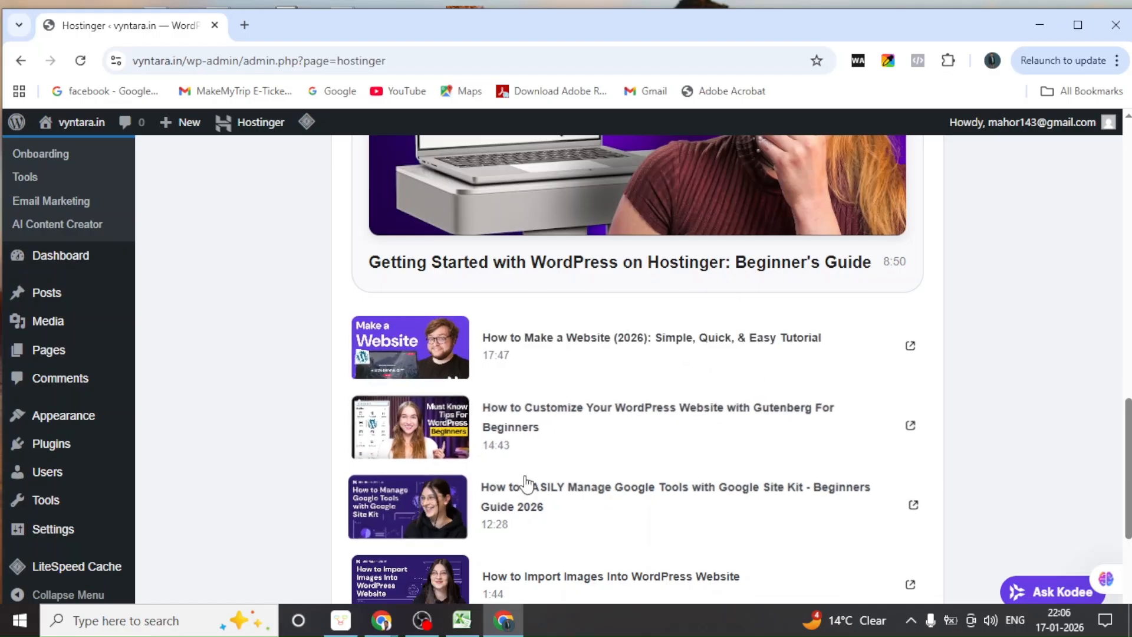
scroll(526, 555, "down", 4)
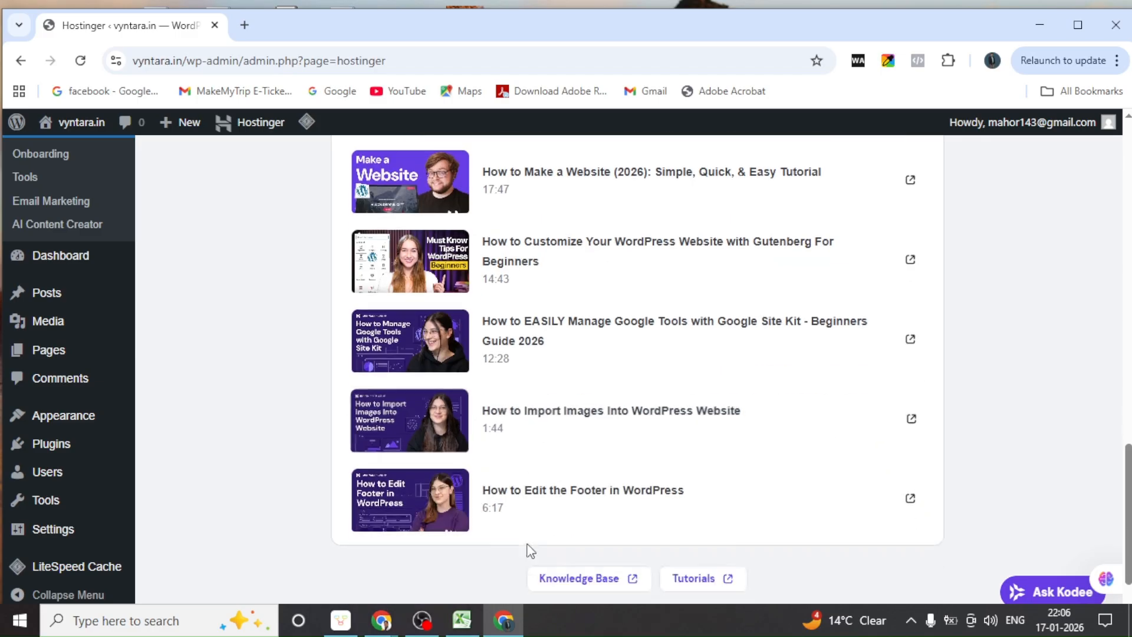
scroll(526, 515, "up", 1)
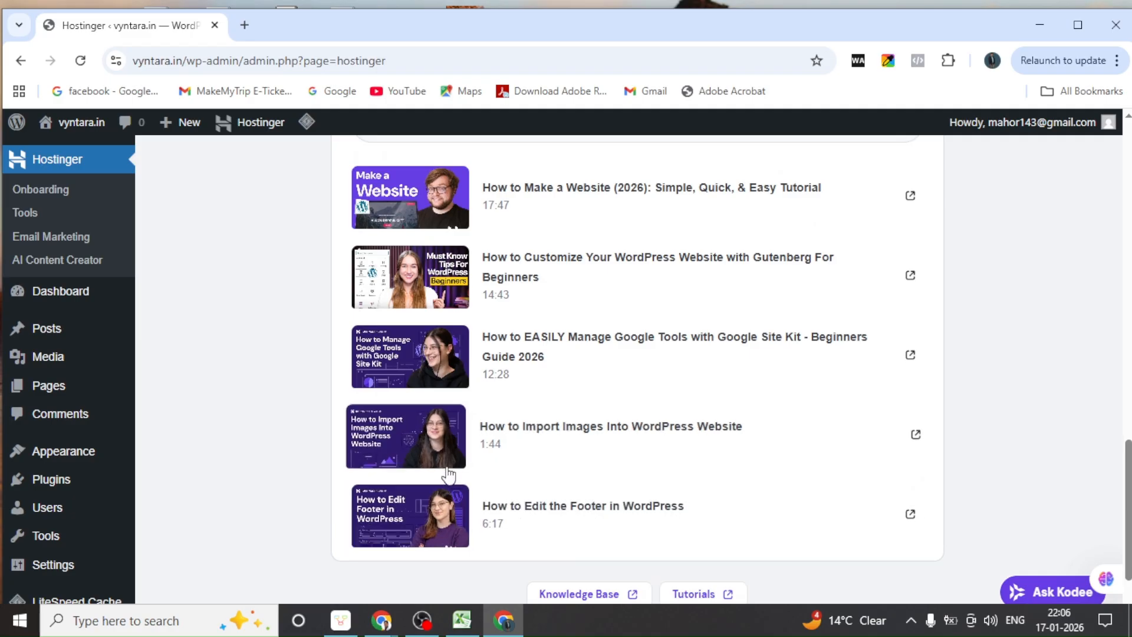
scroll(448, 473, "up", 10)
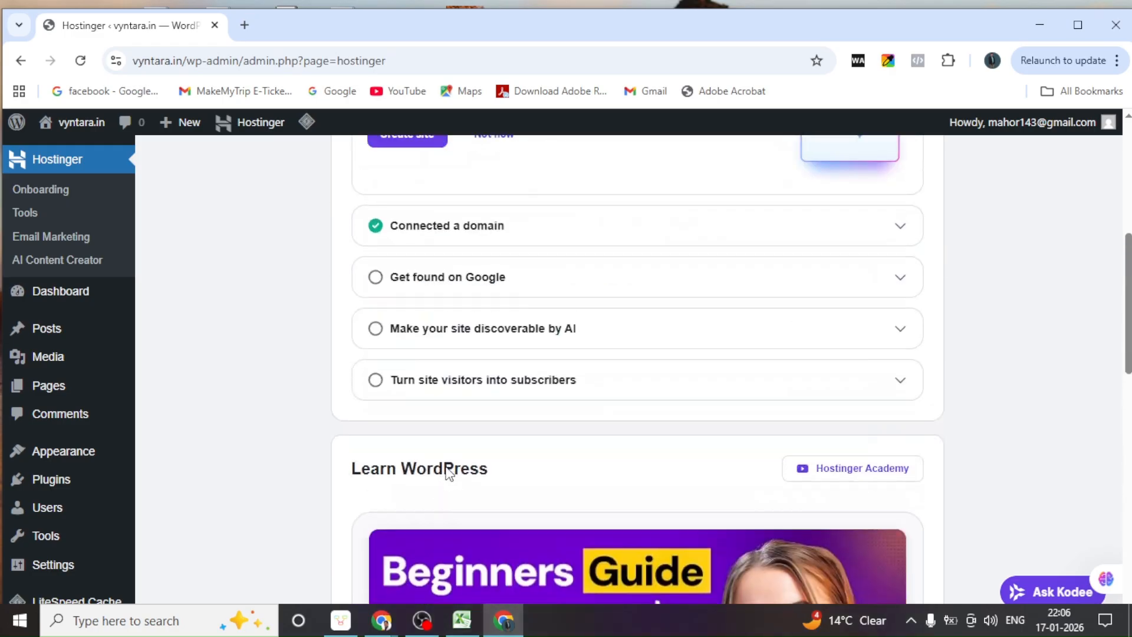
scroll(448, 474, "up", 5)
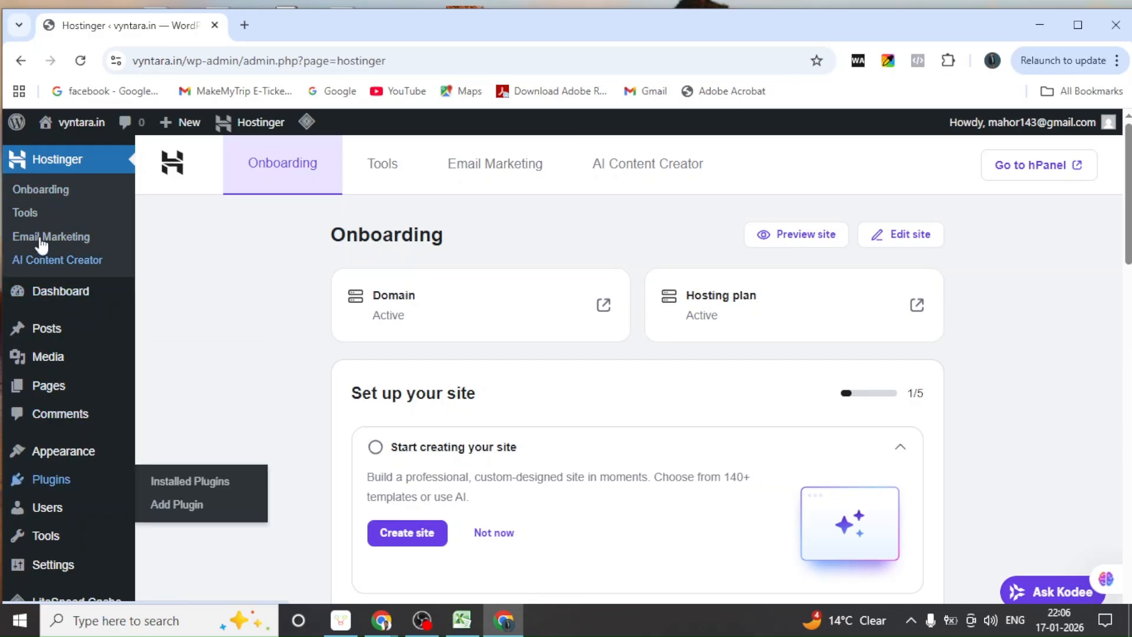
Go to the Dashboard and look over the Welcome to WordPress panel and widgets
left_click(59, 298)
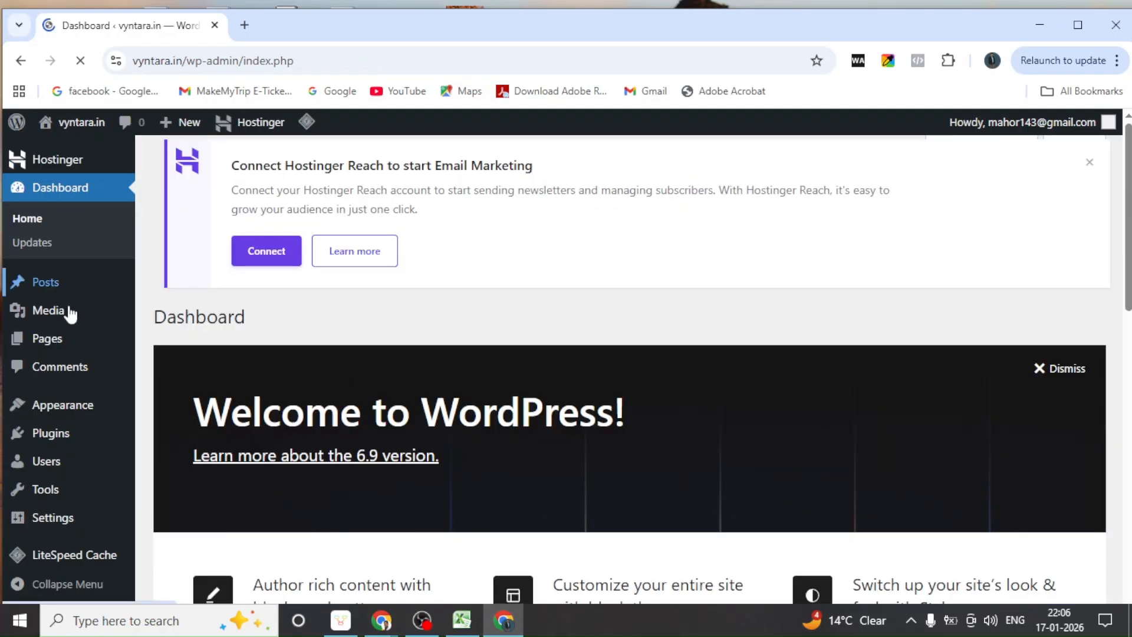
scroll(354, 382, "down", 3)
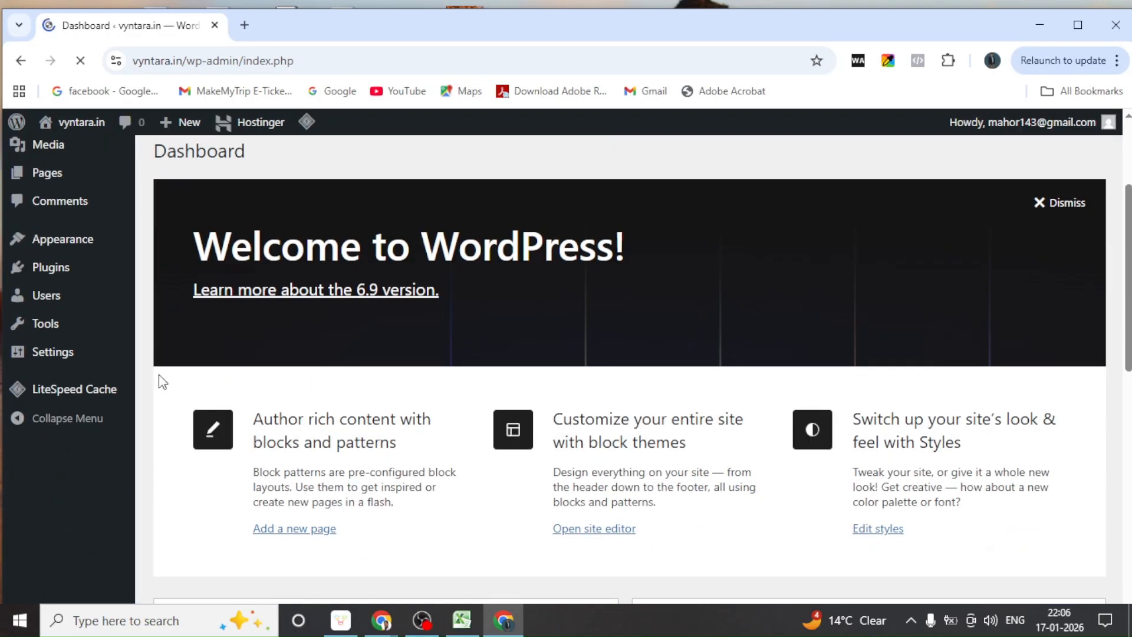
scroll(73, 368, "up", 3)
mouse_move(14, 121)
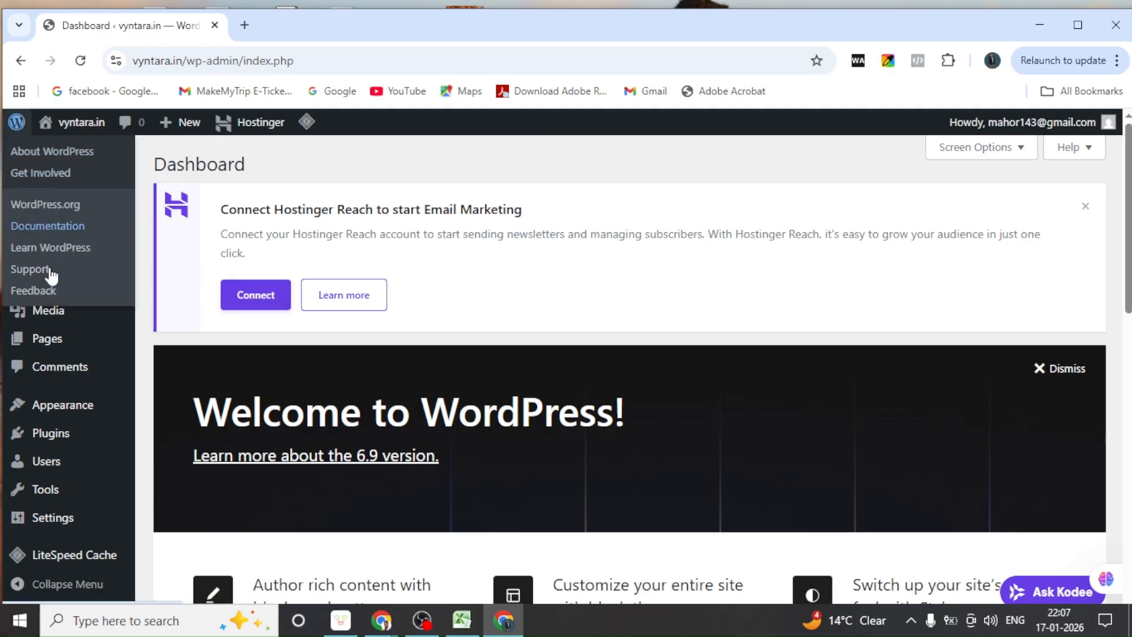
mouse_move(26, 172)
scroll(904, 398, "down", 10)
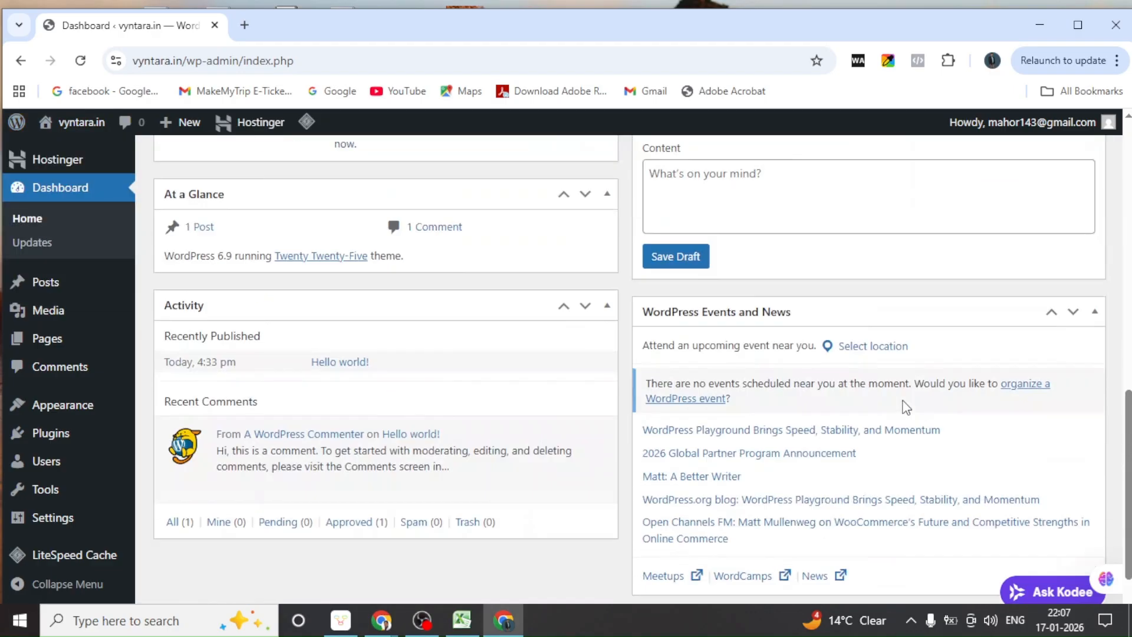
scroll(622, 495, "up", 10)
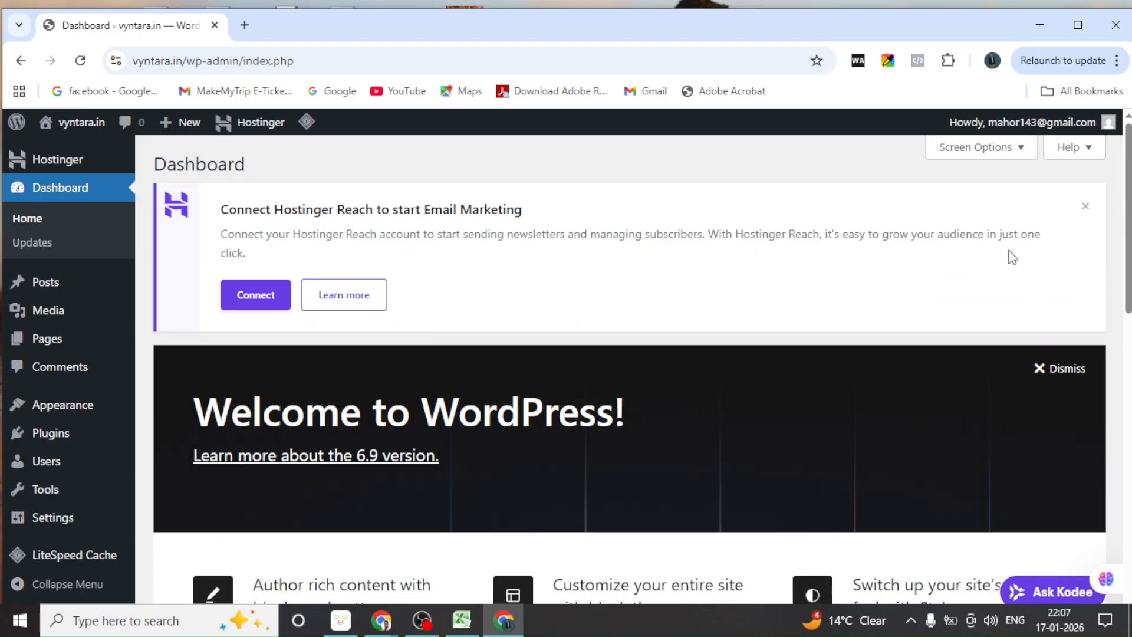
In Screen Options, uncheck Welcome, Events and News, Quick Draft, Activity, At a Glance and Site Health Status
left_click(1022, 153)
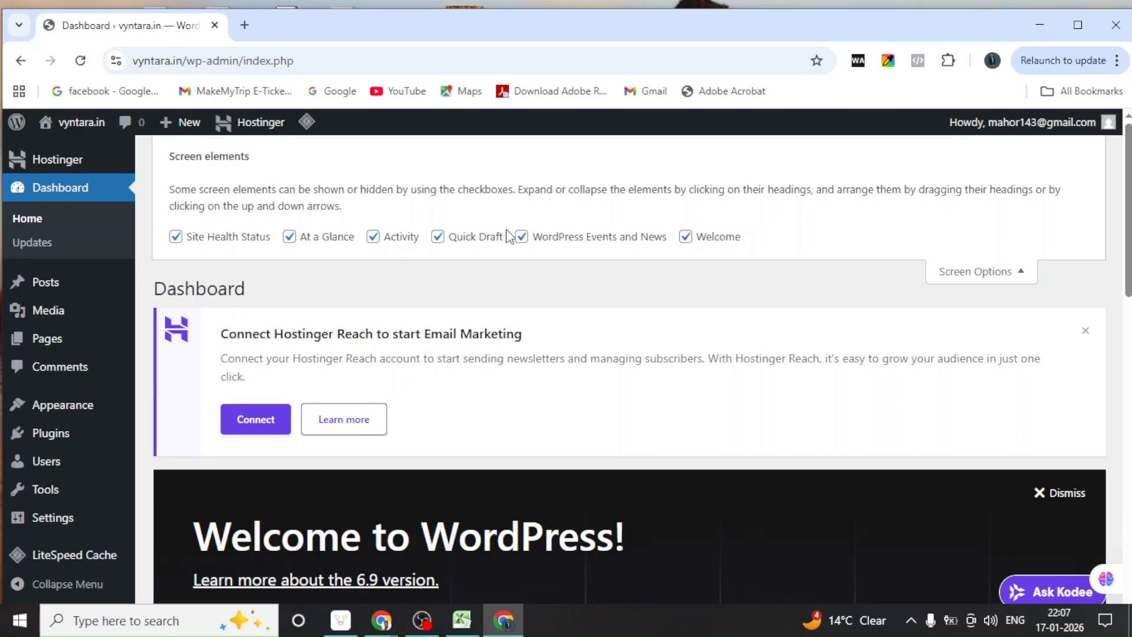
left_click(685, 236)
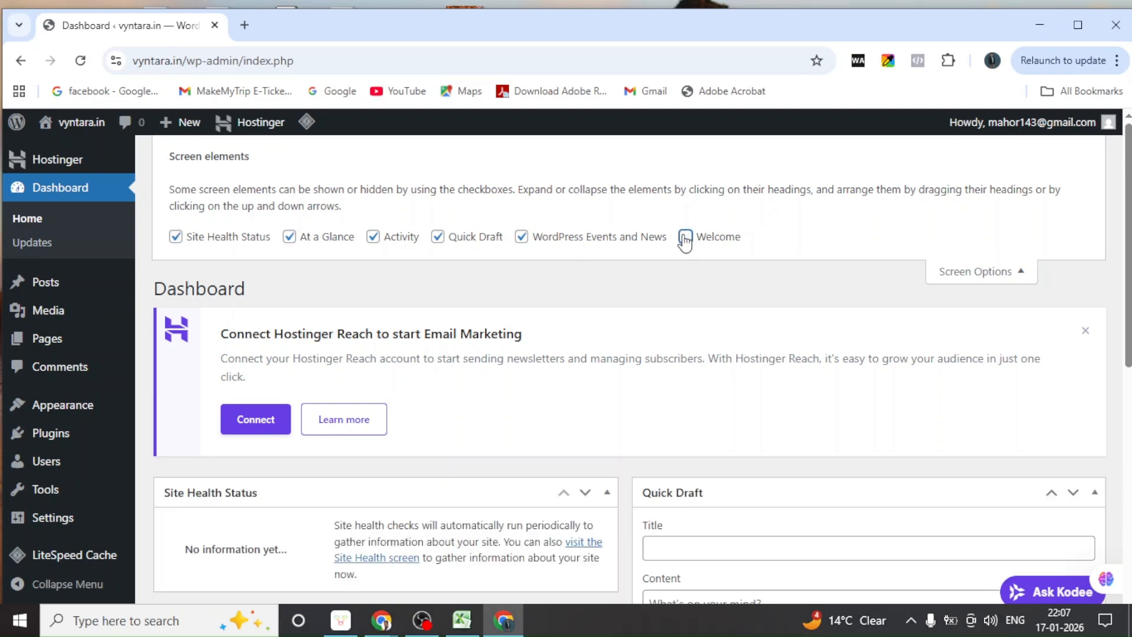
left_click(523, 238)
left_click(437, 238)
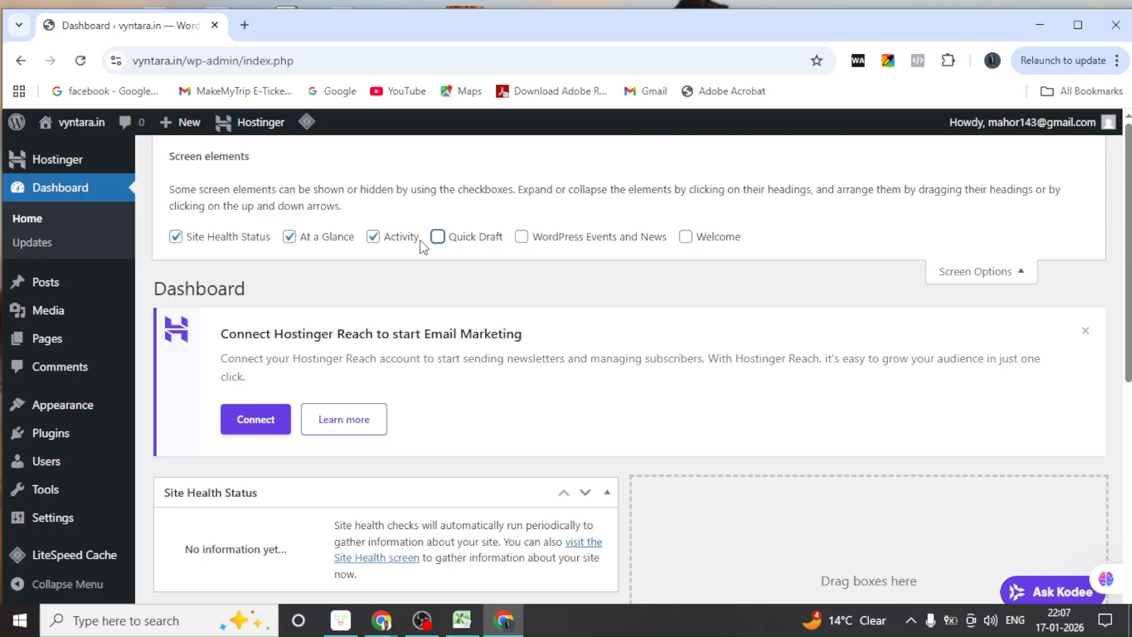
left_click(375, 238)
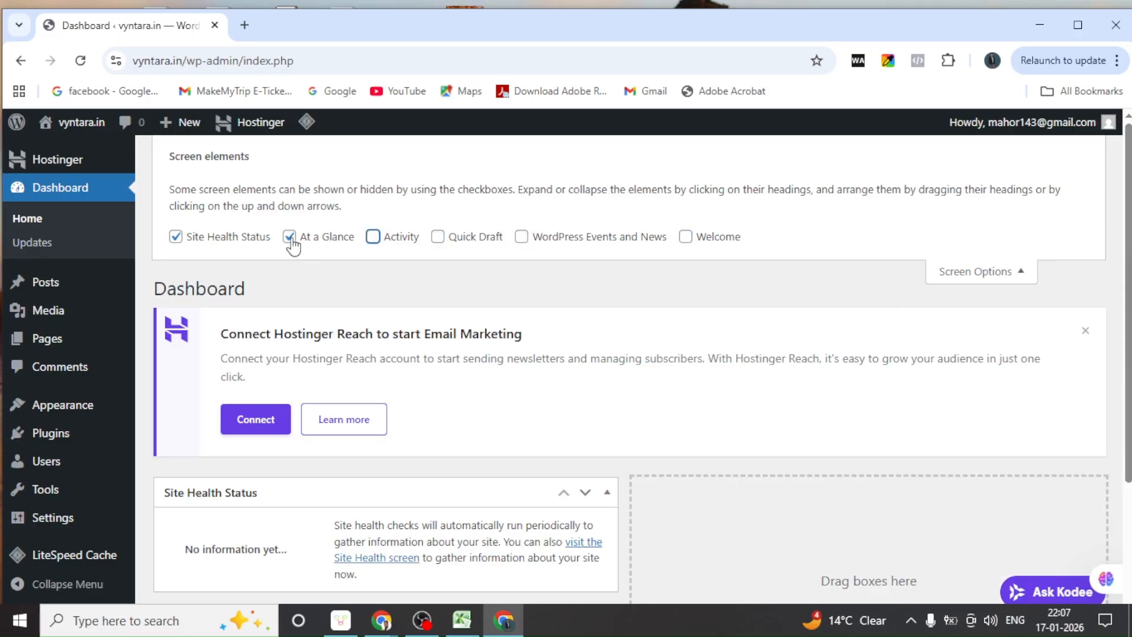
left_click(291, 239)
left_click(176, 237)
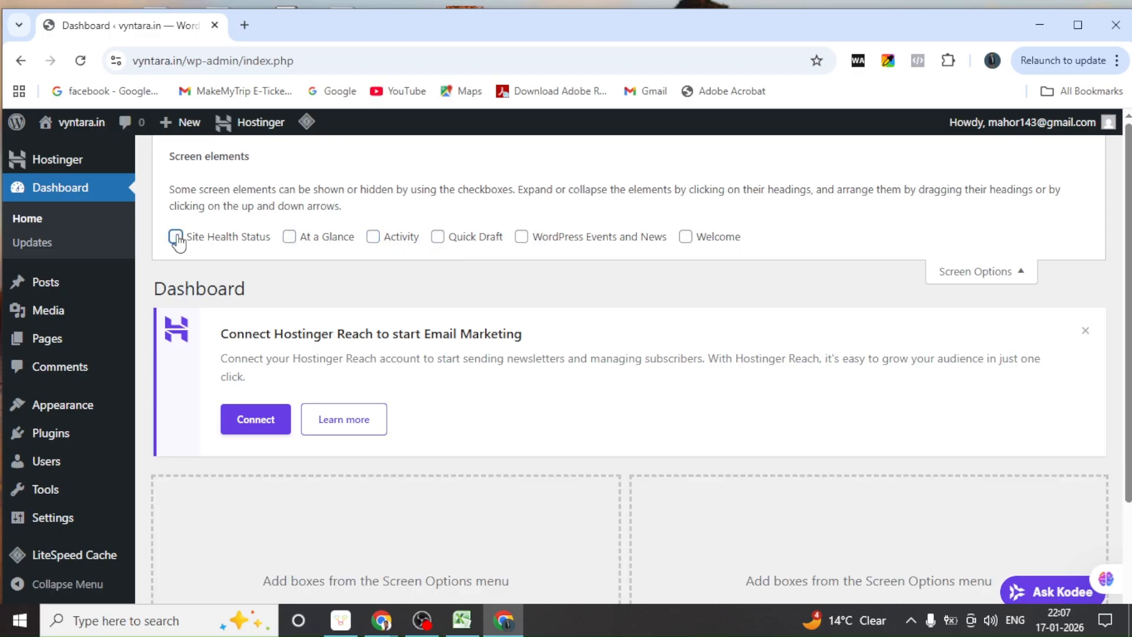
Collapse Screen Options and check the emptied Dashboard below the Hostinger notice
scroll(590, 406, "down", 2)
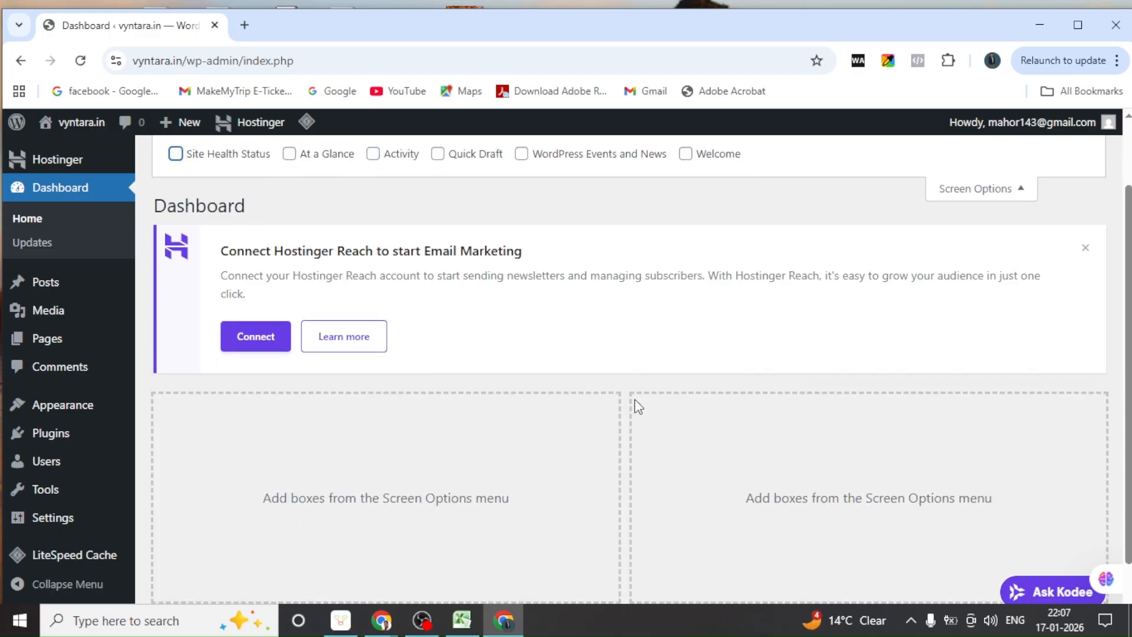
scroll(714, 389, "up", 2)
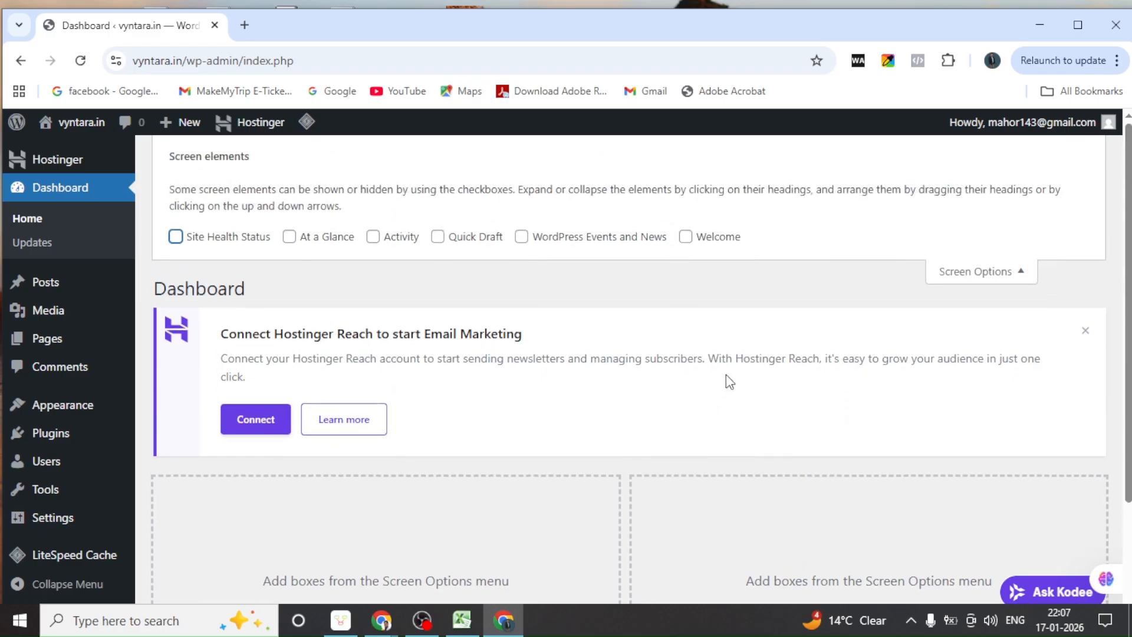
left_click(1018, 277)
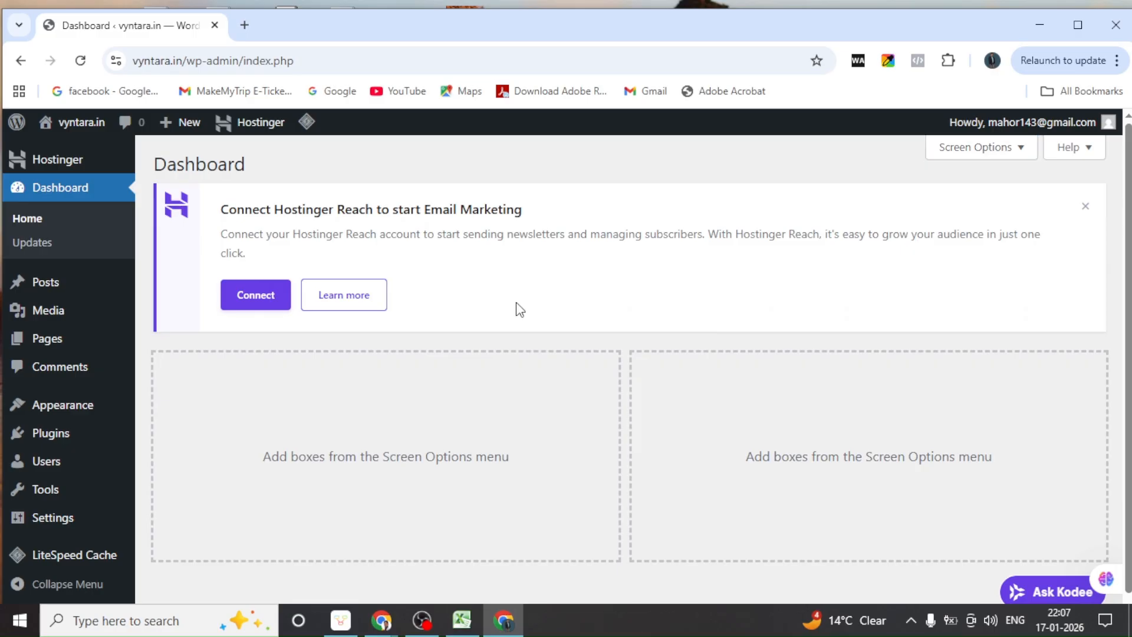
left_click(1018, 148)
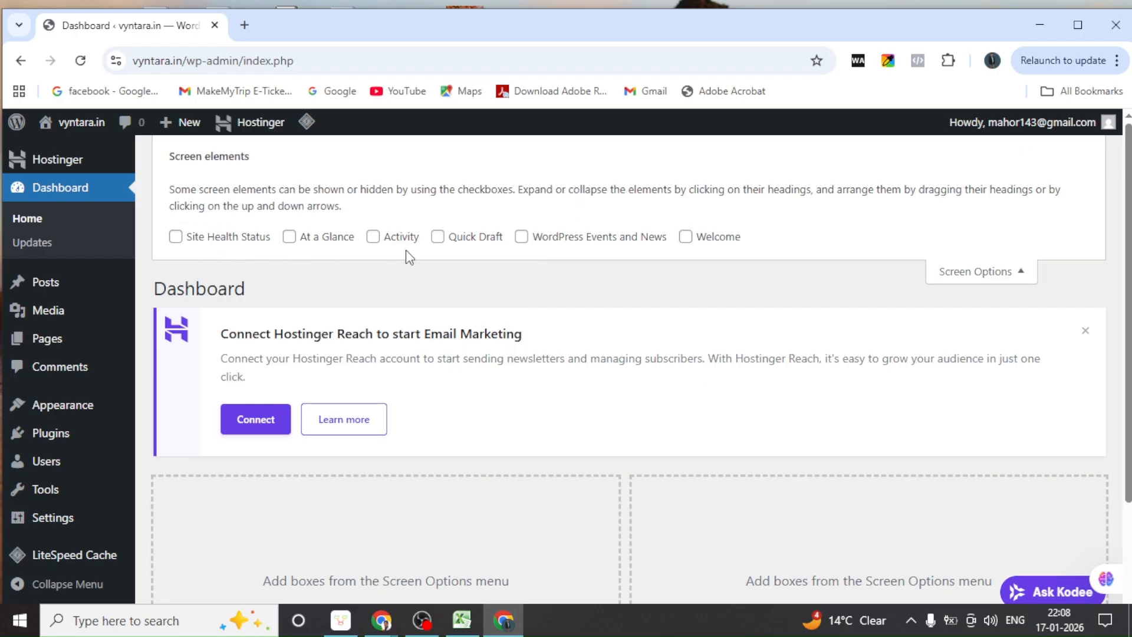
left_click(1019, 274)
scroll(832, 356, "down", 1)
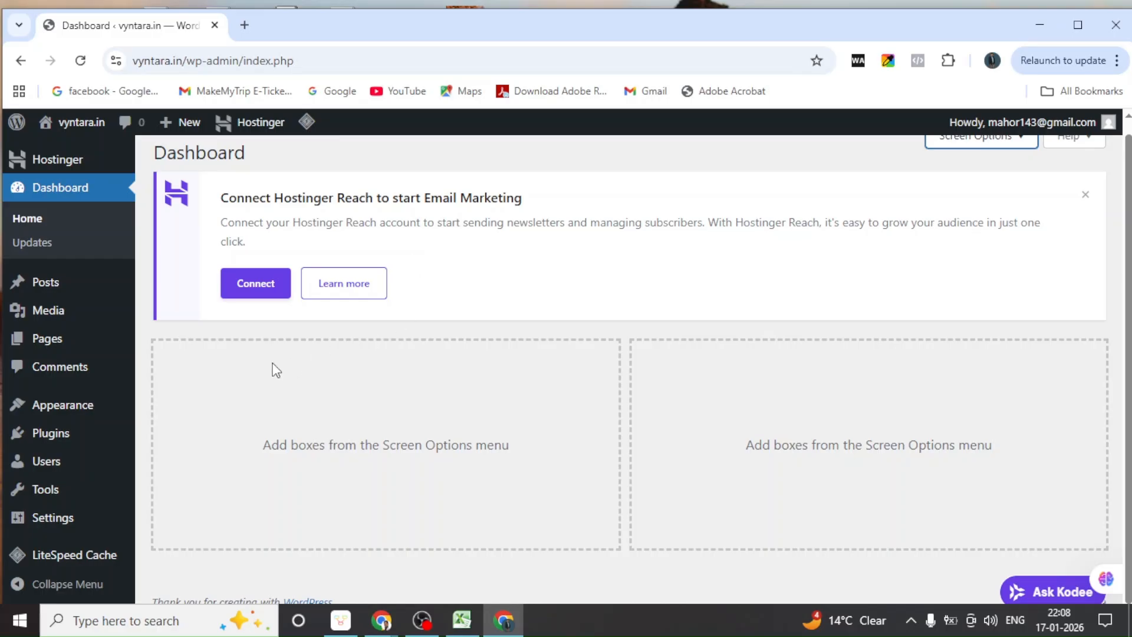
mouse_move(74, 401)
left_click(372, 619)
left_click(303, 566)
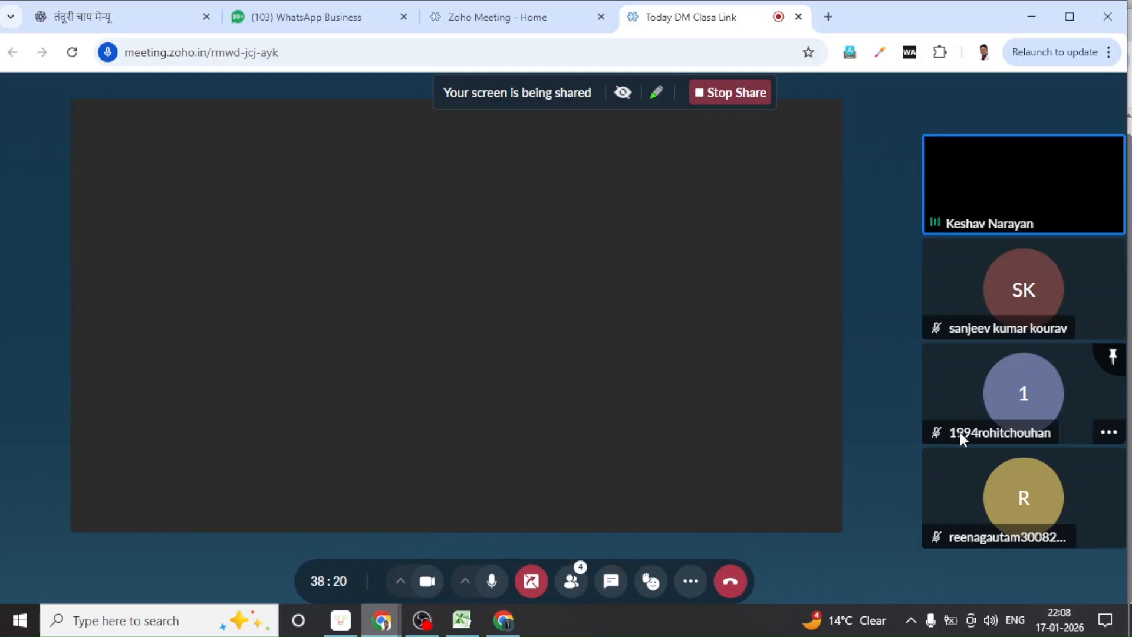
left_click(507, 622)
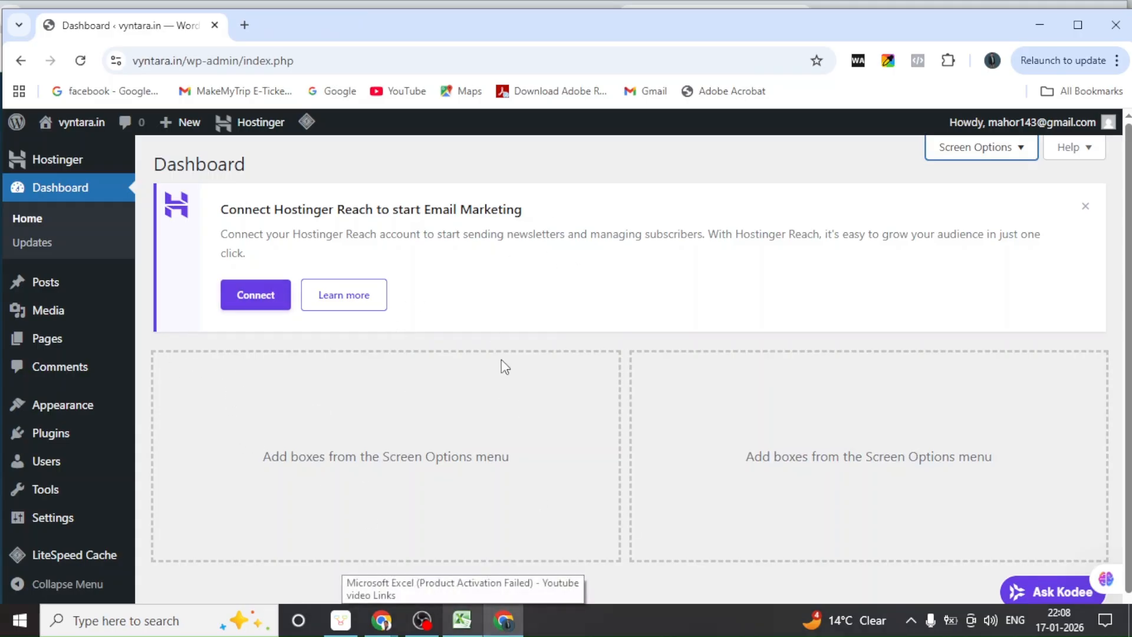
mouse_move(35, 283)
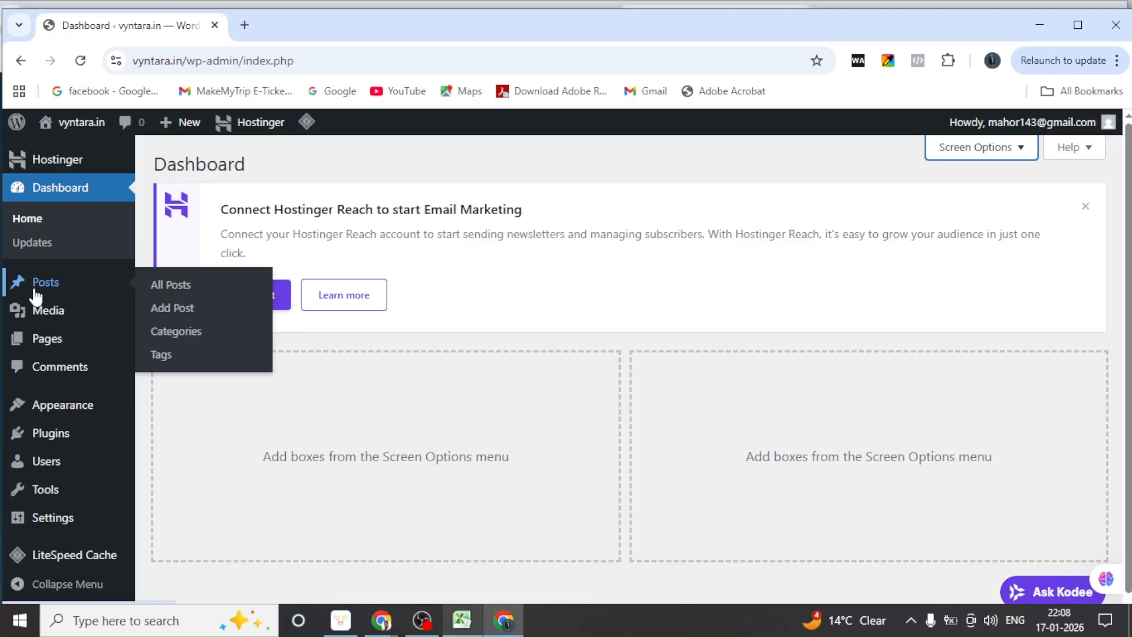
mouse_move(45, 350)
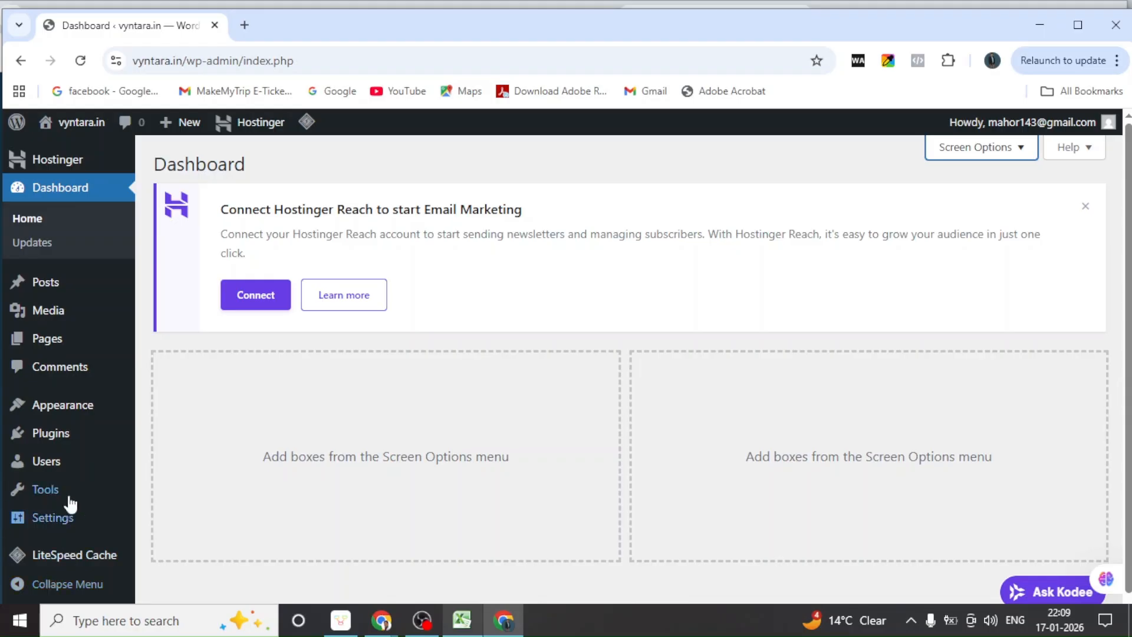
Move the sample Hello world! post to the Trash from All Posts
left_click(37, 287)
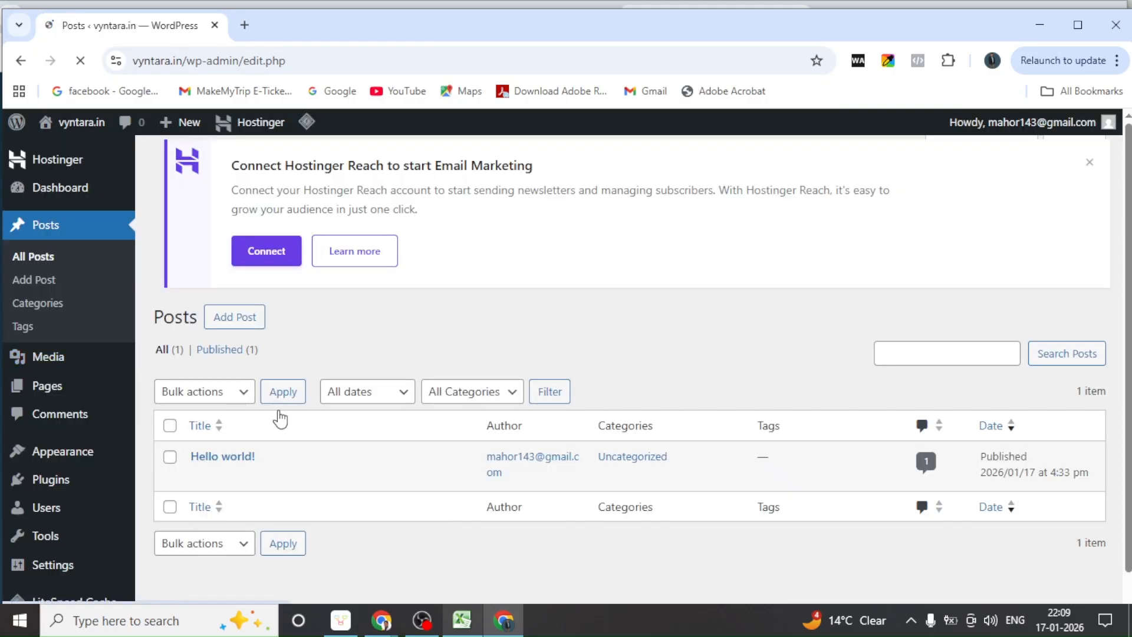
scroll(277, 422, "down", 1)
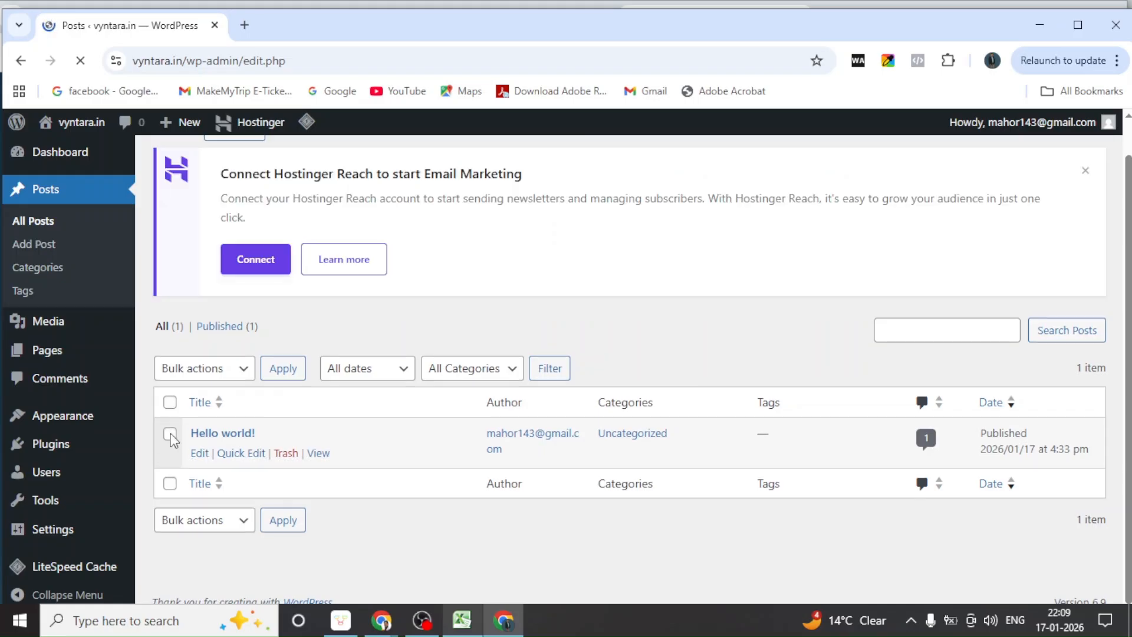
left_click(287, 454)
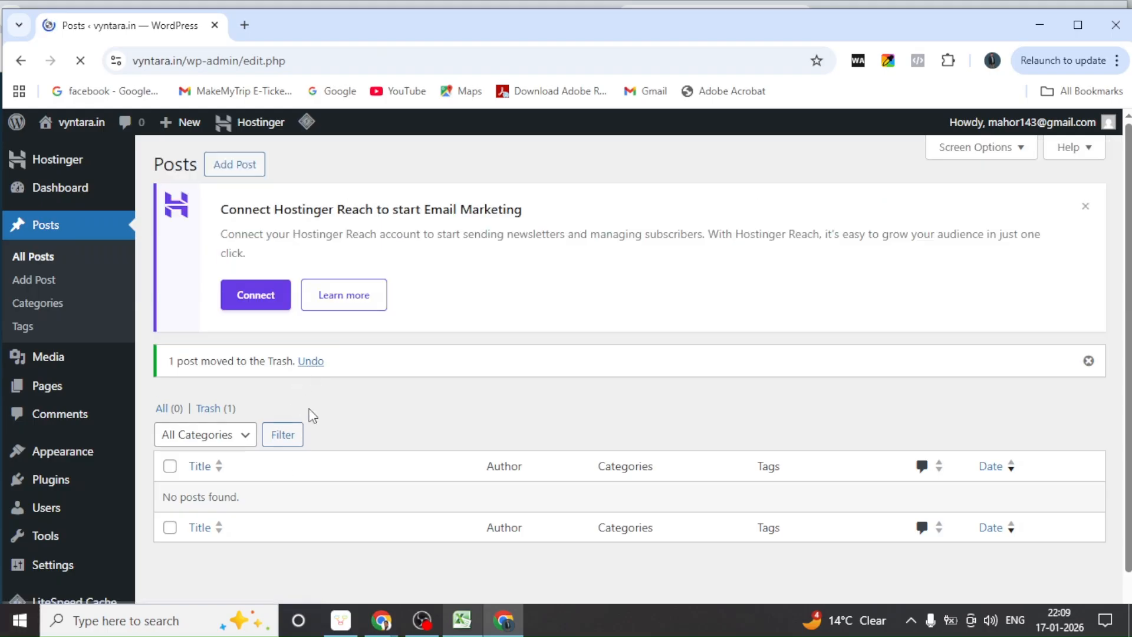
scroll(312, 413, "down", 1)
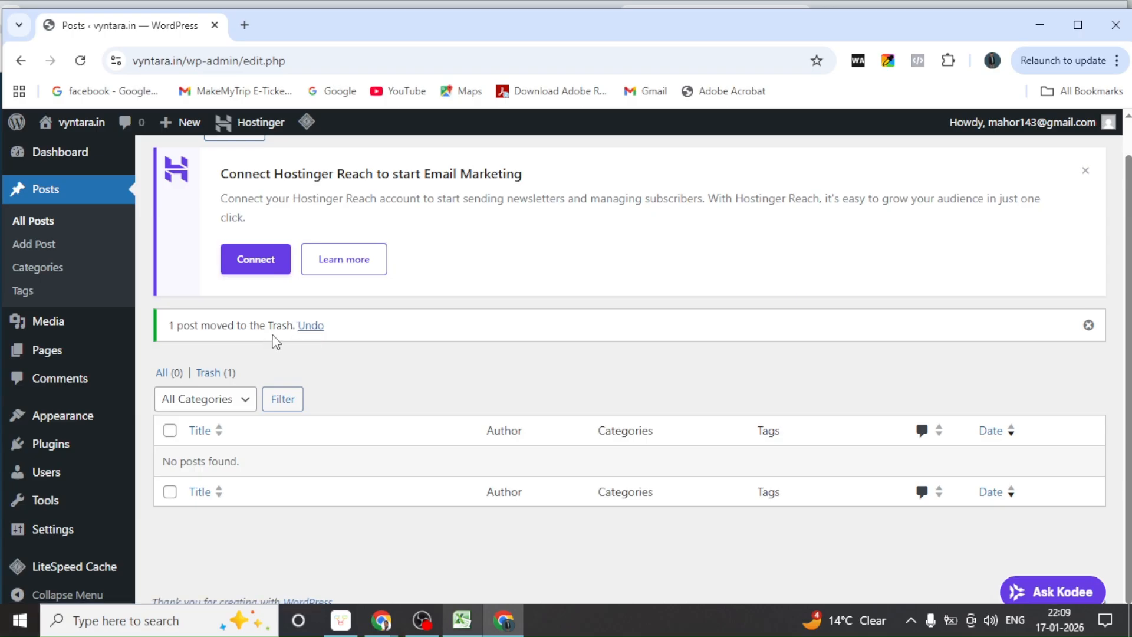
Permanently delete Hello world! from the Posts Trash
left_click(245, 406)
left_click(348, 375)
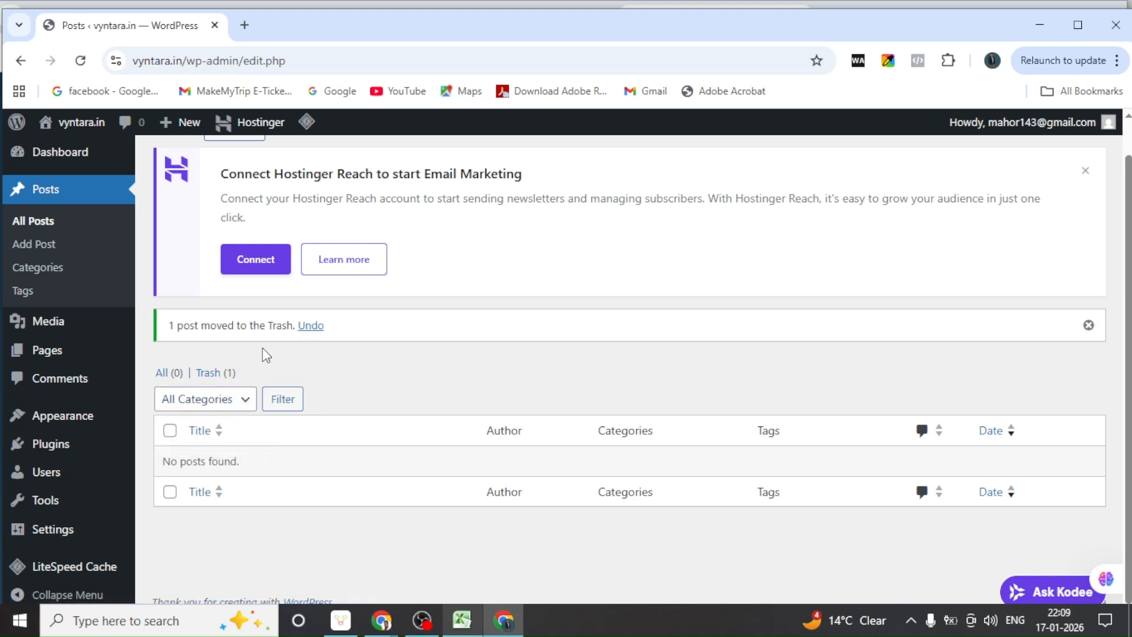
left_click(212, 378)
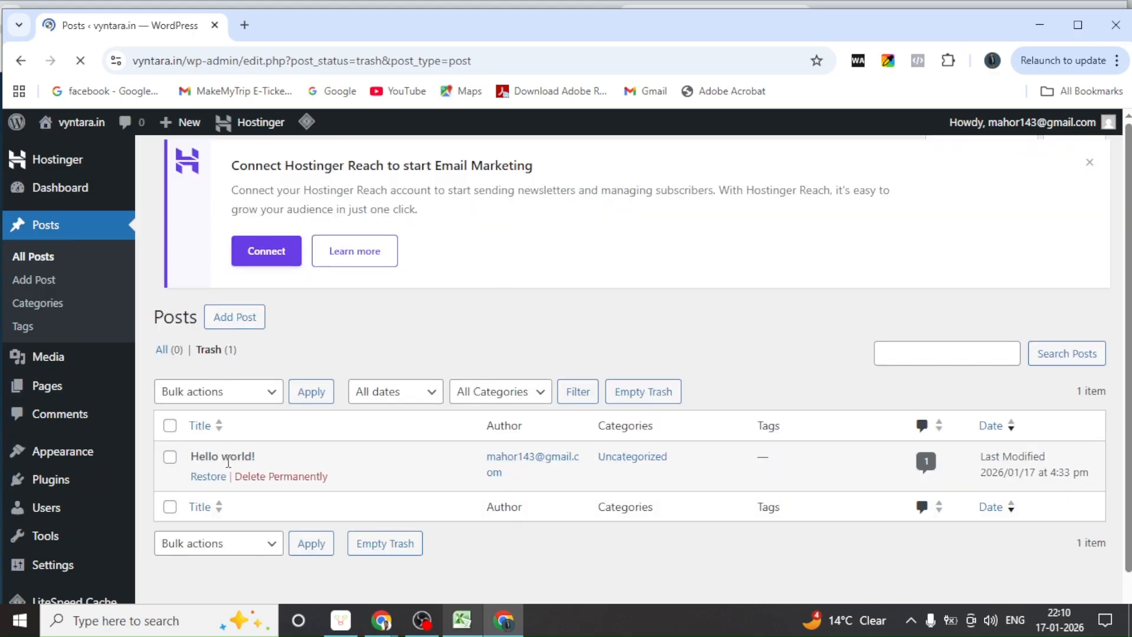
left_click(294, 479)
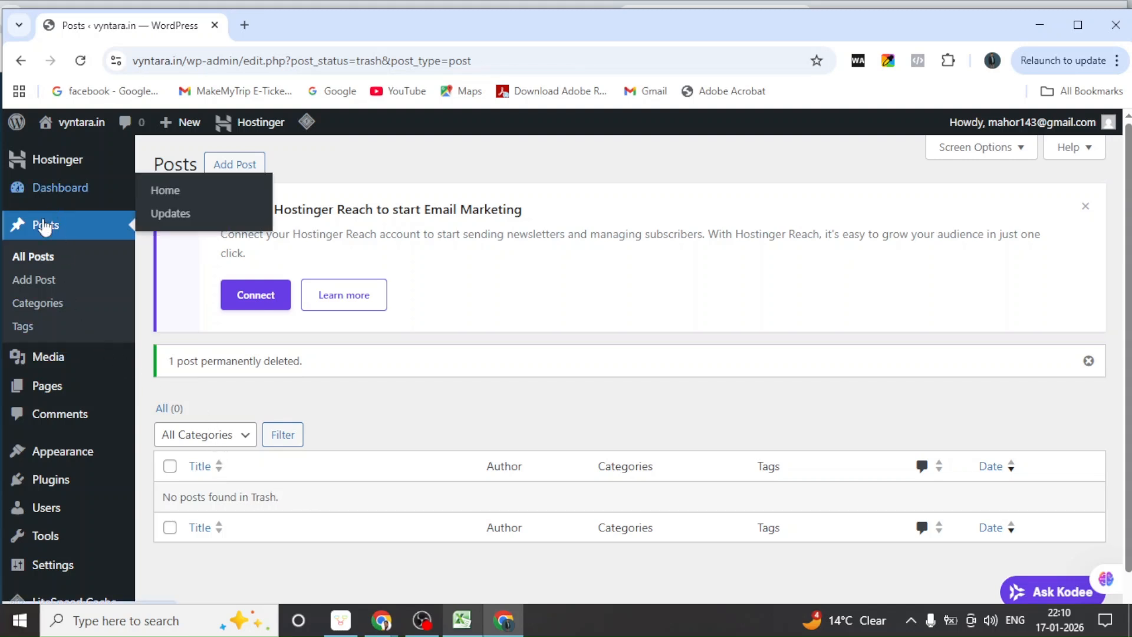
Move the draft Privacy Policy page to the Trash from All Pages
mouse_move(50, 388)
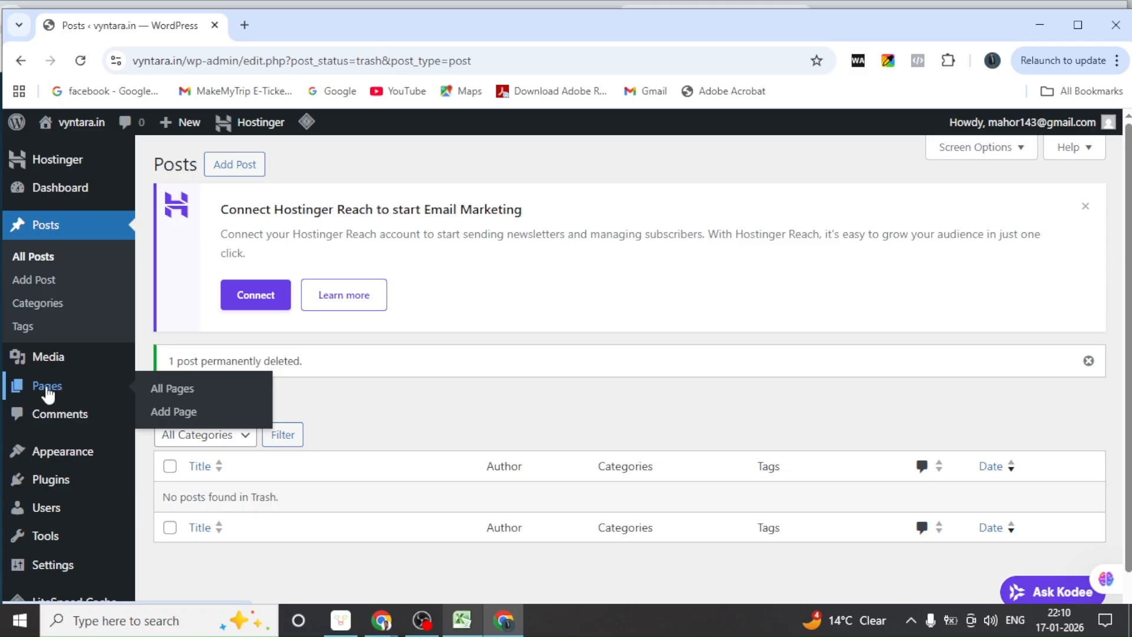
left_click(47, 388)
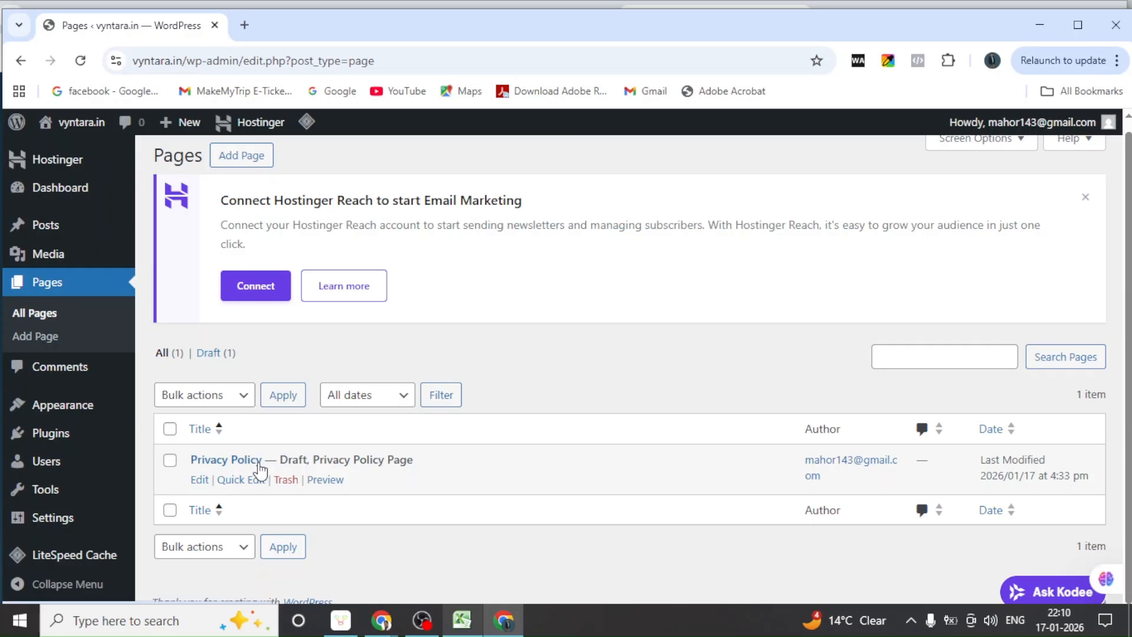
left_click(286, 481)
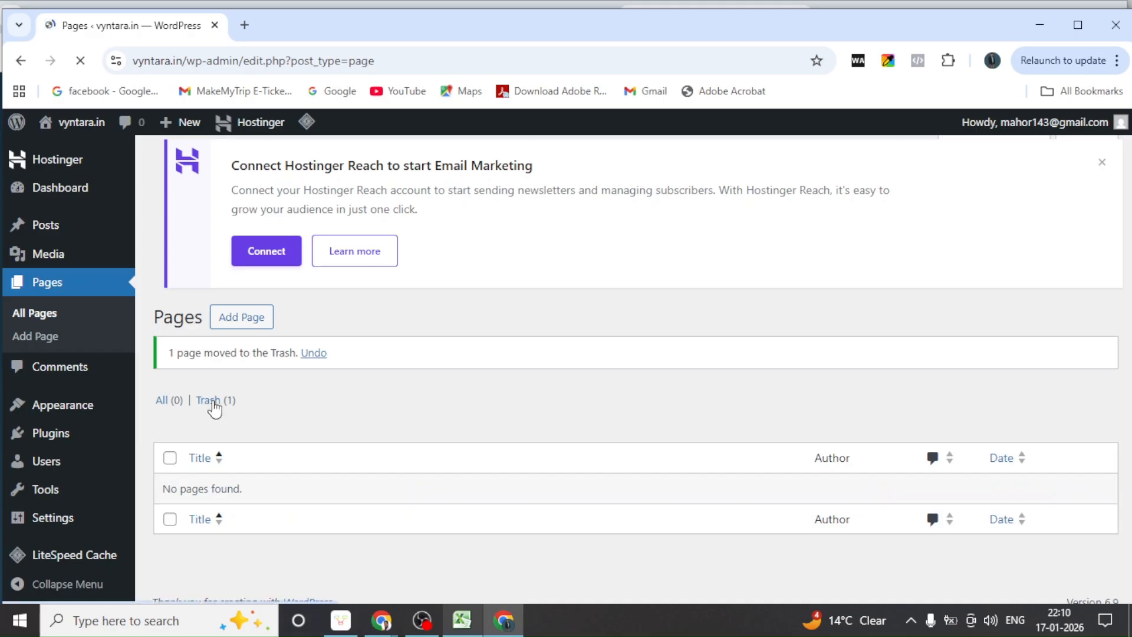
Permanently delete Privacy Policy from the Pages Trash
left_click(211, 400)
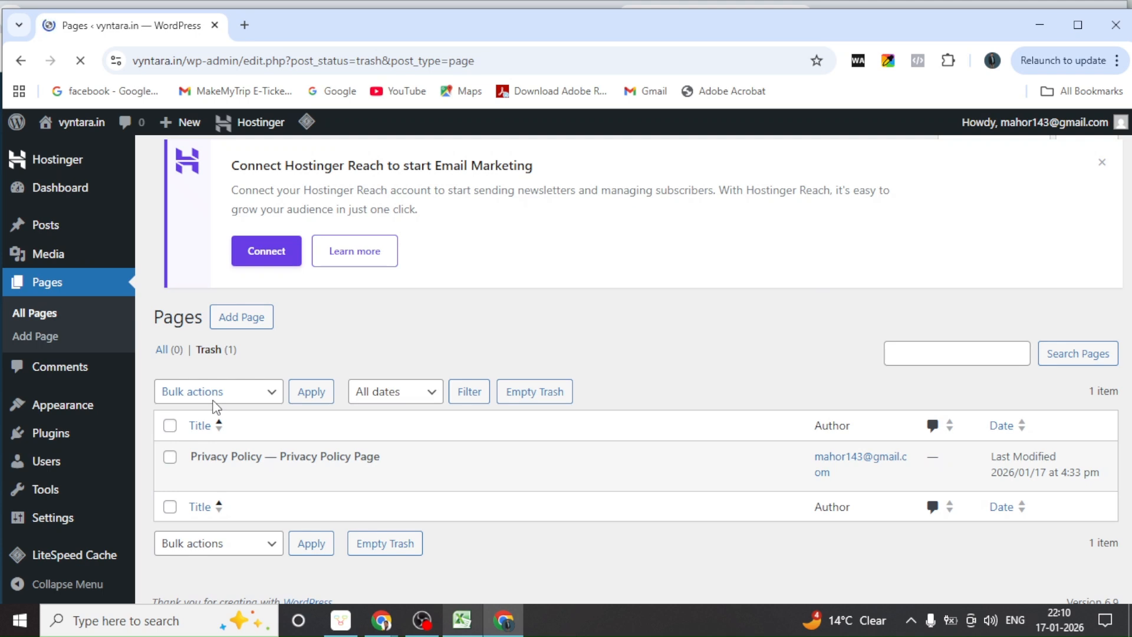
left_click(276, 480)
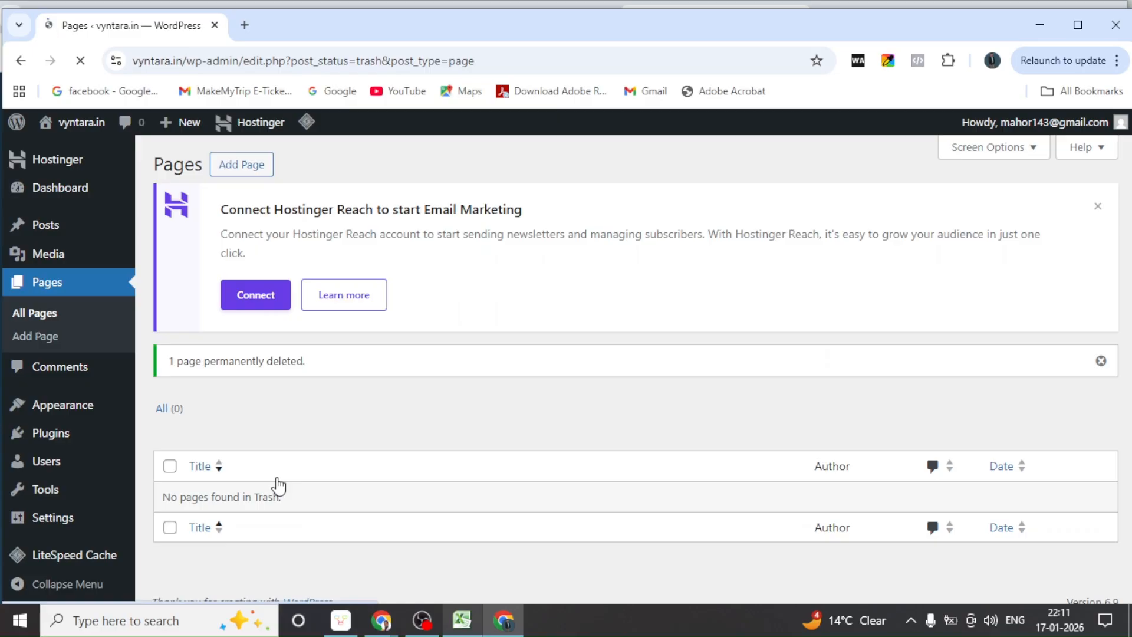
mouse_move(42, 433)
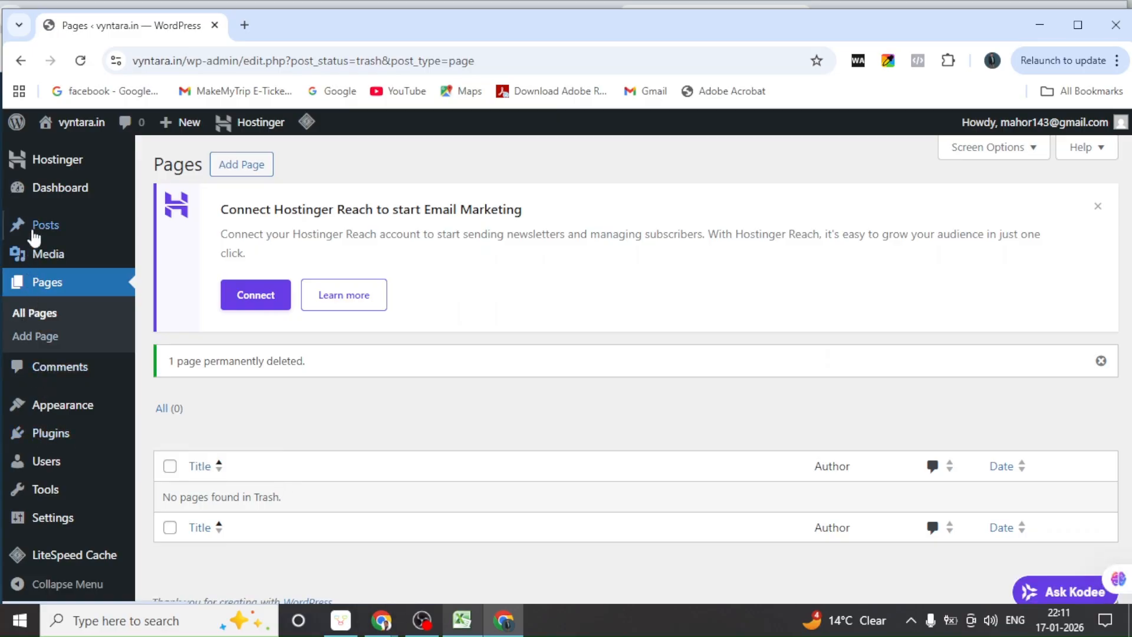
mouse_move(36, 225)
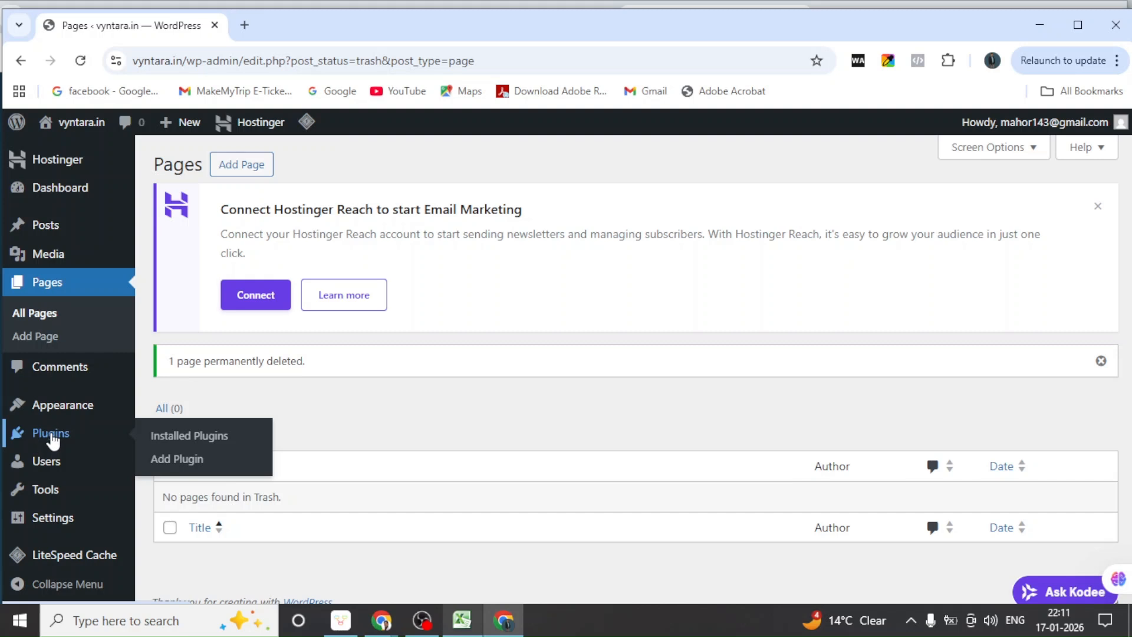
Deactivate and delete the Hostinger AI plugin along with its data
left_click(182, 441)
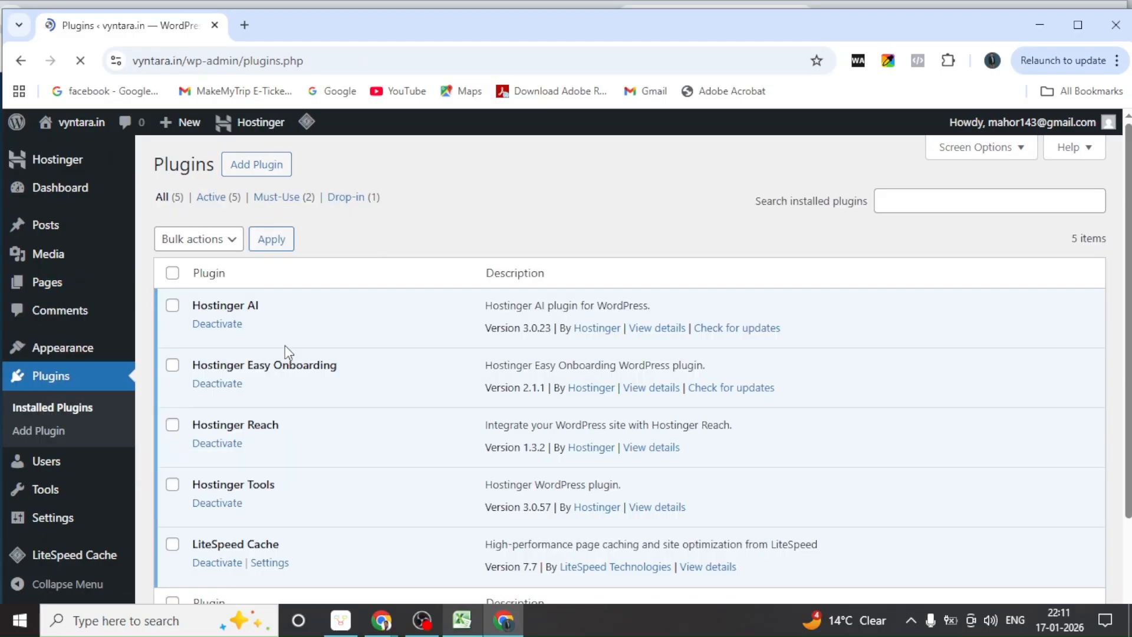
scroll(277, 490, "down", 2)
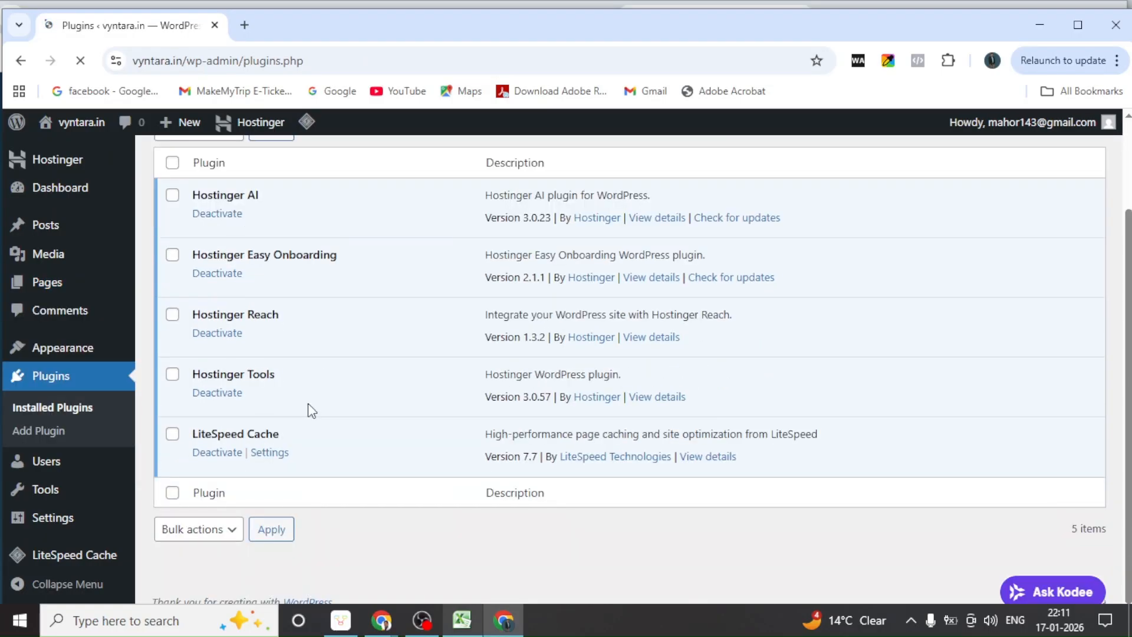
scroll(312, 410, "up", 2)
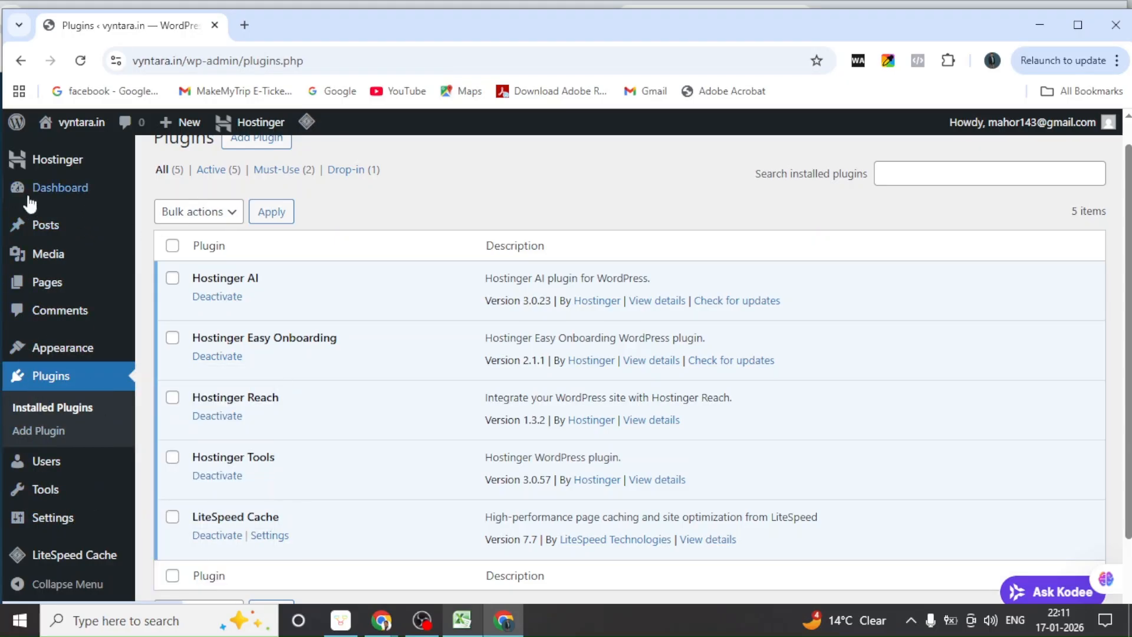
mouse_move(65, 495)
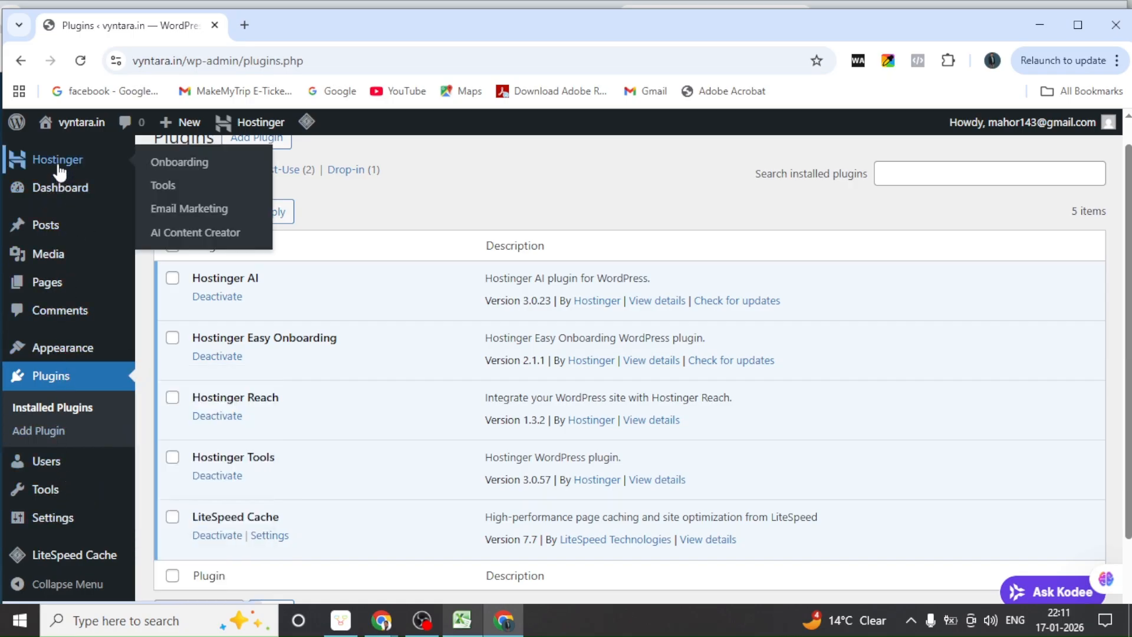
left_click(215, 297)
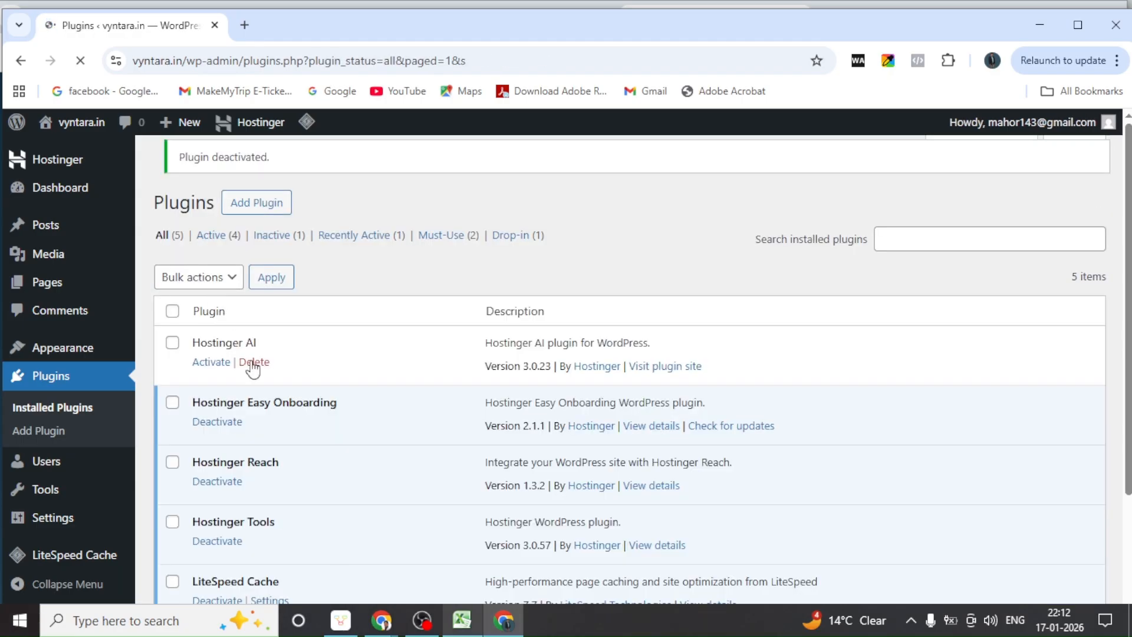
left_click(257, 371)
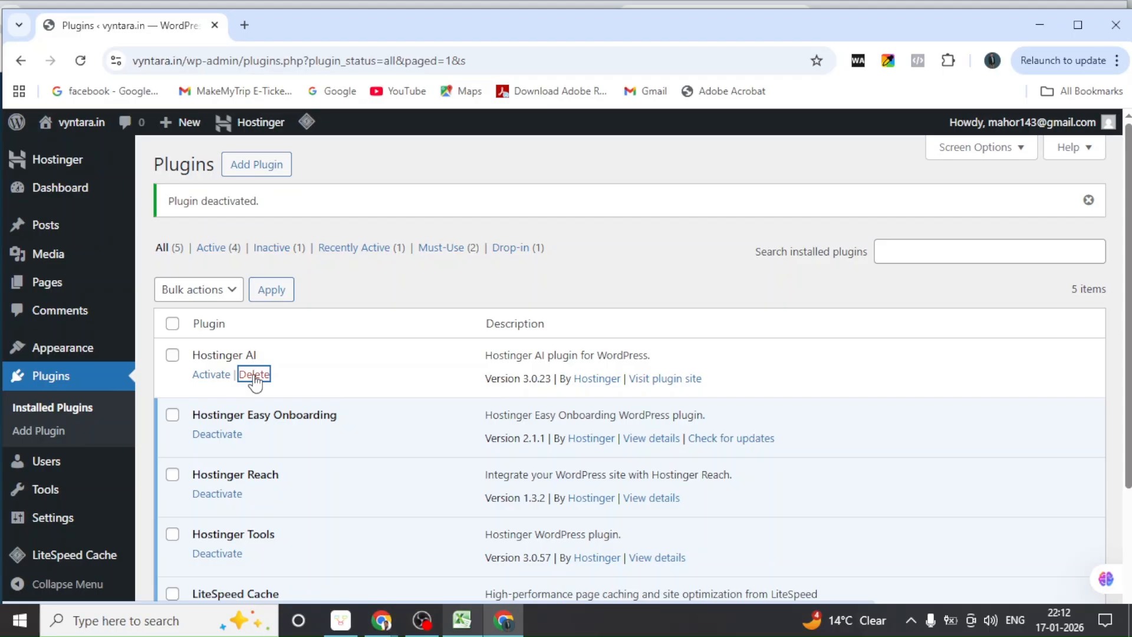
left_click(255, 378)
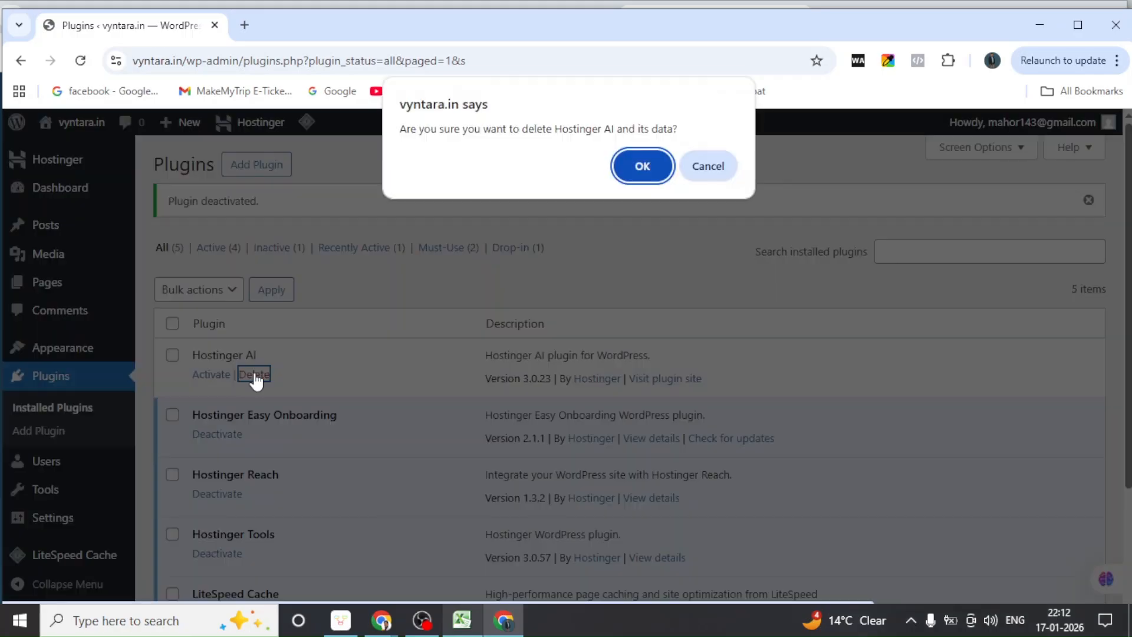
left_click(647, 168)
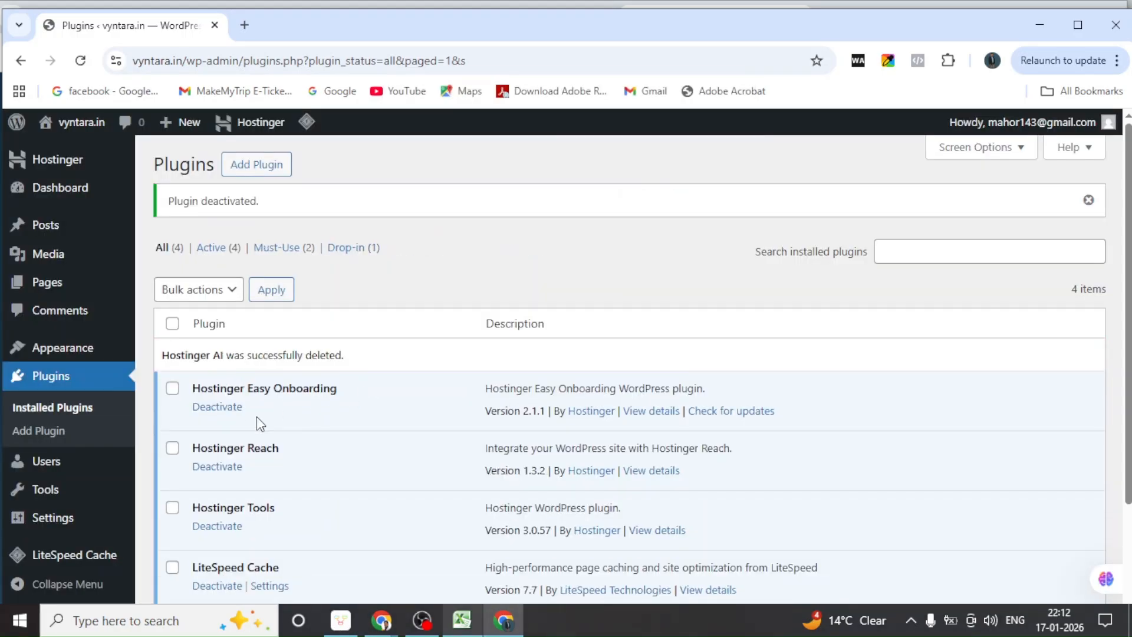
Deactivate and delete Hostinger Easy Onboarding, then deactivate Hostinger Reach
scroll(256, 416, "down", 1)
left_click(217, 324)
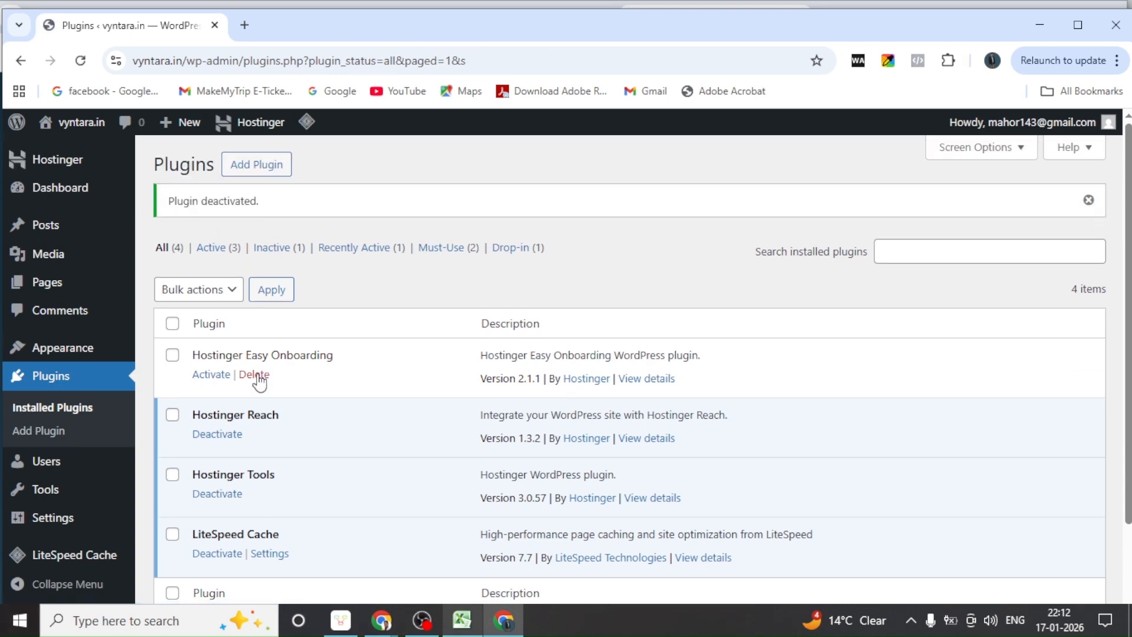
left_click(256, 375)
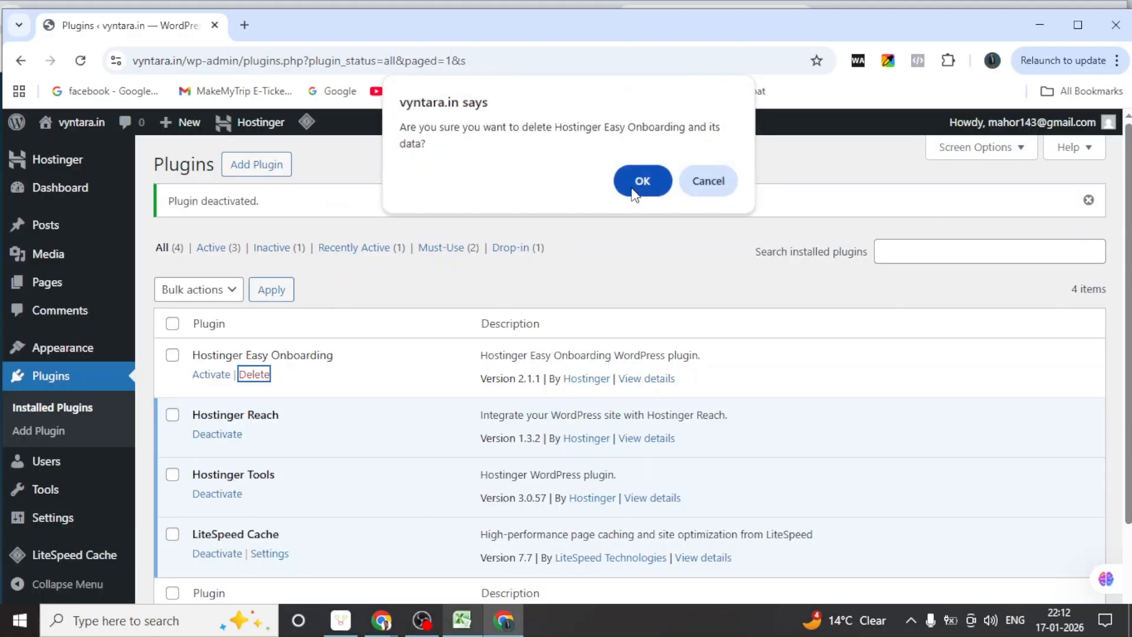
left_click(642, 181)
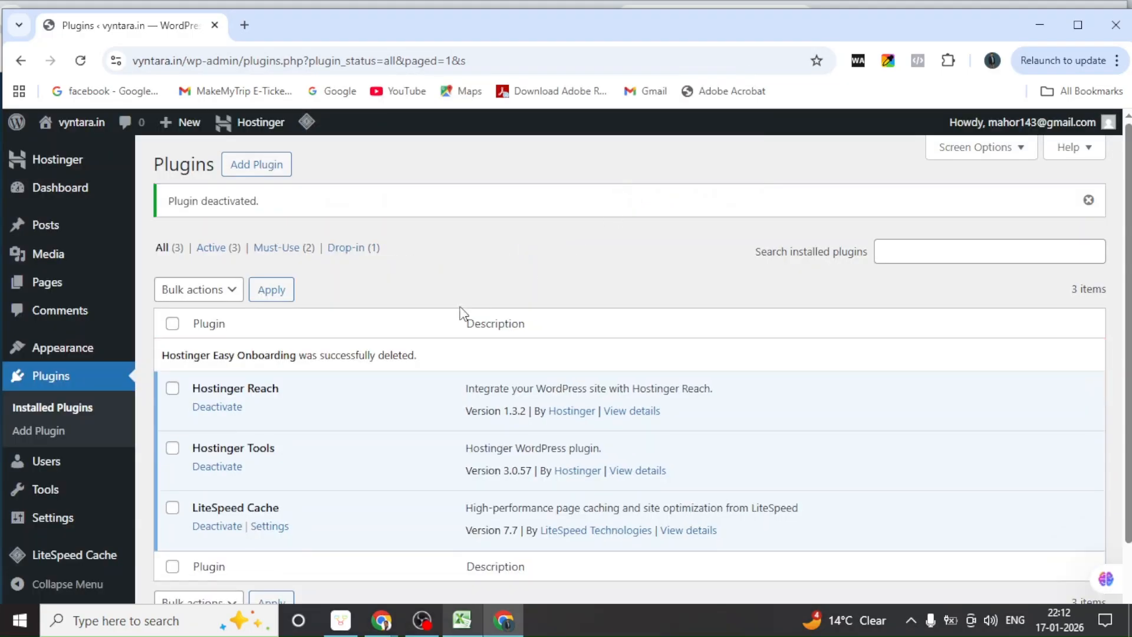
left_click(220, 410)
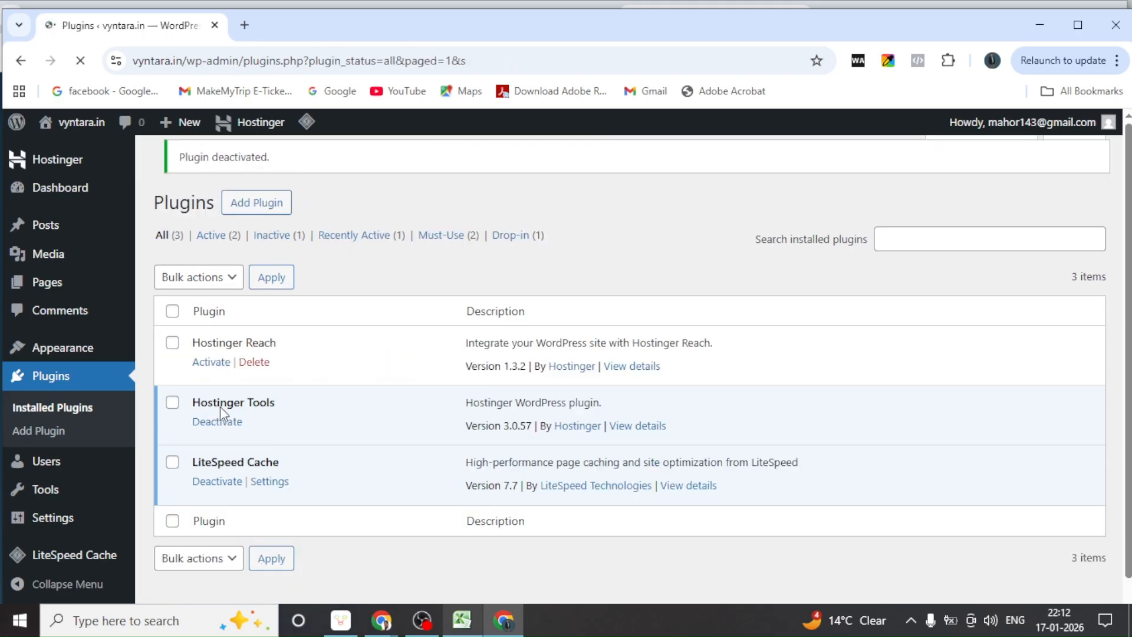
Delete the Hostinger Reach plugin, then deactivate and delete Hostinger Tools
left_click(254, 362)
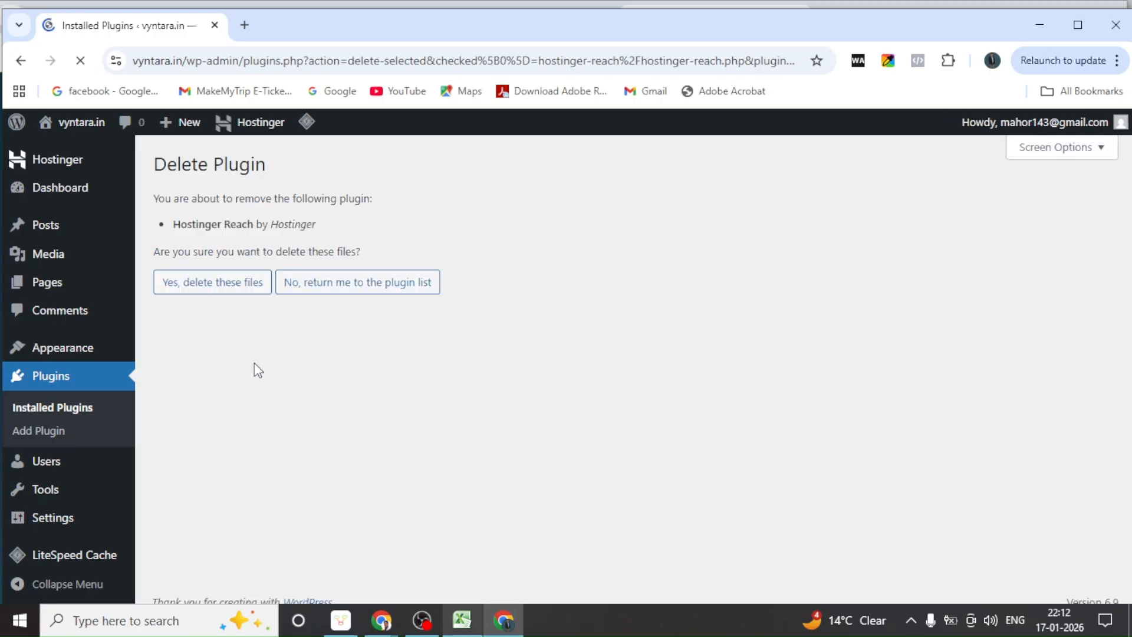
left_click(205, 289)
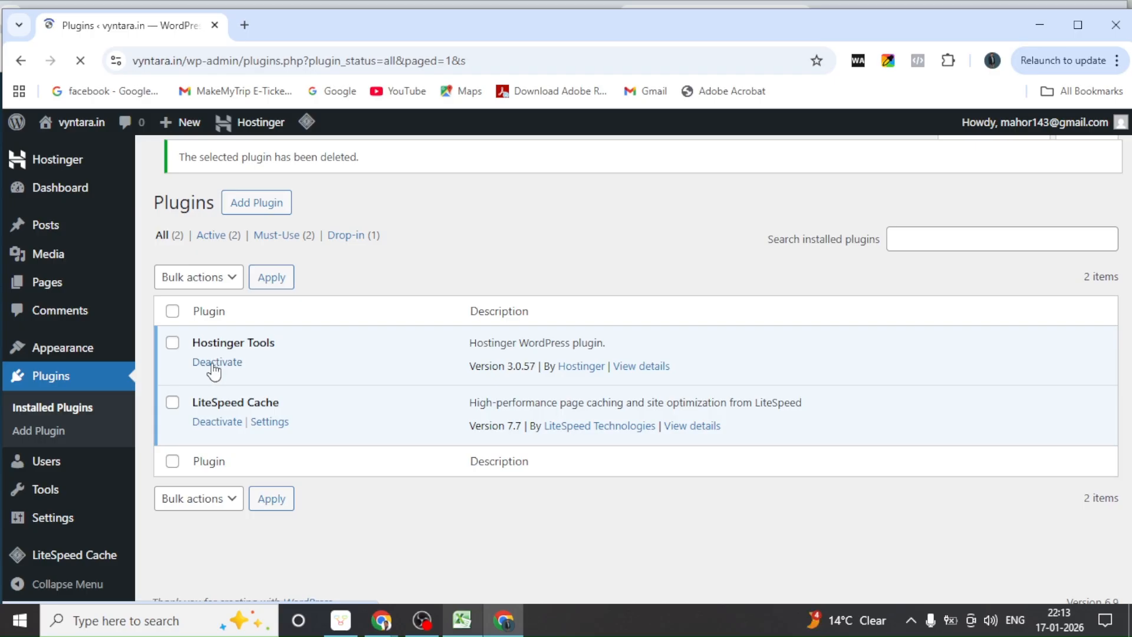
left_click(214, 372)
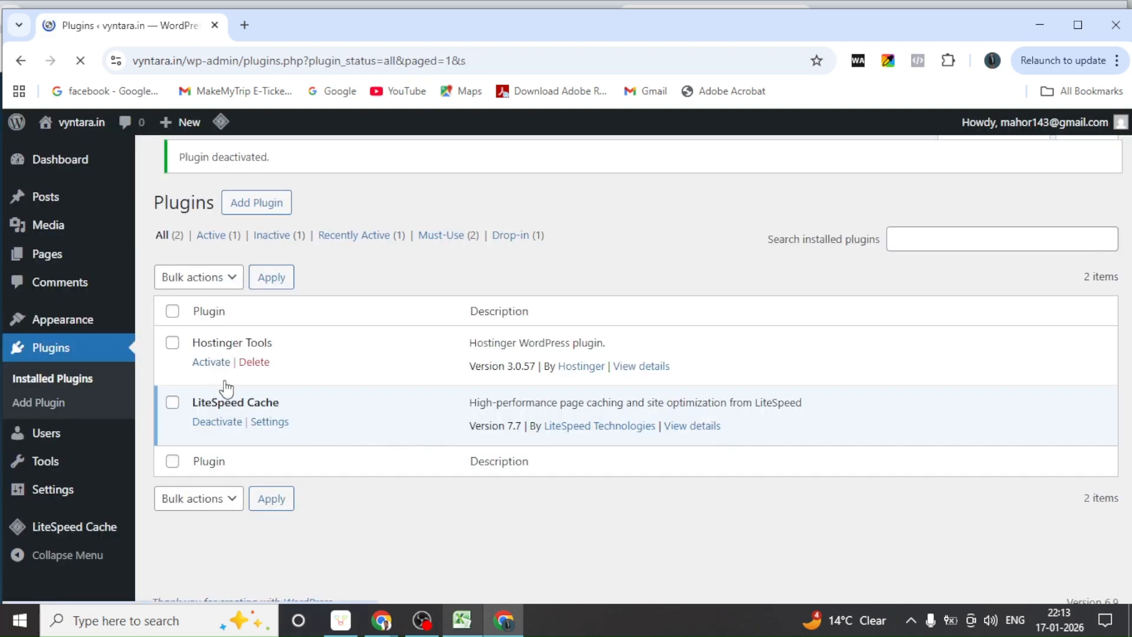
left_click(253, 362)
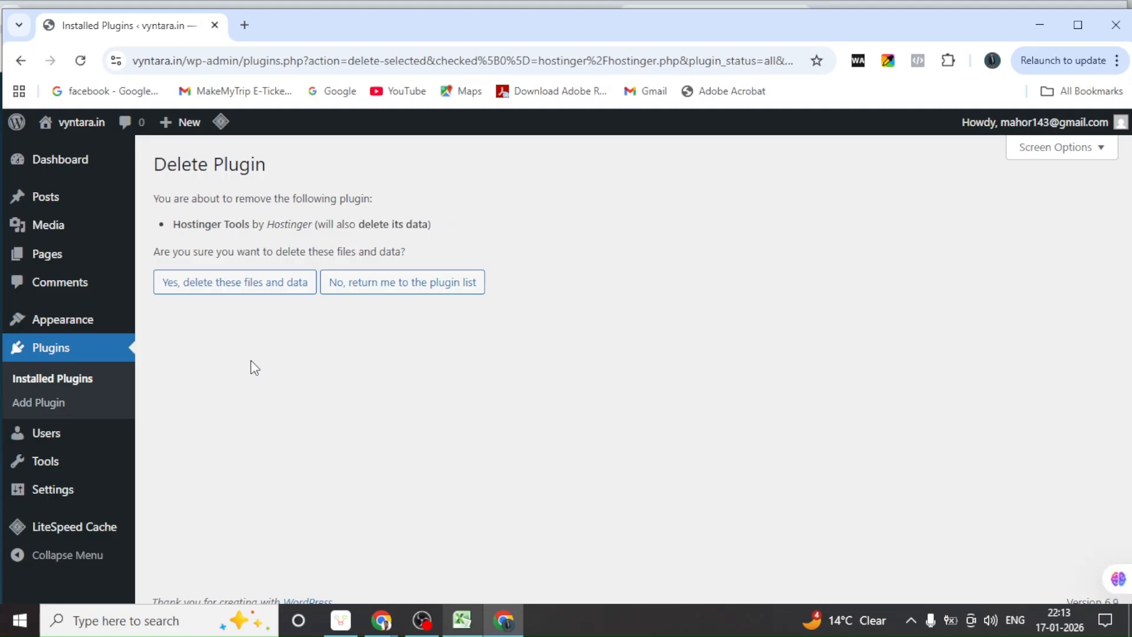
left_click(248, 285)
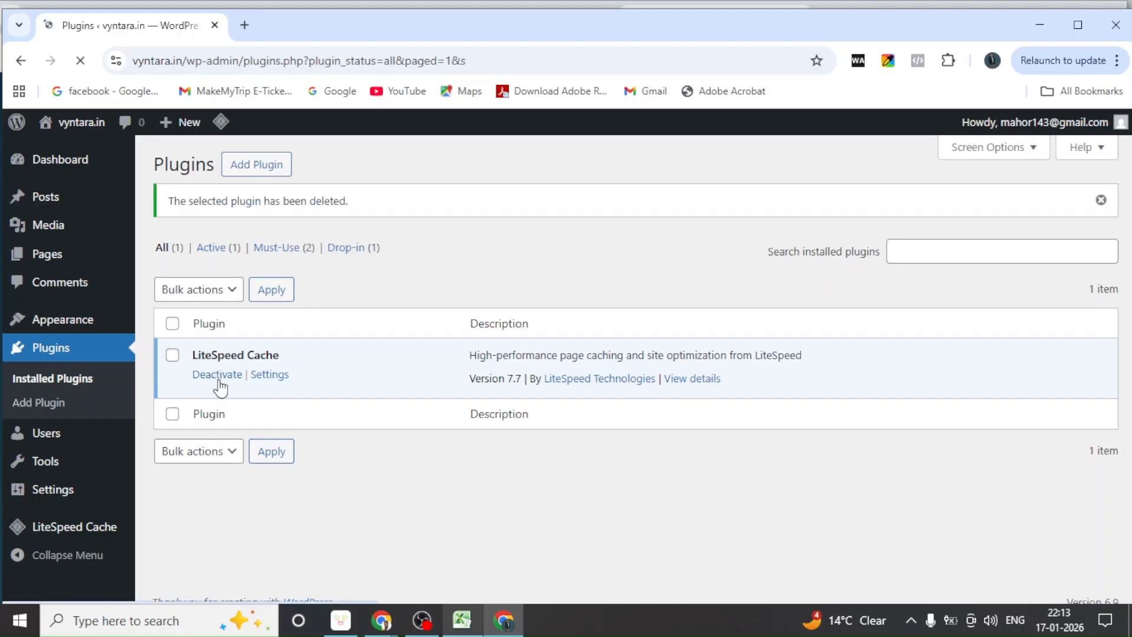
Deactivate and delete the LiteSpeed Cache plugin and its data
left_click(218, 376)
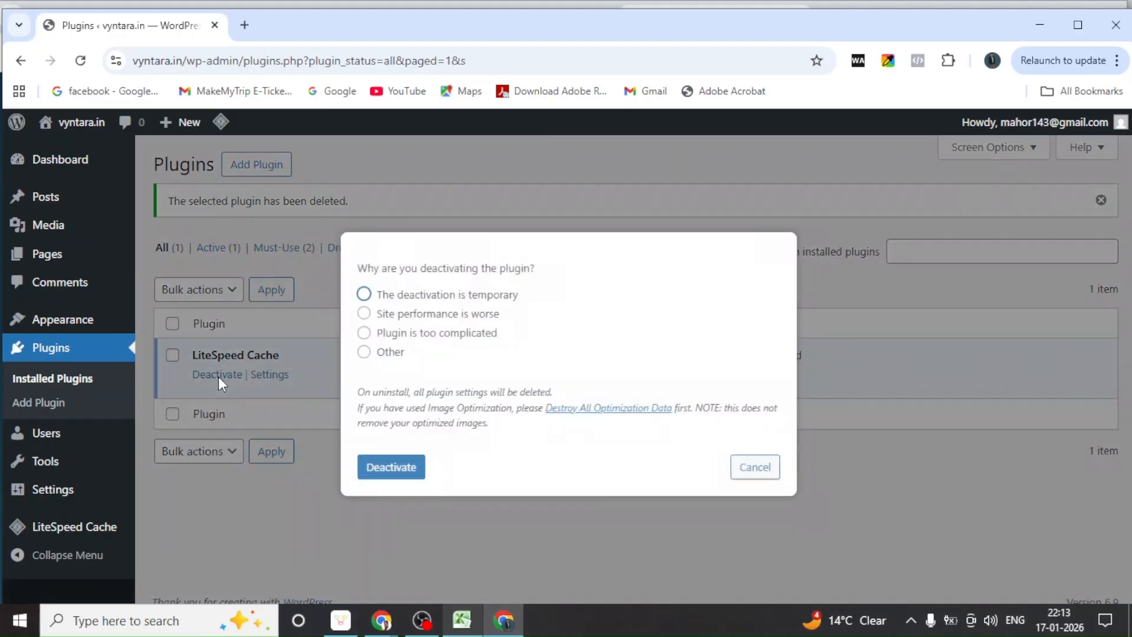
left_click(380, 470)
left_click(381, 472)
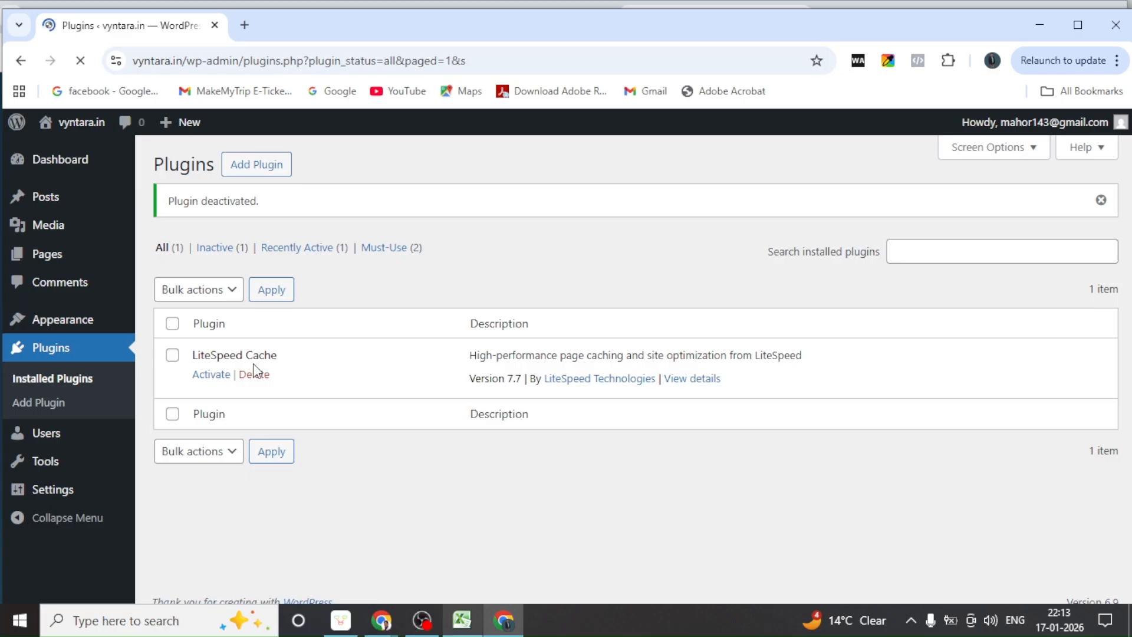
left_click(255, 374)
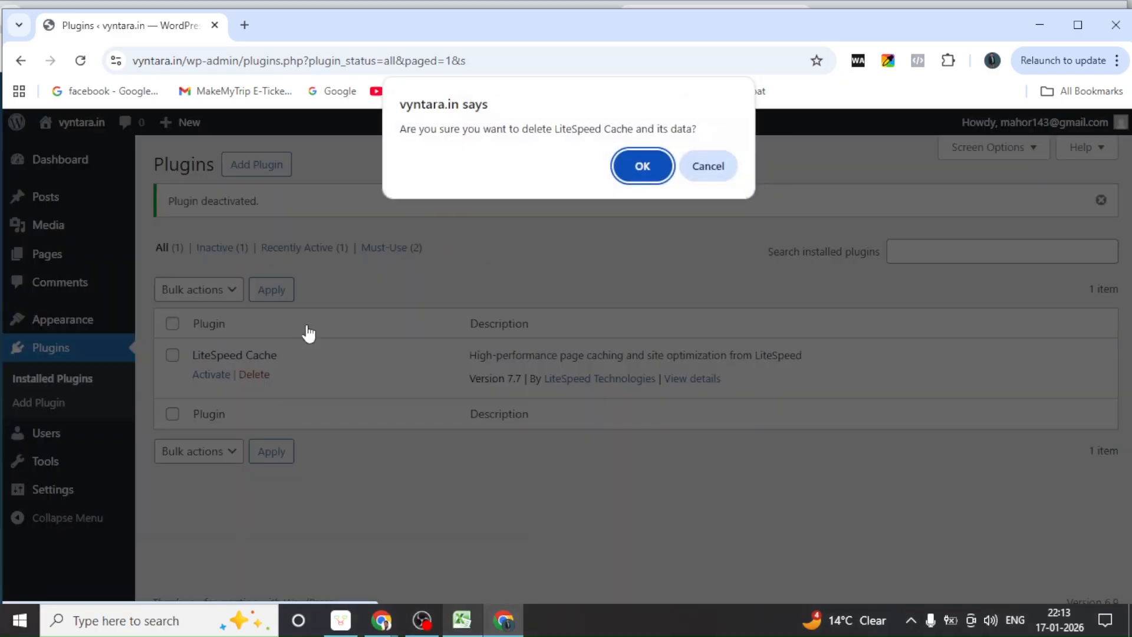
left_click(652, 168)
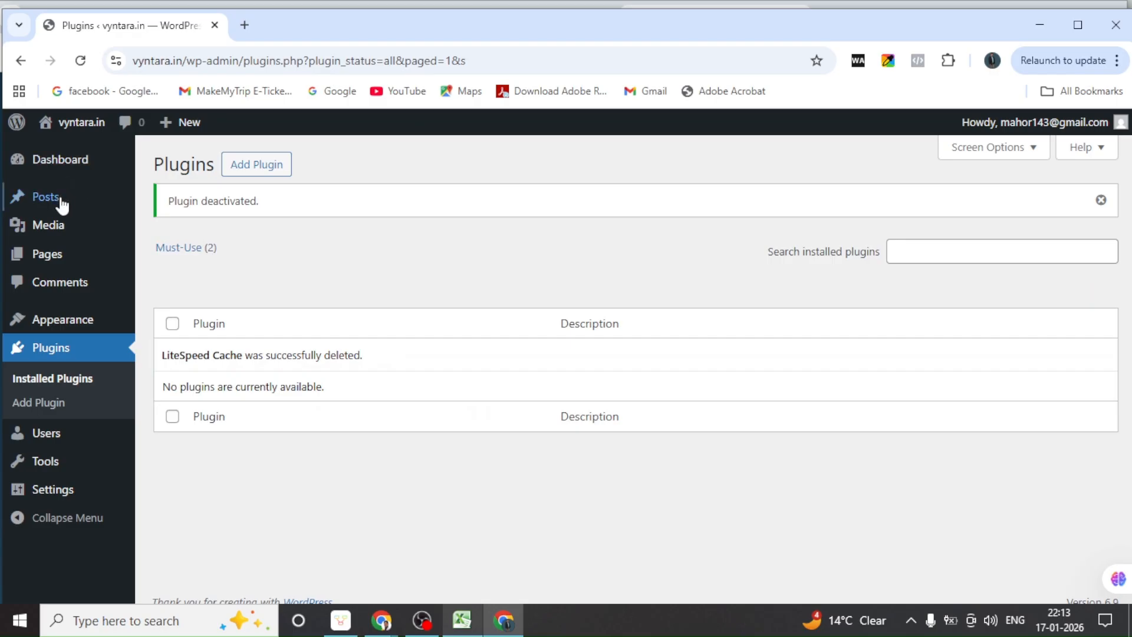
mouse_move(53, 255)
mouse_move(42, 206)
mouse_move(56, 323)
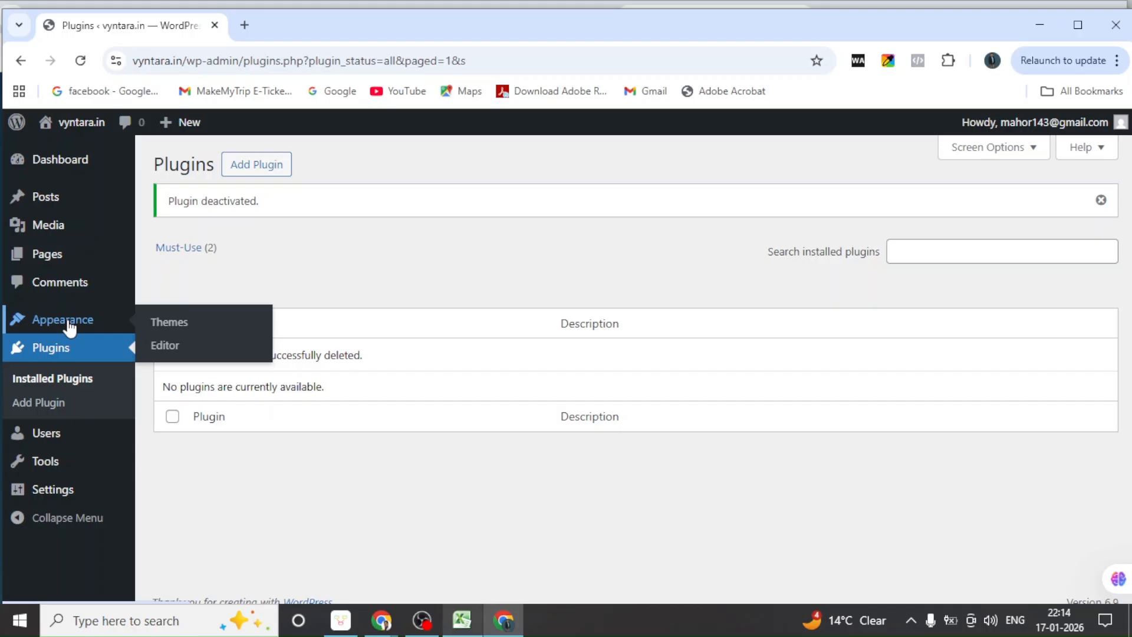
Search installed themes for 'astra', find none, and clear the search
left_click(164, 323)
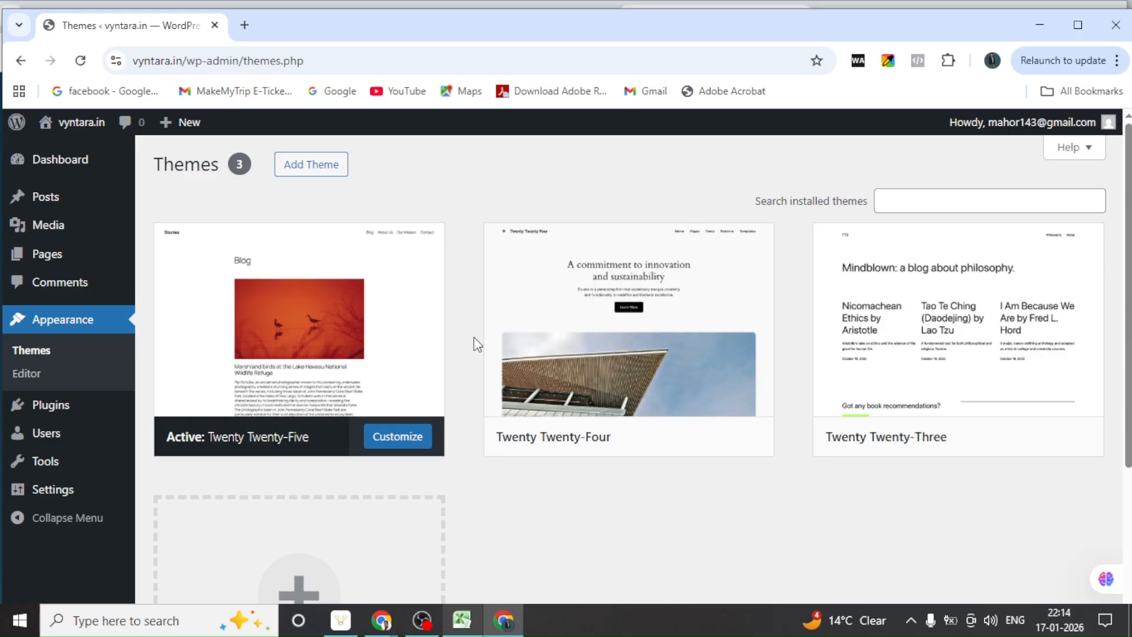
left_click(927, 197)
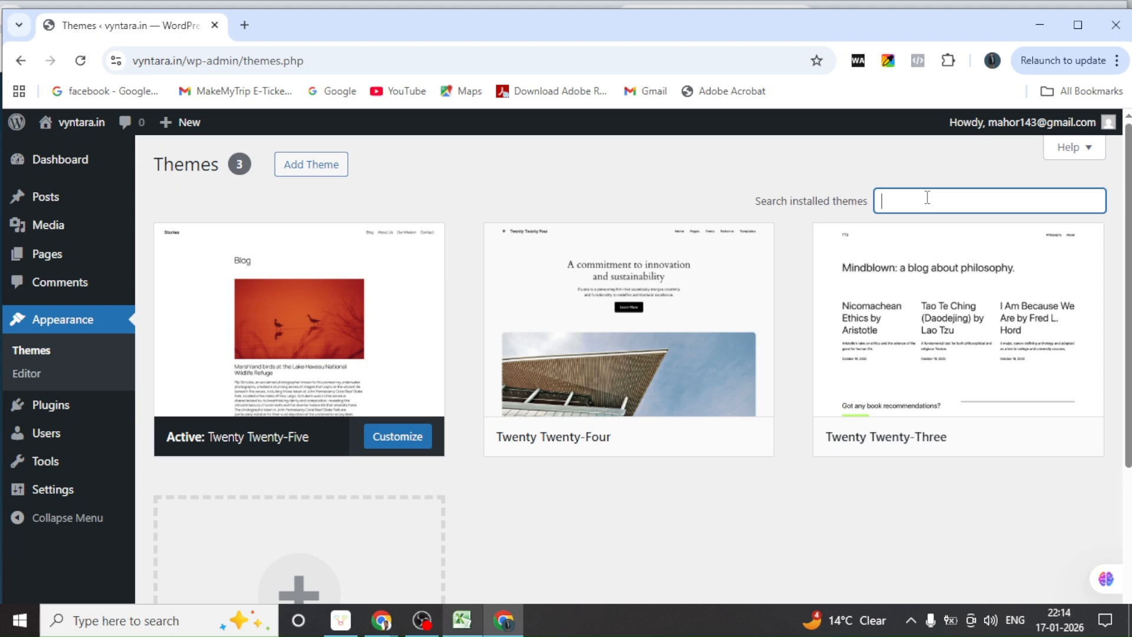
type("astra")
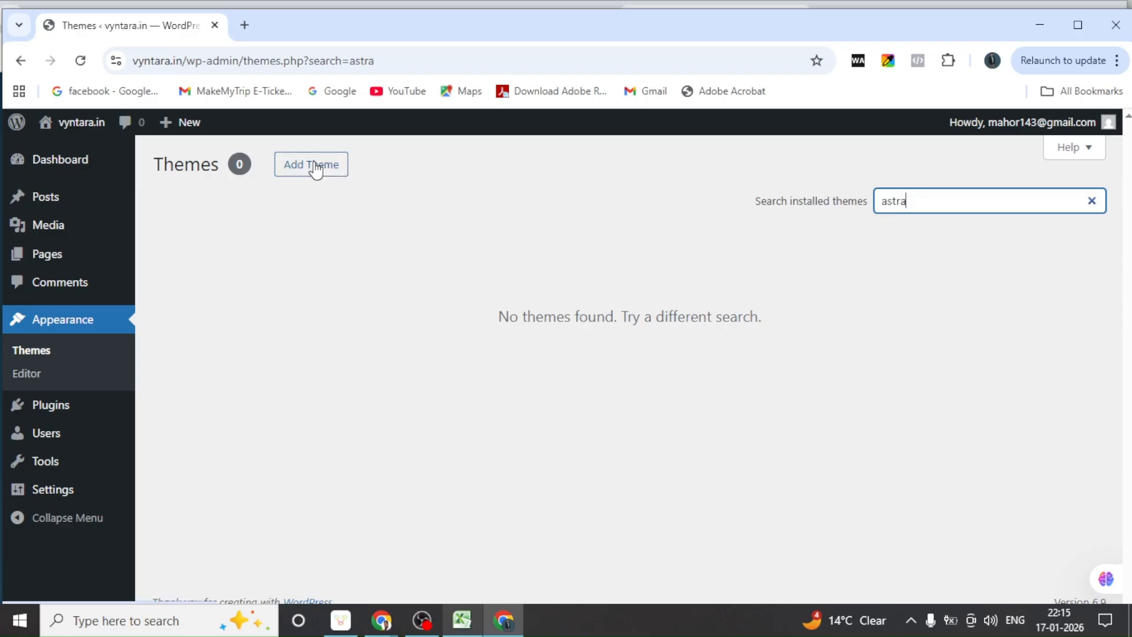
left_click(1092, 201)
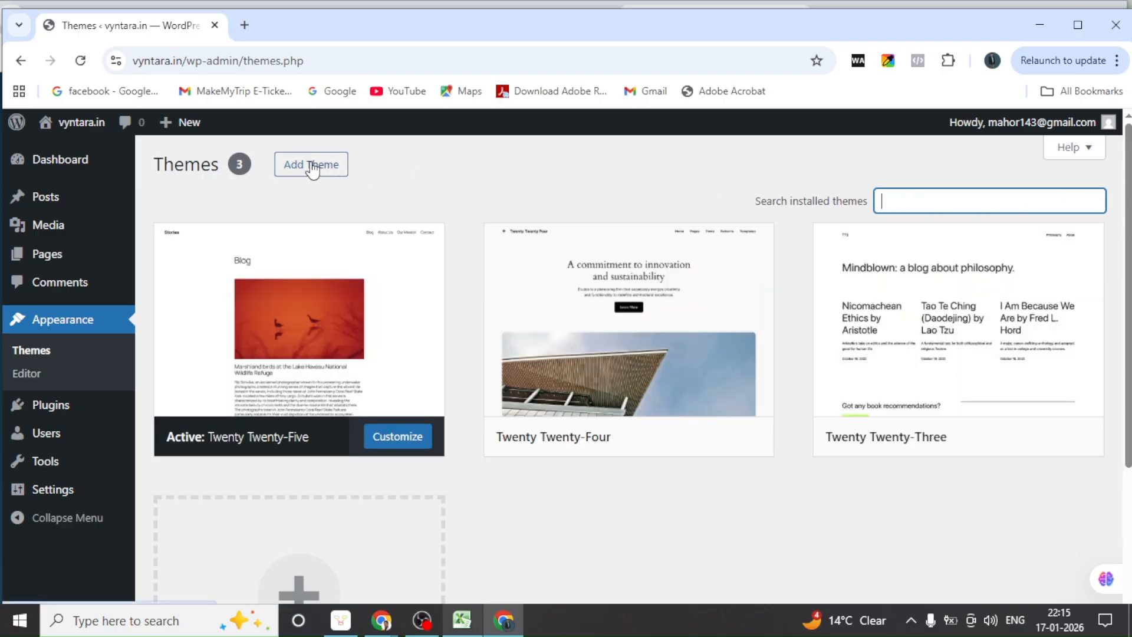
Install the Astra theme from Add Theme and activate it
left_click(312, 170)
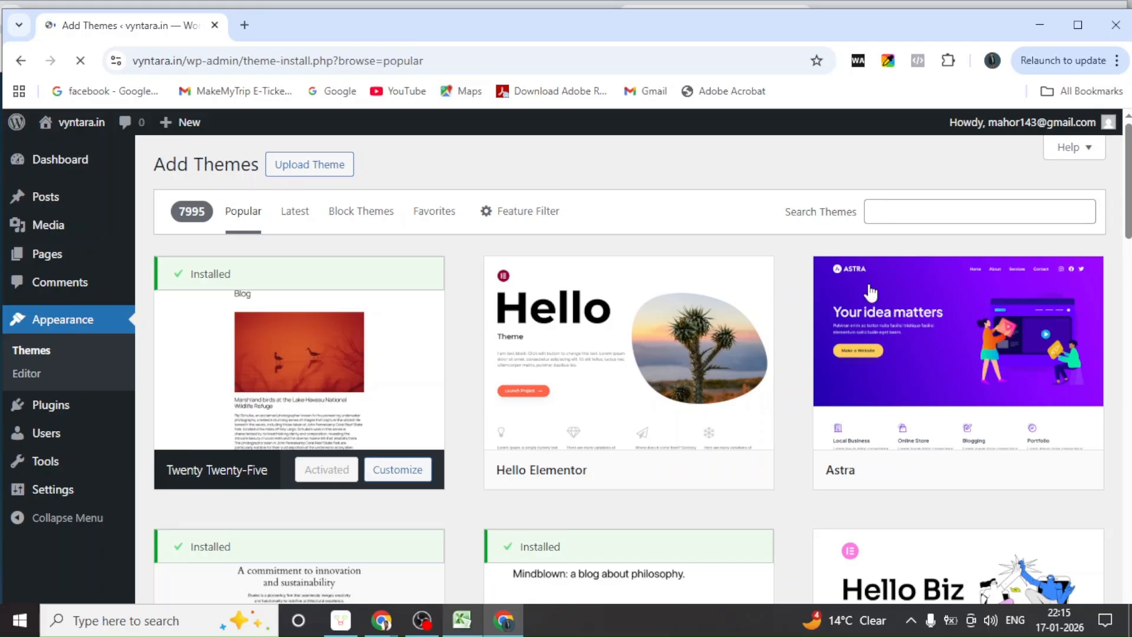
mouse_move(854, 304)
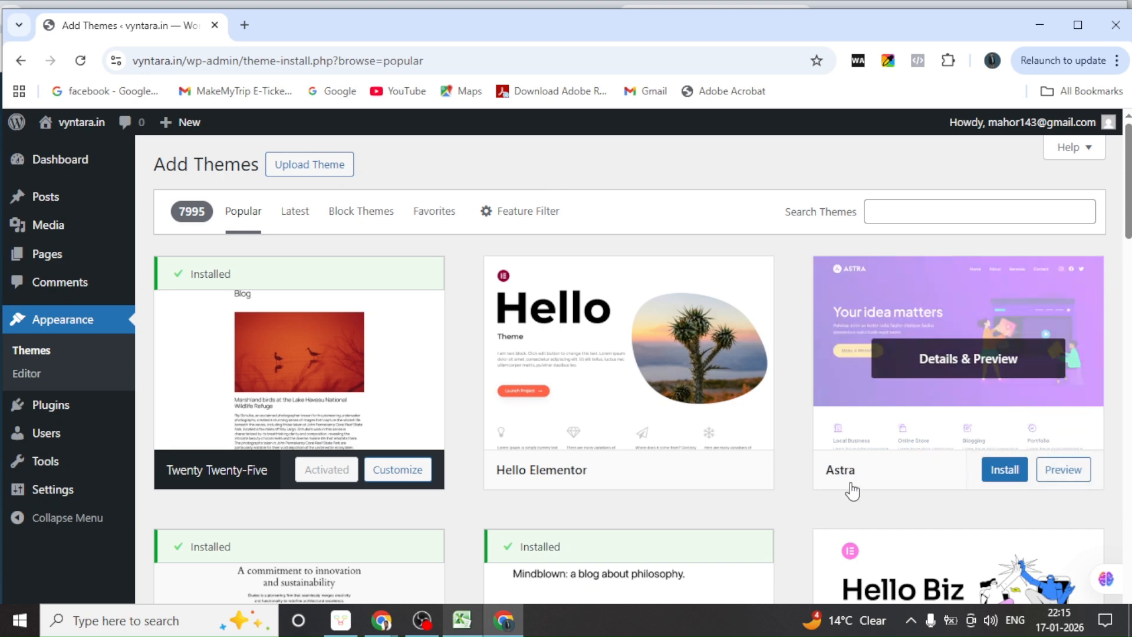
mouse_move(869, 470)
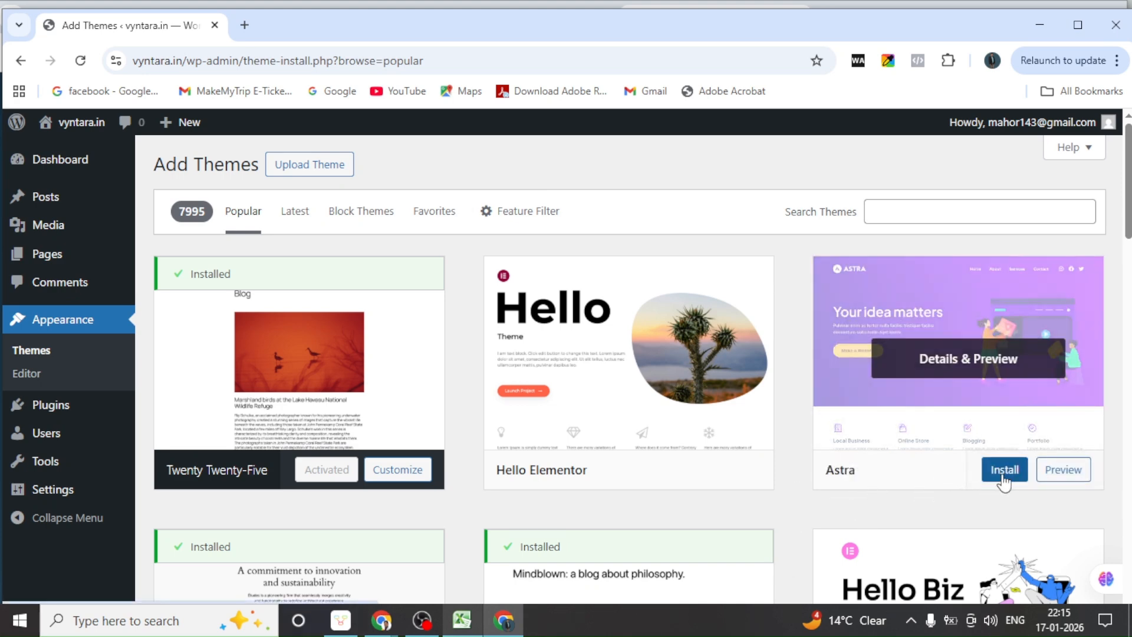
left_click(1004, 479)
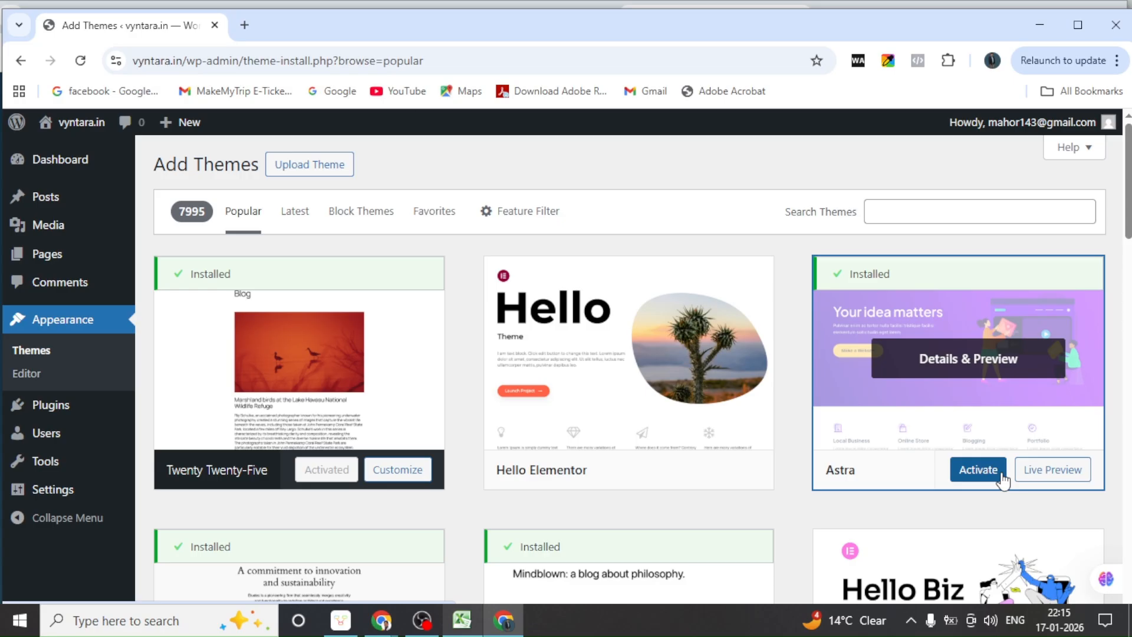
left_click(974, 475)
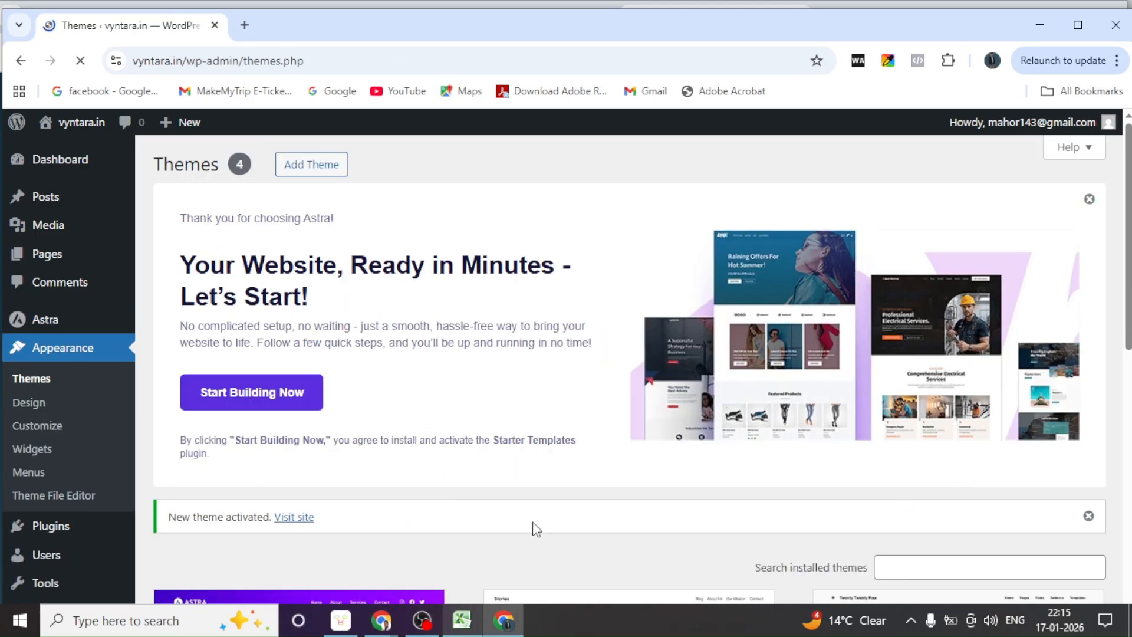
Dismiss the Astra welcome banner and delete the Twenty Twenty-Five theme
left_click(1089, 199)
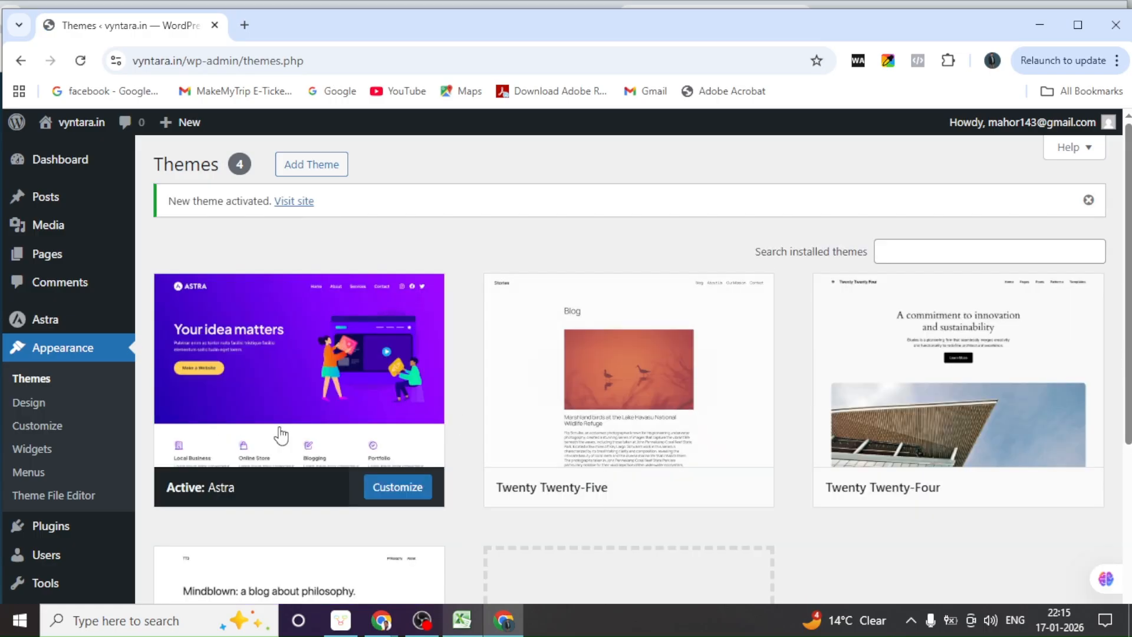
scroll(891, 399, "down", 3)
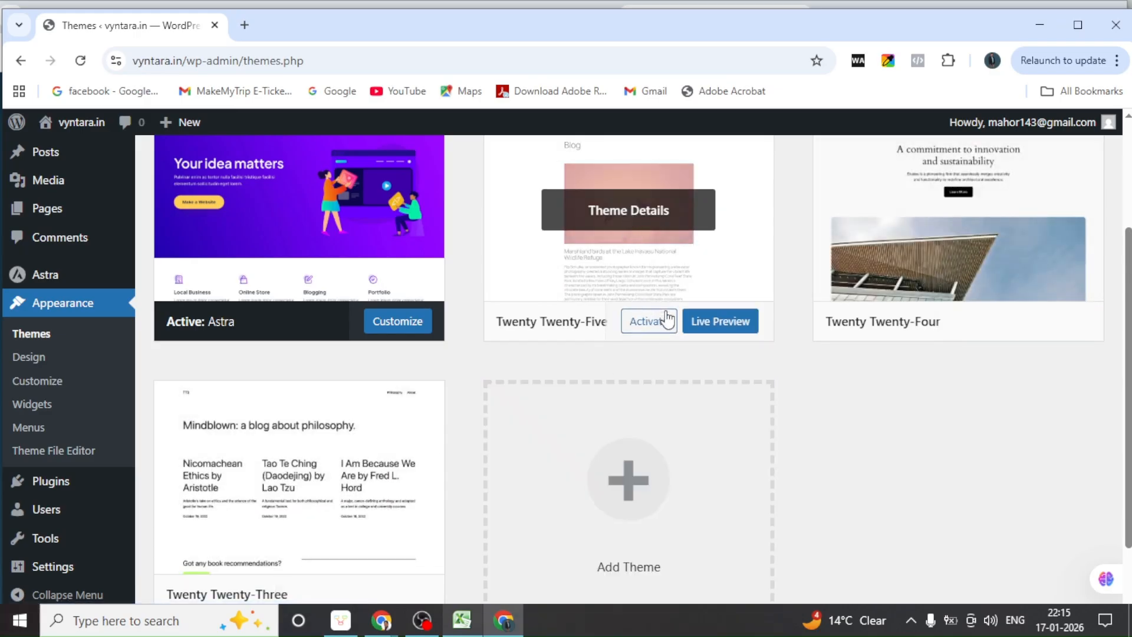
left_click(716, 275)
scroll(610, 447, "down", 1)
left_click(701, 591)
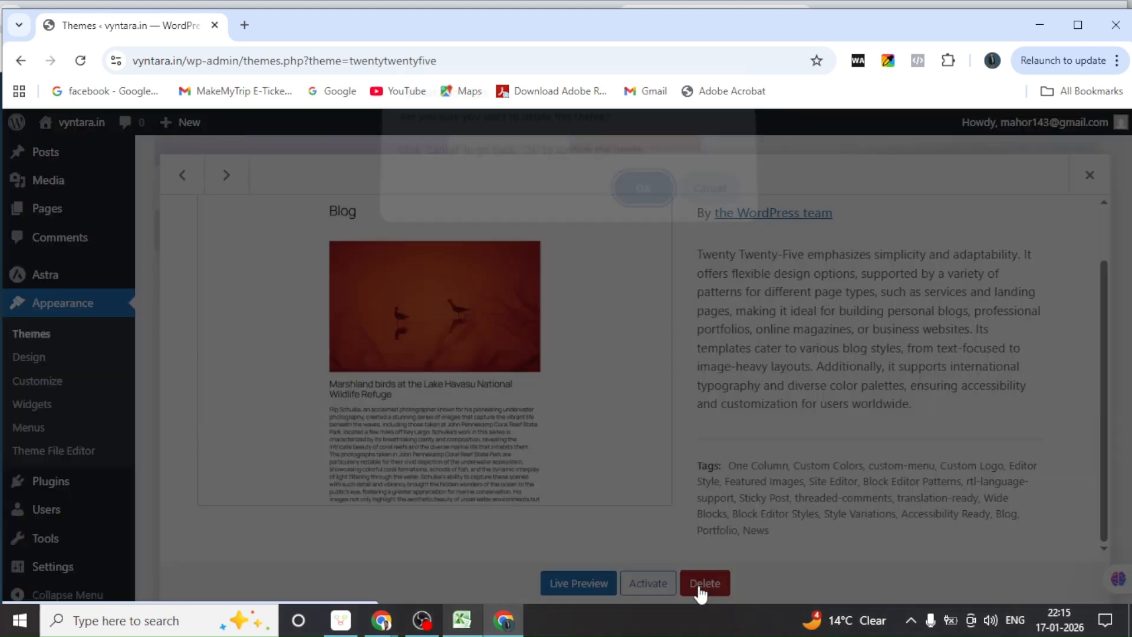
left_click(641, 196)
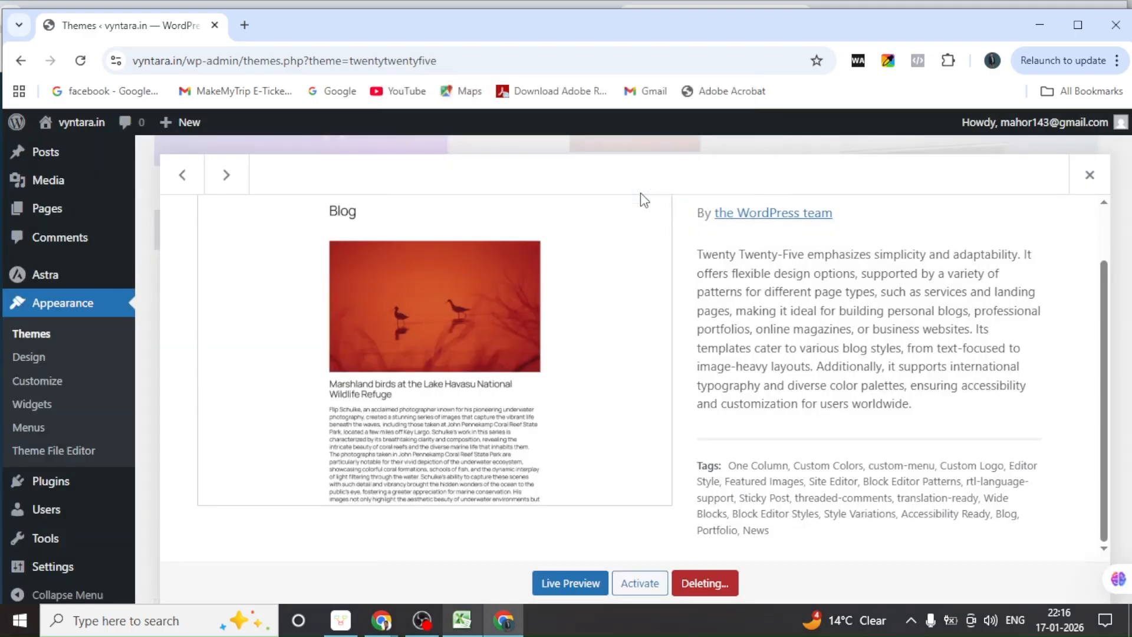
Delete the Twenty Twenty-Four and Twenty Twenty-Three themes, confirming each
scroll(628, 381, "up", 1)
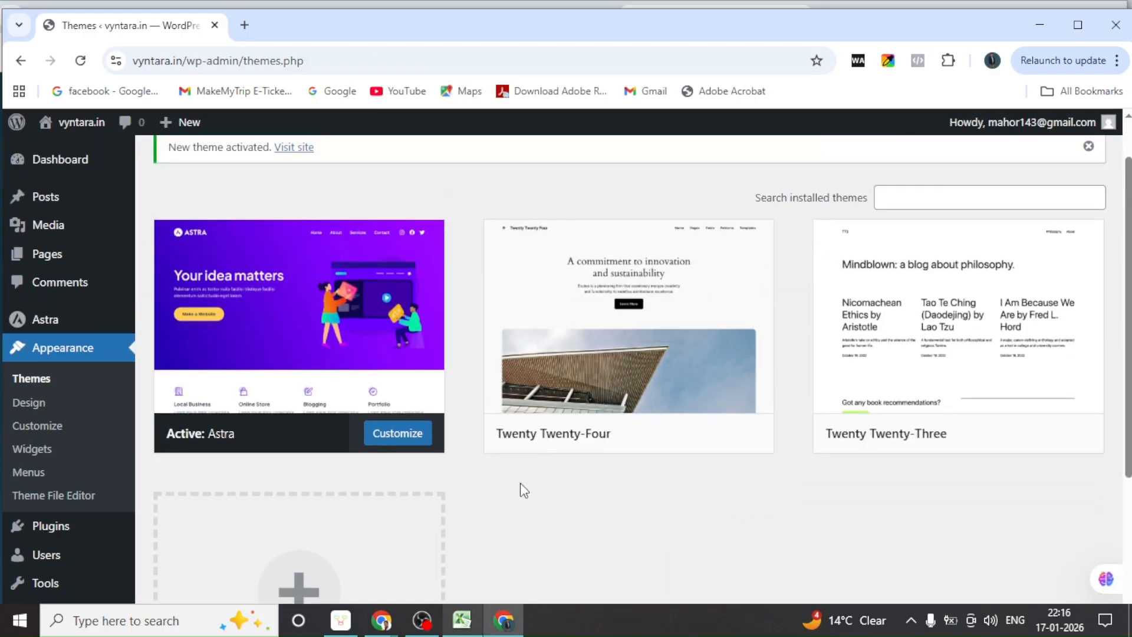
mouse_move(533, 444)
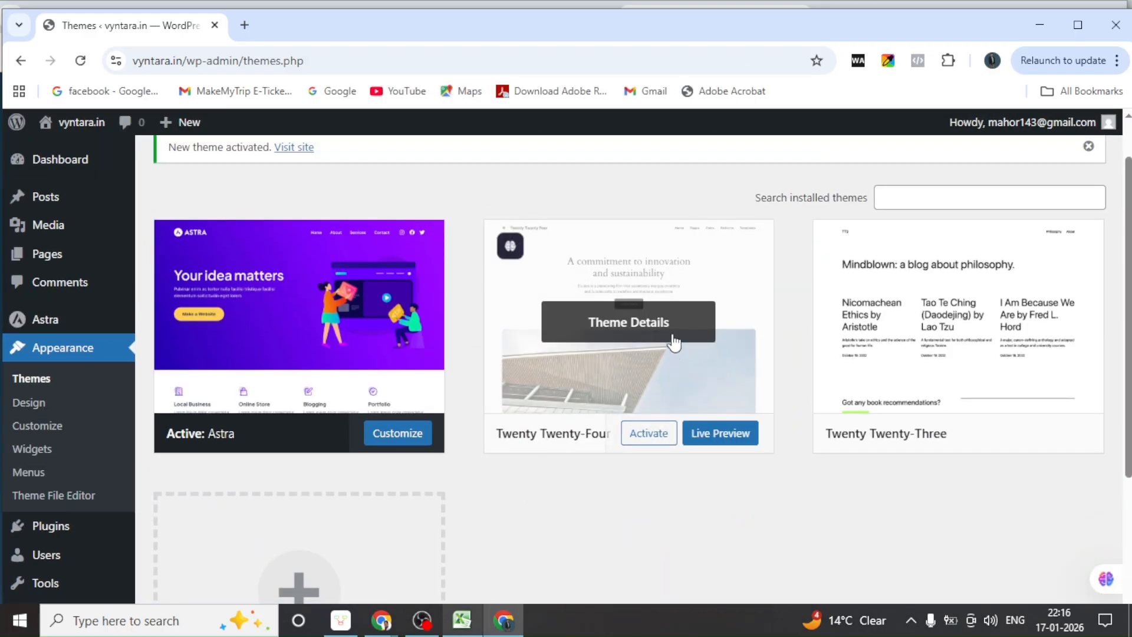
left_click(694, 283)
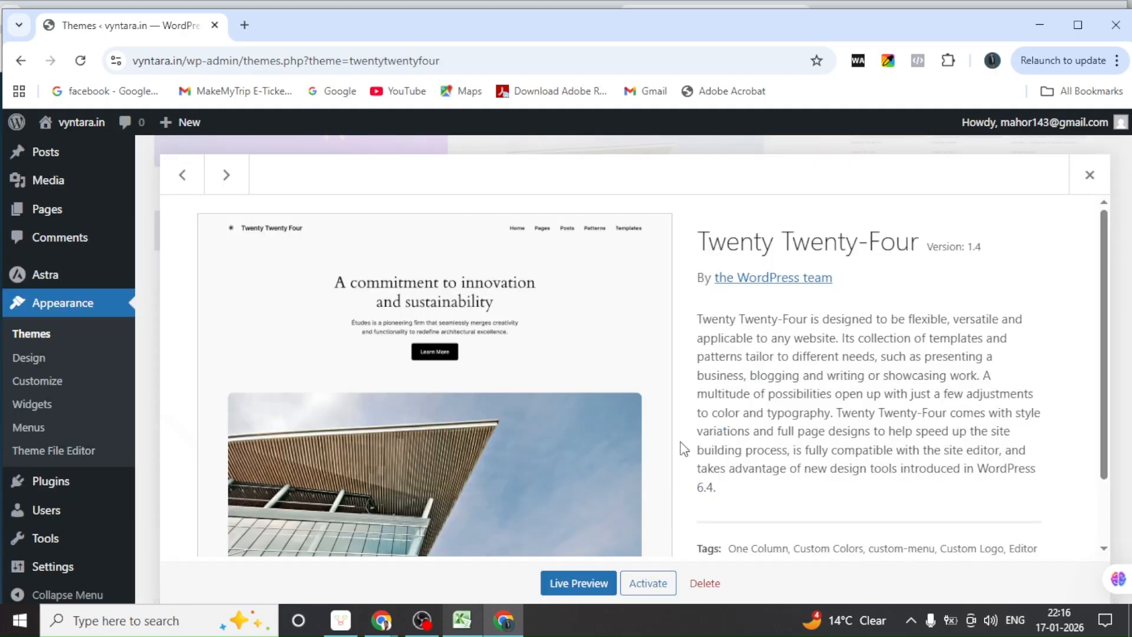
scroll(682, 435, "down", 2)
left_click(705, 583)
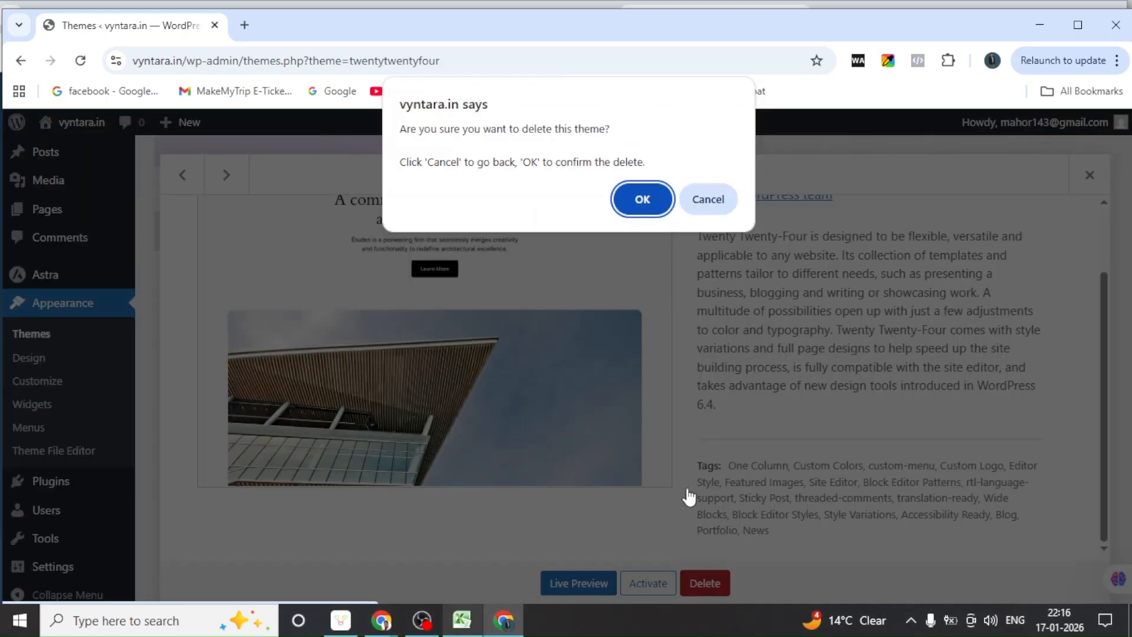
left_click(643, 203)
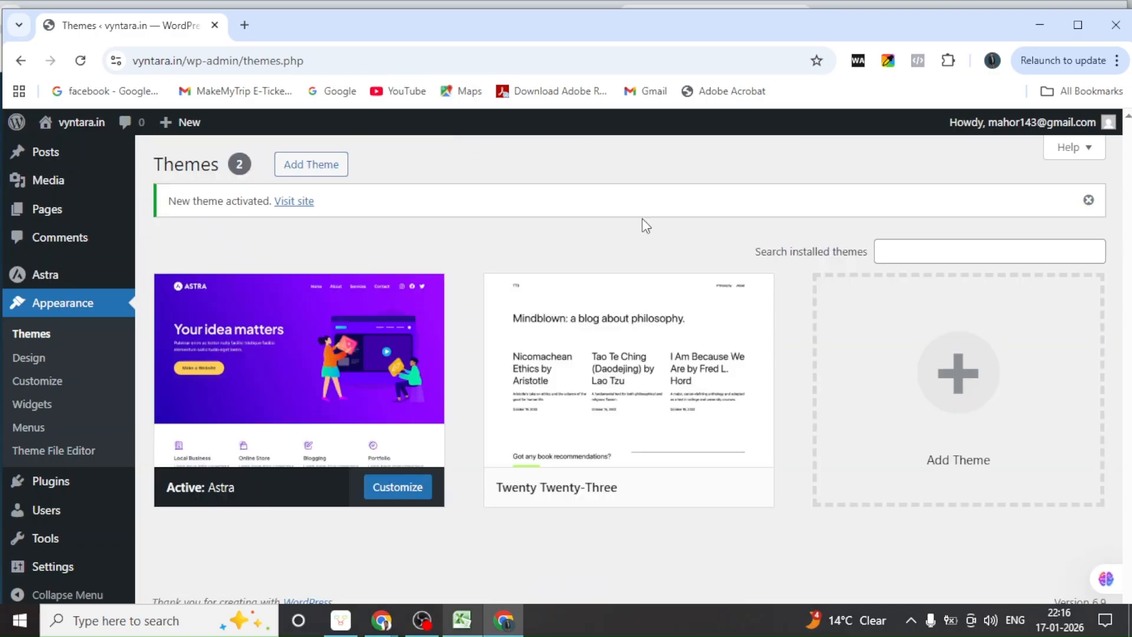
left_click(571, 323)
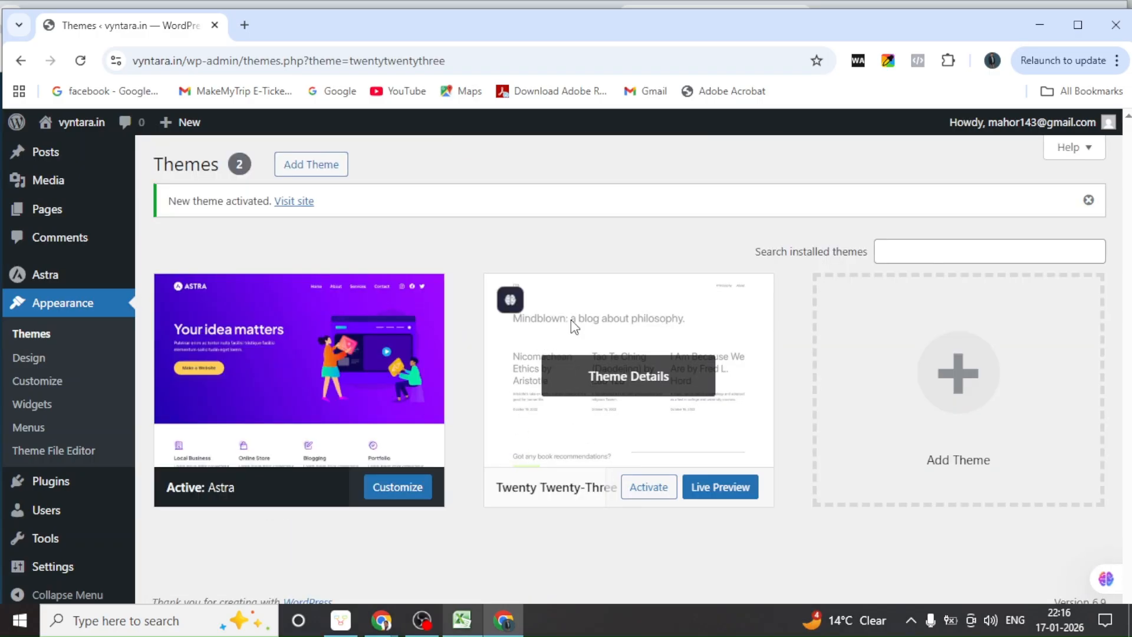
scroll(661, 506, "down", 1)
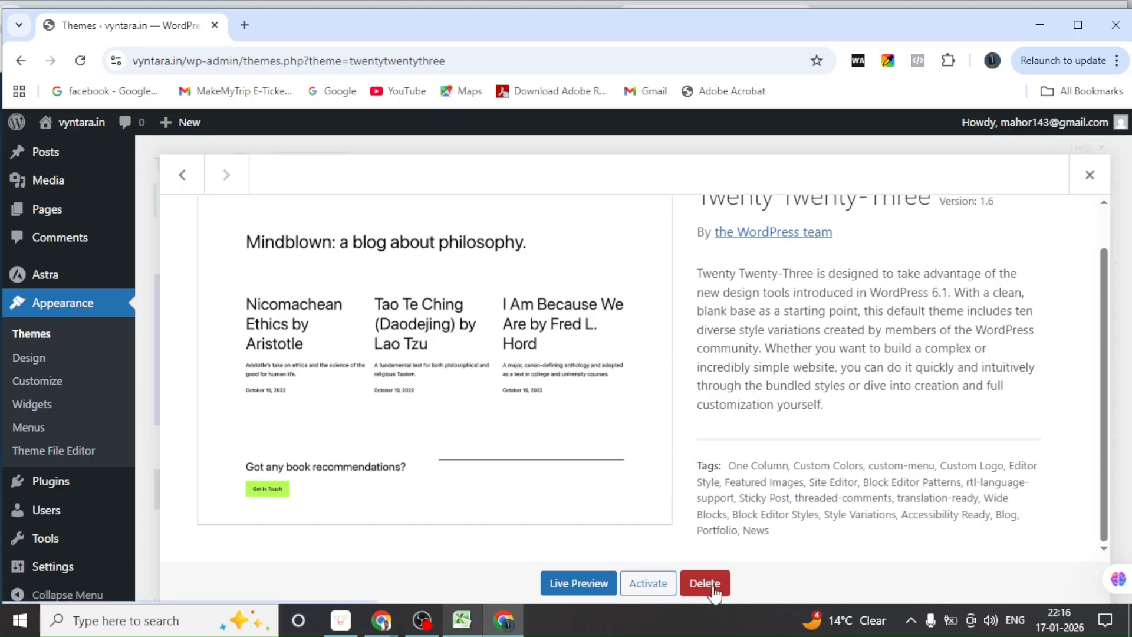
left_click(705, 584)
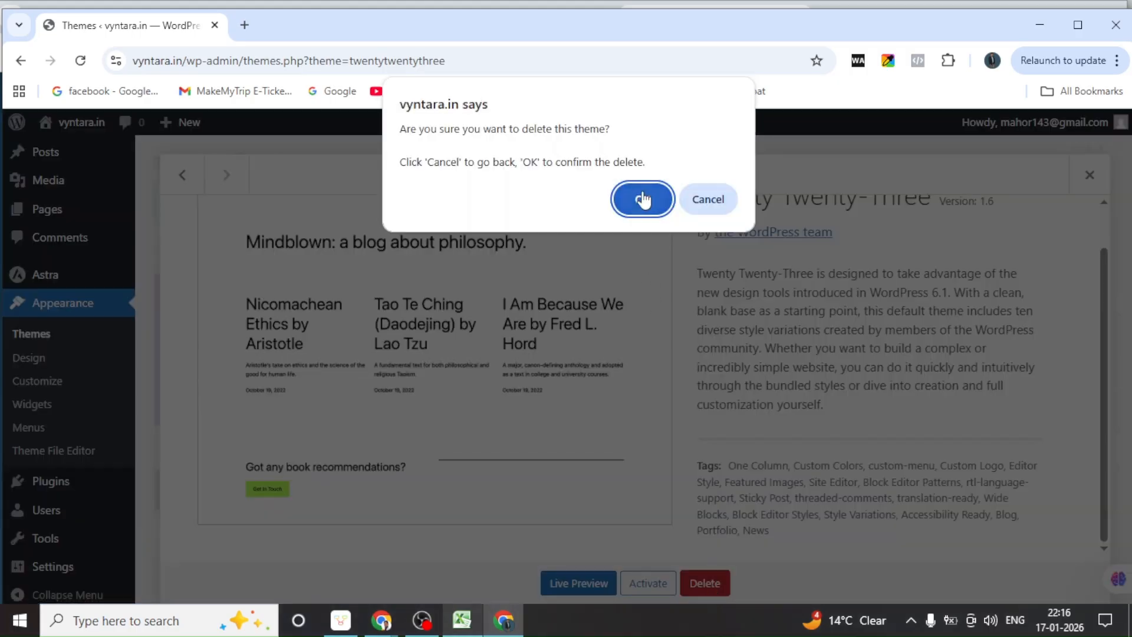
left_click(644, 197)
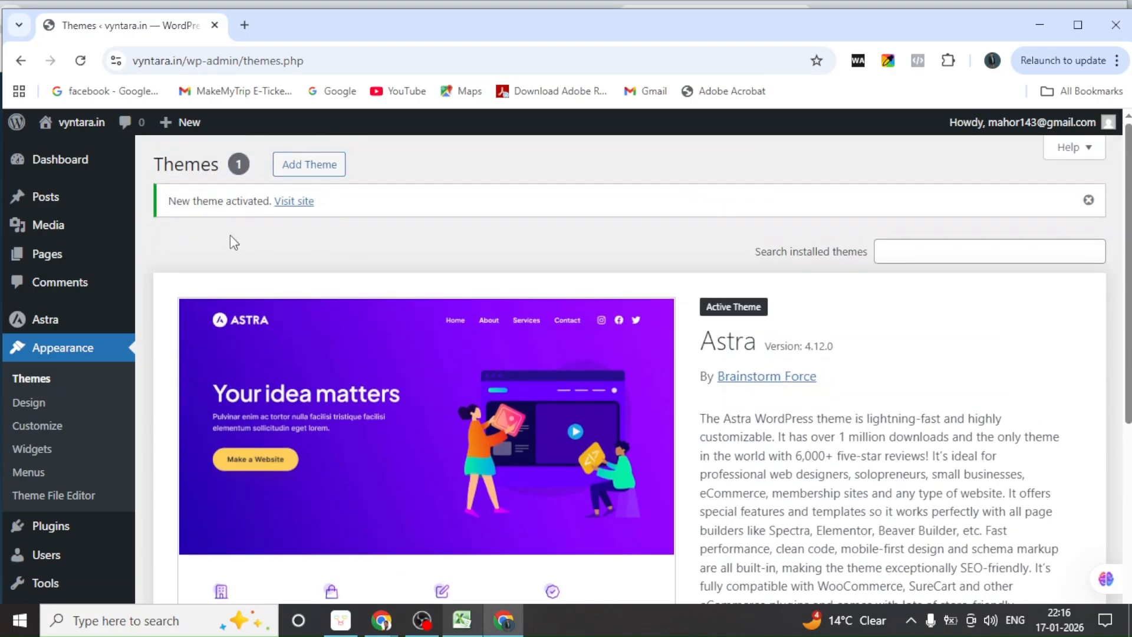
Bring the 'Today DM Clasa Link' Zoho meeting window in front of the WordPress Themes page
mouse_move(43, 268)
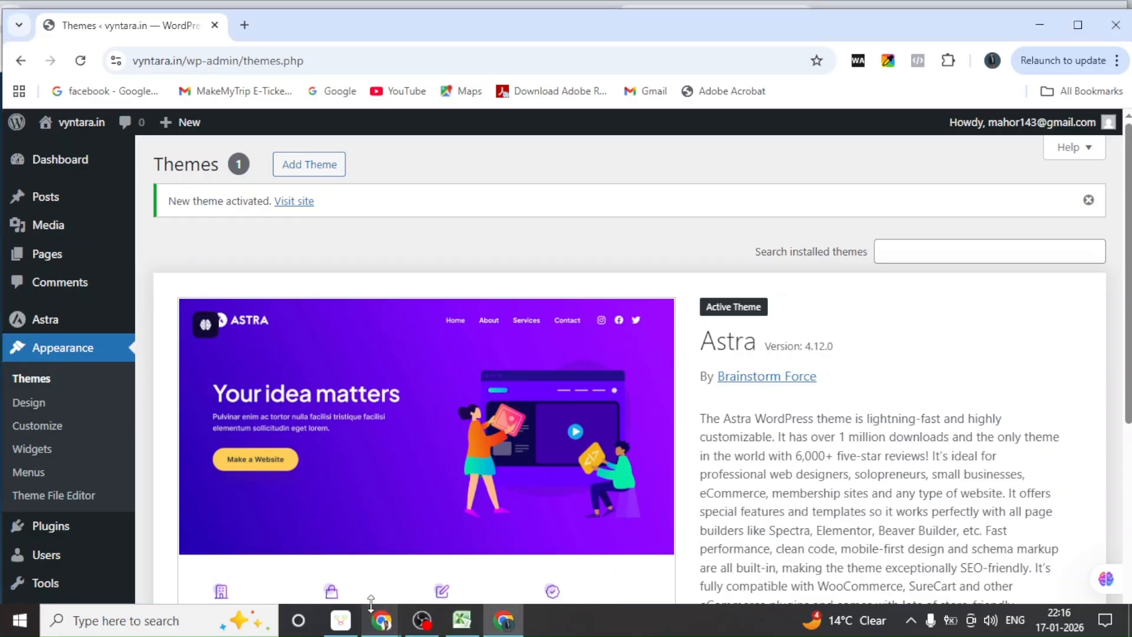
Go from the class meeting to Nice Mind's My files, showing the Webinar and 2026 maps
mouse_move(384, 628)
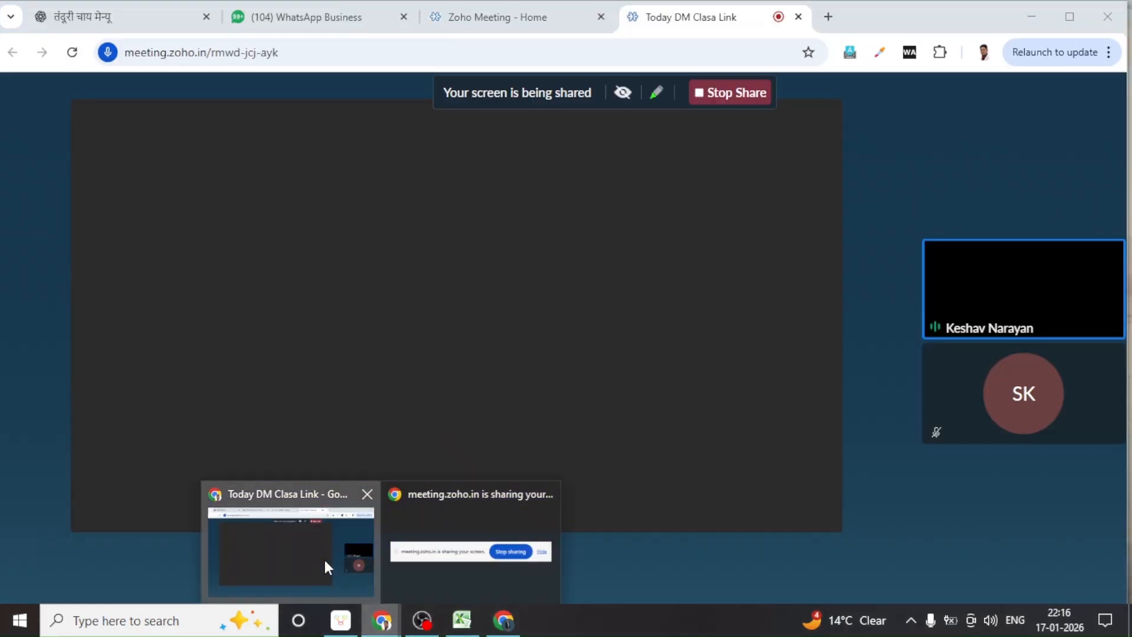
left_click(324, 557)
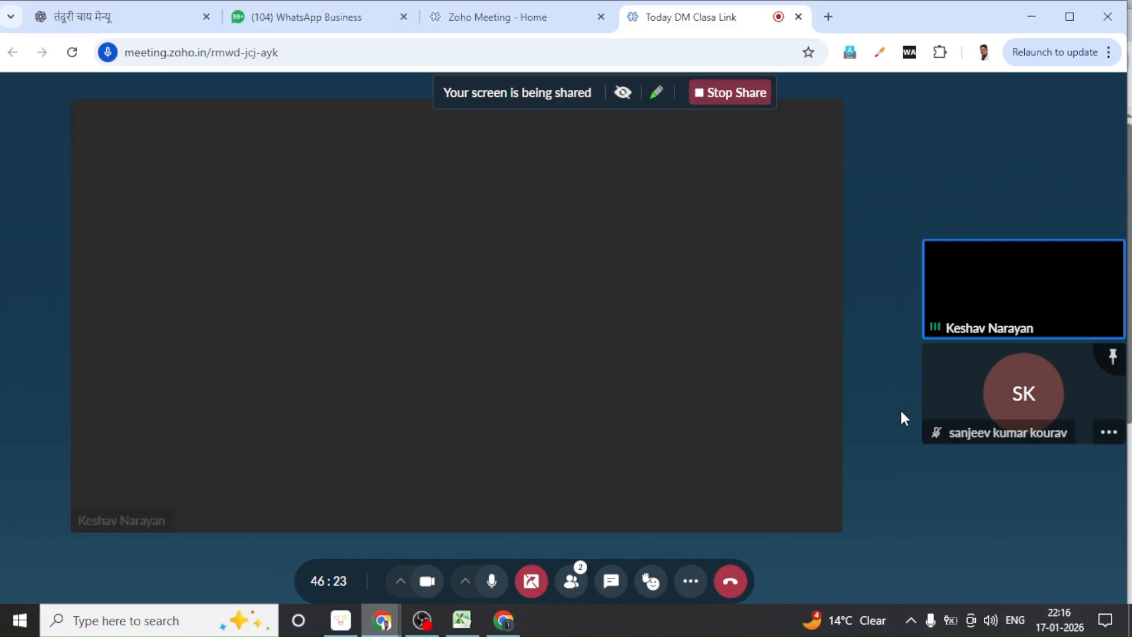
mouse_move(462, 620)
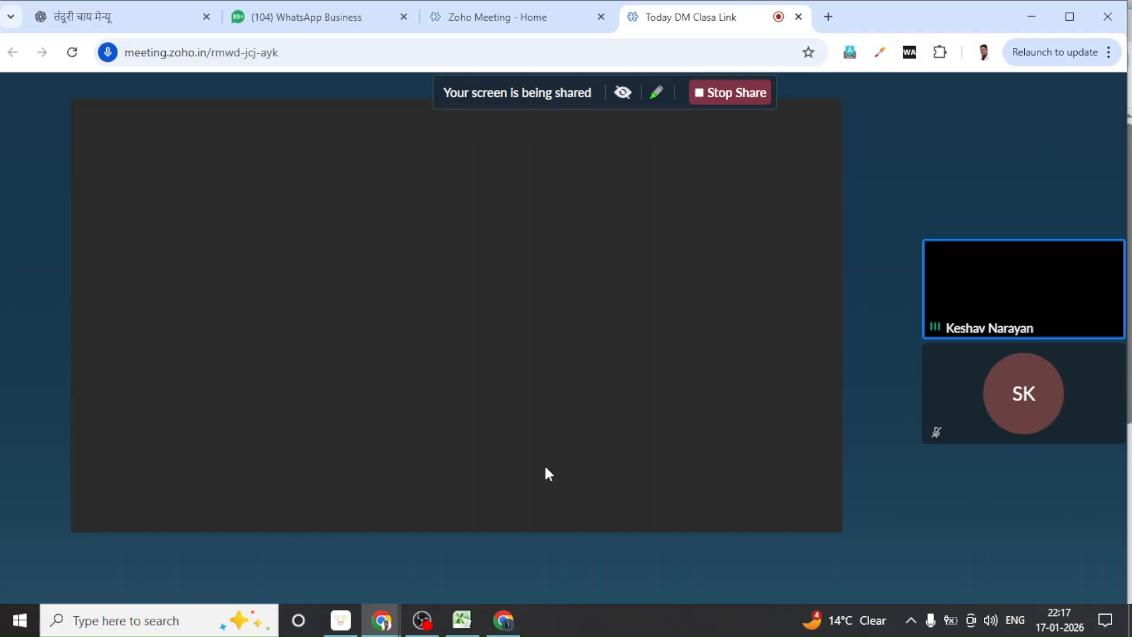
left_click(339, 626)
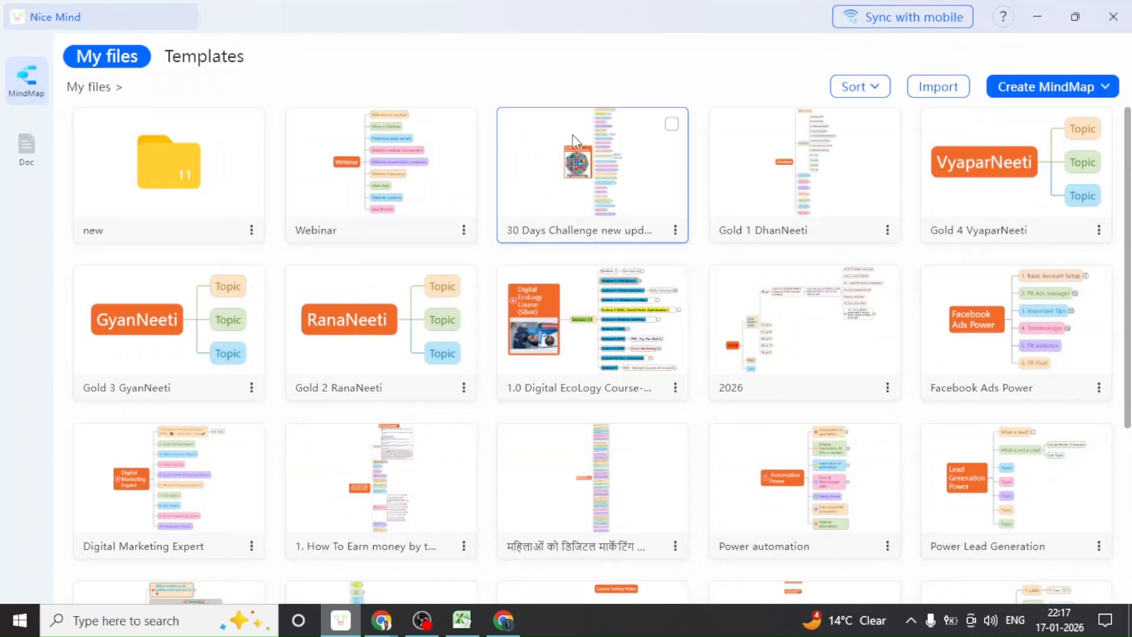
Open the '30 Days Challenge new update' mind map and expand Day 10 and Website - 2
left_click(536, 207)
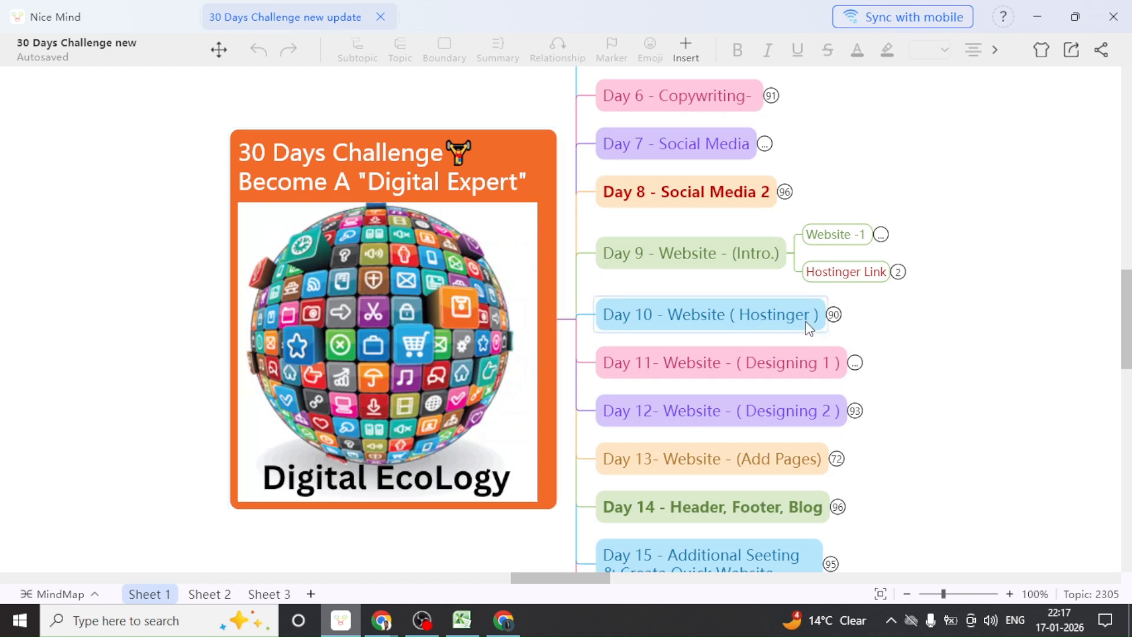
left_click(834, 314)
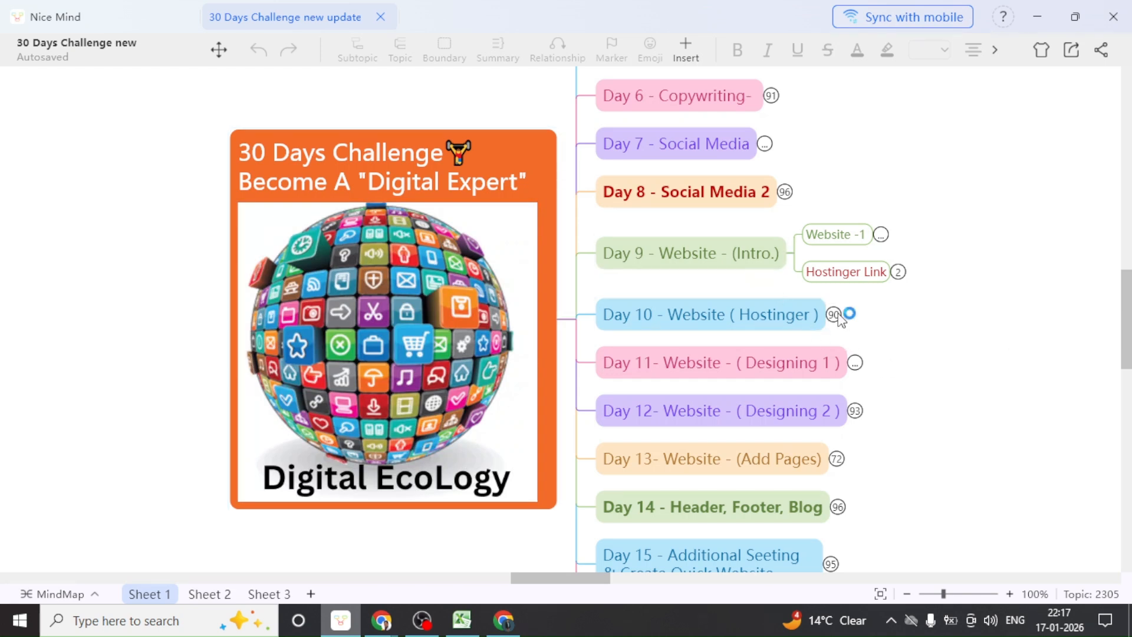
left_click_drag(958, 434, 647, 434)
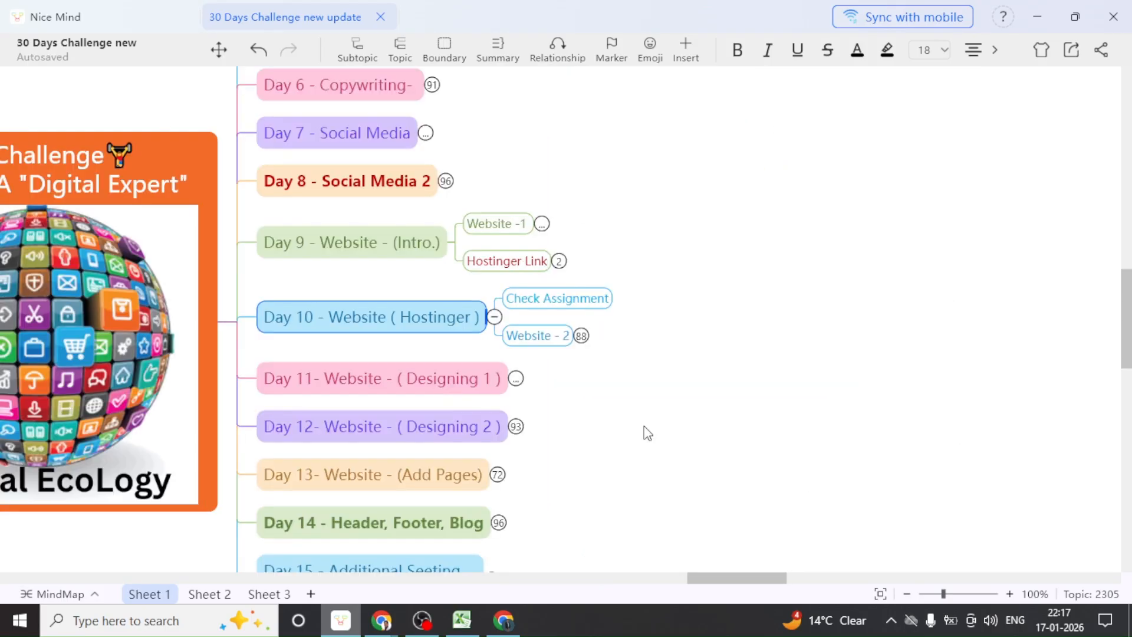
left_click(582, 336)
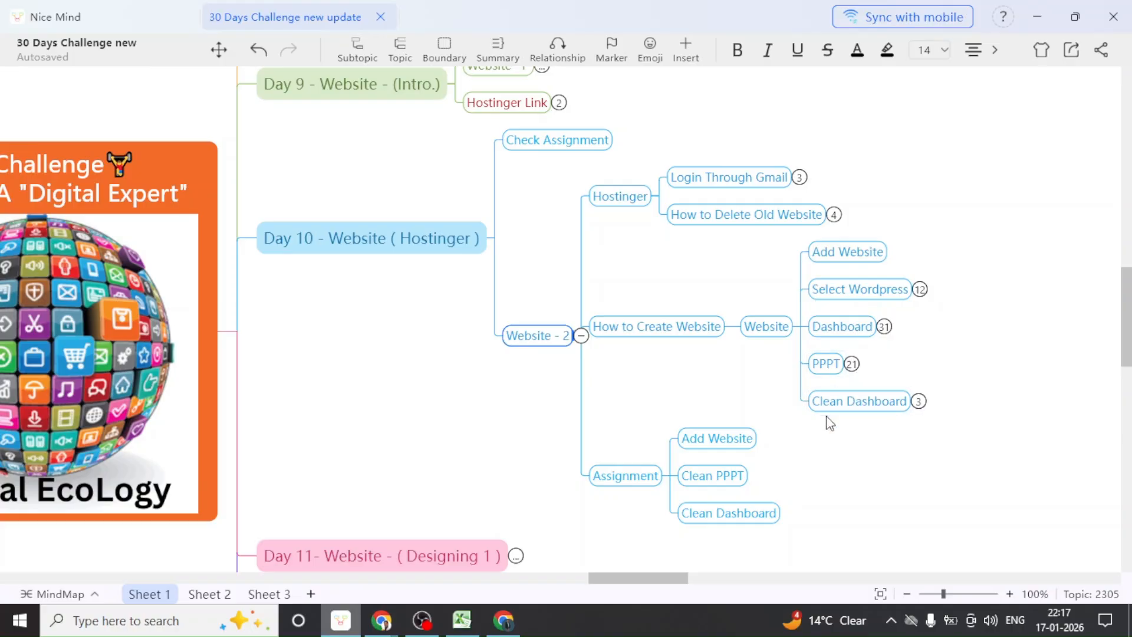
scroll(798, 436, "down", 1)
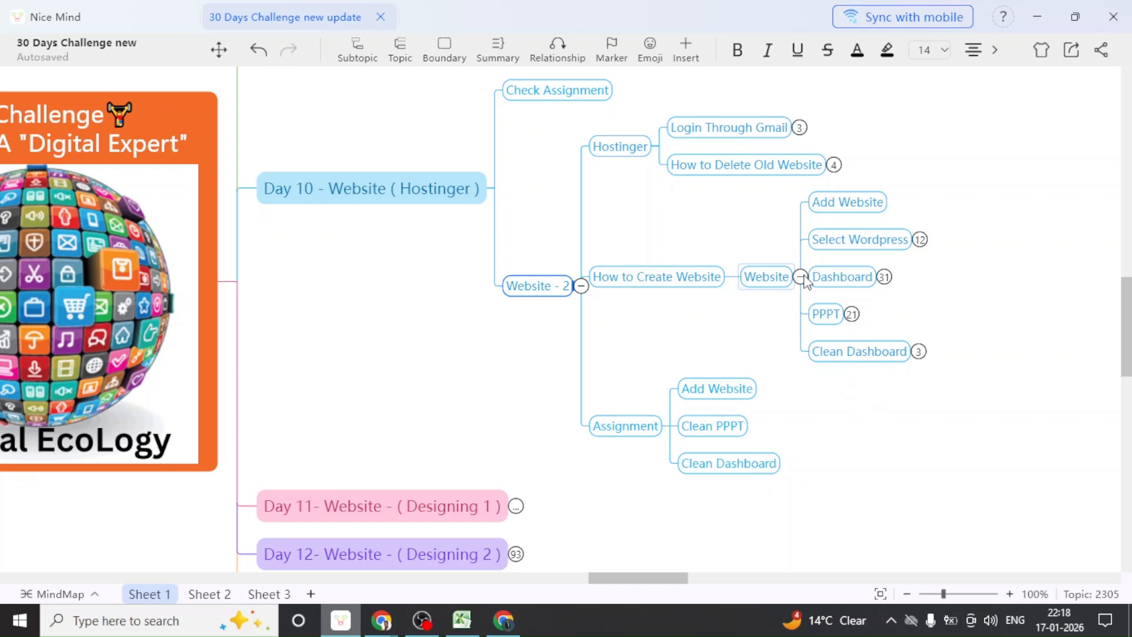
Collapse the Website and Website - 2 branches, then return to the WordPress Themes page
left_click(801, 277)
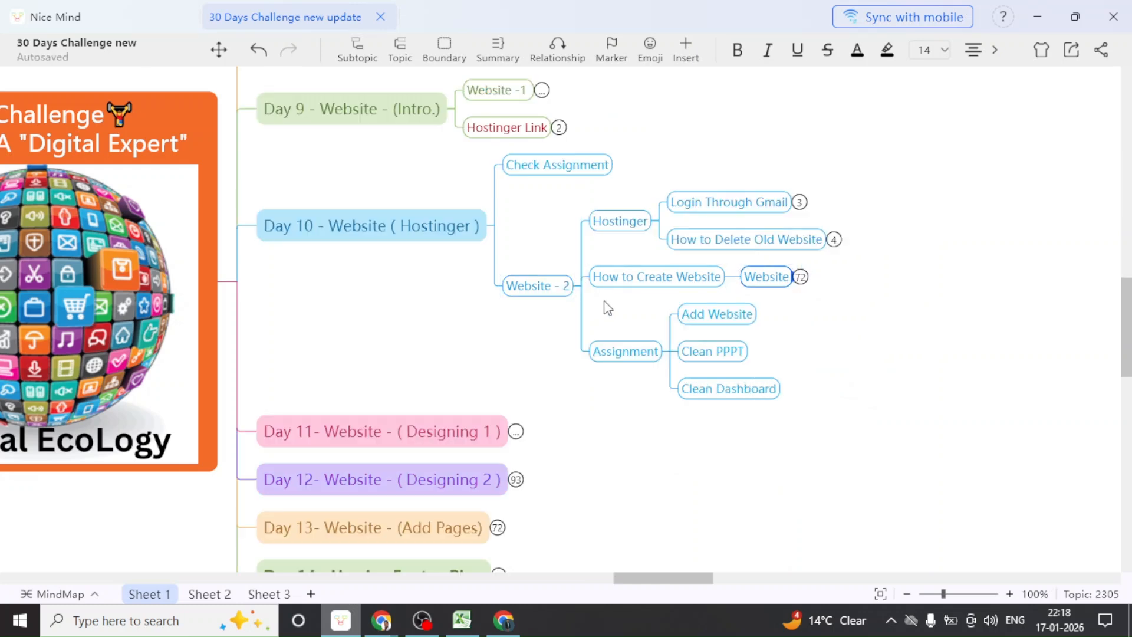
left_click(582, 287)
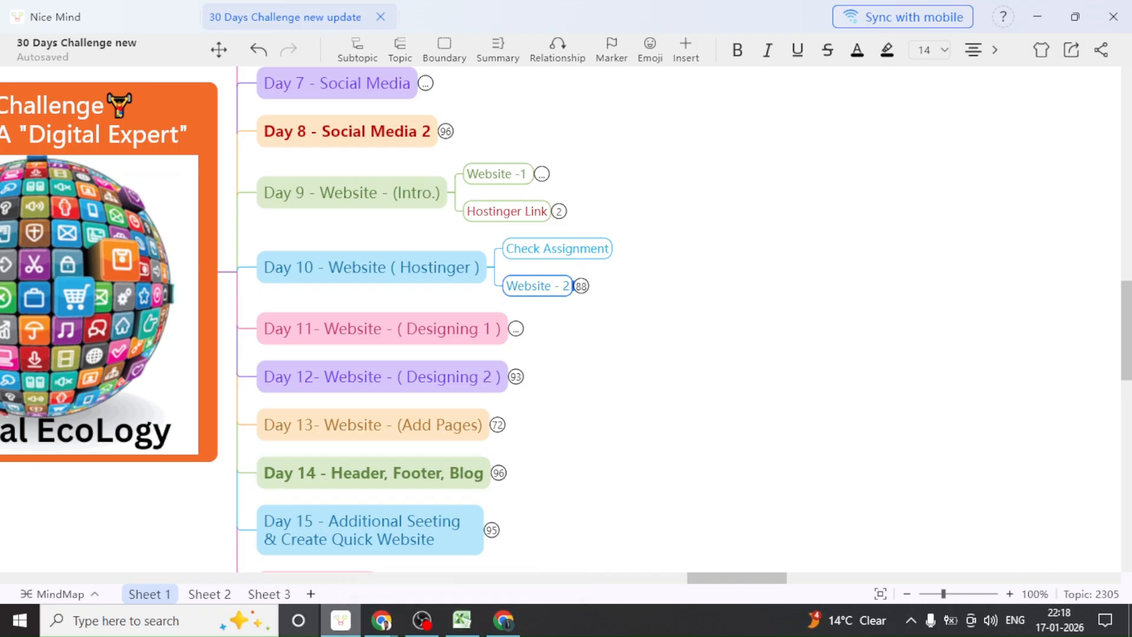
left_click(504, 623)
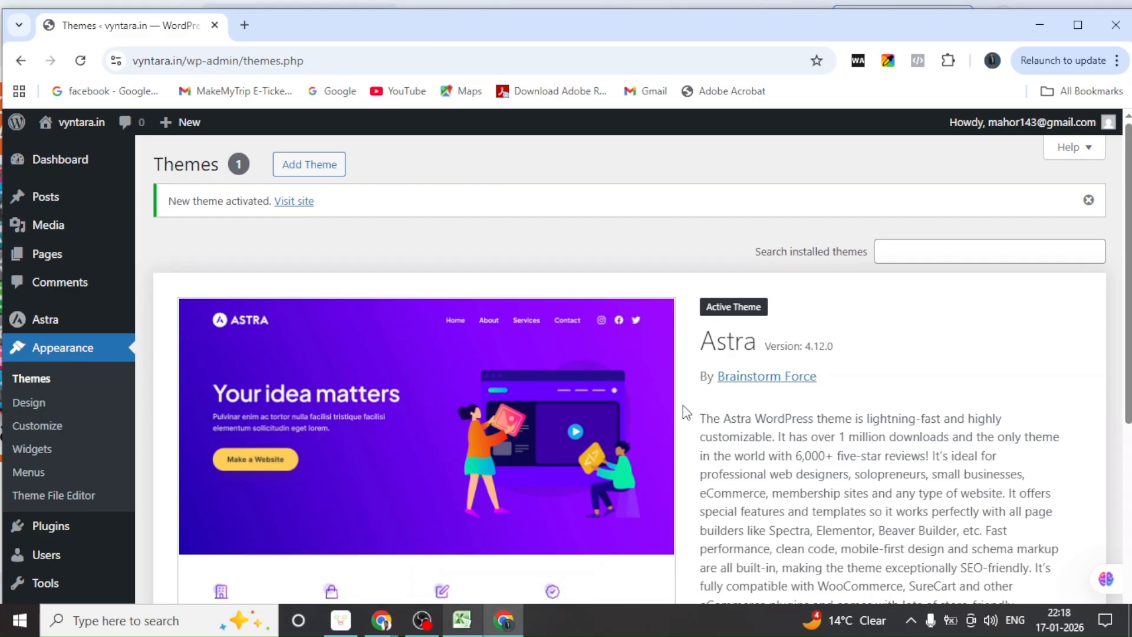
Scroll through the Astra theme details, then return to the '30 Days Challenge new update' map
scroll(70, 519, "down", 5)
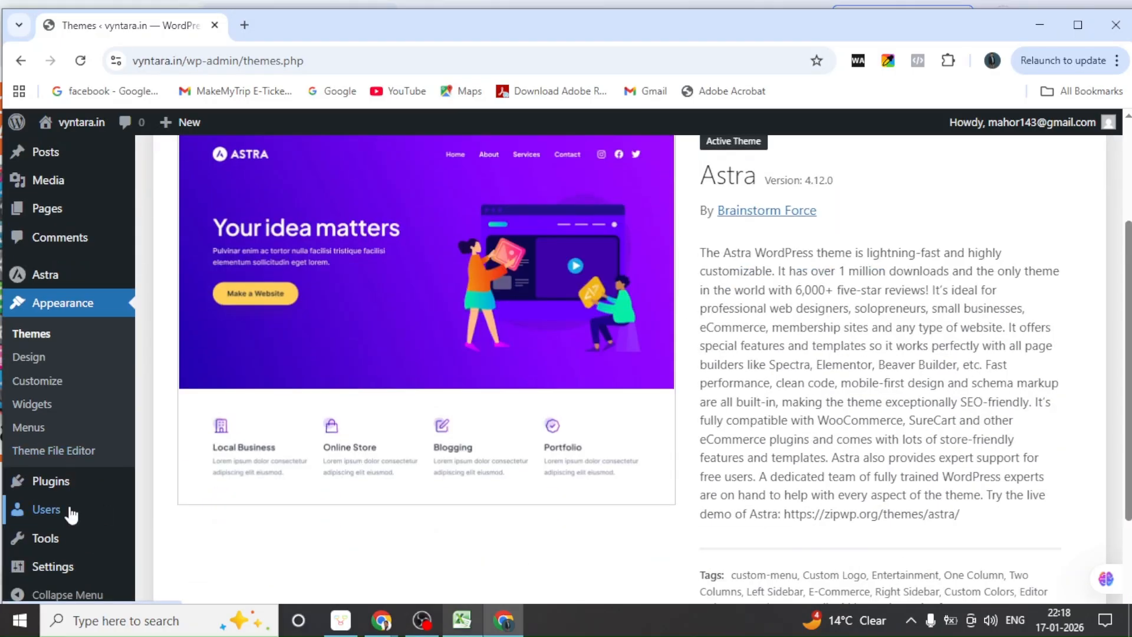
mouse_move(24, 569)
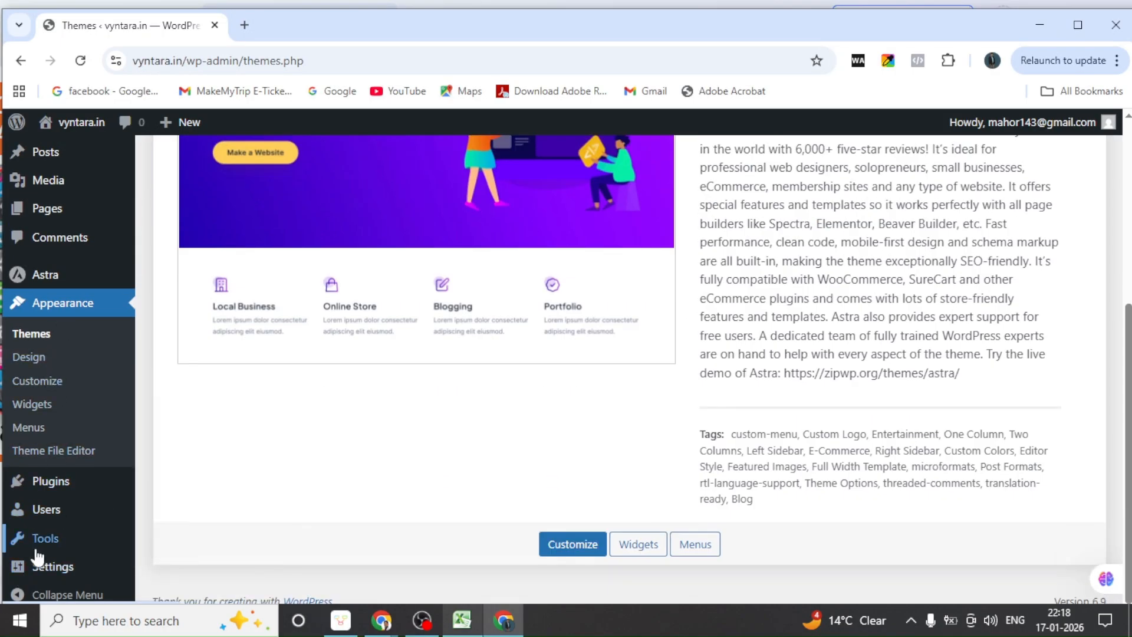
scroll(76, 340, "up", 4)
scroll(76, 330, "up", 3)
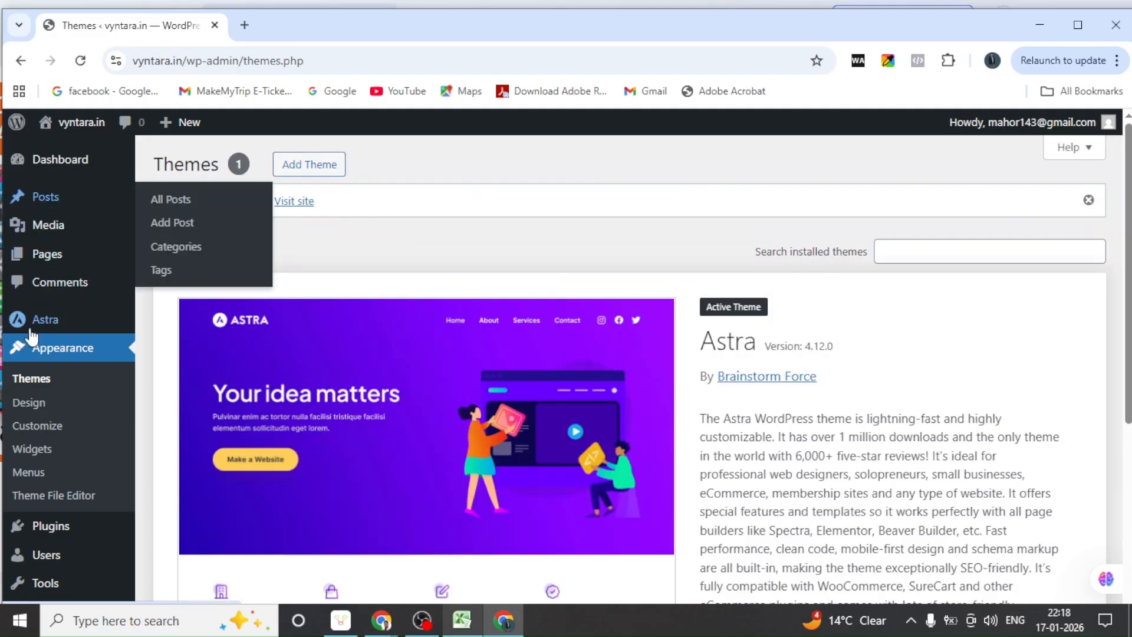
scroll(32, 401, "down", 4)
scroll(36, 516, "down", 2)
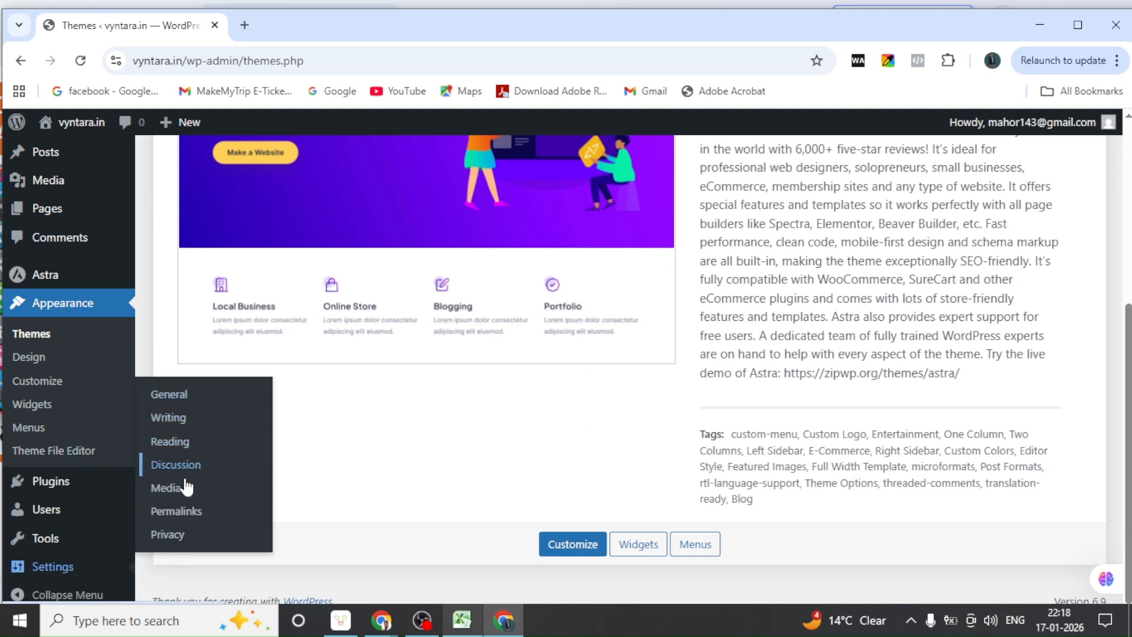
left_click(343, 630)
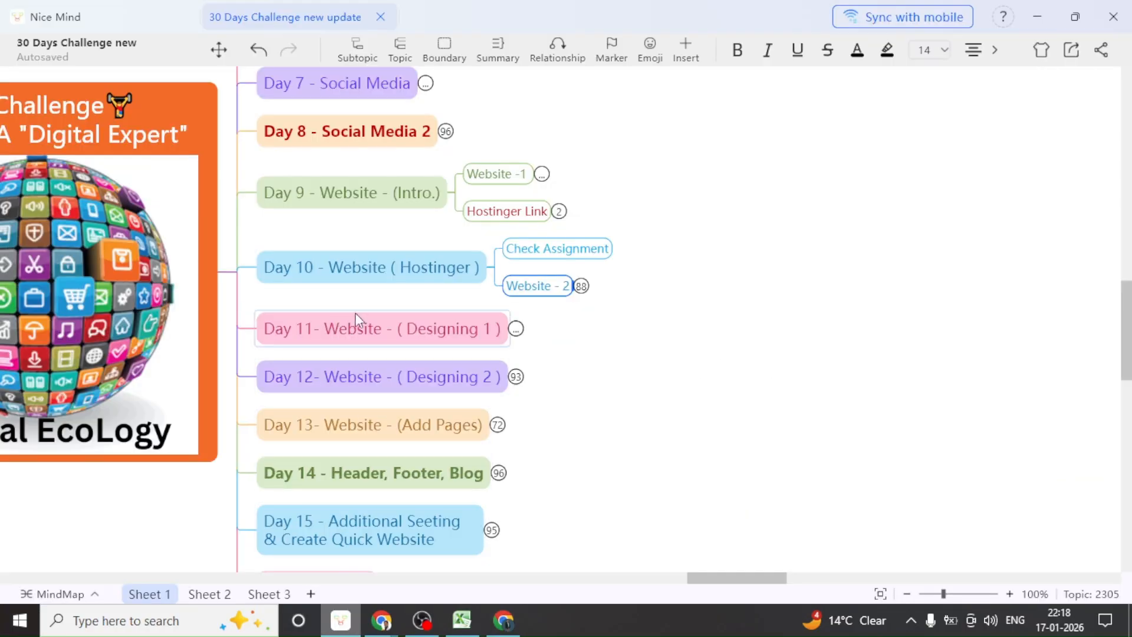
Expand Day 11 and its Website branch, then Day 10's Website - 2, Website and Clean Dashboard
left_click(516, 330)
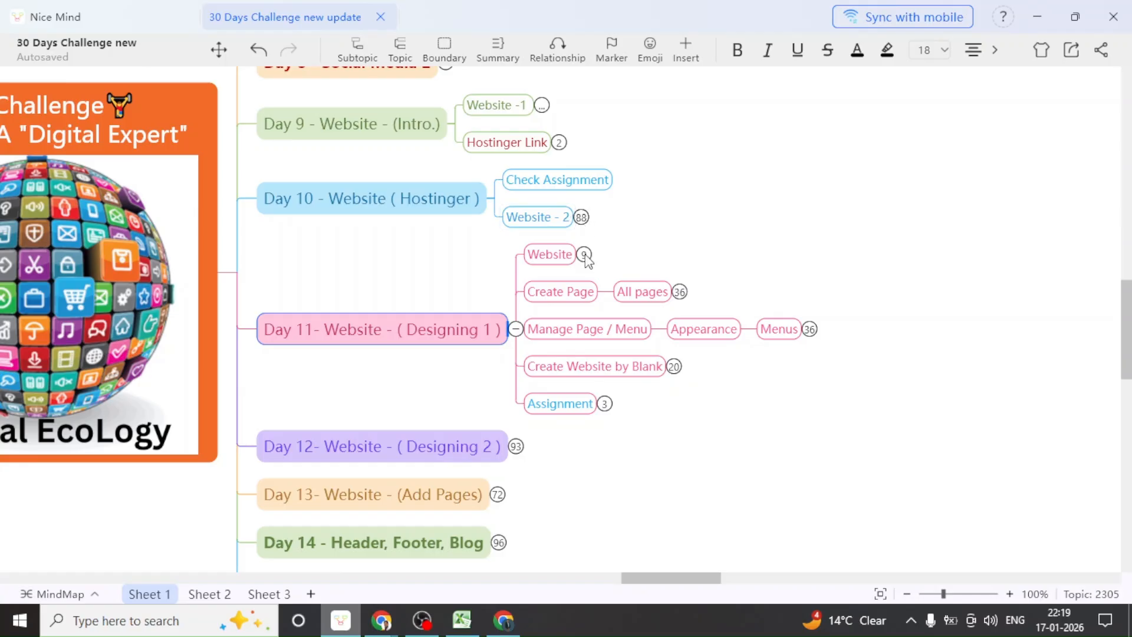
left_click(583, 255)
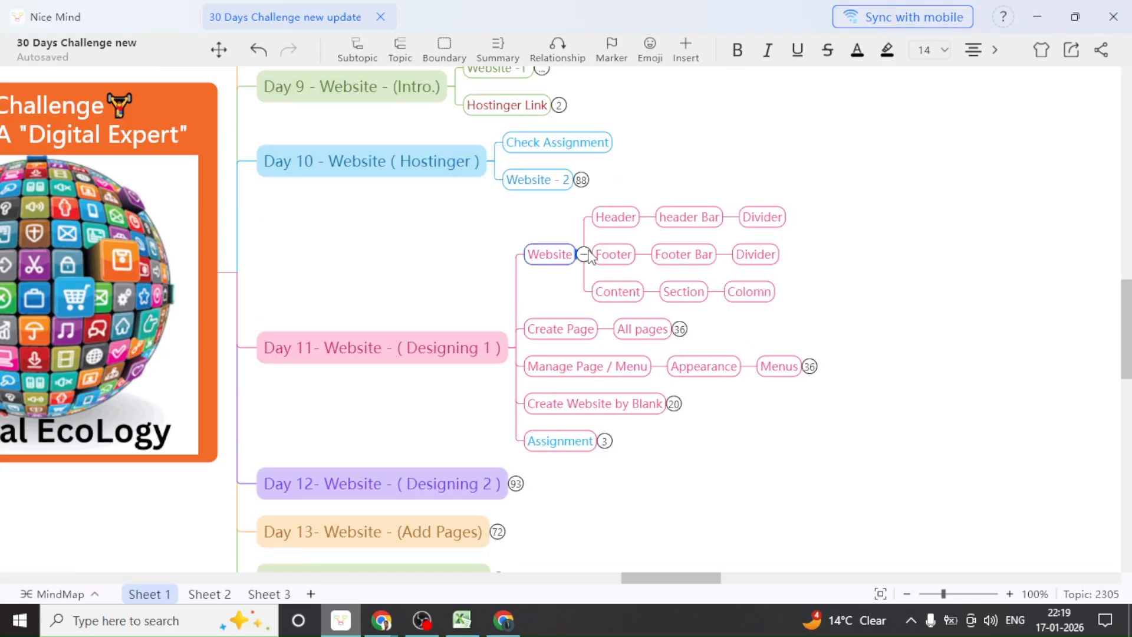
scroll(567, 277, "up", 1)
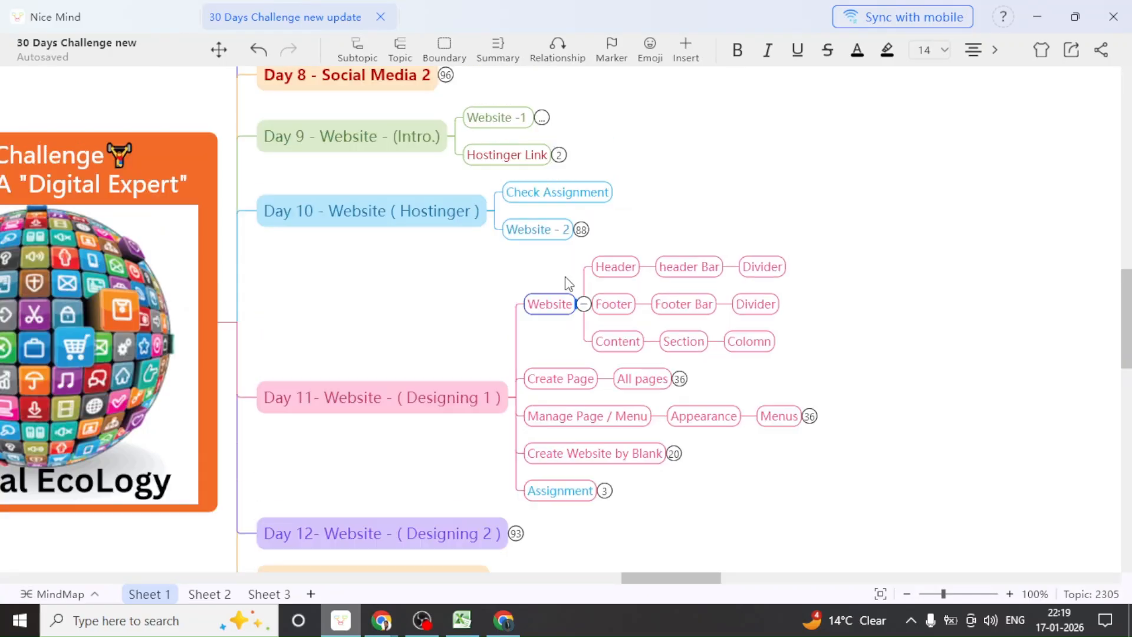
left_click(583, 230)
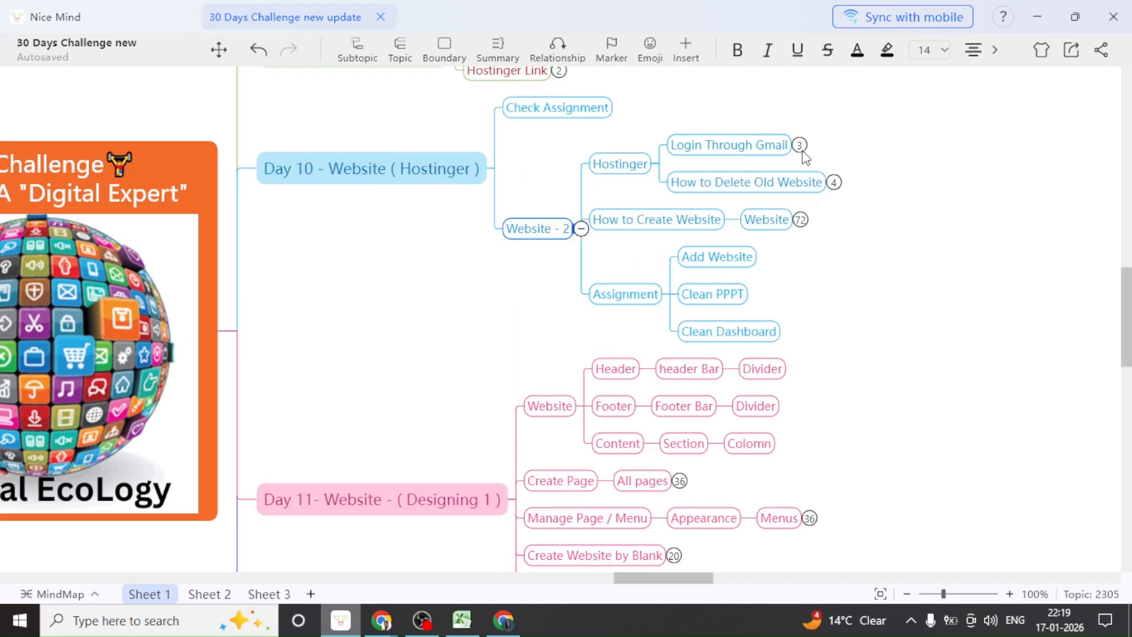
left_click(800, 220)
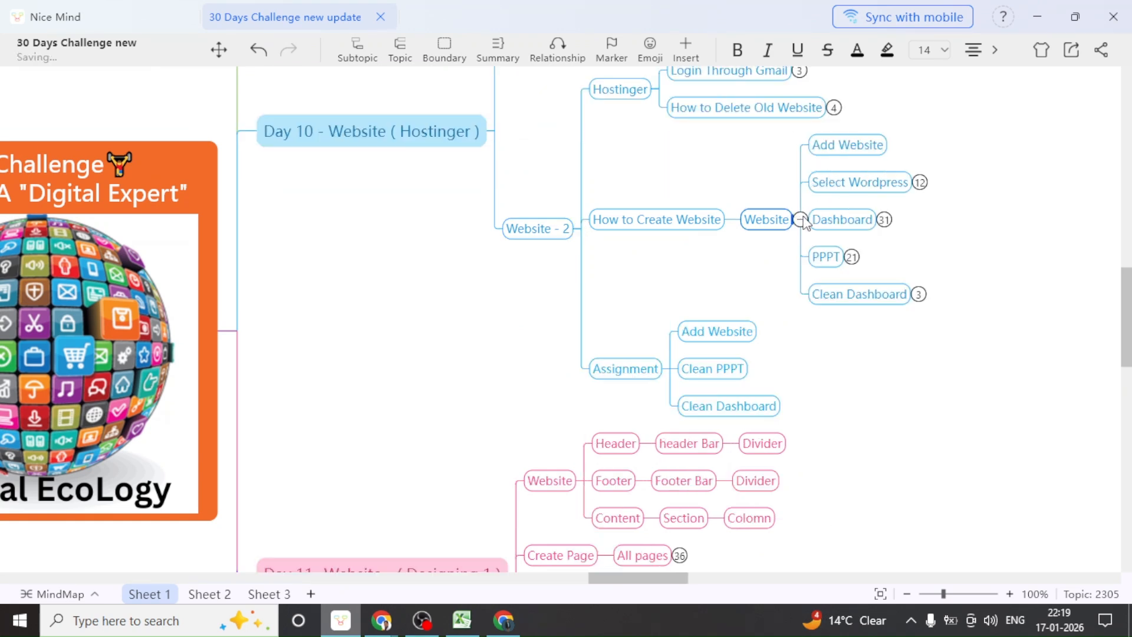
left_click(920, 295)
left_click_drag(930, 354, 746, 385)
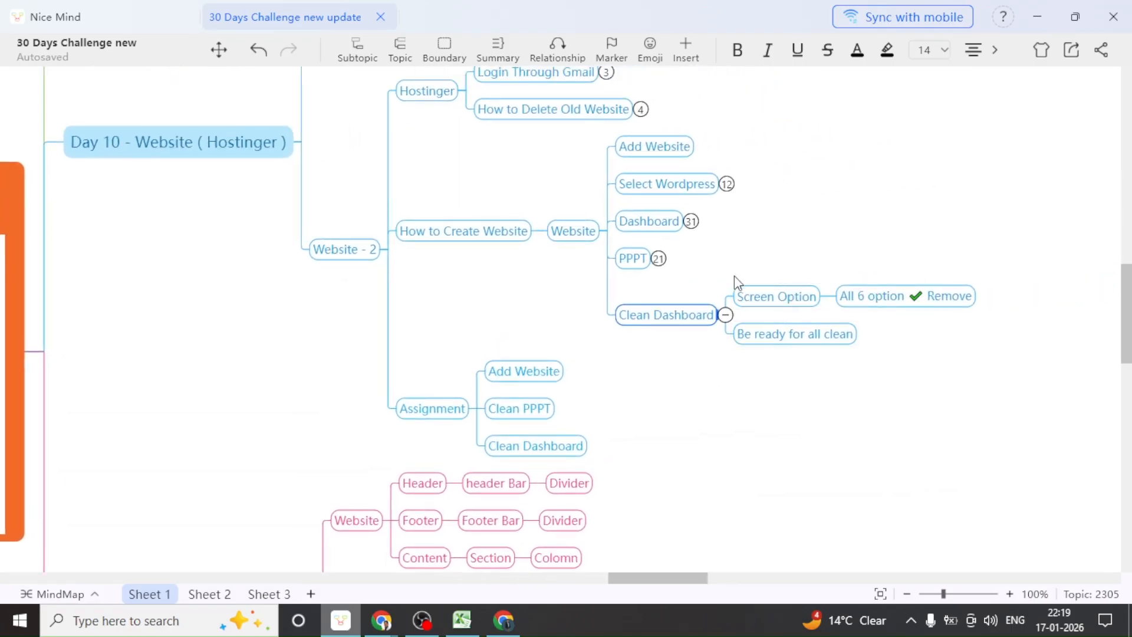
Expand Select Wordpress and Dashboard, briefly opening and closing the Post and Setting subtopics
left_click(727, 184)
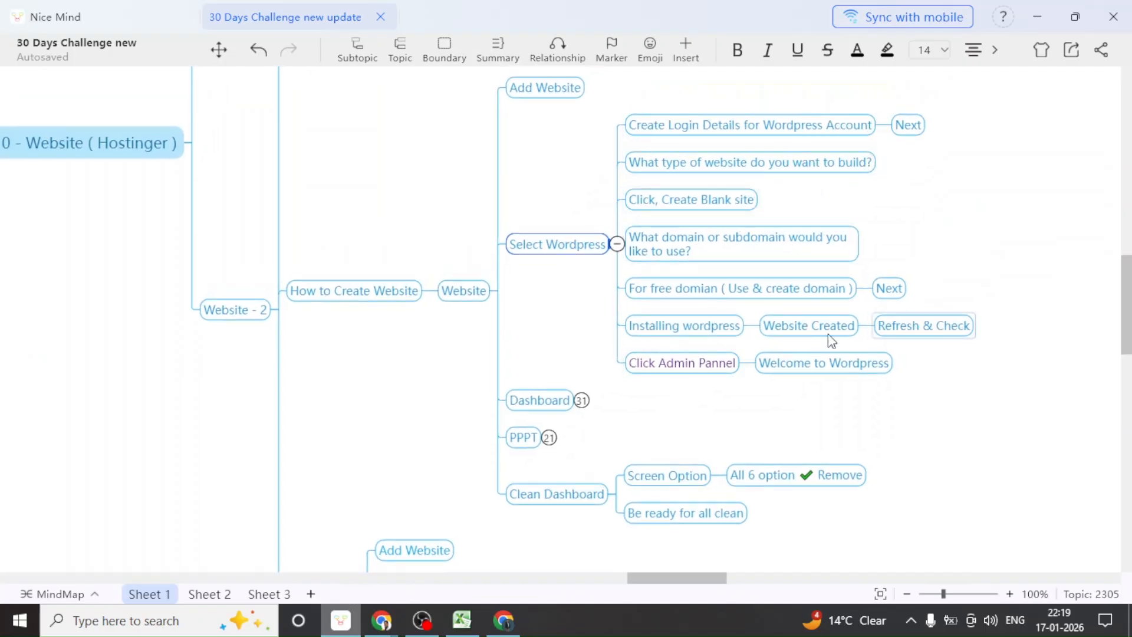
left_click(582, 401)
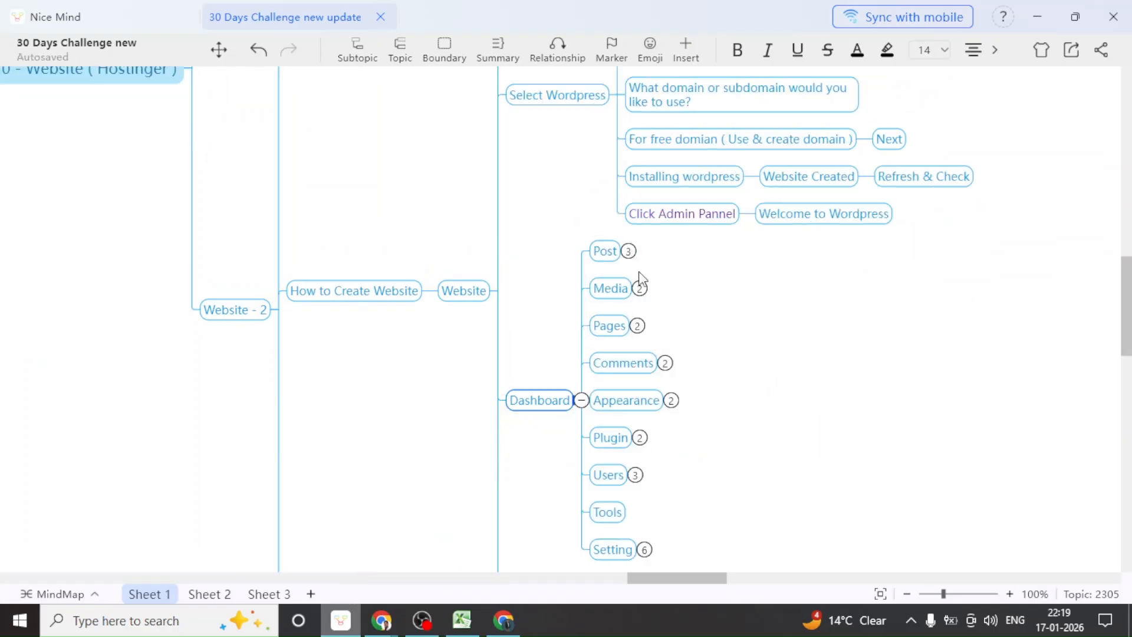
left_click(629, 251)
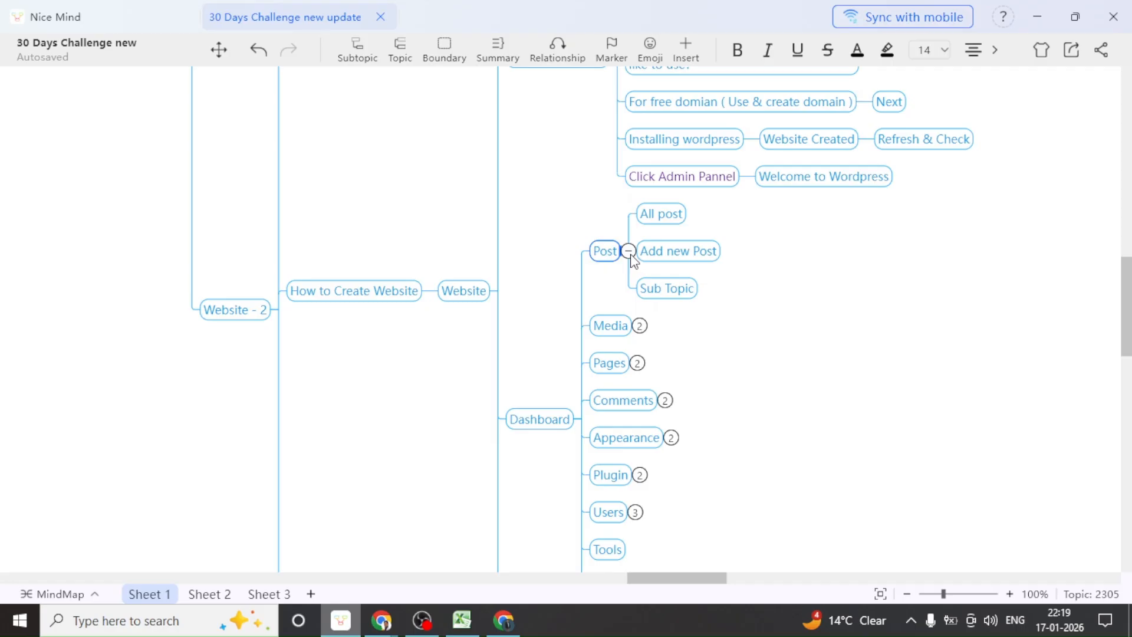
left_click(628, 251)
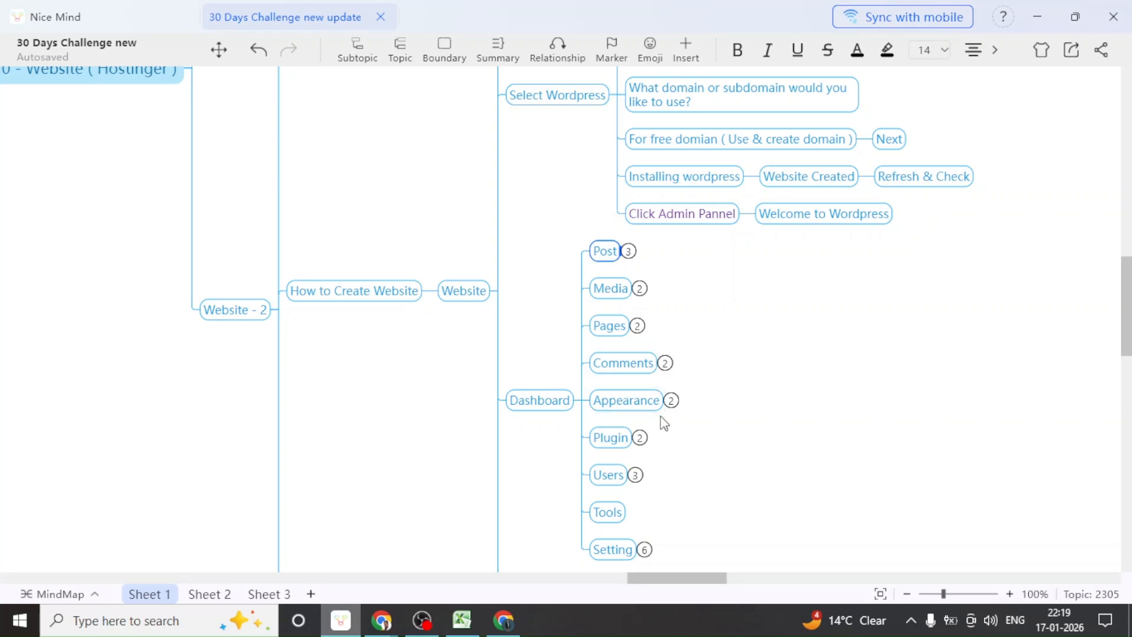
scroll(660, 415, "down", 1)
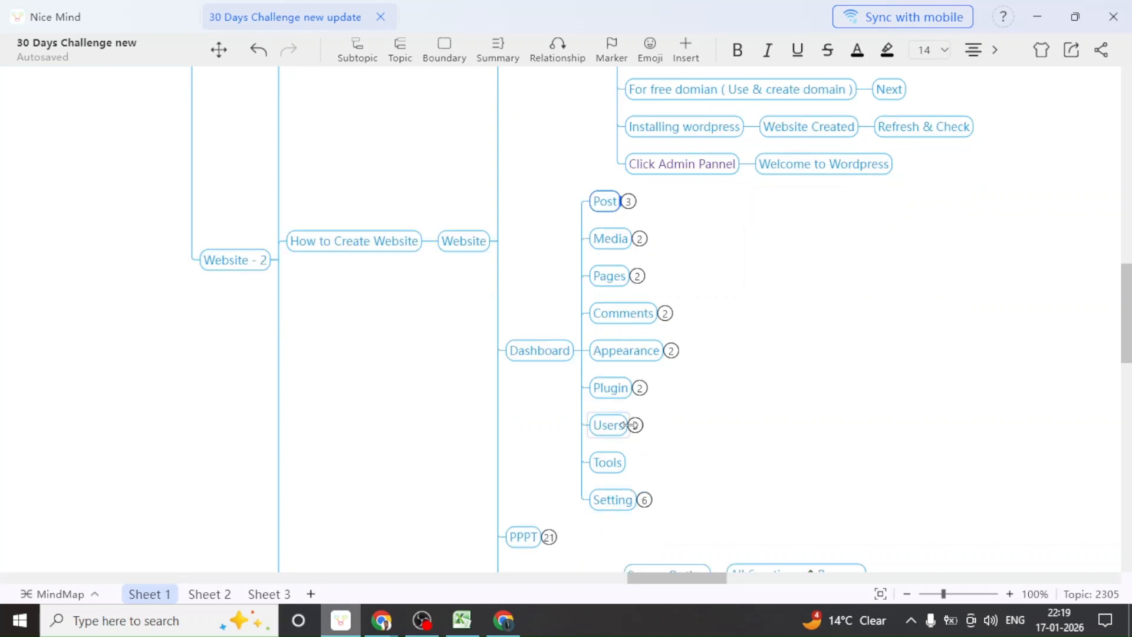
left_click(645, 500)
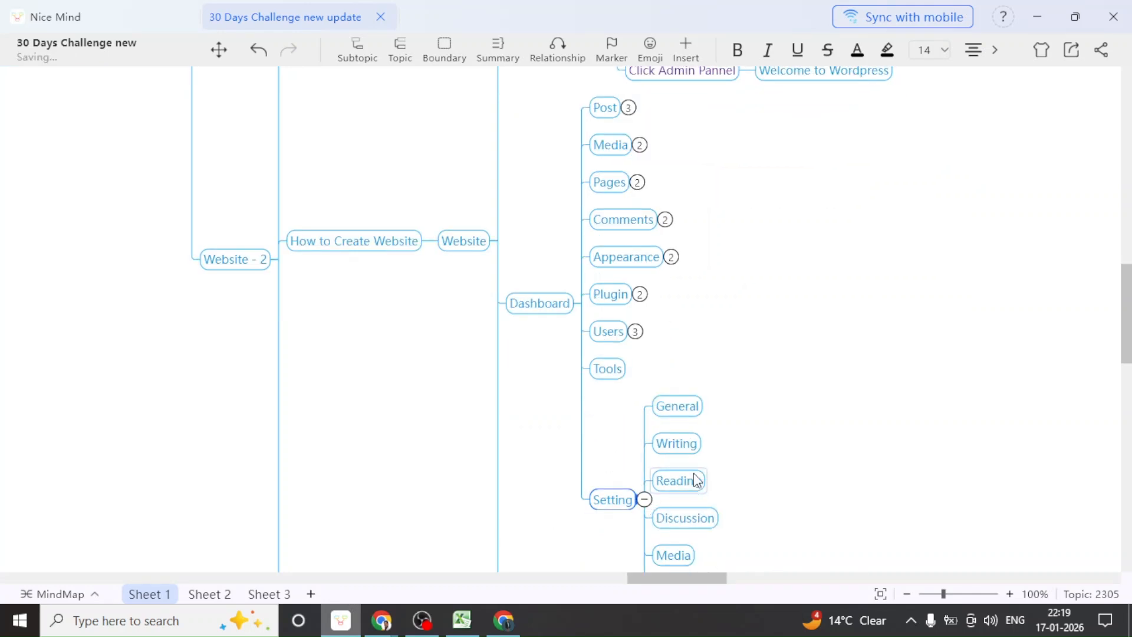
scroll(697, 481, "down", 2)
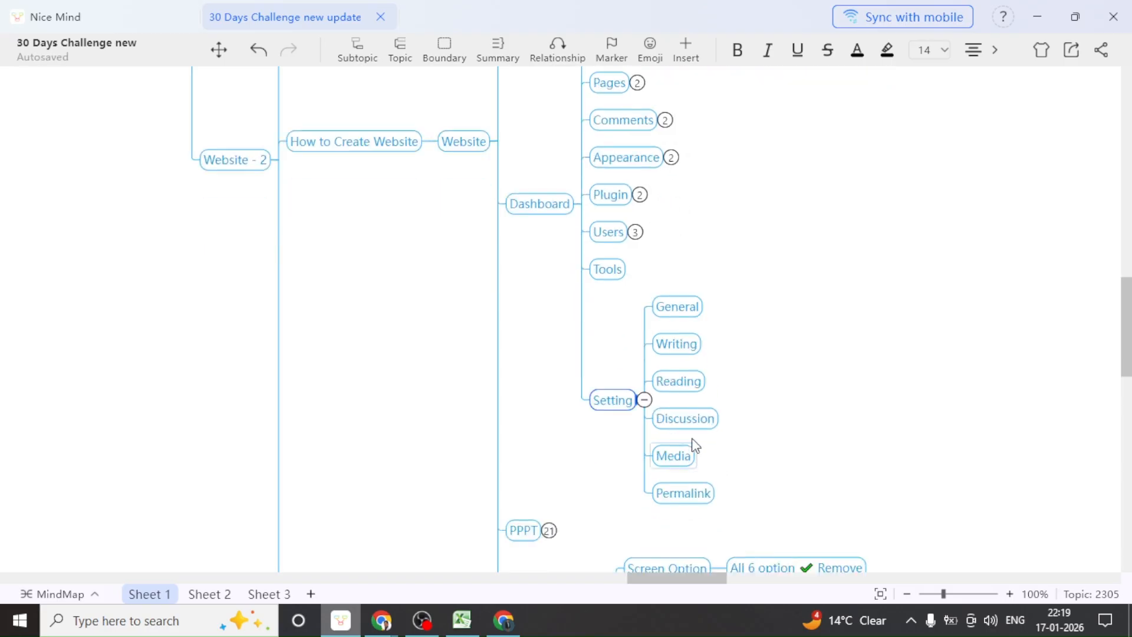
left_click(645, 401)
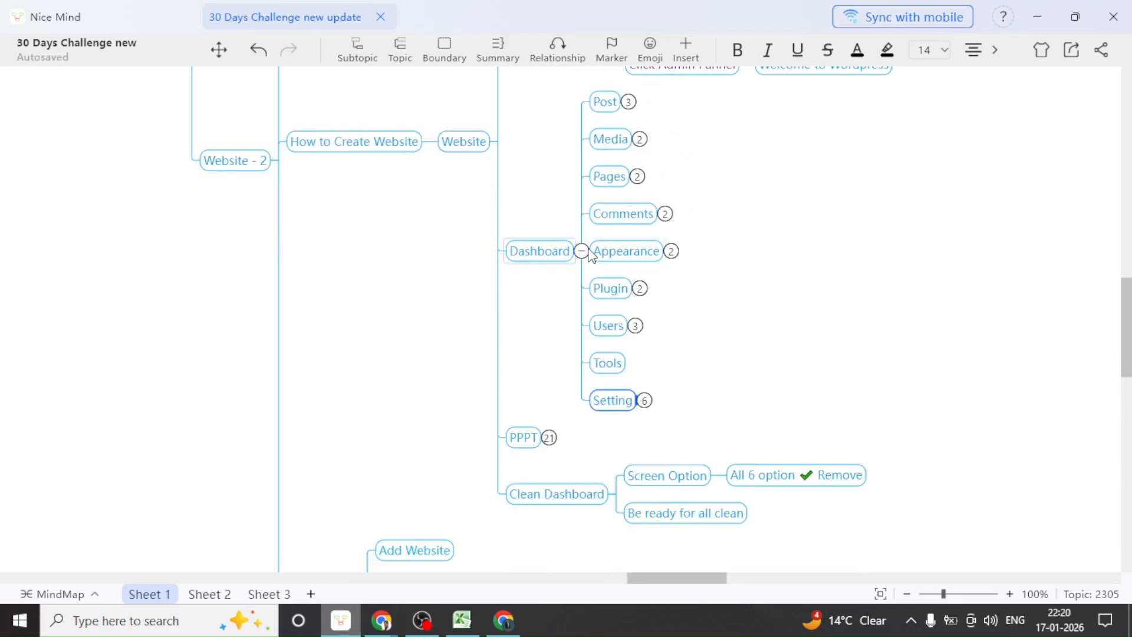
Collapse the Dashboard and Clean Dashboard branches
left_click(582, 251)
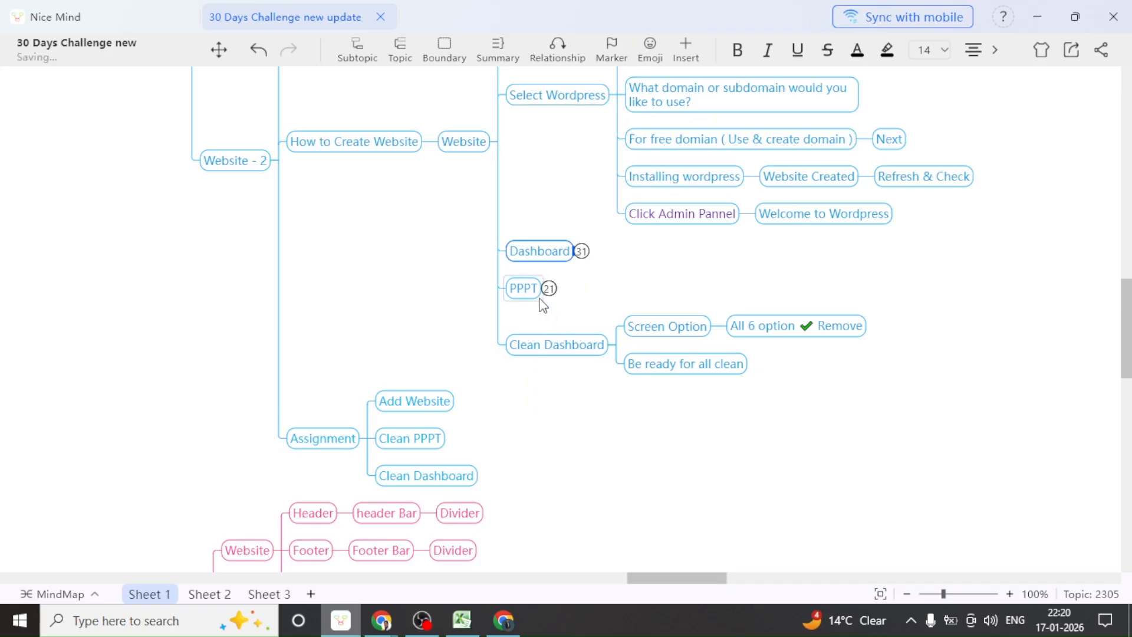
left_click(616, 344)
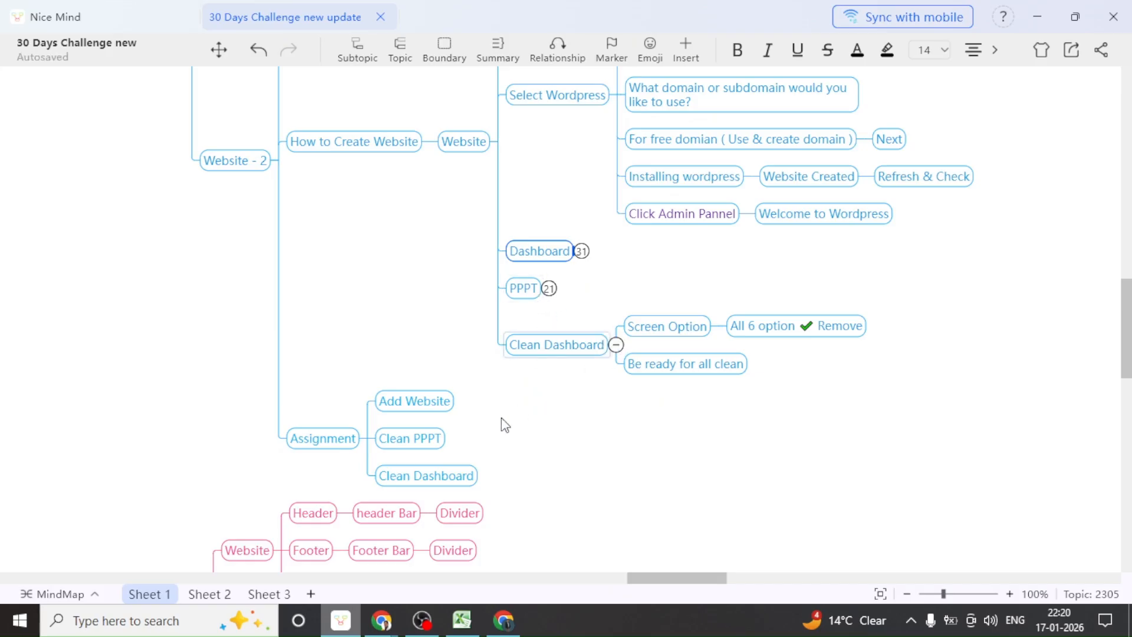
scroll(513, 412, "down", 3)
scroll(495, 427, "down", 2)
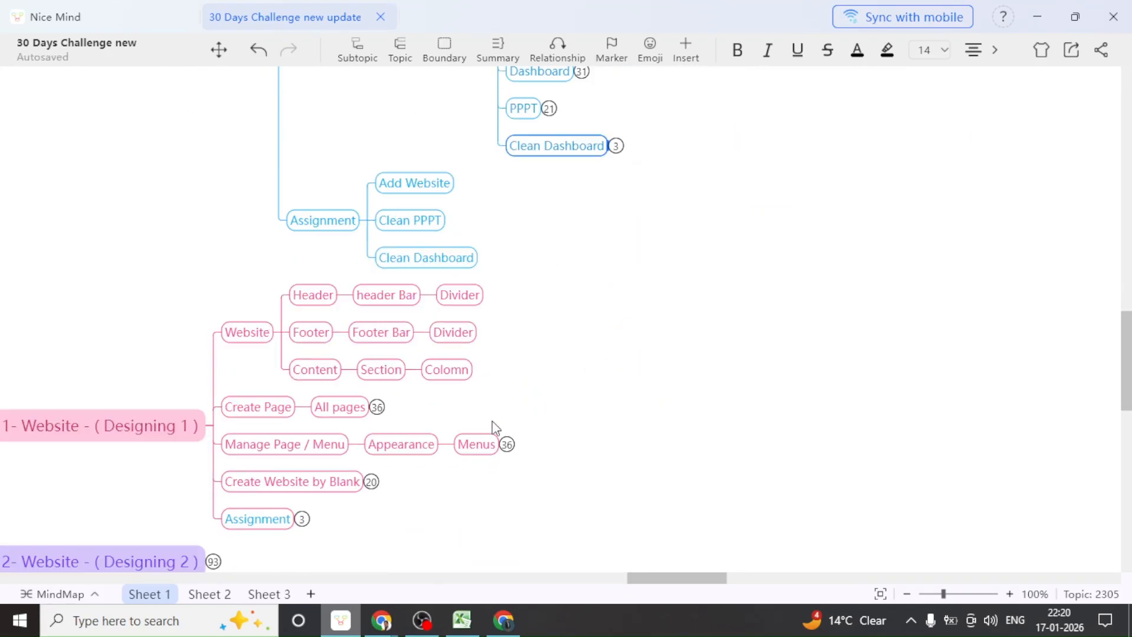
scroll(495, 471, "down", 1)
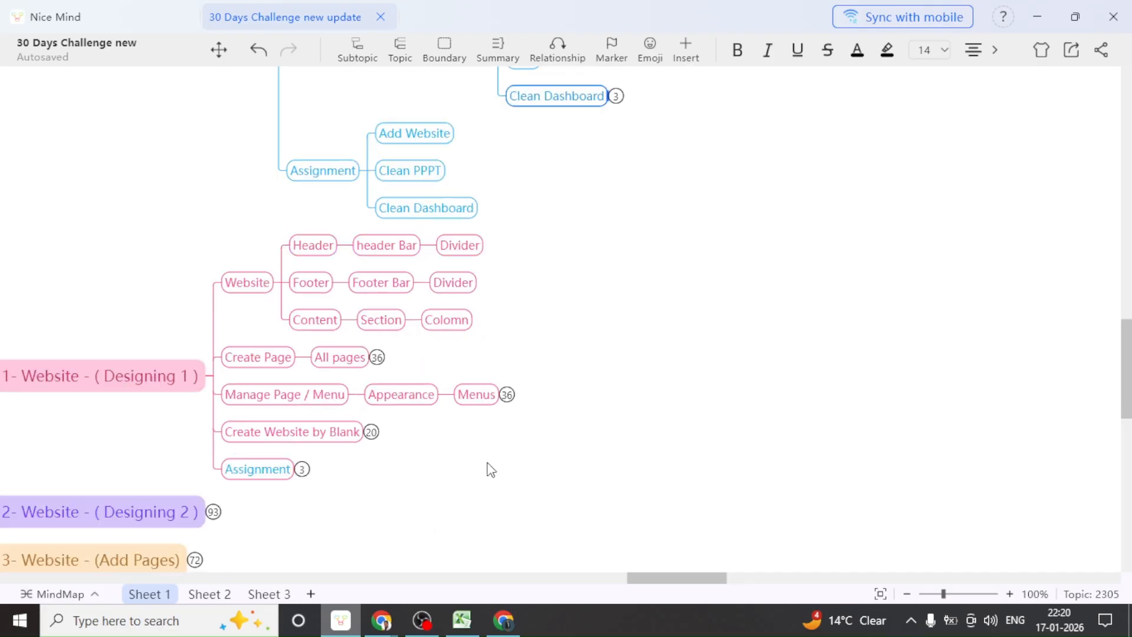
scroll(584, 430, "left", 4)
scroll(583, 429, "down", 1)
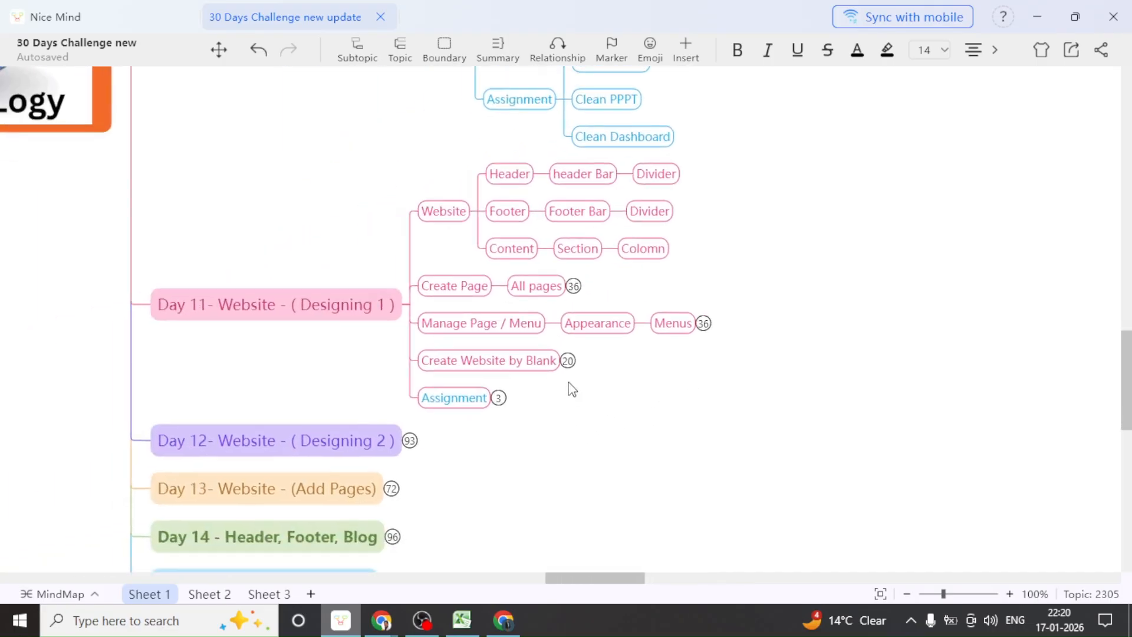
Expand Create Website by Blank to show Home Page Design through Add Grid
left_click(567, 361)
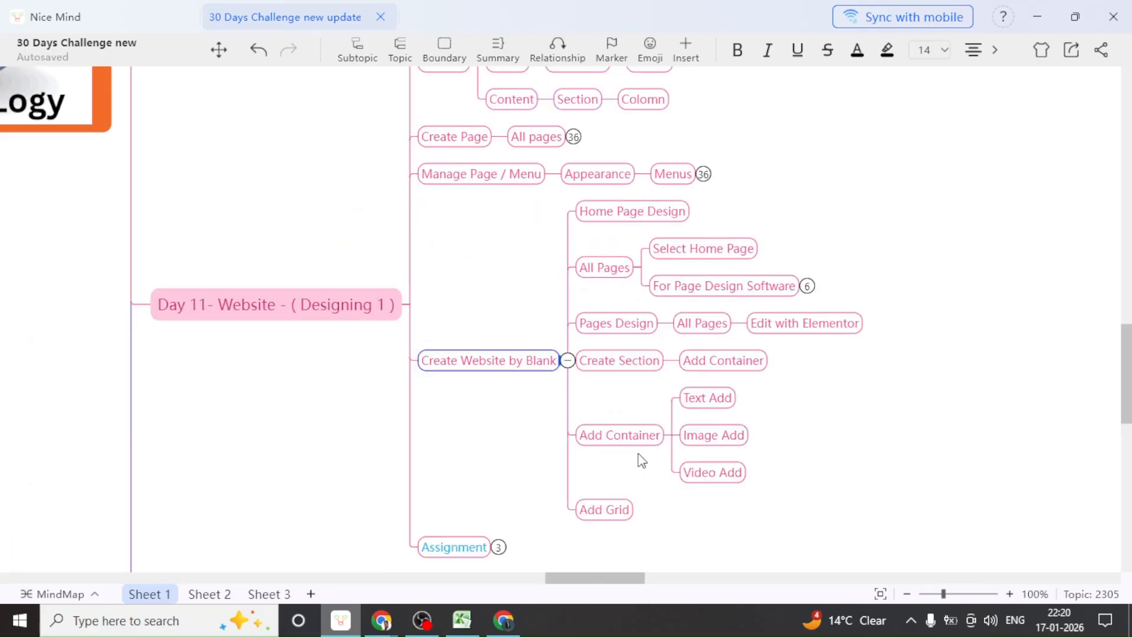
scroll(637, 452, "up", 1)
scroll(632, 445, "up", 2)
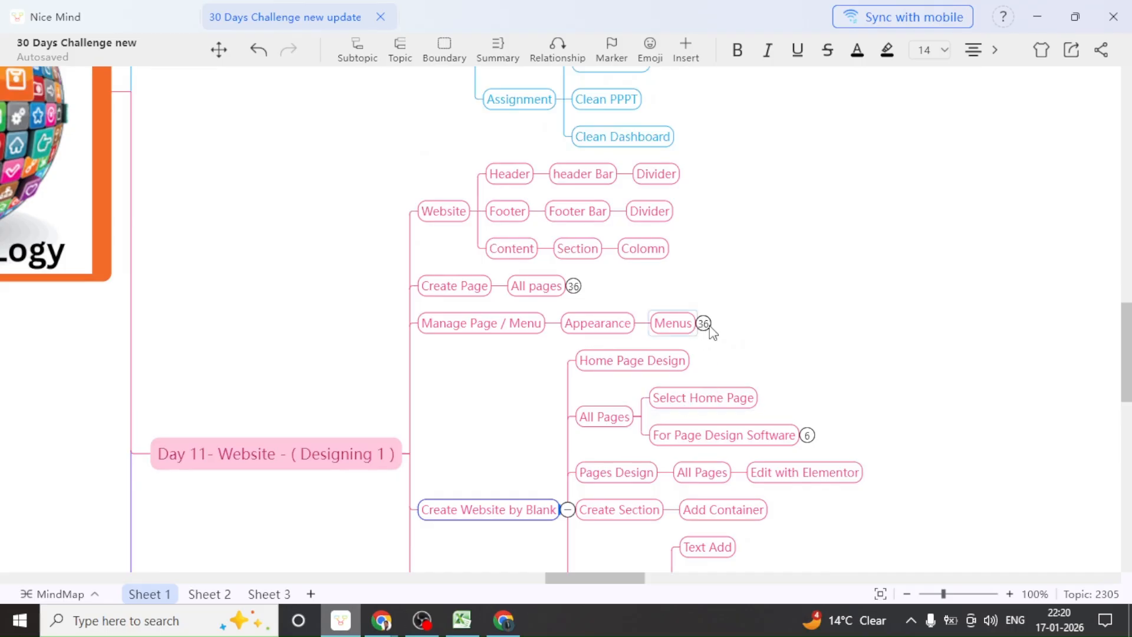
scroll(712, 332, "down", 3)
scroll(709, 343, "down", 2)
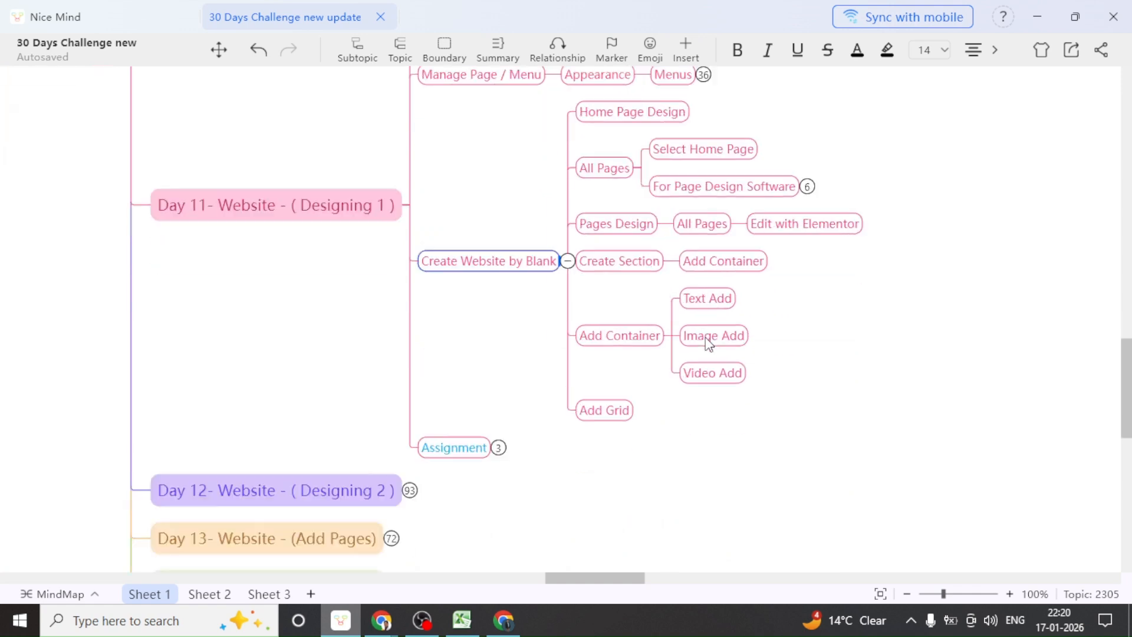
scroll(563, 422, "down", 1)
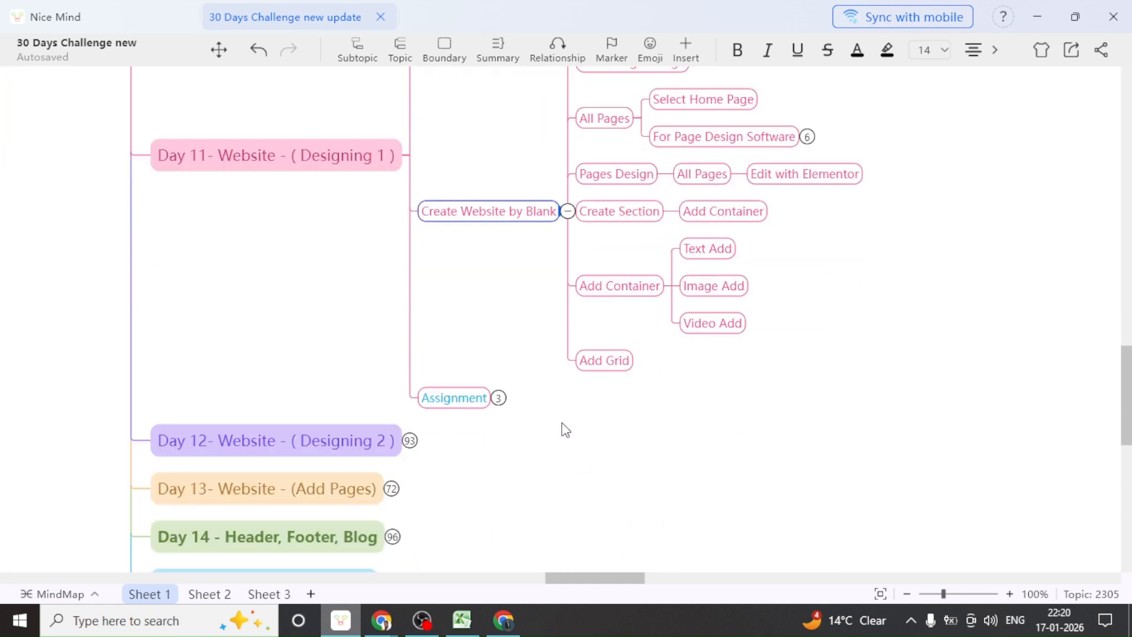
scroll(566, 430, "down", 1)
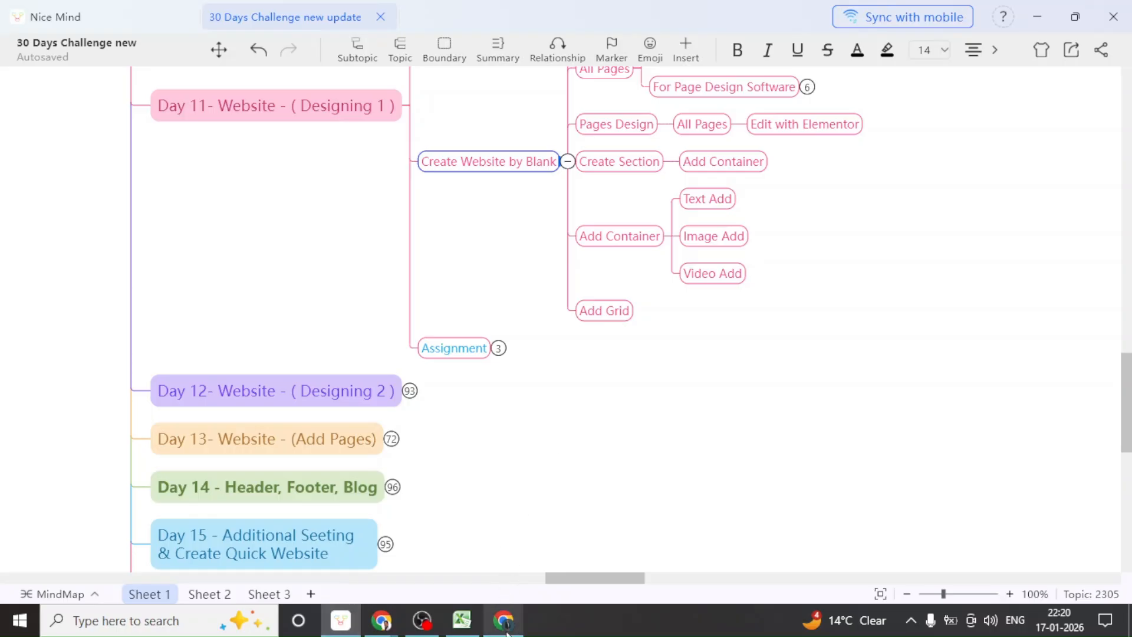
left_click(506, 631)
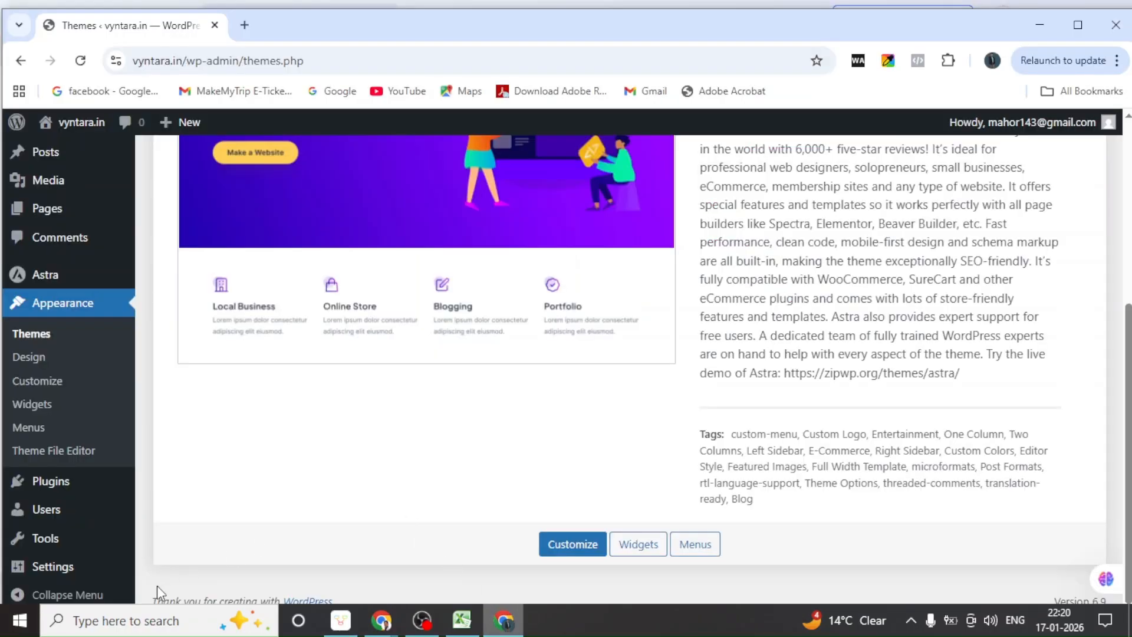
Open Settings > General for vyntara.in and place the cursor in the empty Tagline field
mouse_move(49, 571)
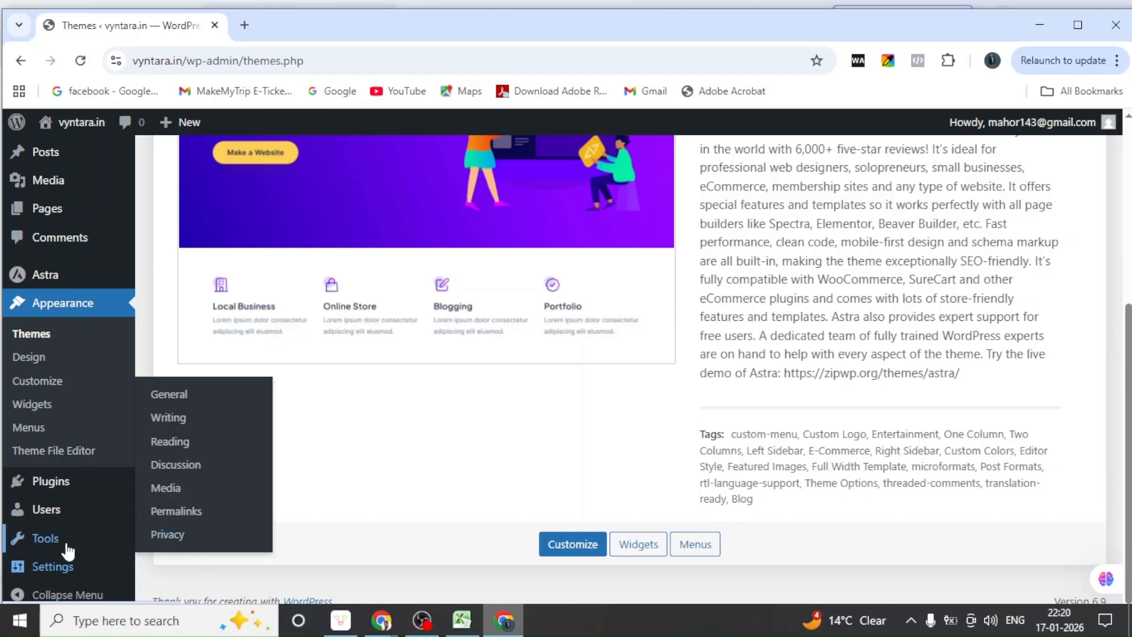
left_click(176, 399)
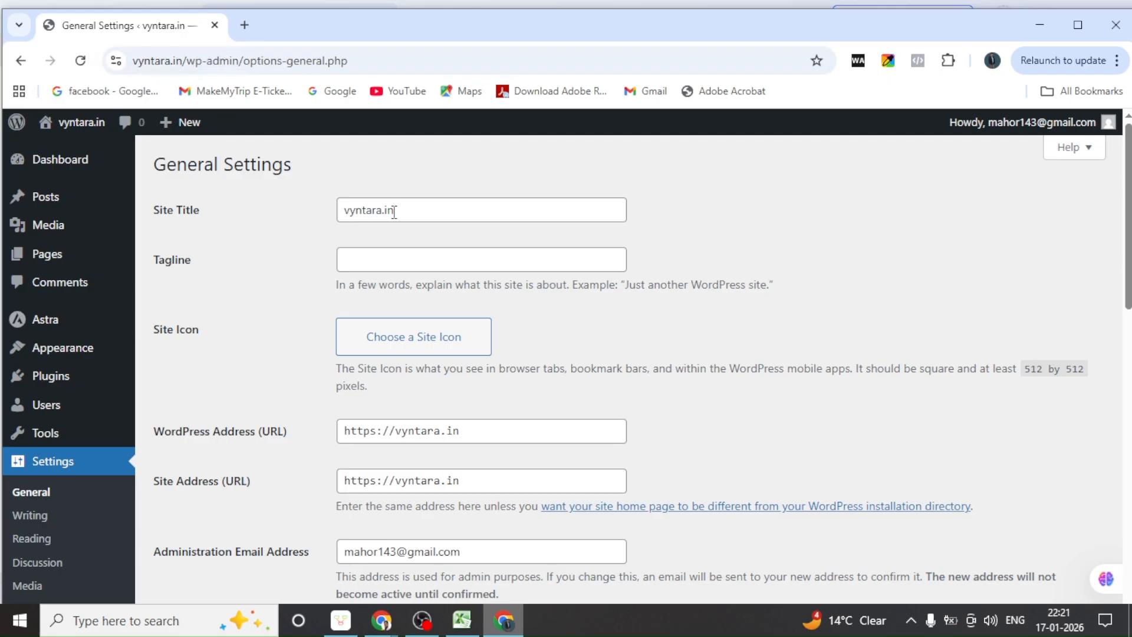
left_click(359, 259)
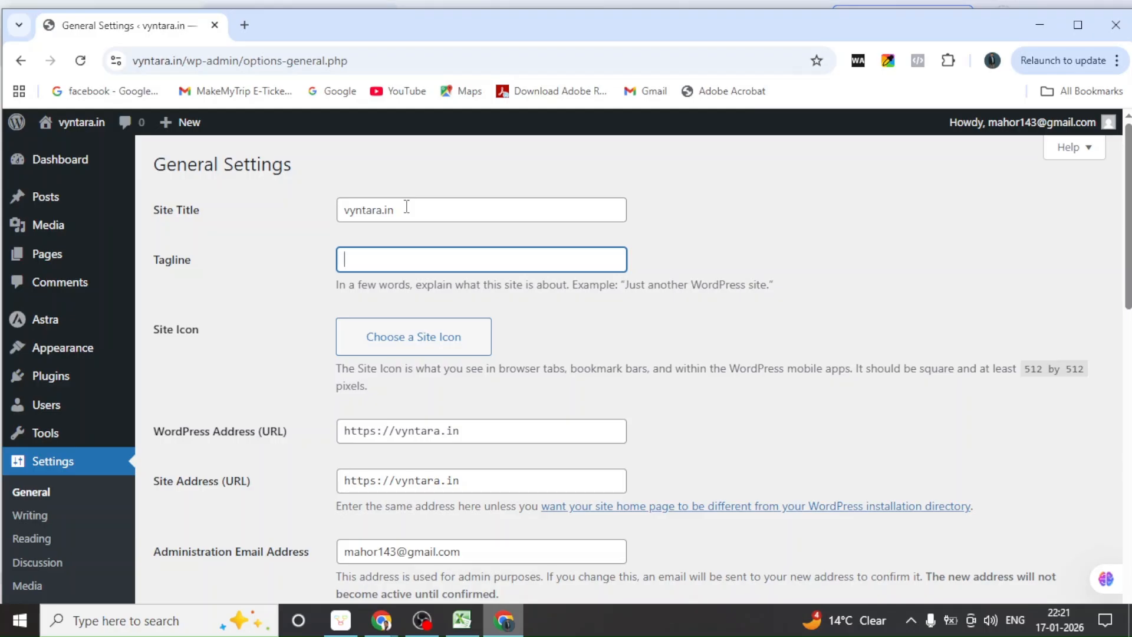
left_click(406, 210)
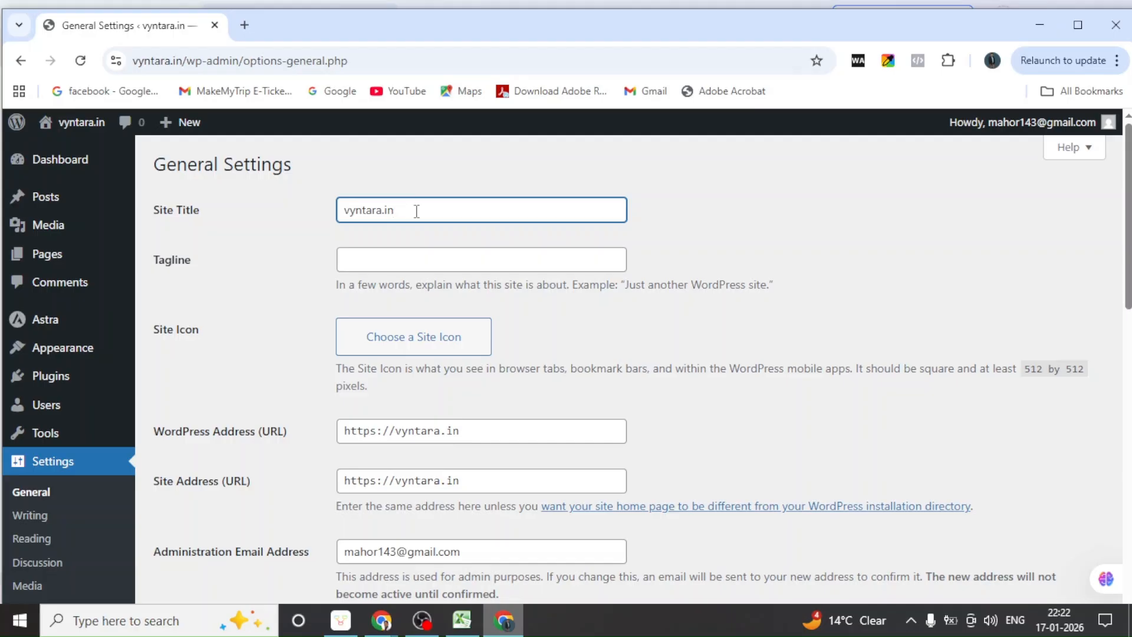
Clear 'vyntara.in' from Site Title and enter 'Website Development Taining School'
key("BackSpace")
key("BackSpace")
key("BackSpace")
key("BackSpace")
key("BackSpace")
key("BackSpace")
key("BackSpace")
key("BackSpace")
key("BackSpace")
key("BackSpace")
type("Web")
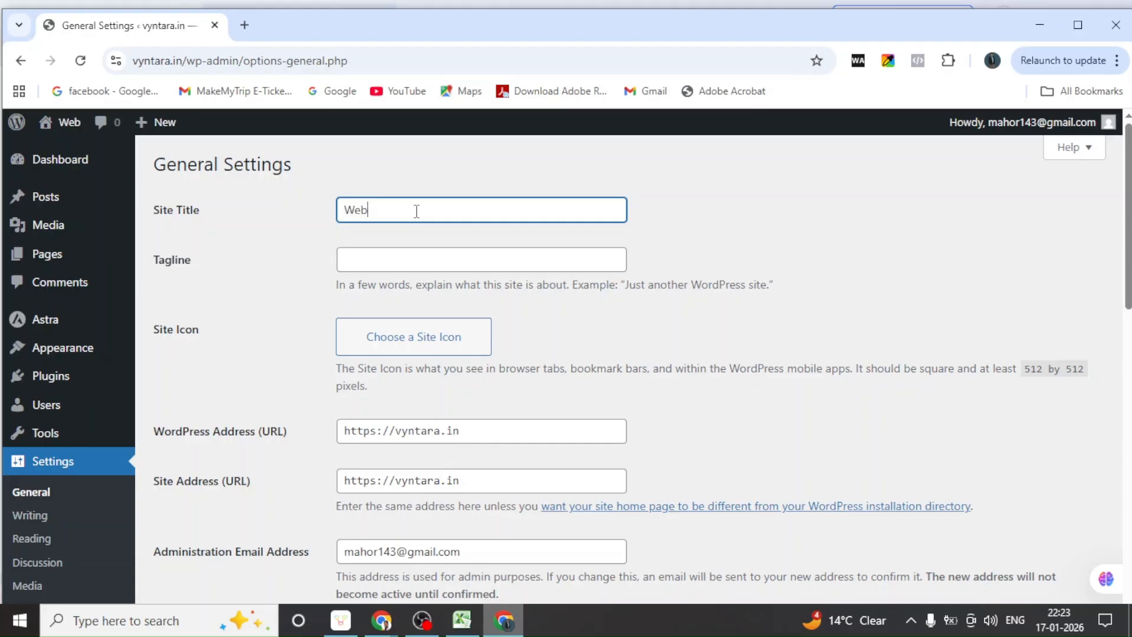
type("site")
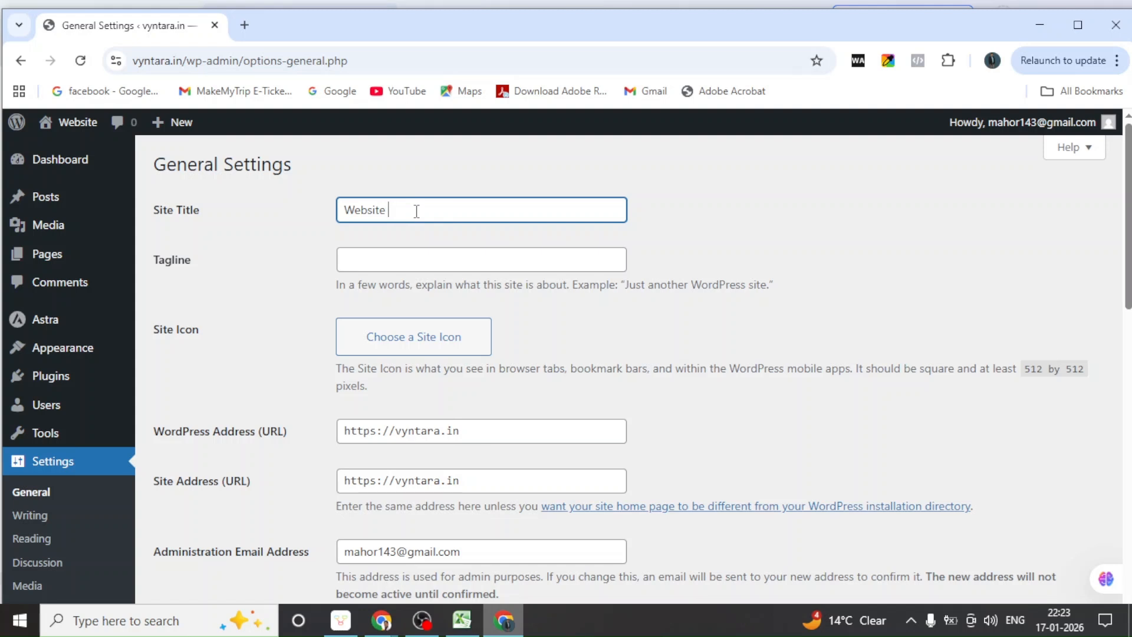
type(" Deve")
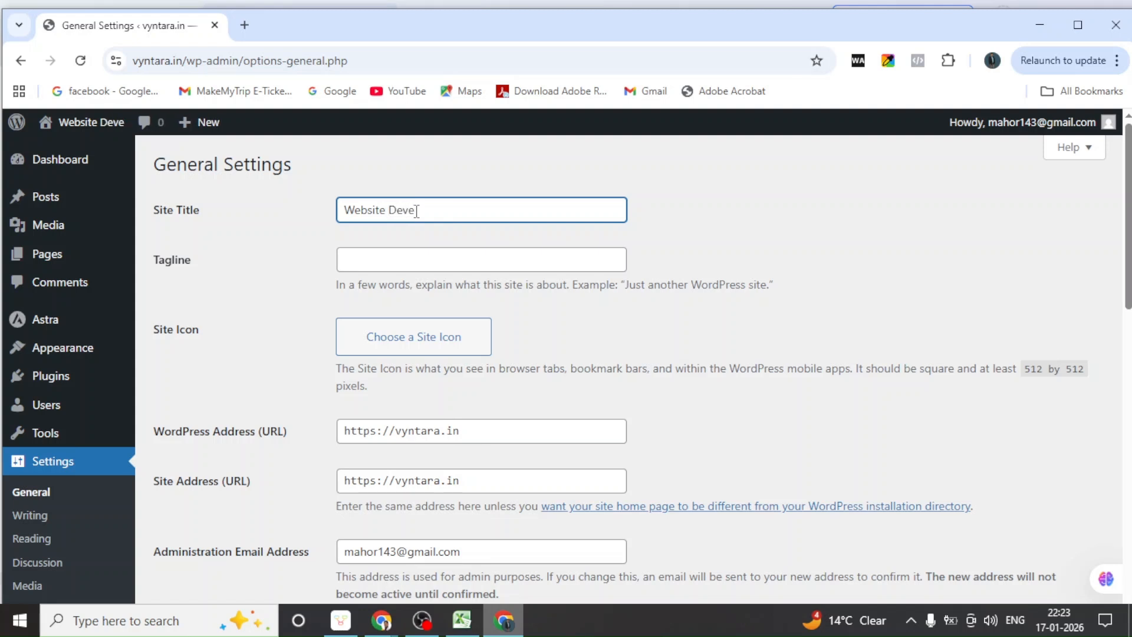
type("lopm")
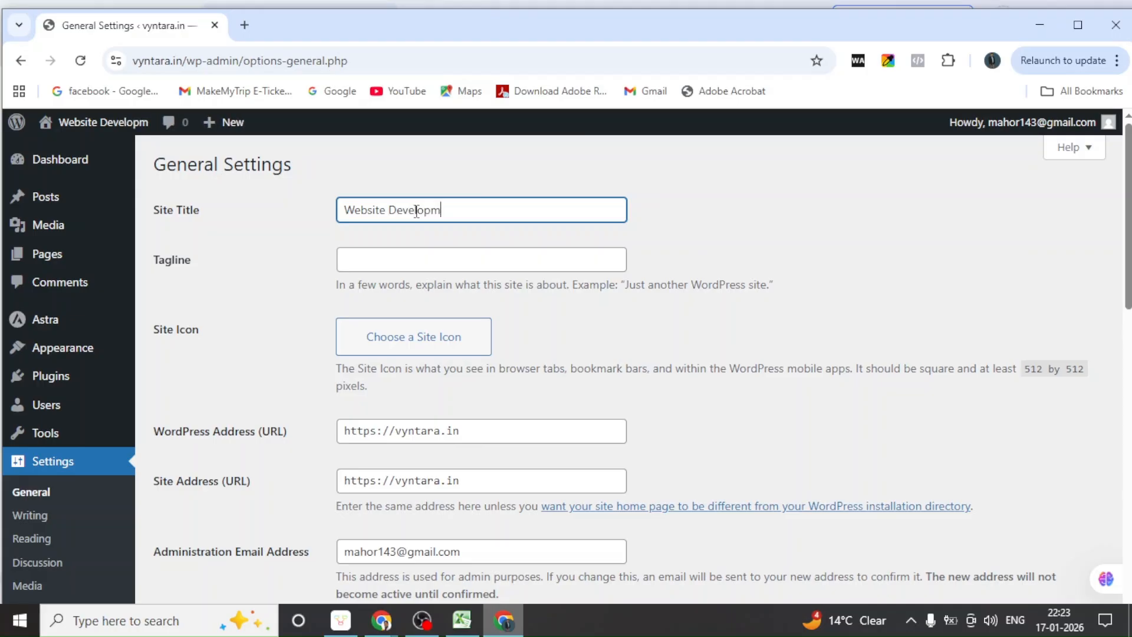
type("ent T")
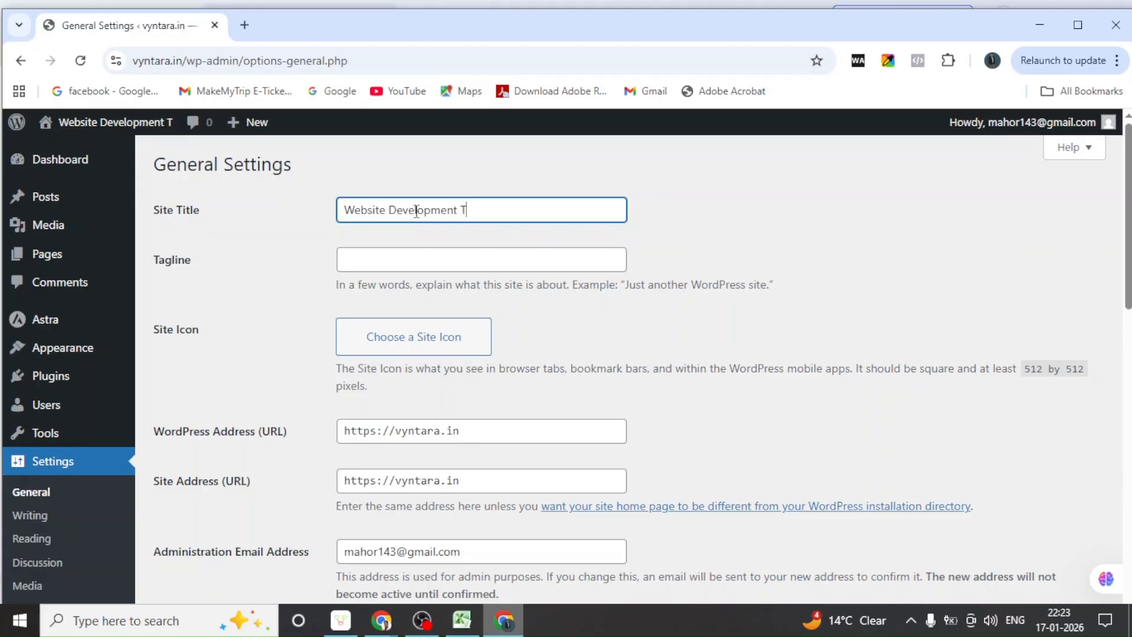
type("aining")
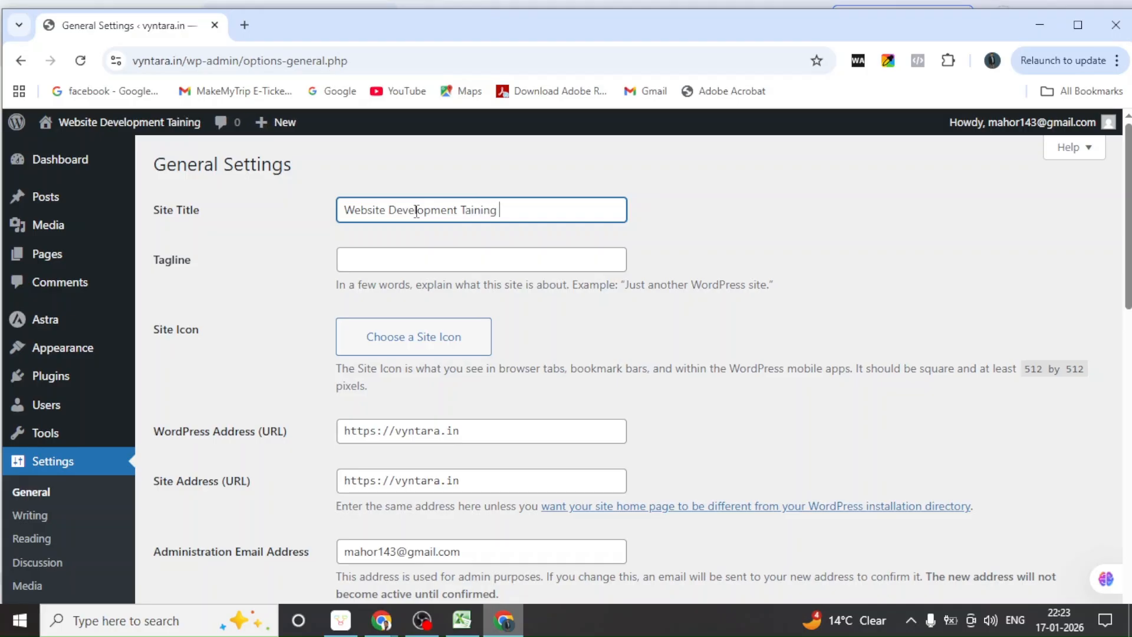
type("Sch")
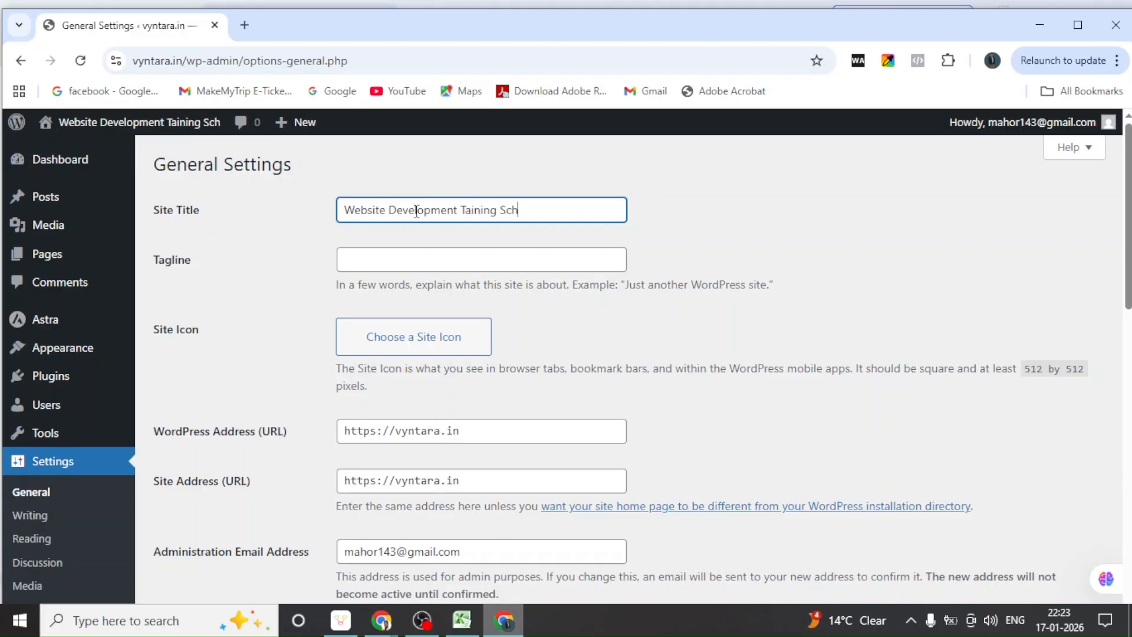
type("ool")
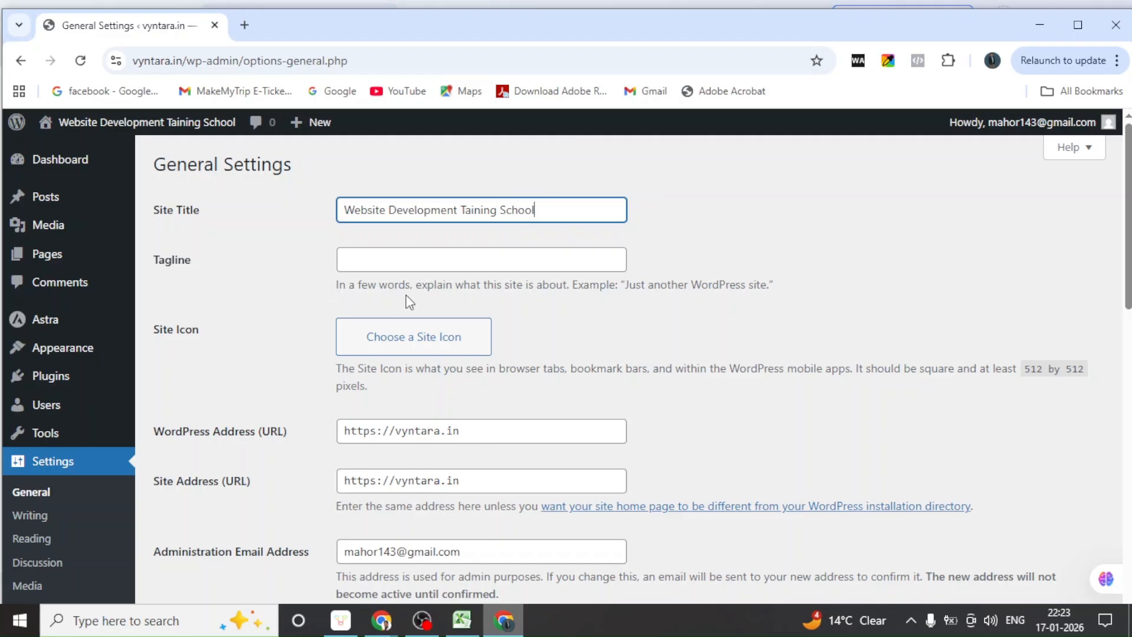
Enter the tagline 'KNowledge Is Power', then bring up the Chrome window previews
left_click(382, 262)
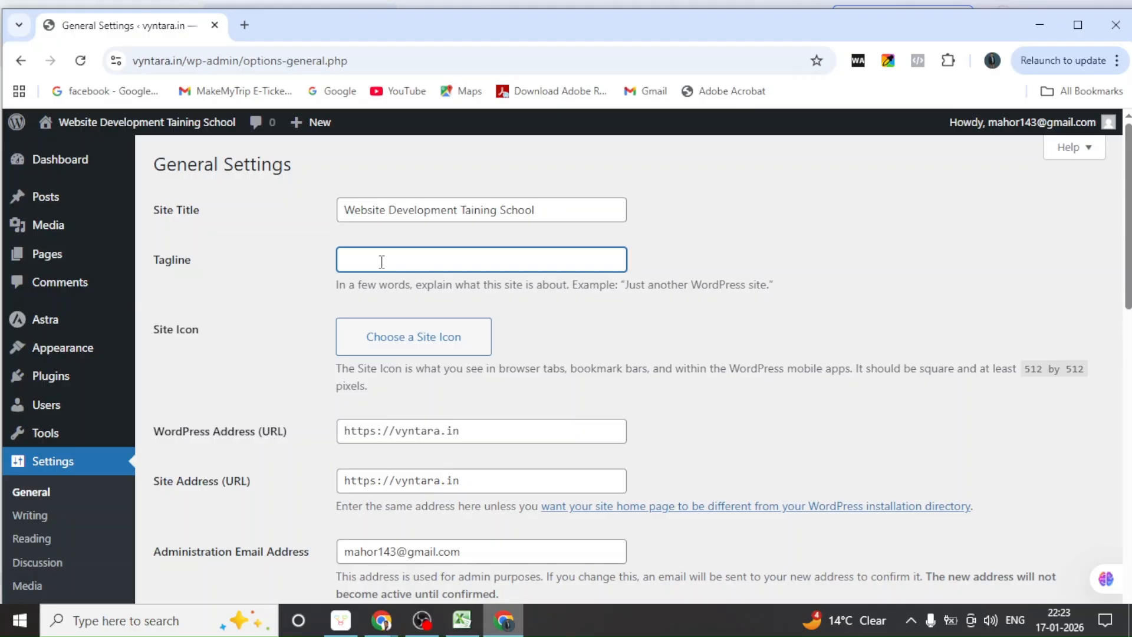
type("KNowledge Is Power")
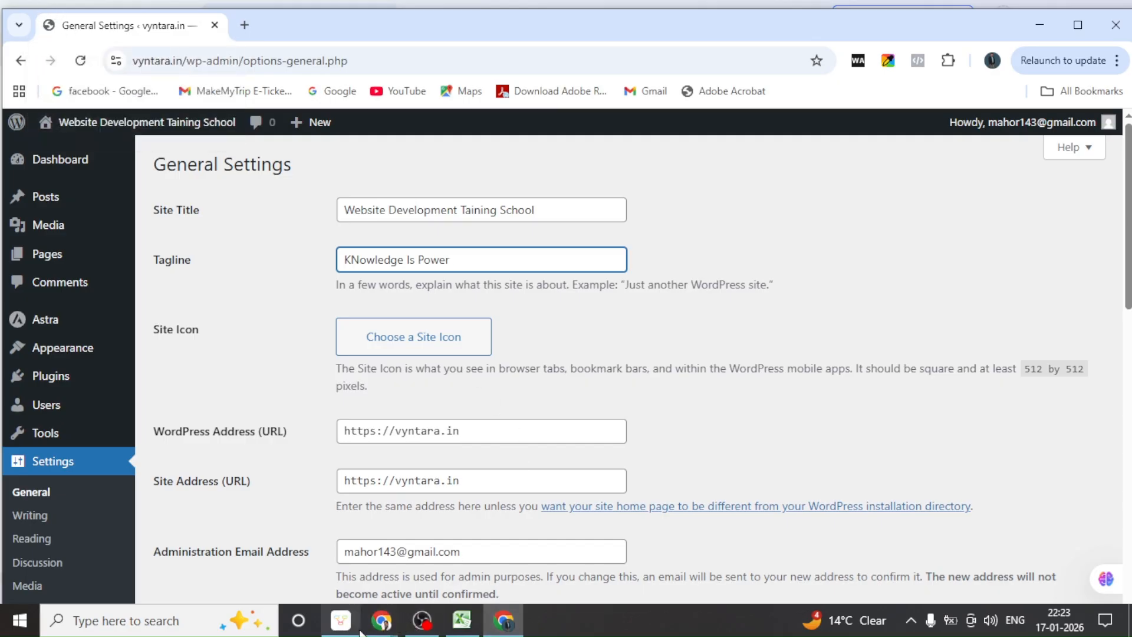
left_click(382, 620)
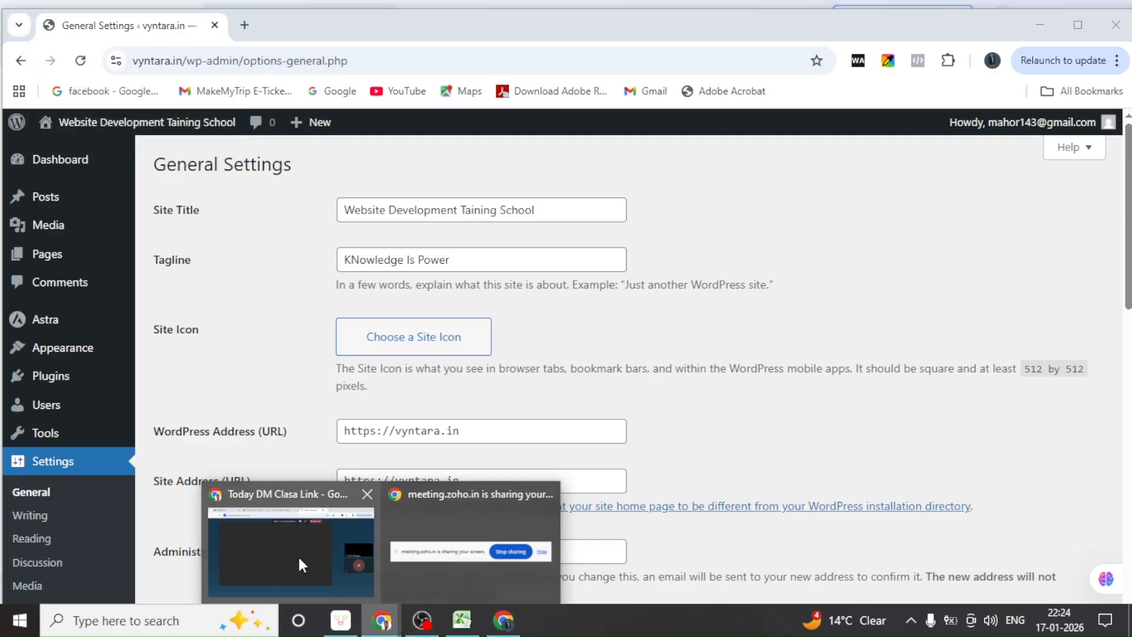
Switch to the 'Today DM Clasa Link' meeting window and check its browser tabs
left_click(302, 557)
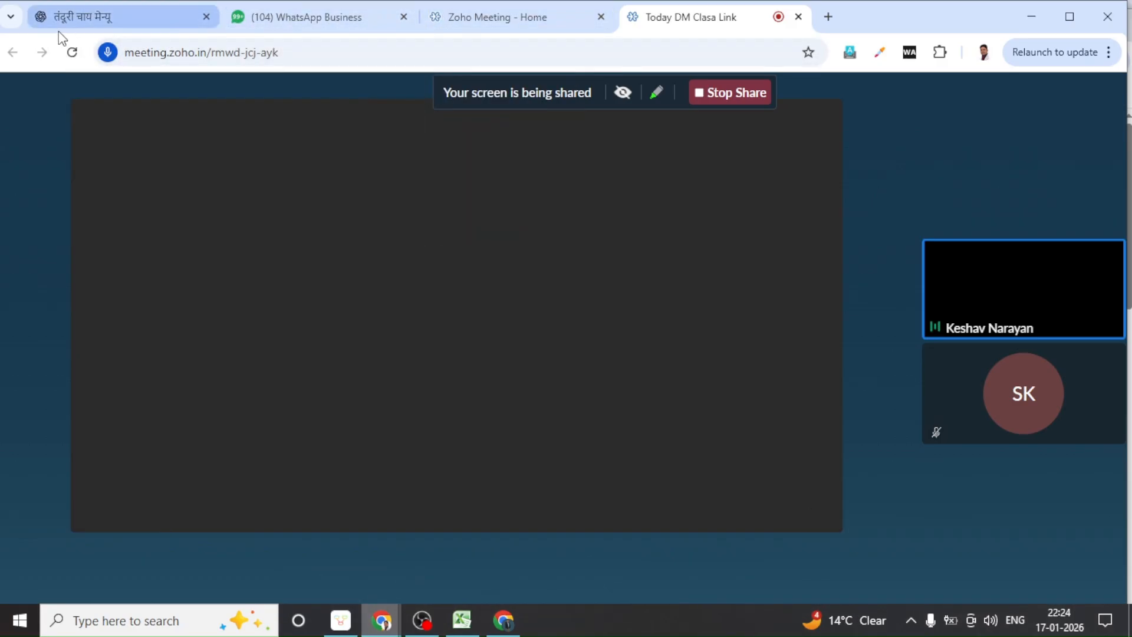
mouse_move(51, 26)
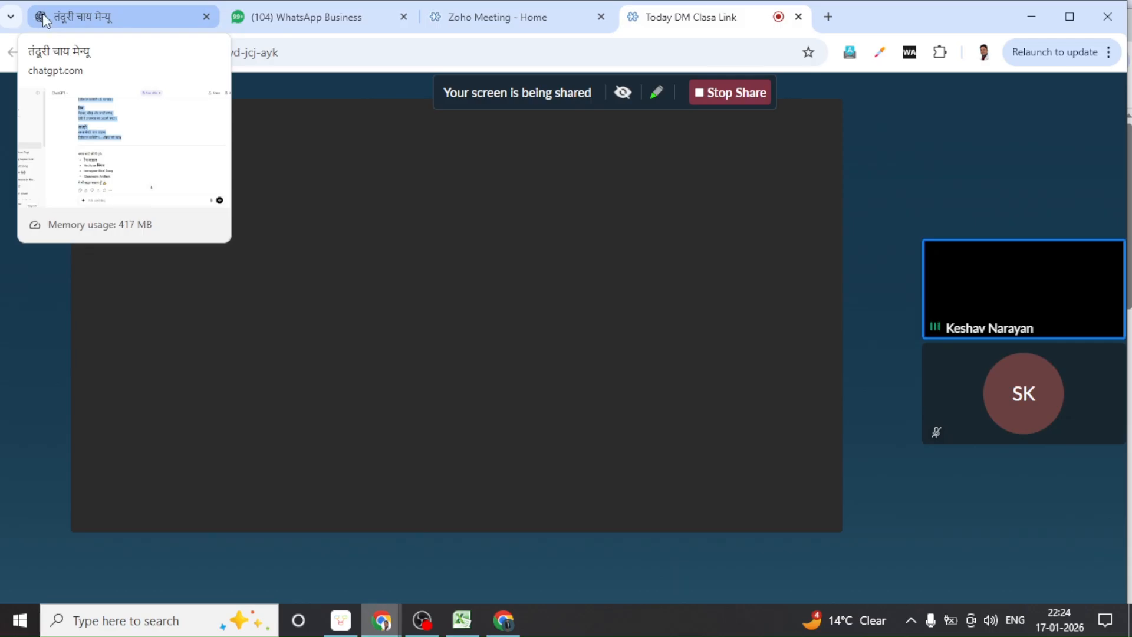
mouse_move(235, 16)
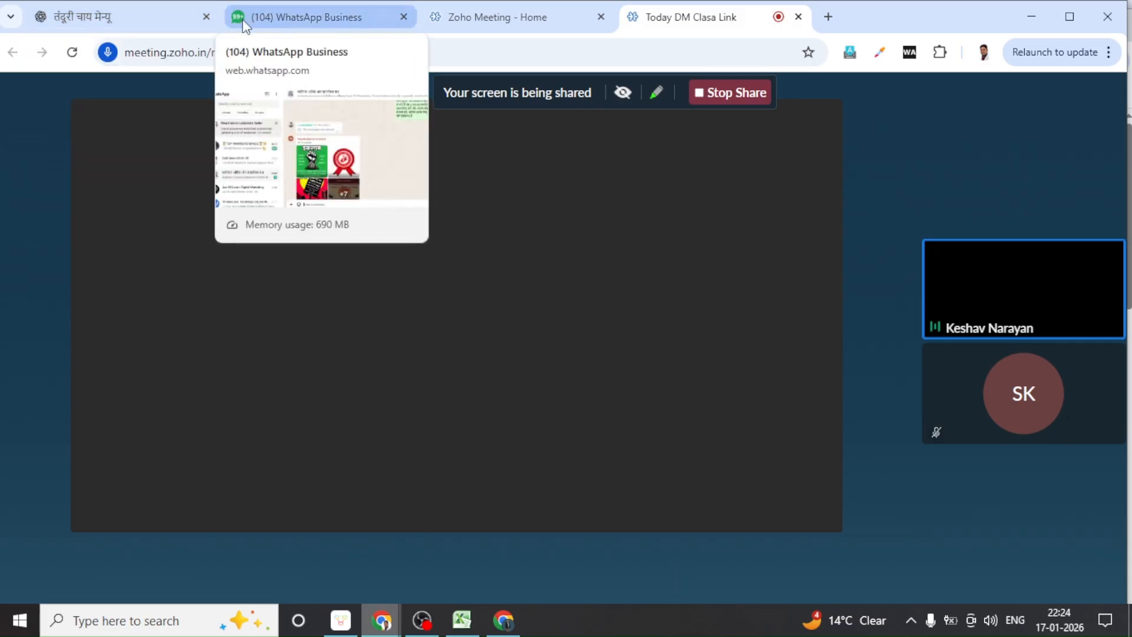
mouse_move(434, 16)
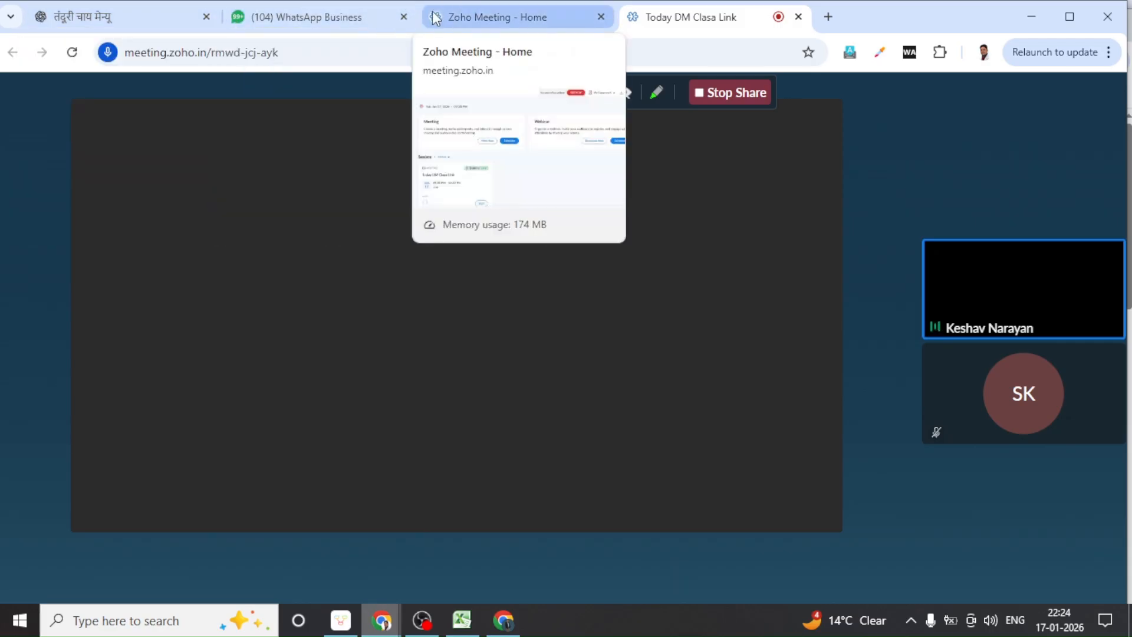
mouse_move(640, 18)
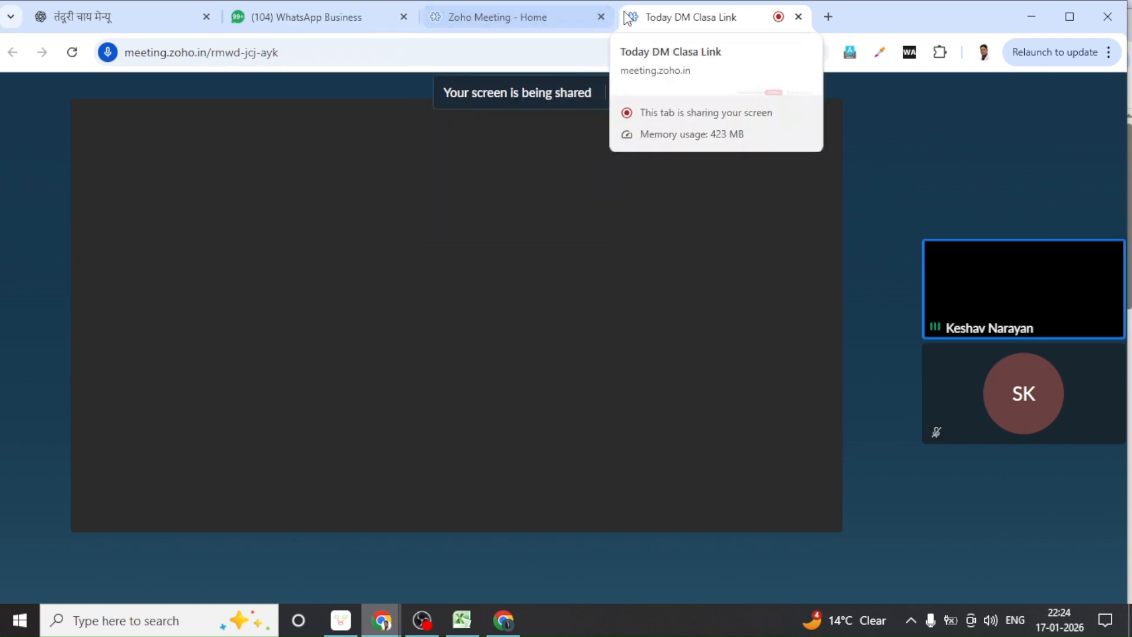
mouse_move(356, 19)
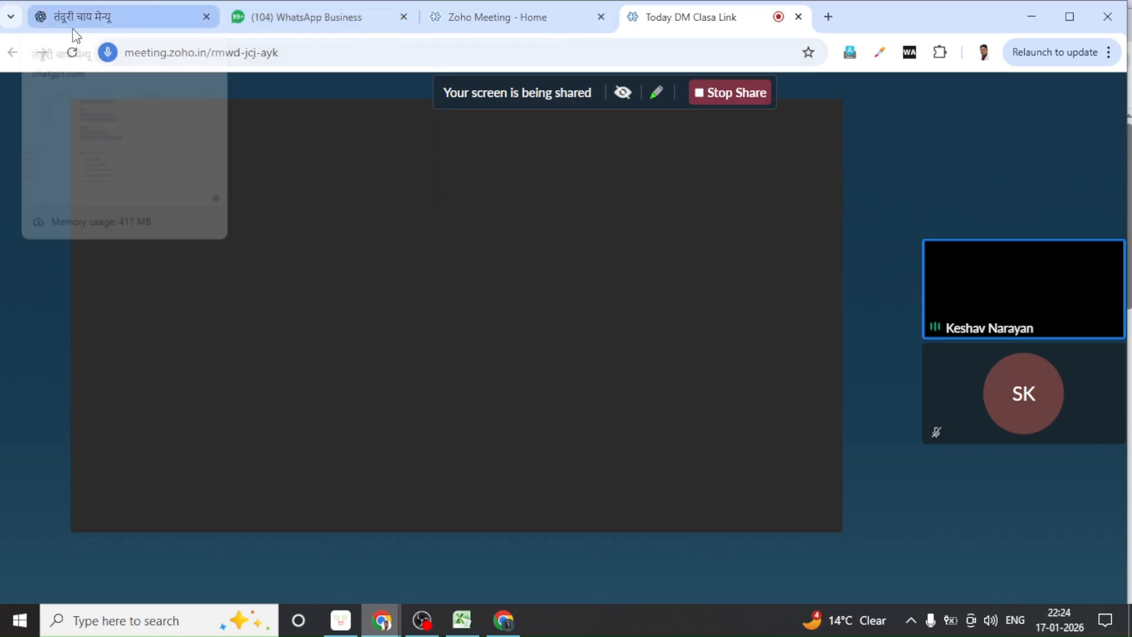
Correct the tagline to 'Knowledge Is Power' by lowercasing the capital N
left_click(504, 626)
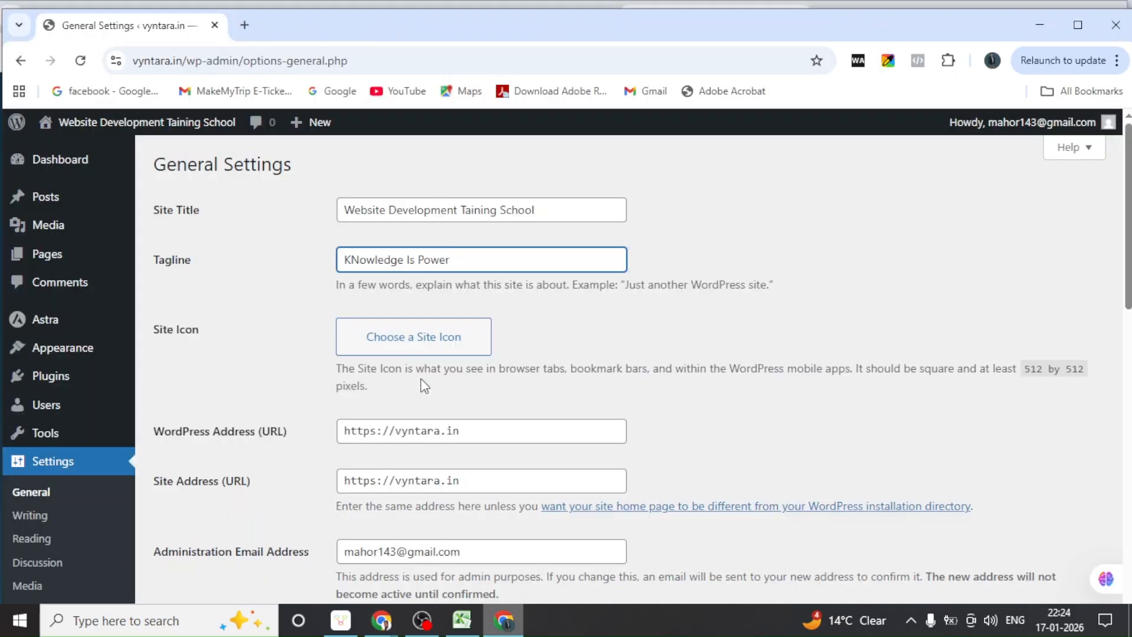
left_click(361, 255)
key("BackSpace")
type("n")
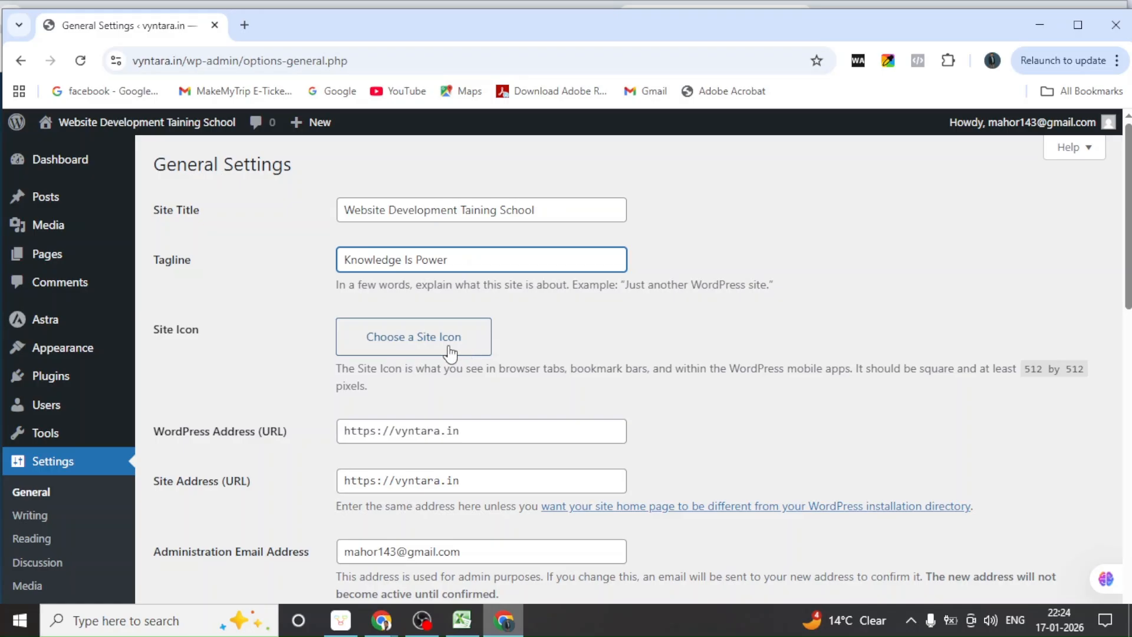
Pick Kolkata from the Timezone list
scroll(448, 351, "down", 3)
scroll(449, 346, "down", 4)
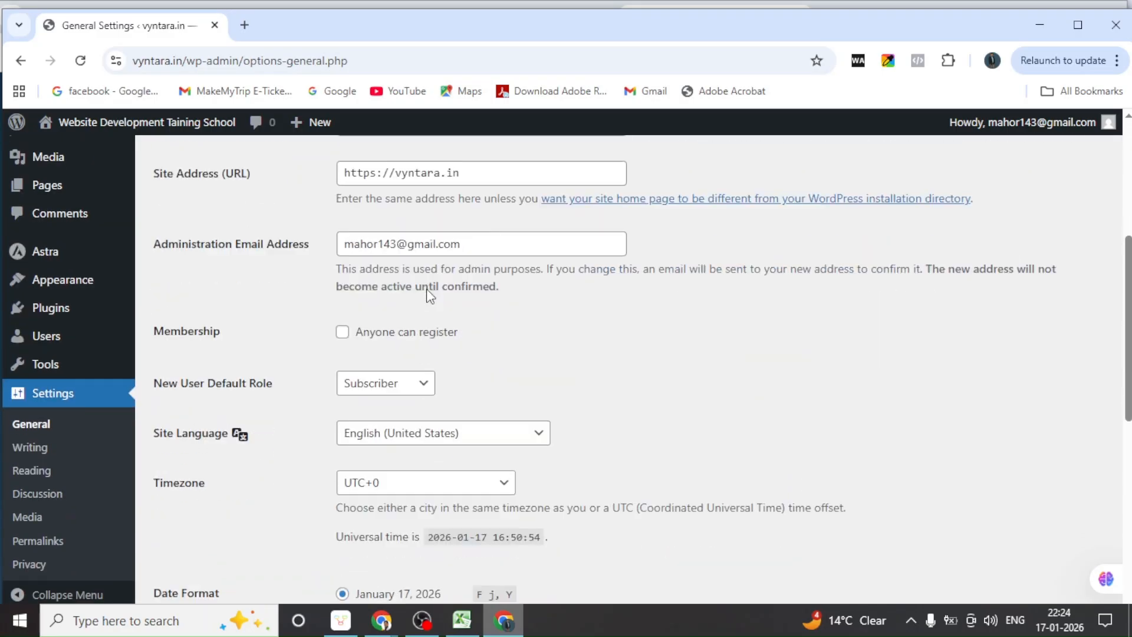
scroll(432, 288, "down", 1)
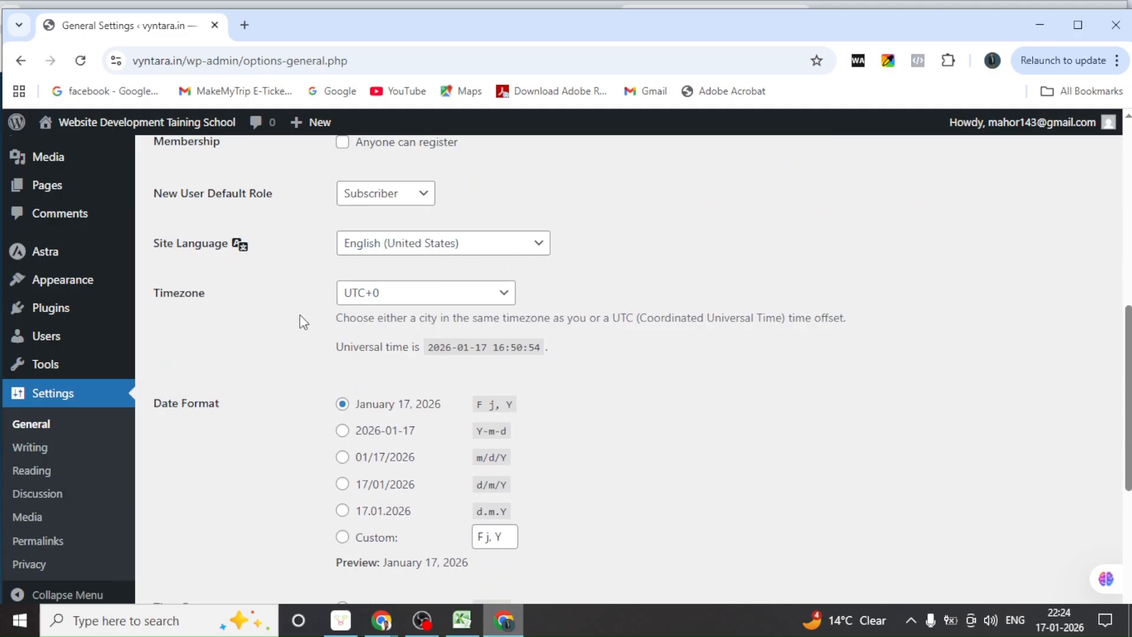
left_click(504, 295)
scroll(457, 399, "down", 8)
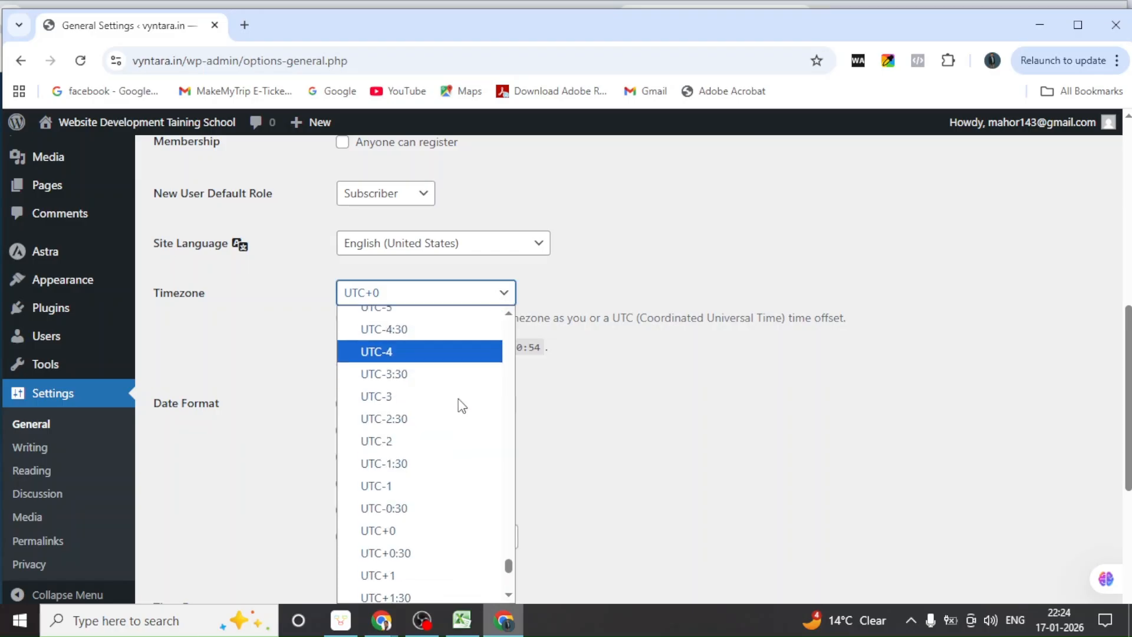
scroll(462, 405, "down", 2)
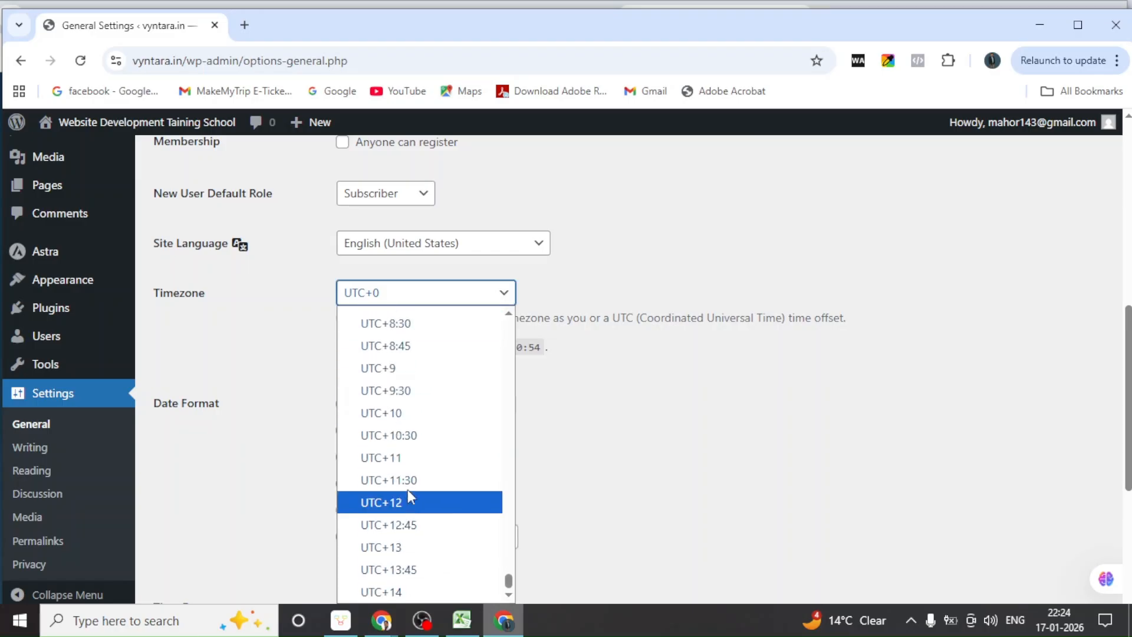
scroll(409, 489, "up", 18)
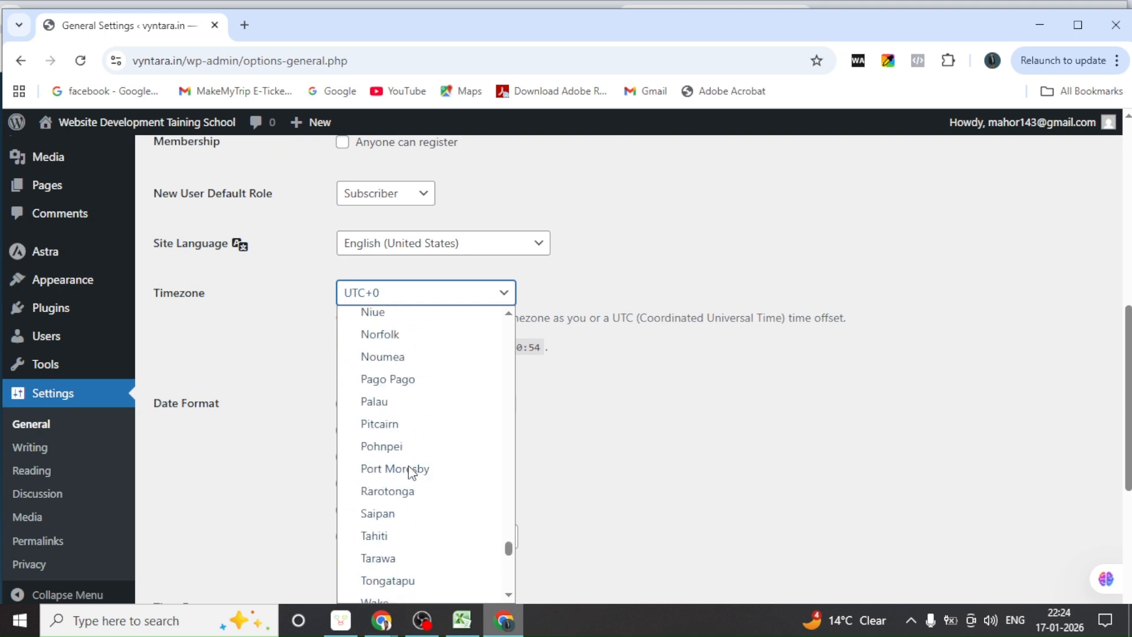
scroll(398, 539, "up", 5)
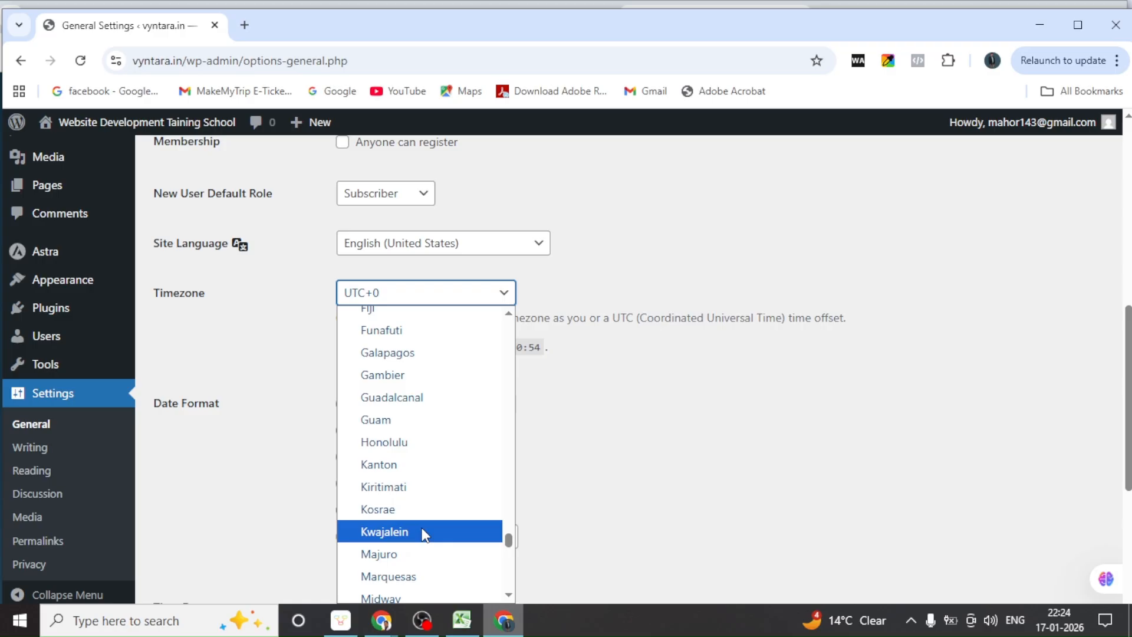
scroll(424, 534, "up", 6)
scroll(426, 535, "up", 2)
scroll(426, 535, "up", 8)
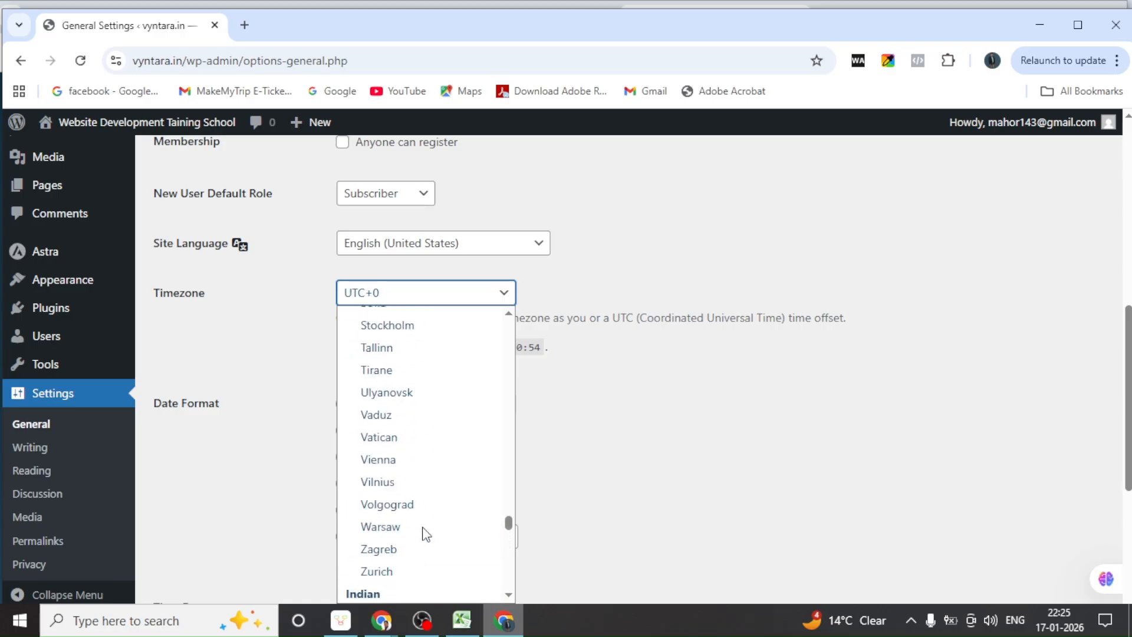
scroll(426, 534, "up", 3)
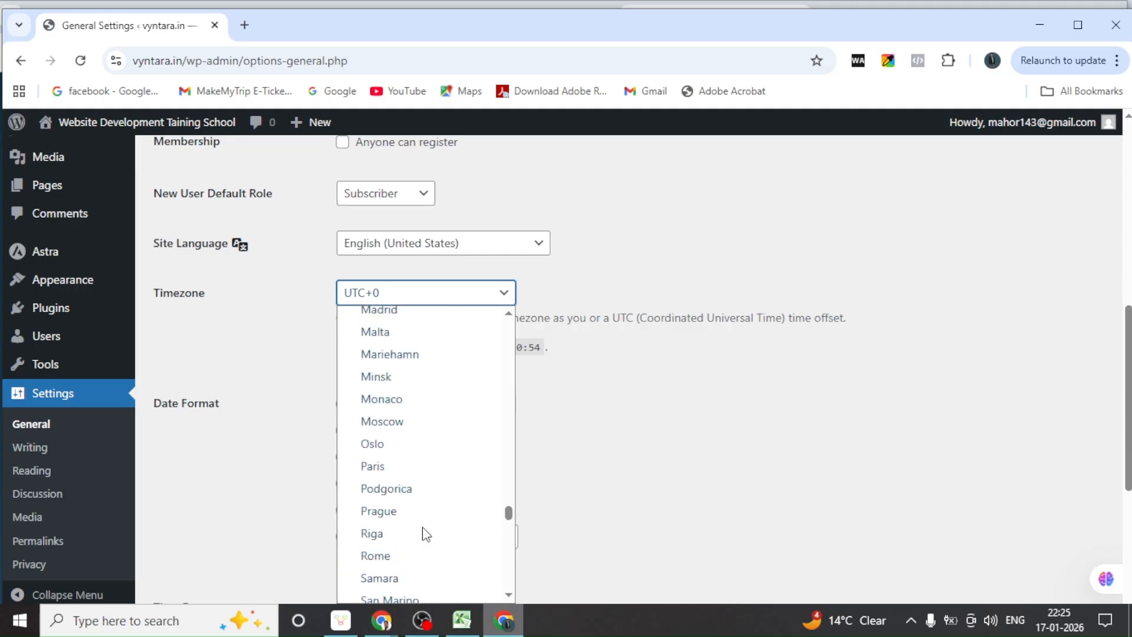
scroll(426, 534, "up", 3)
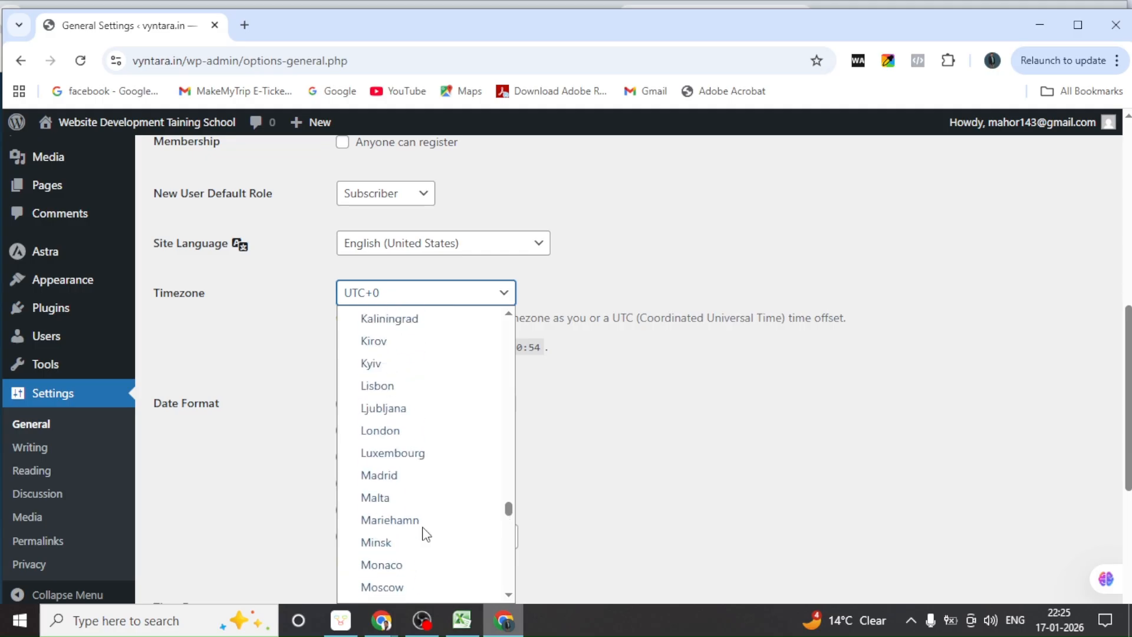
scroll(426, 535, "up", 3)
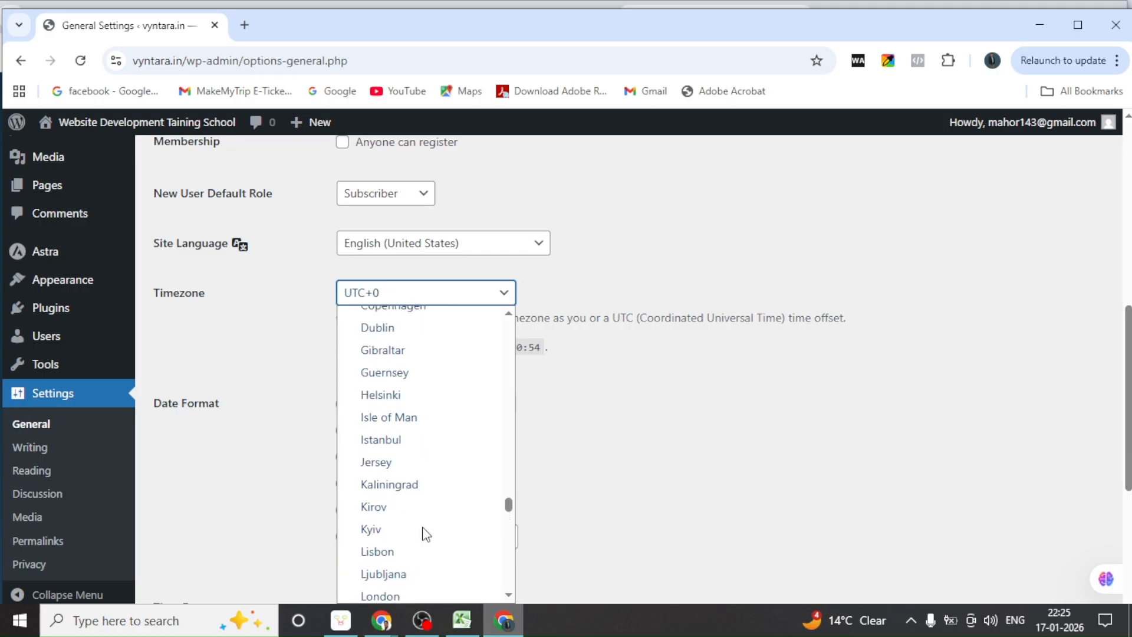
scroll(426, 534, "up", 3)
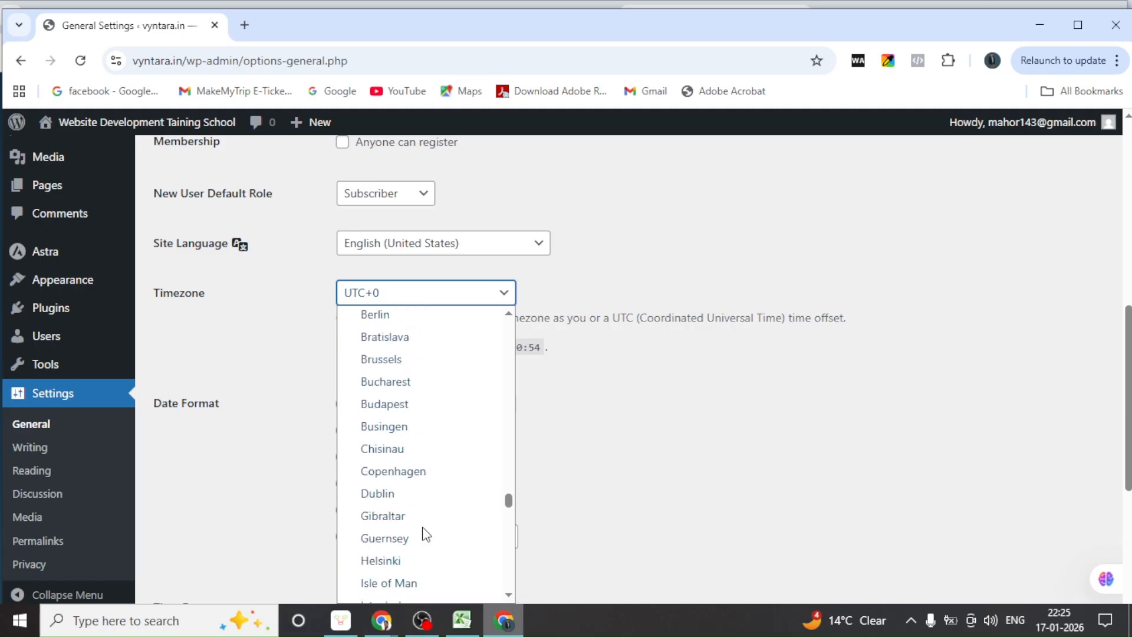
scroll(426, 534, "up", 7)
scroll(426, 535, "up", 3)
scroll(427, 534, "up", 3)
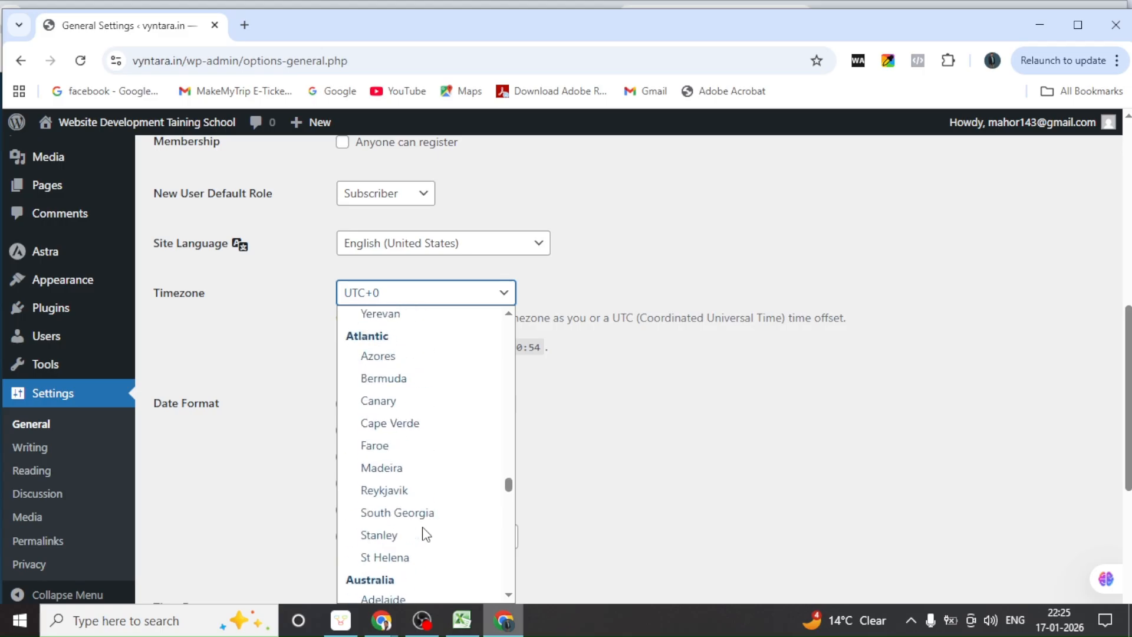
scroll(427, 535, "up", 3)
scroll(426, 535, "up", 3)
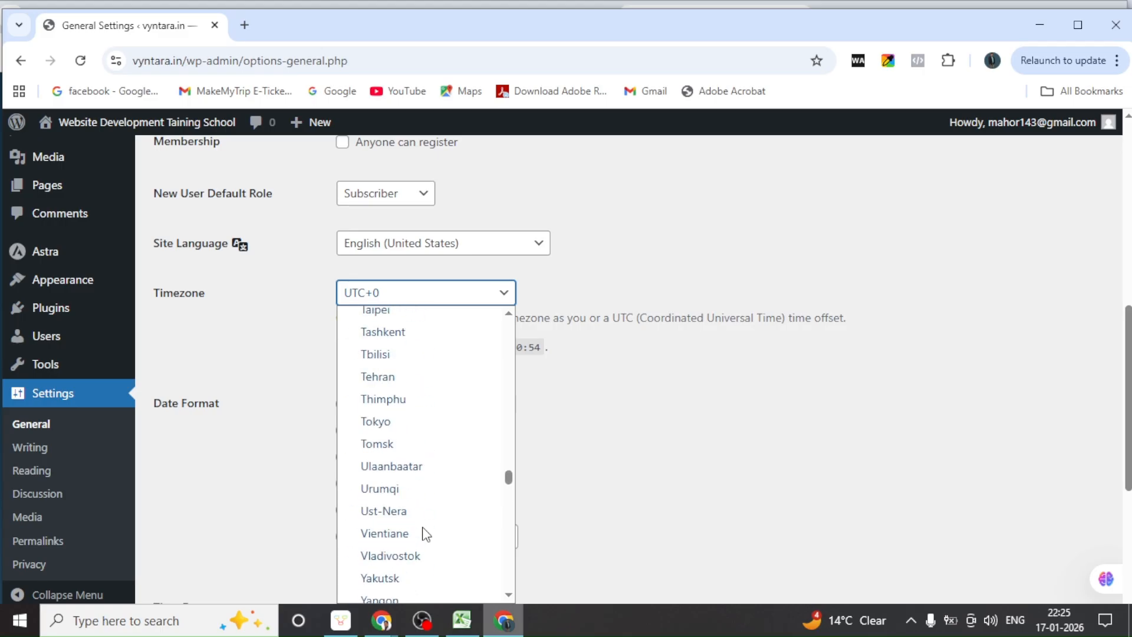
scroll(427, 534, "up", 3)
scroll(426, 535, "up", 3)
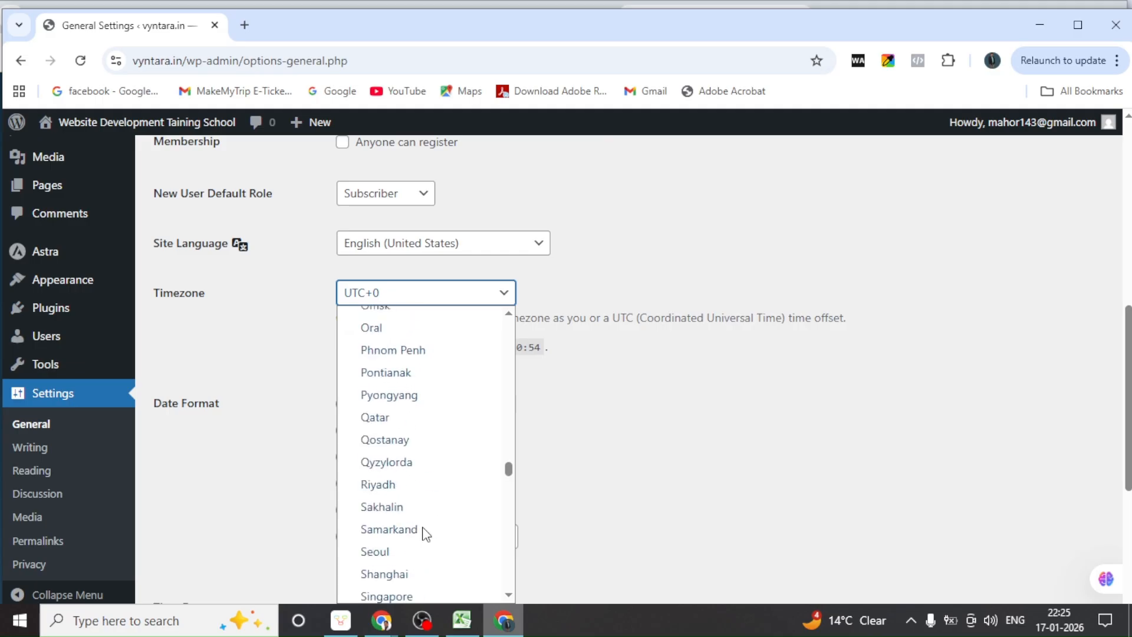
scroll(426, 535, "up", 3)
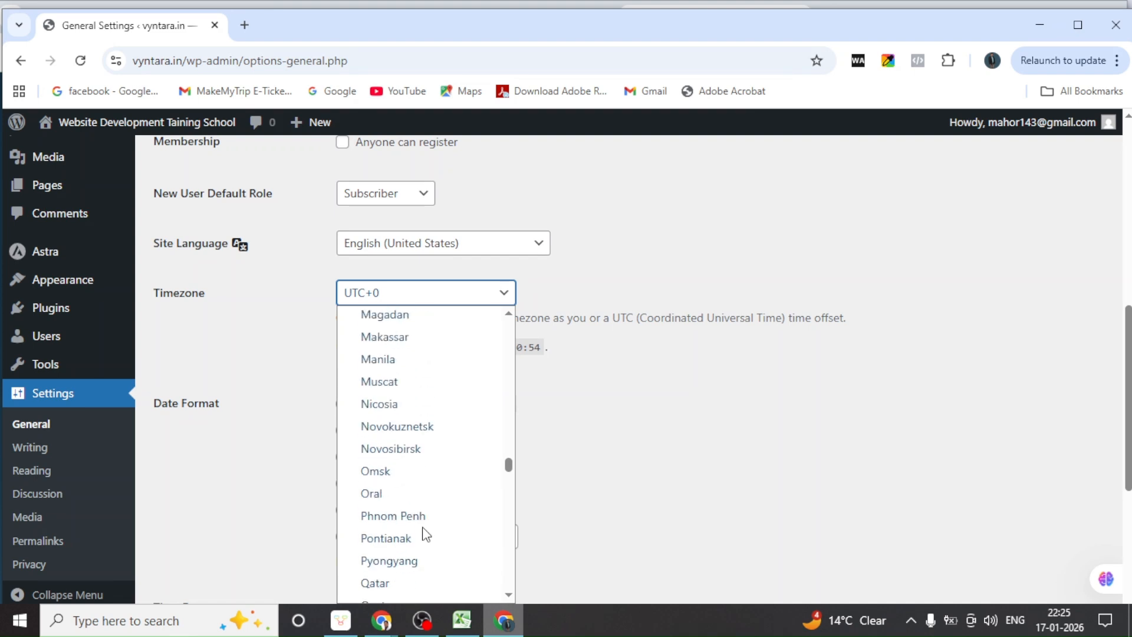
scroll(427, 534, "up", 6)
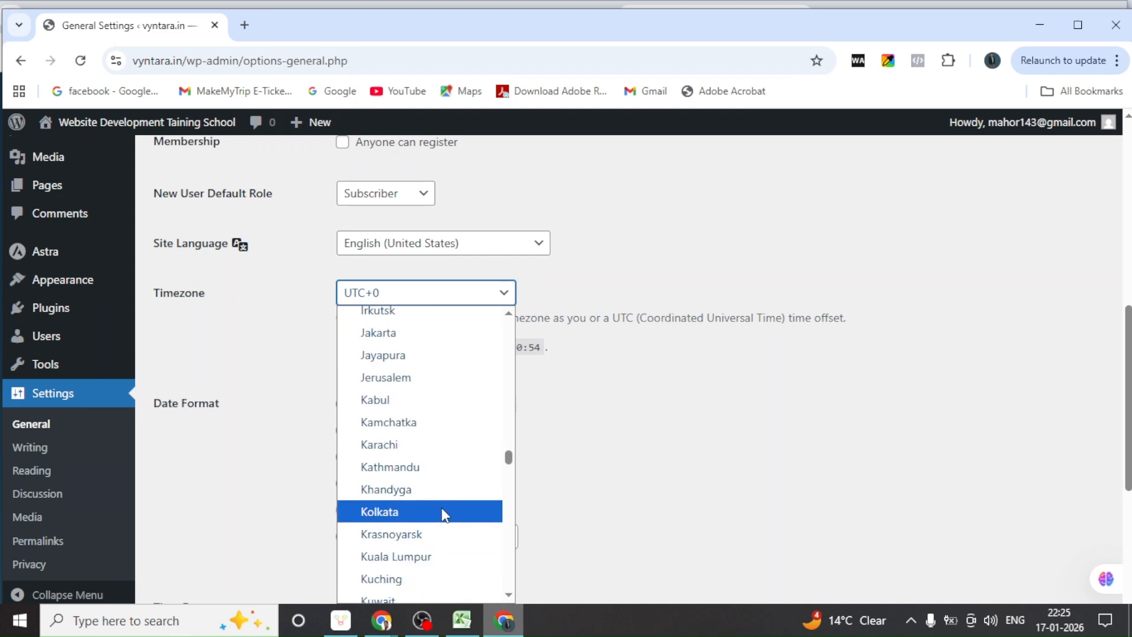
scroll(442, 513, "down", 3)
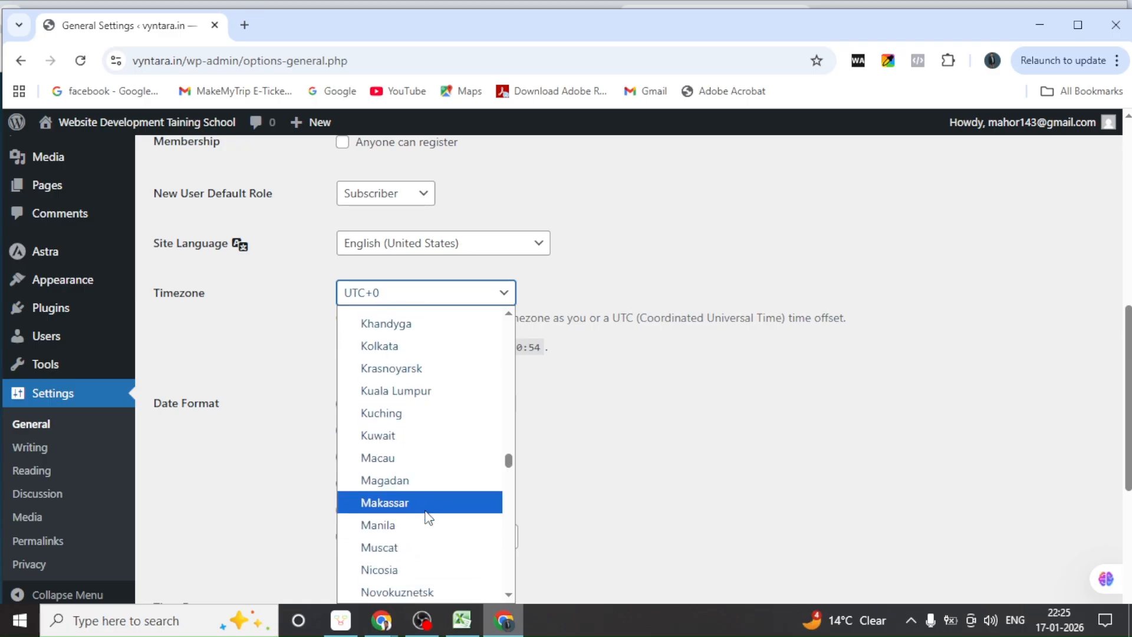
scroll(426, 516, "up", 3)
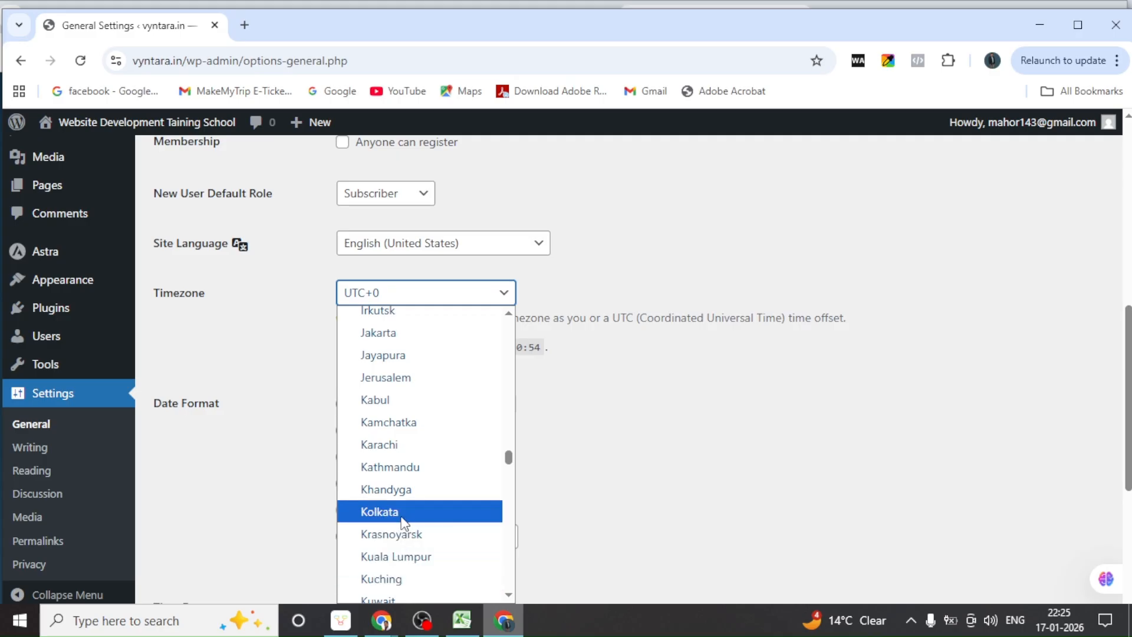
left_click(405, 524)
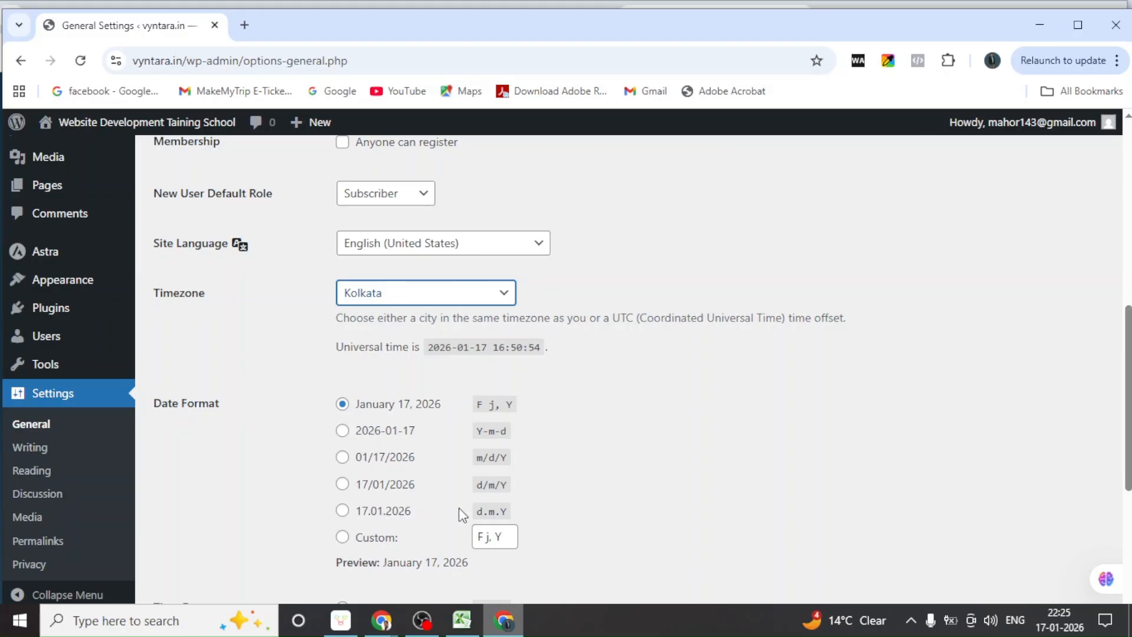
Choose the d/m/Y date format and save the General Settings
left_click(343, 489)
scroll(313, 490, "up", 8)
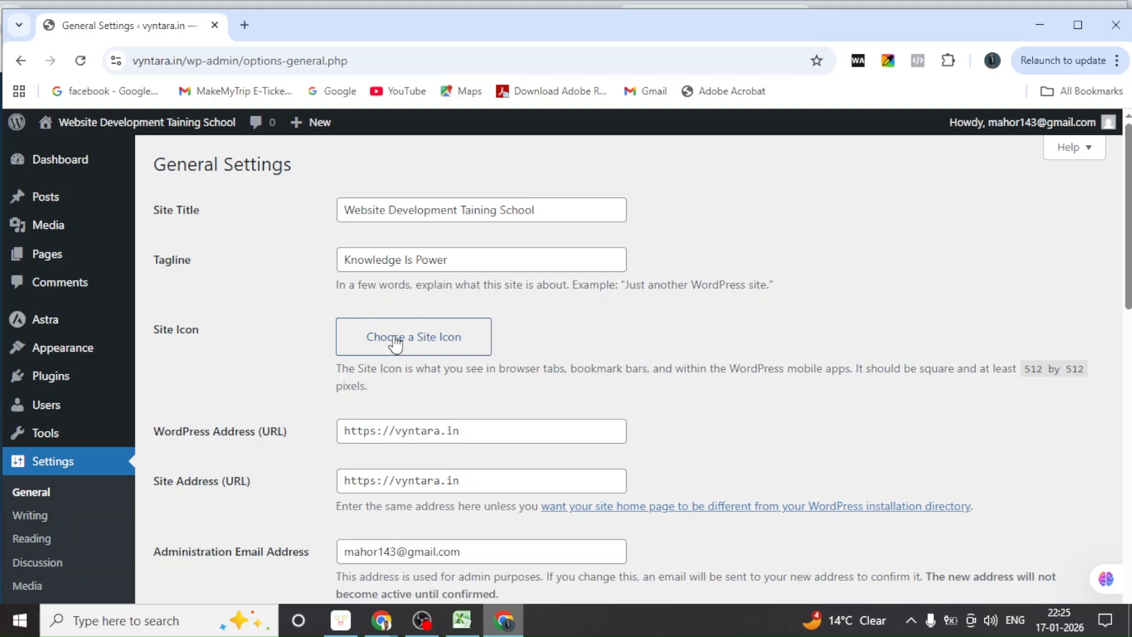
scroll(394, 343, "down", 7)
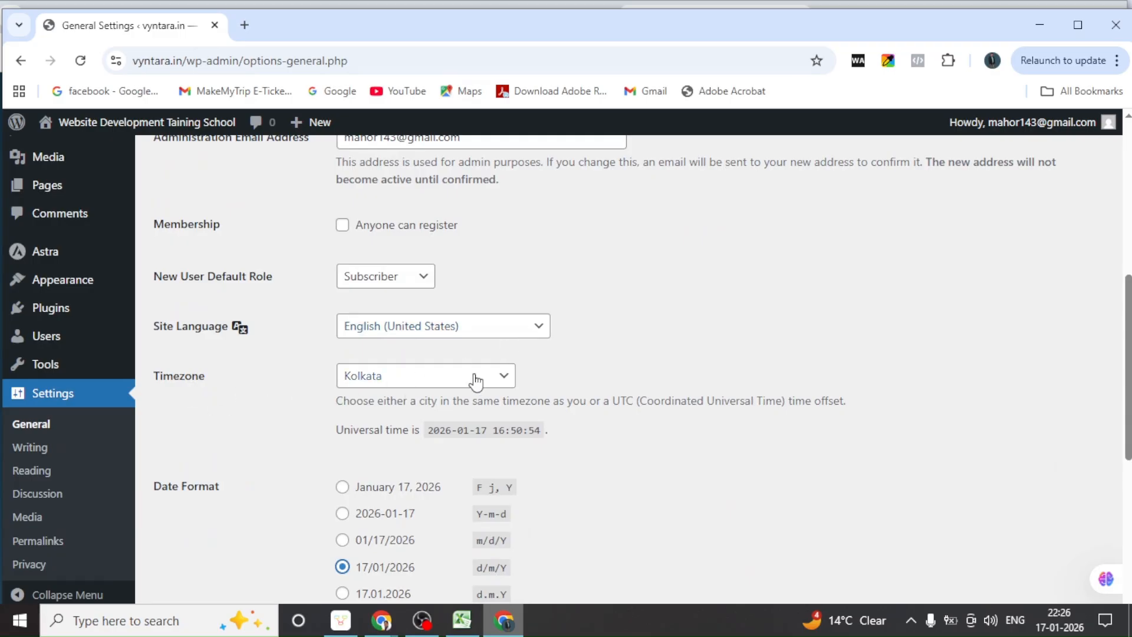
scroll(217, 430, "down", 3)
scroll(314, 427, "down", 3)
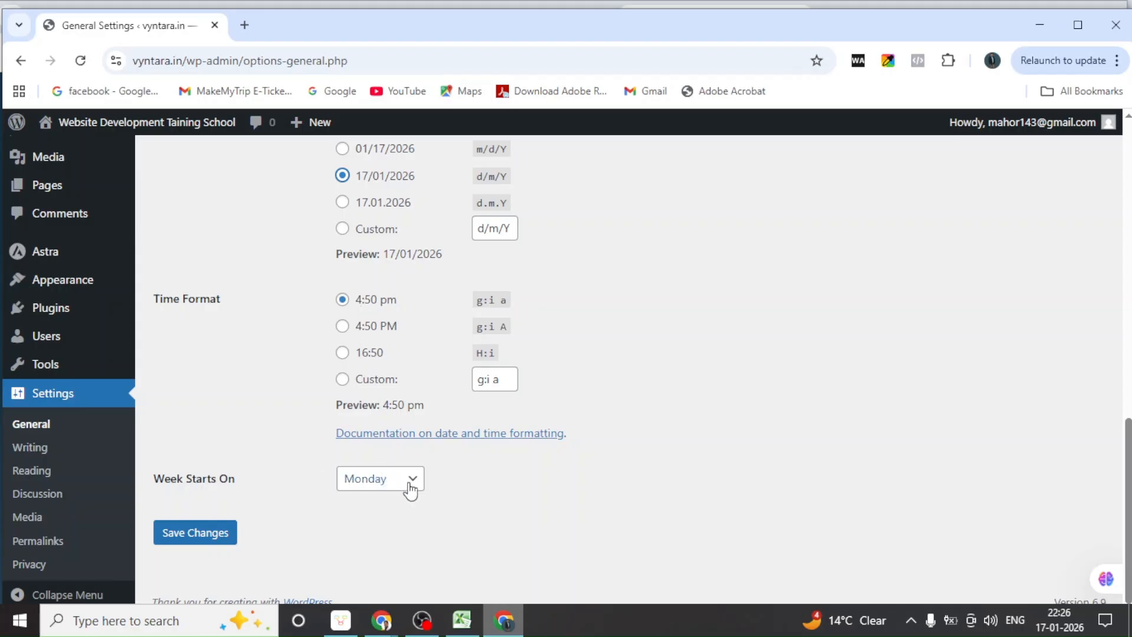
left_click(209, 537)
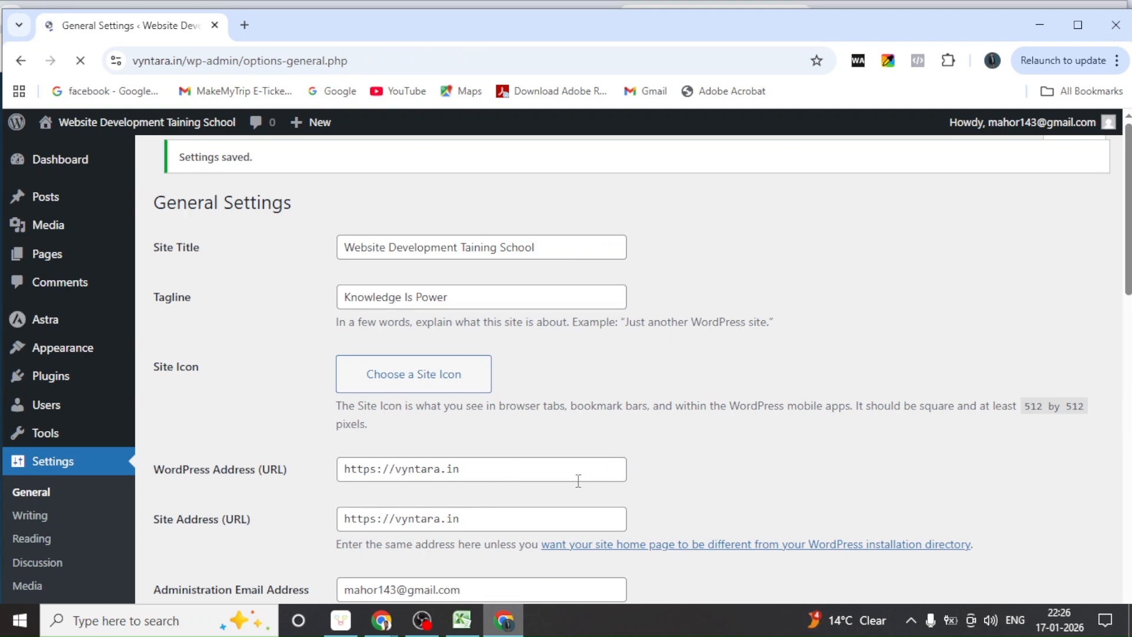
Review the saved General Settings in Kolkata time, then go to Settings > Writing
scroll(566, 478, "down", 1)
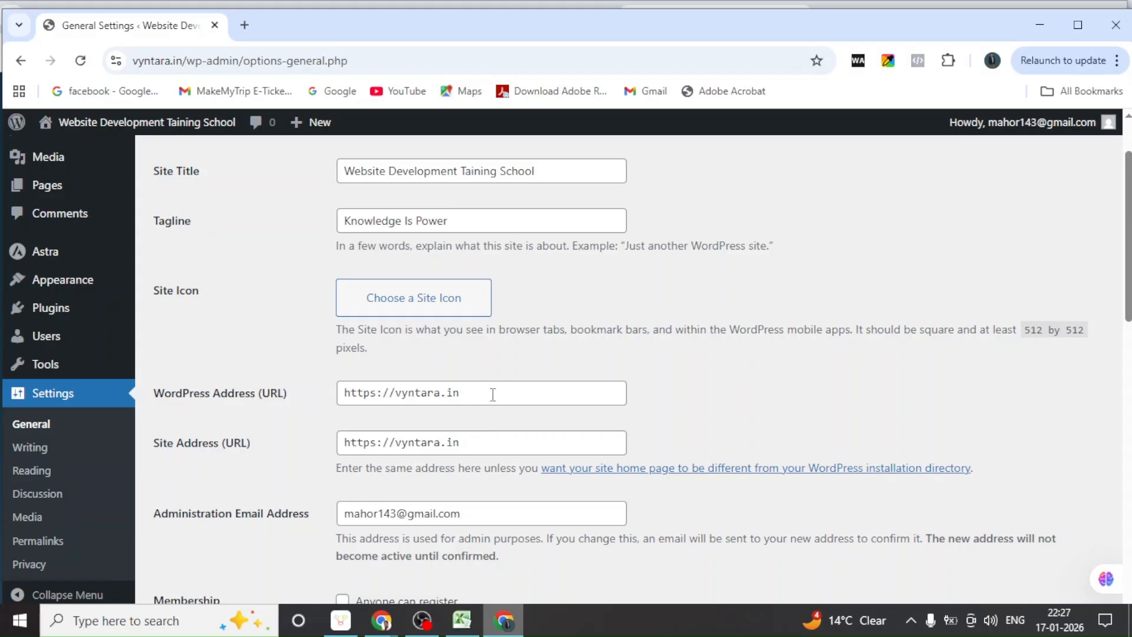
scroll(493, 394, "down", 3)
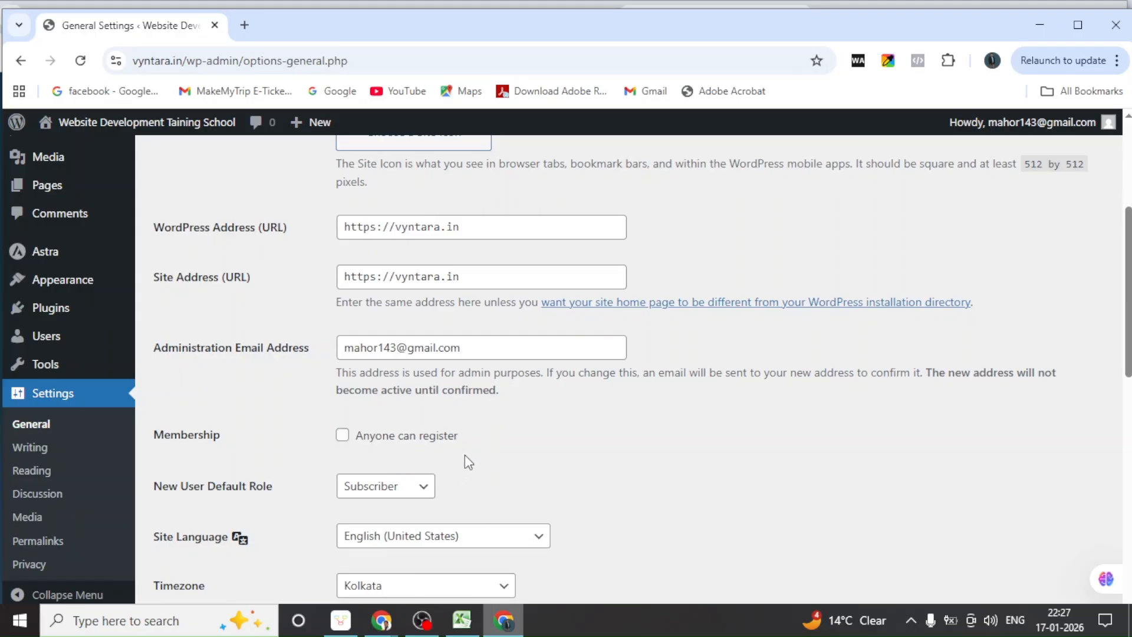
scroll(465, 457, "down", 6)
scroll(465, 464, "down", 6)
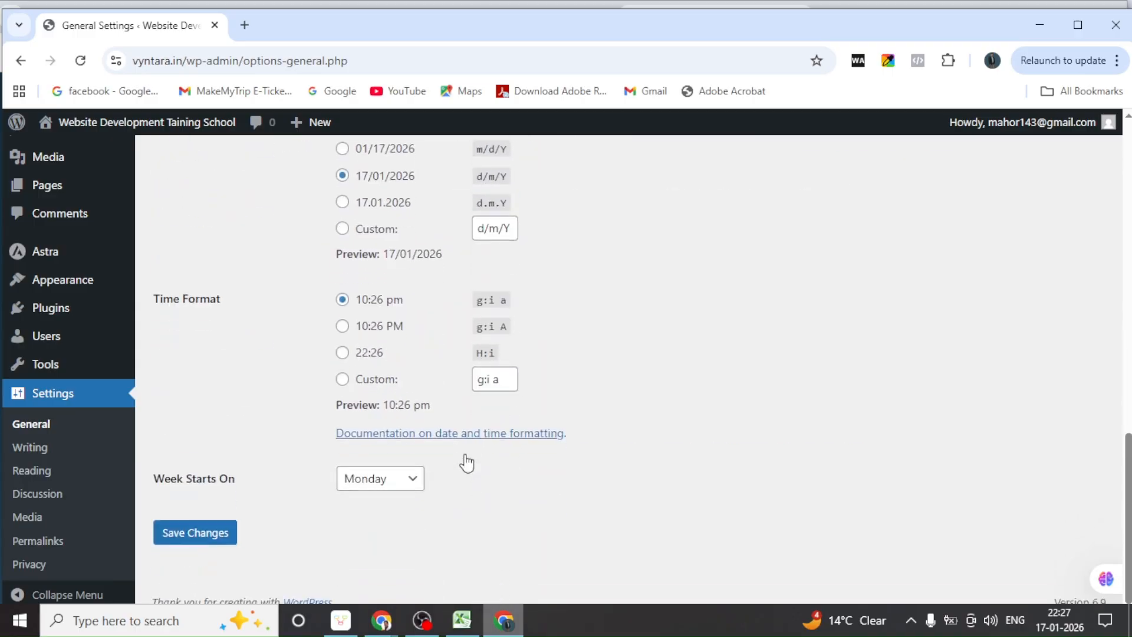
scroll(318, 494, "up", 6)
scroll(316, 481, "down", 6)
left_click(30, 448)
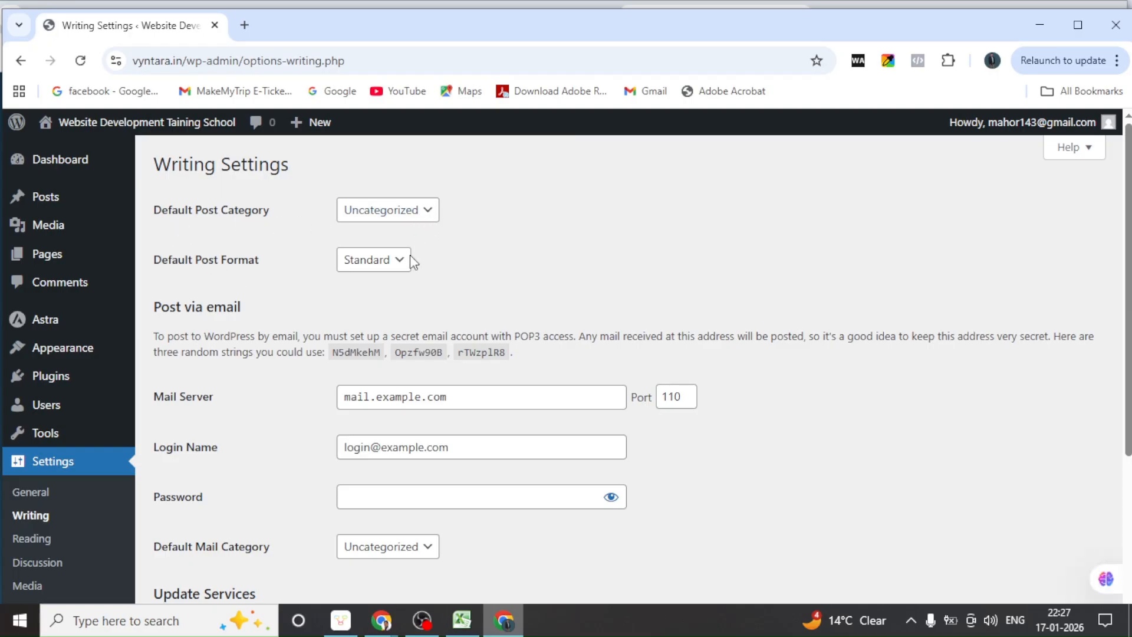
Keep Uncategorized and Standard as the default post category and format, then go to Reading settings
scroll(400, 330, "down", 4)
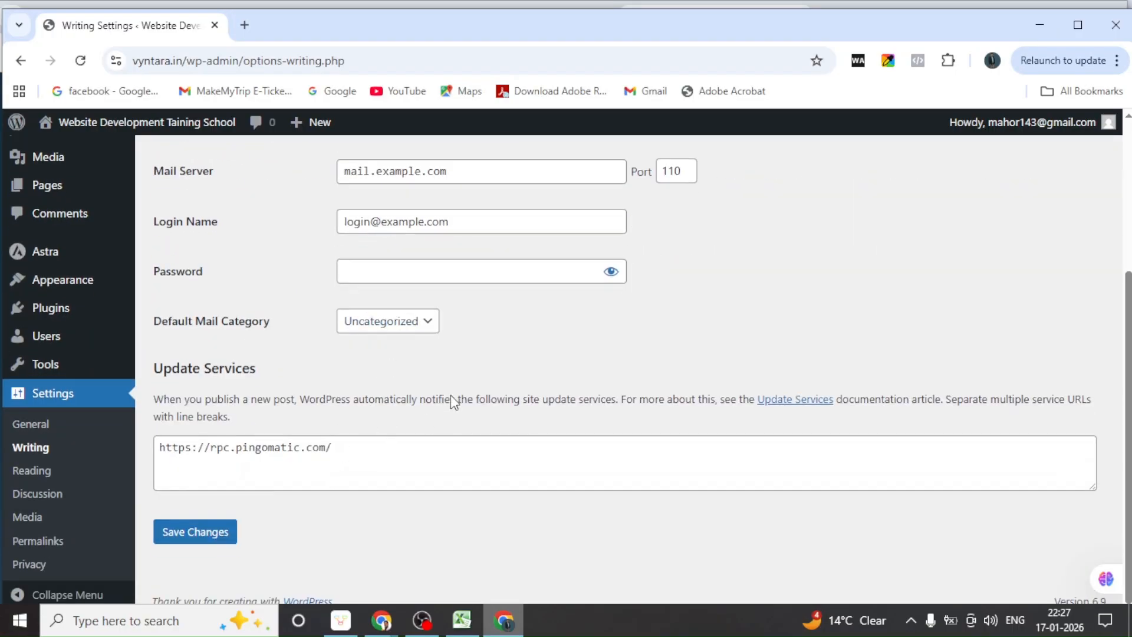
scroll(452, 396, "up", 4)
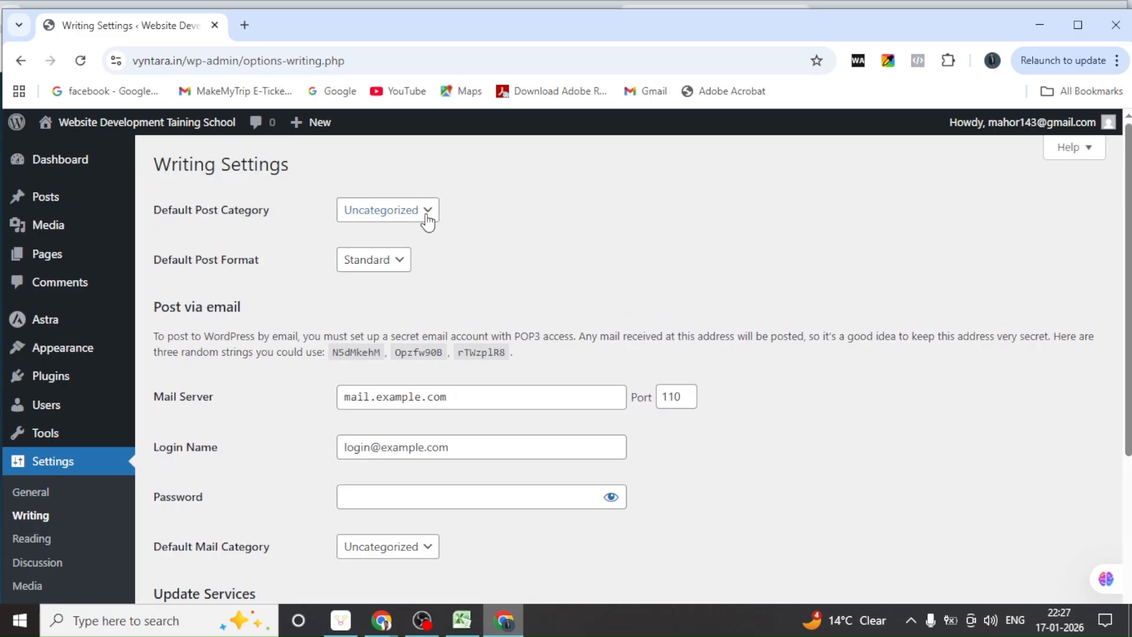
left_click(429, 217)
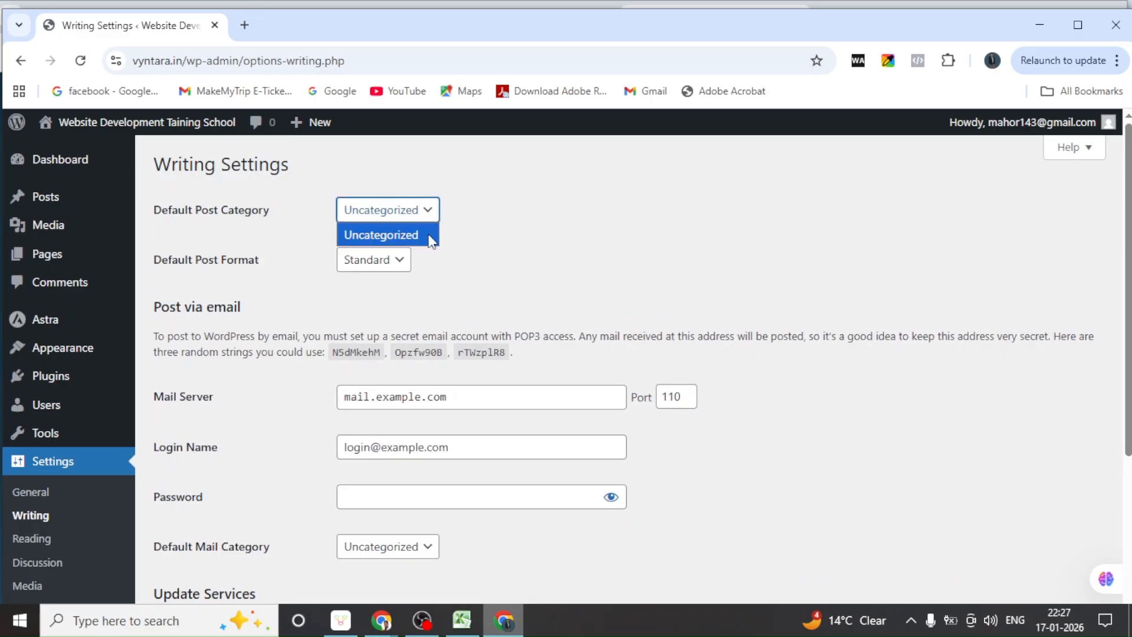
left_click(472, 231)
left_click(404, 261)
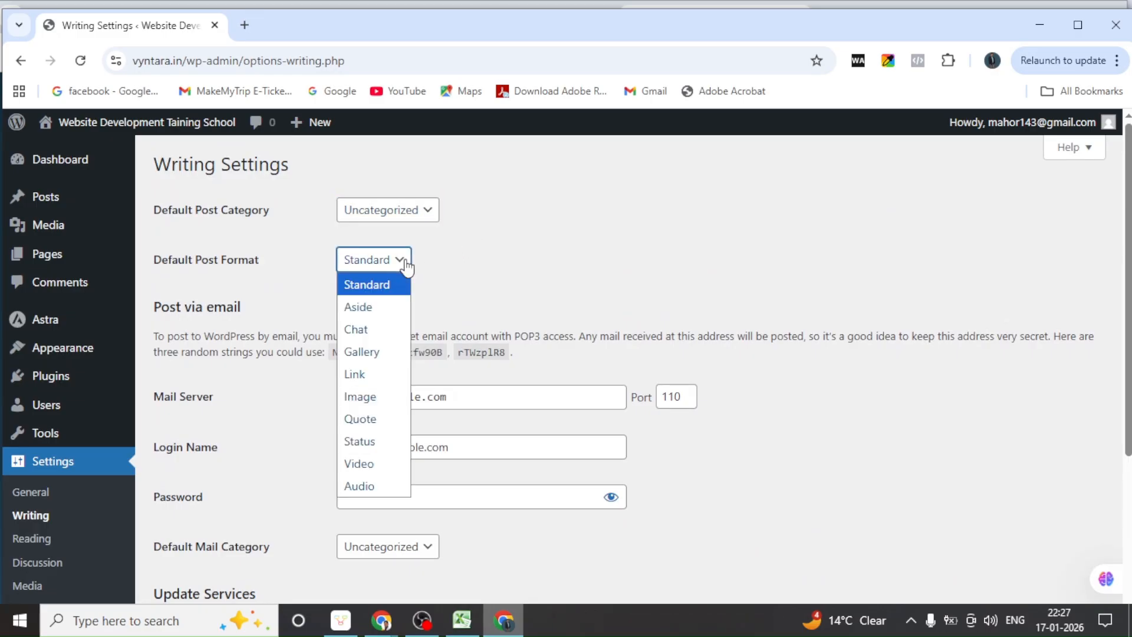
left_click(489, 262)
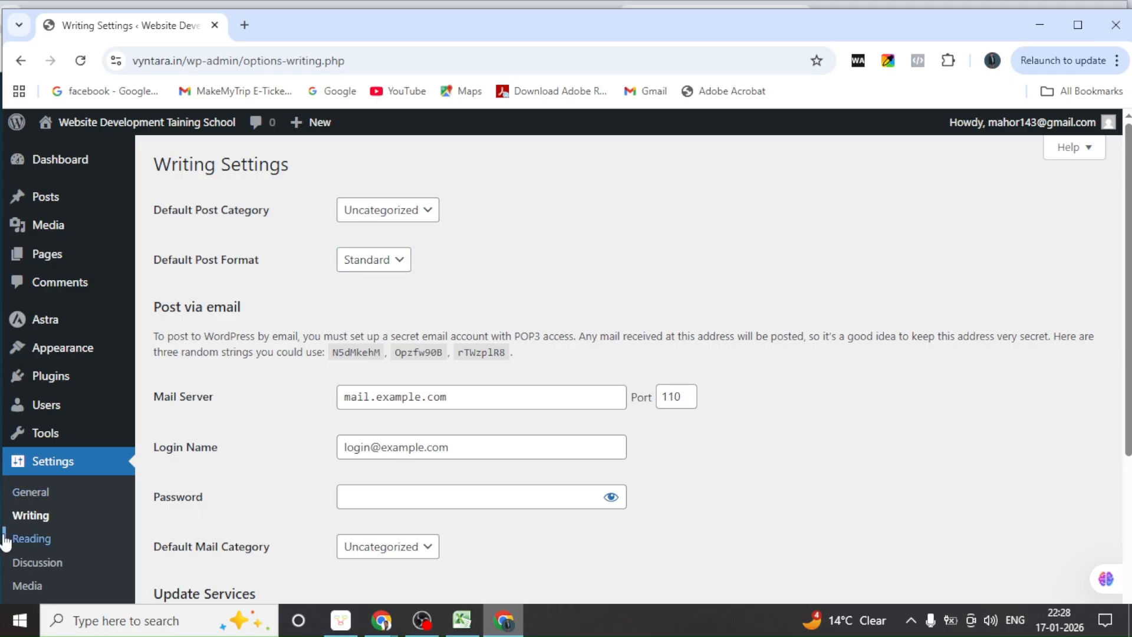
scroll(34, 515, "down", 1)
left_click(39, 474)
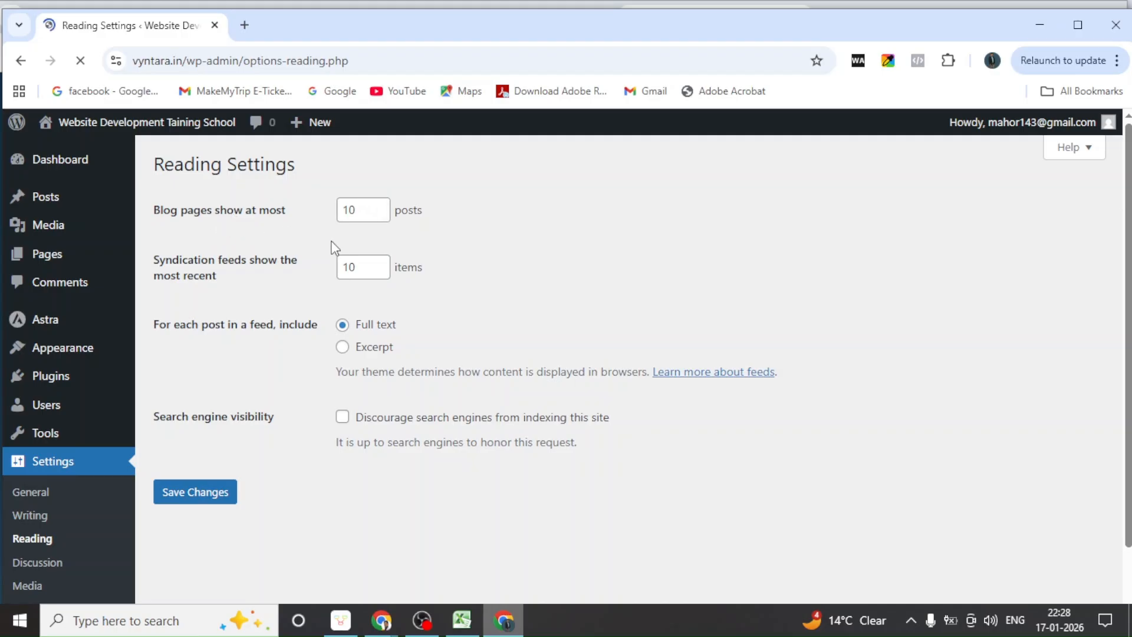
Review Reading settings: 10 posts per page, 10 feed items, full text, indexing allowed
scroll(356, 257, "down", 1)
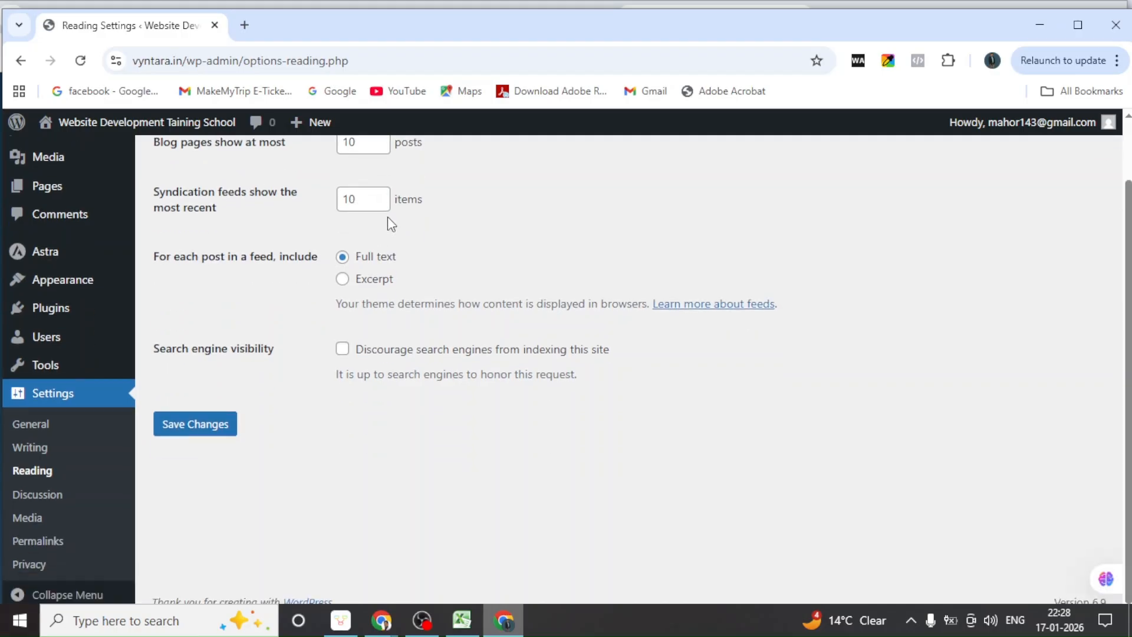
scroll(352, 388, "up", 1)
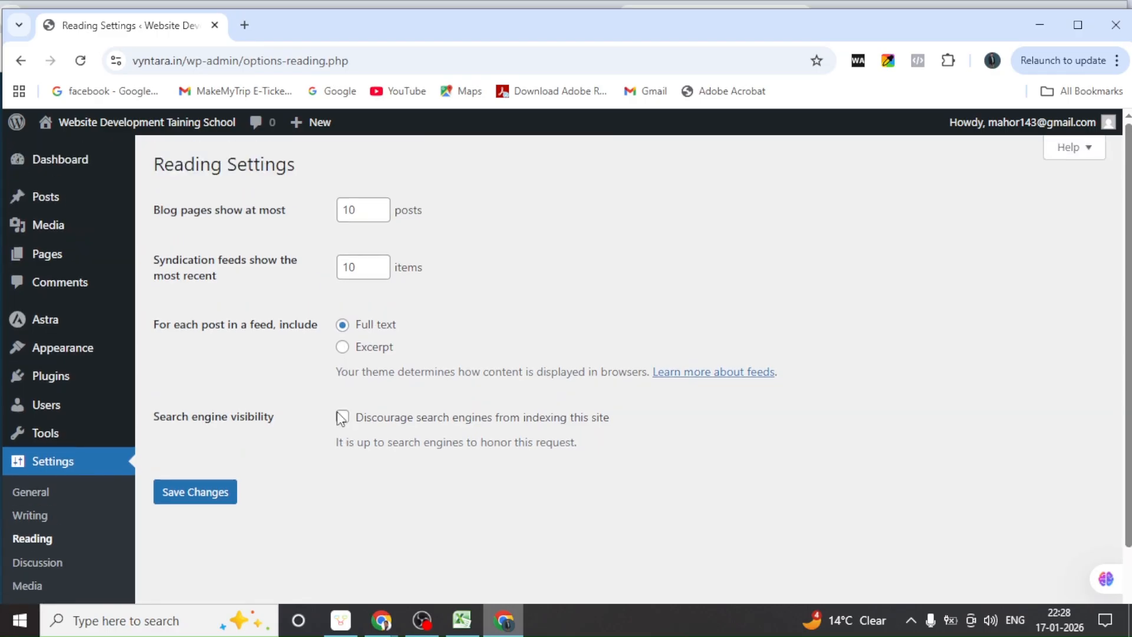
scroll(76, 568, "down", 1)
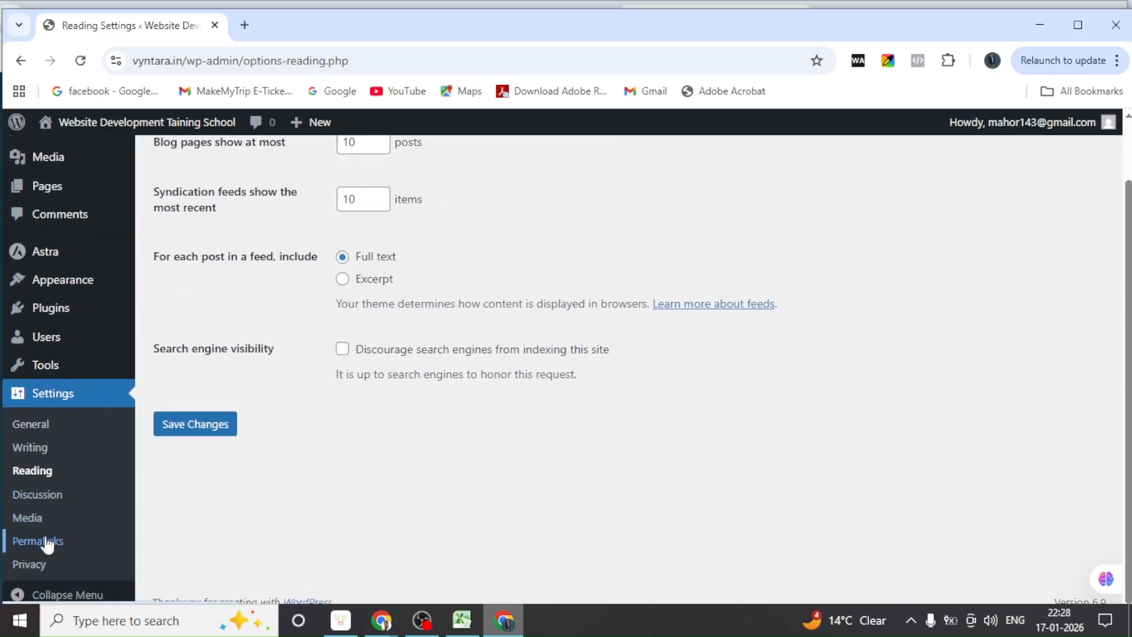
Browse the Discussion settings, then move on to the Permalinks page
left_click(39, 494)
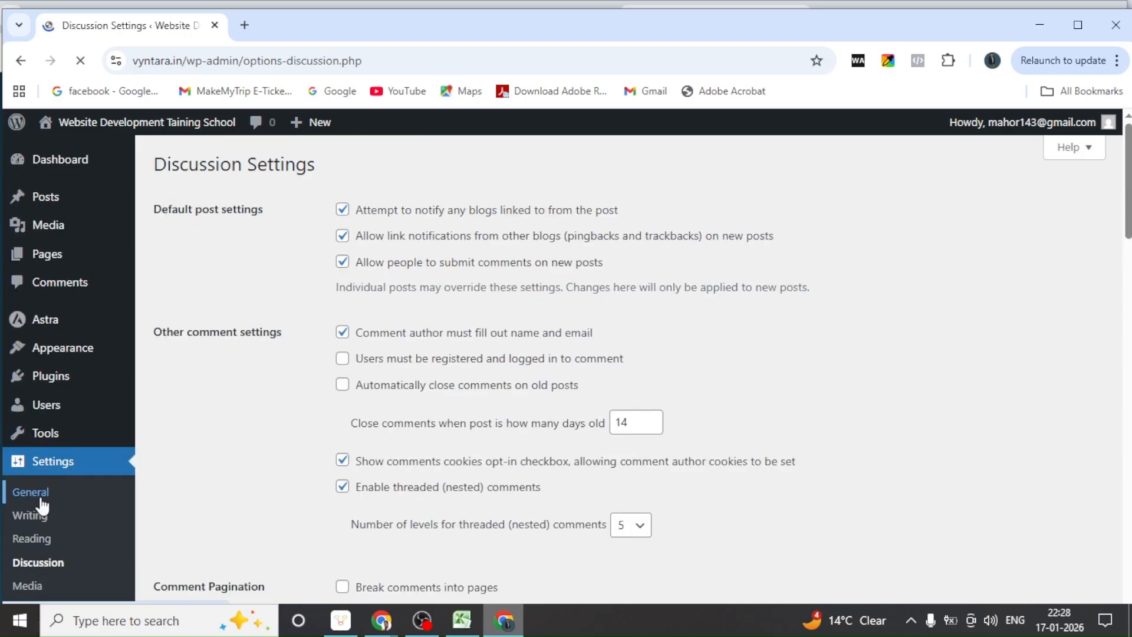
left_click(37, 541)
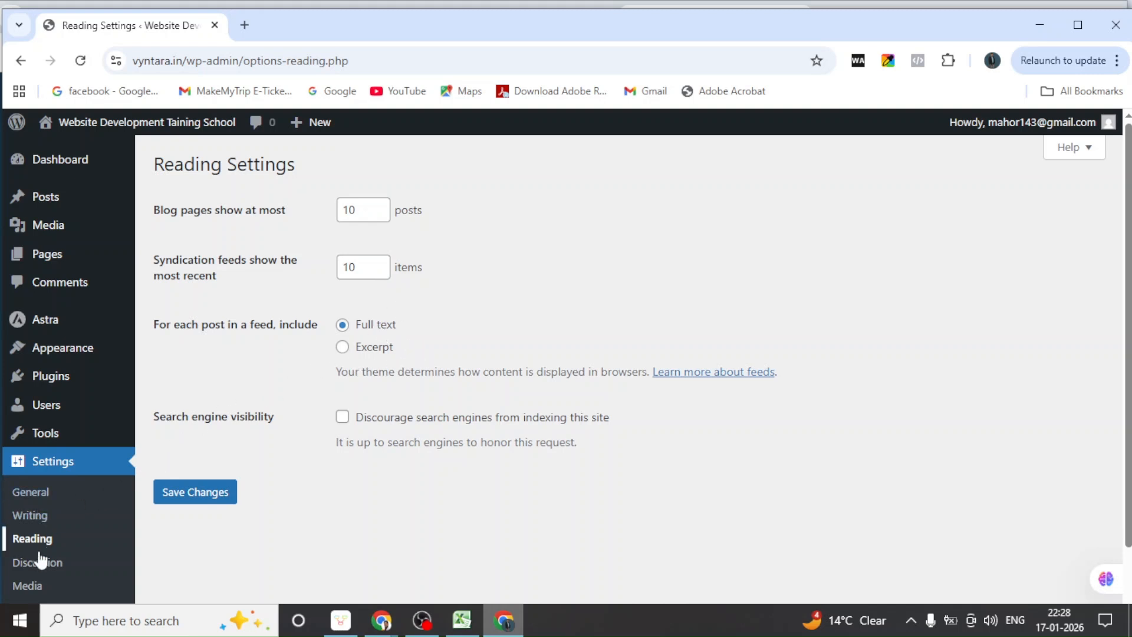
left_click(36, 563)
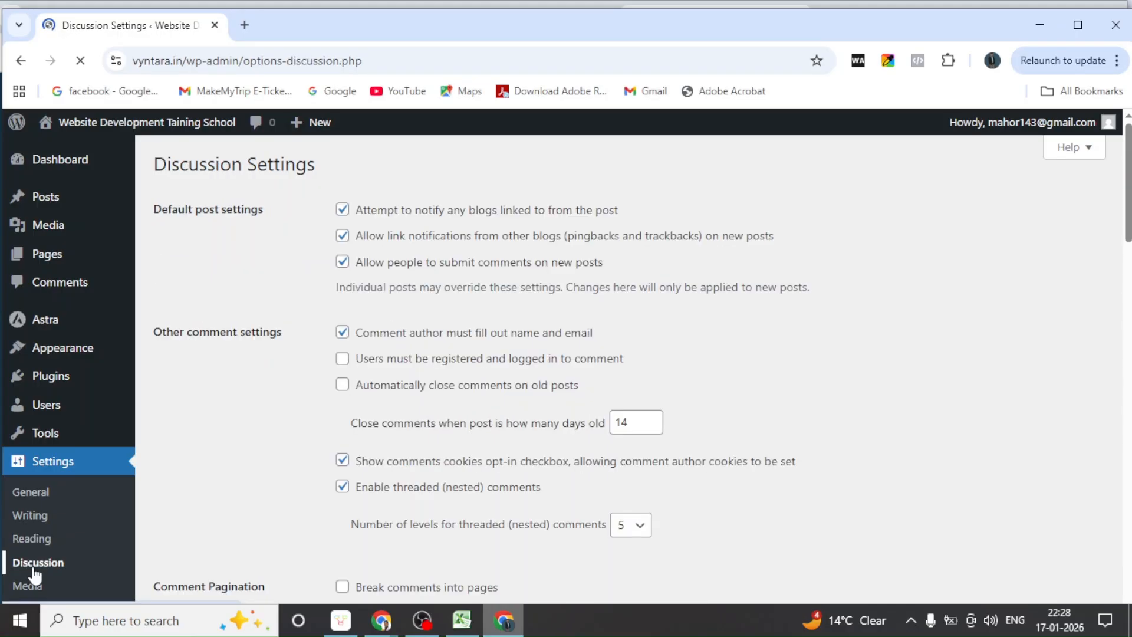
scroll(233, 471, "down", 3)
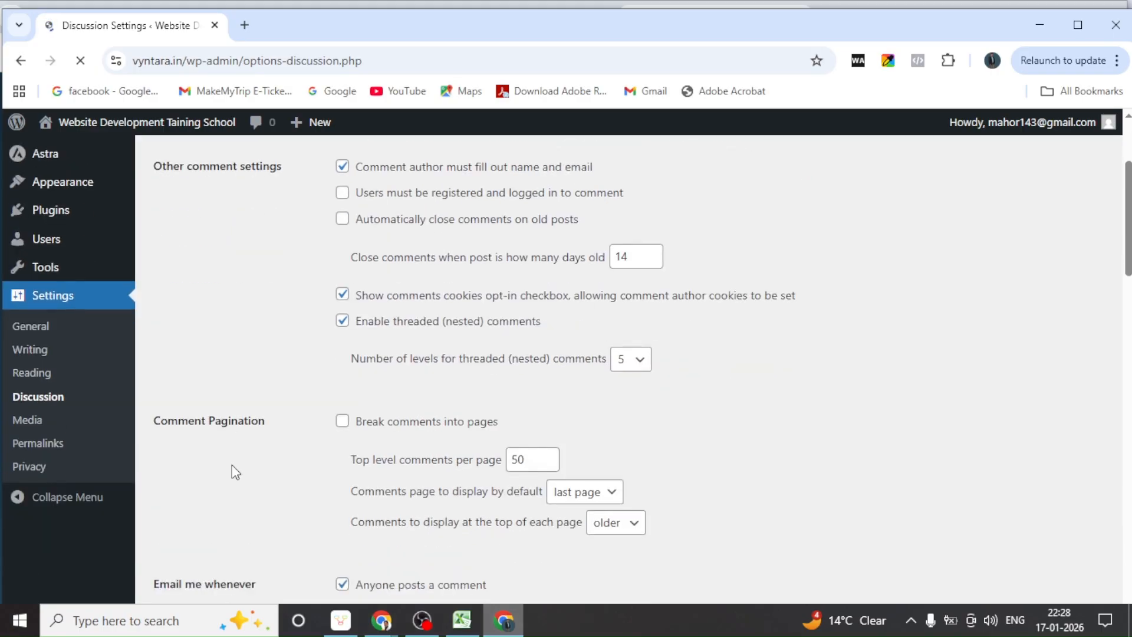
scroll(235, 473, "down", 3)
scroll(235, 472, "up", 6)
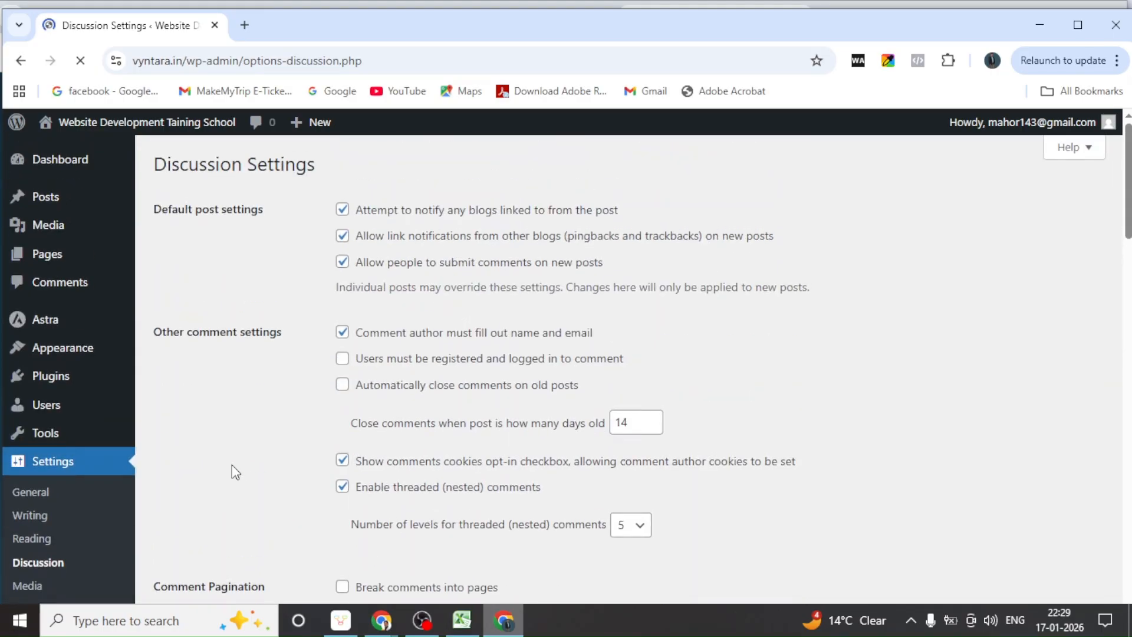
scroll(232, 465, "down", 5)
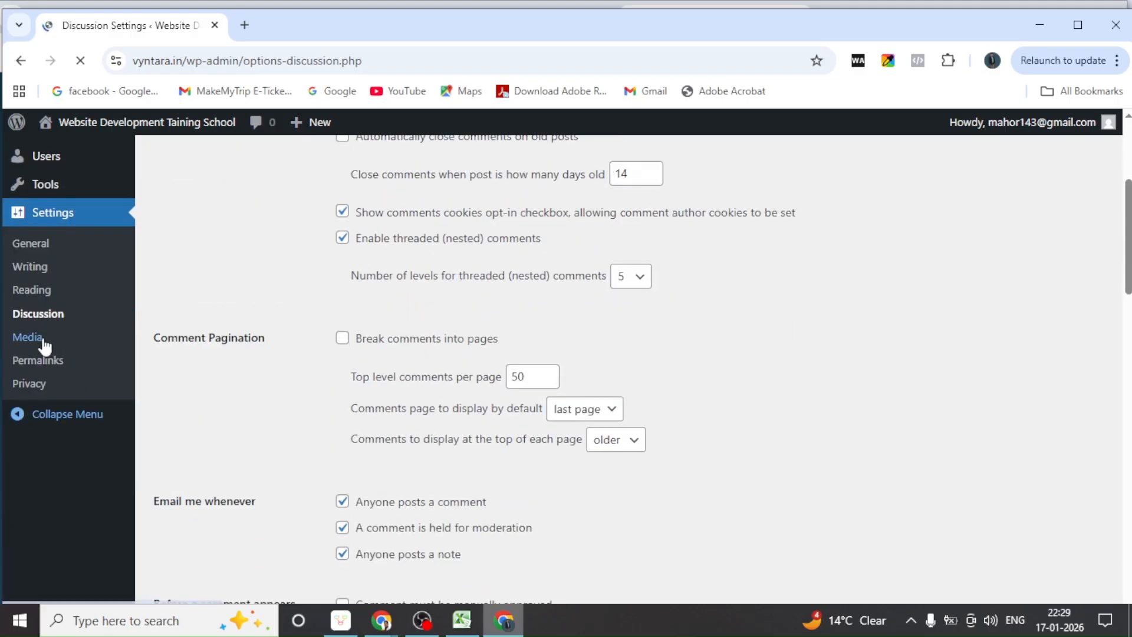
scroll(65, 507, "down", 3)
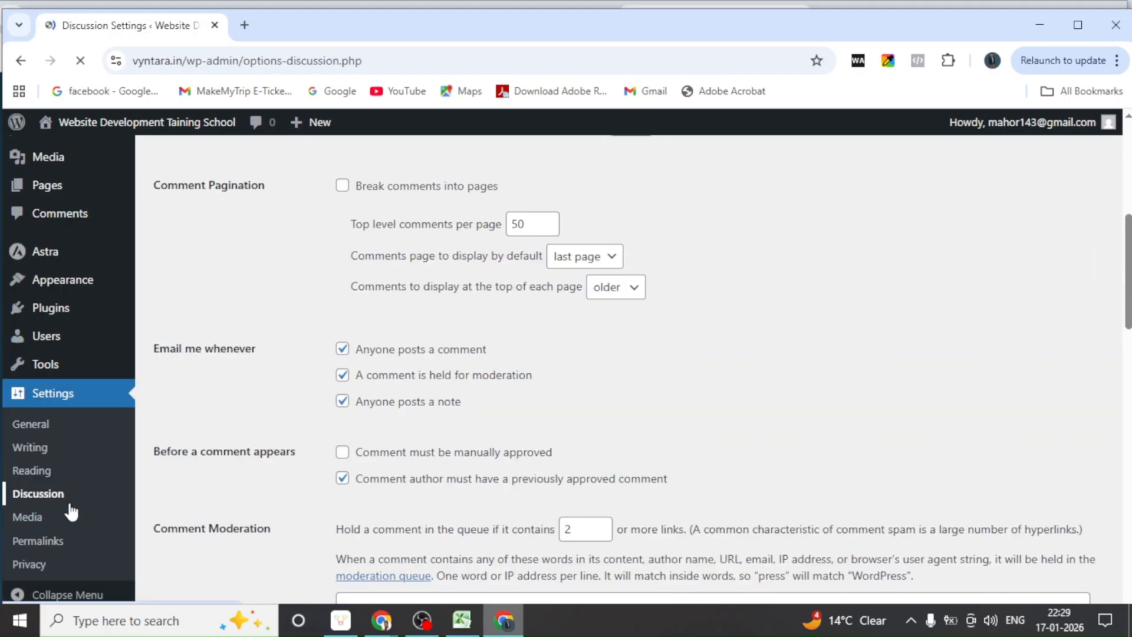
left_click(37, 543)
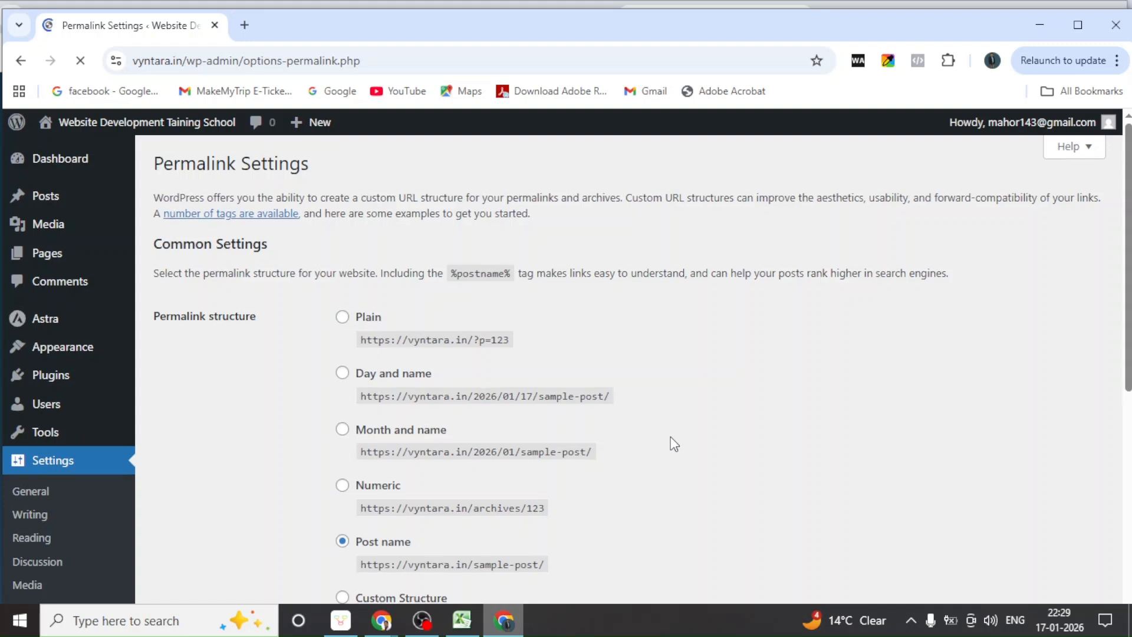
Save the Post name permalink structure, leaving category and tag bases blank
scroll(674, 444, "down", 1)
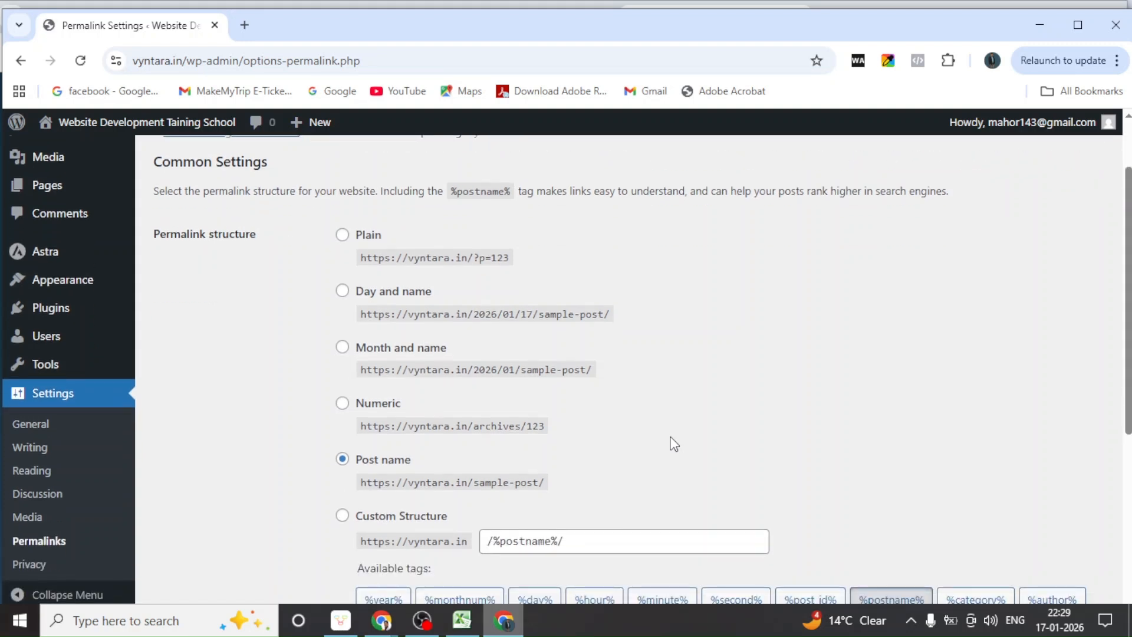
scroll(672, 440, "down", 2)
scroll(65, 529, "down", 1)
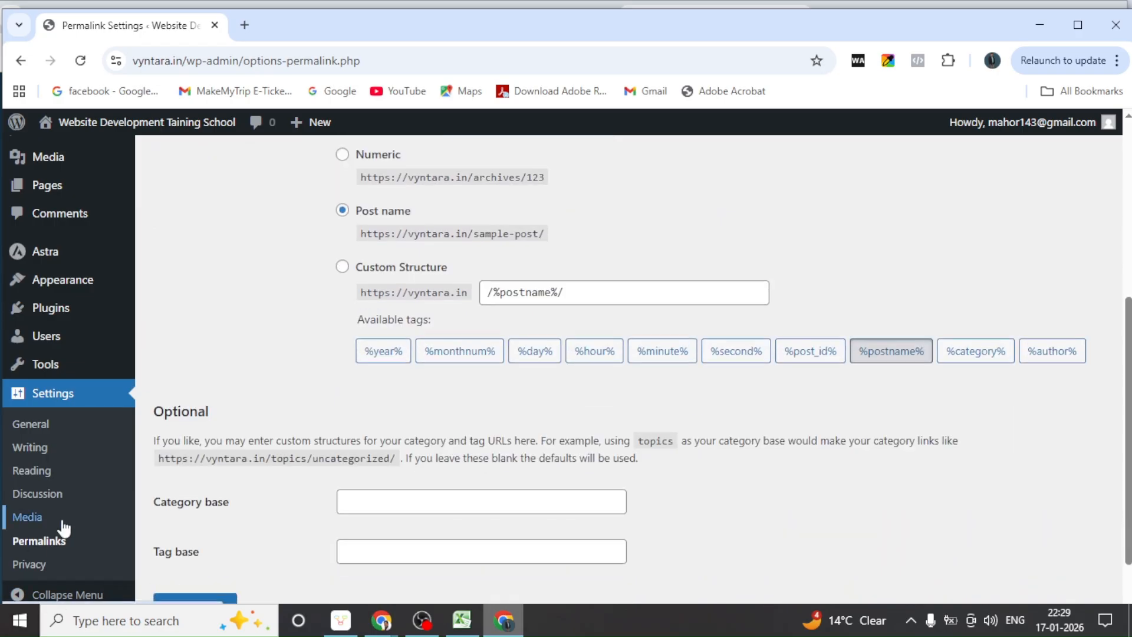
scroll(63, 498, "down", 1)
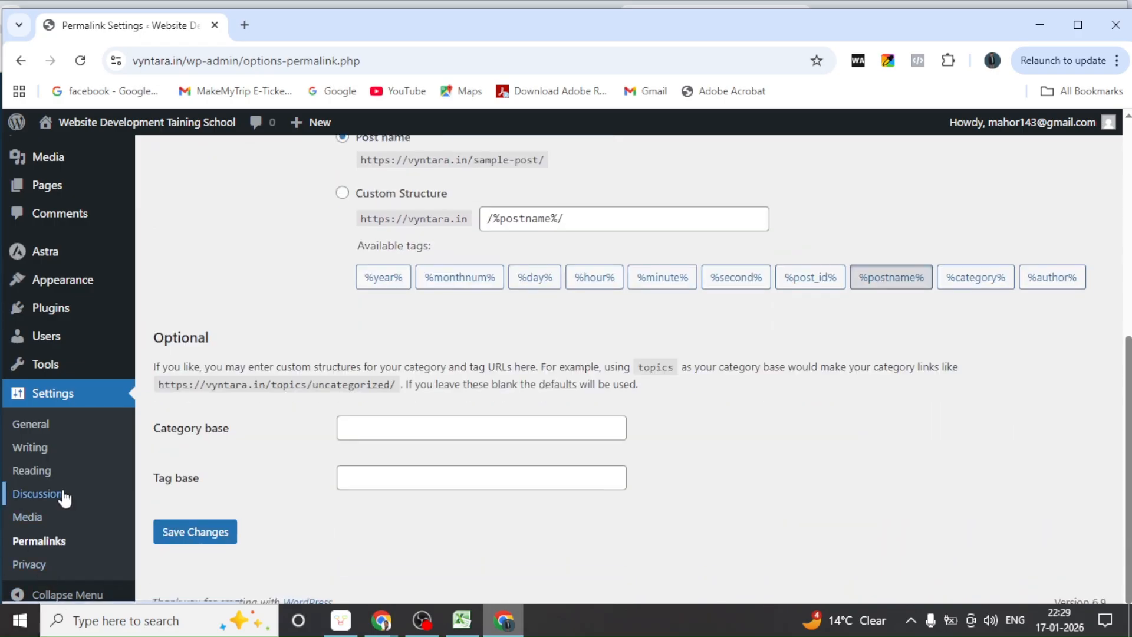
left_click(189, 544)
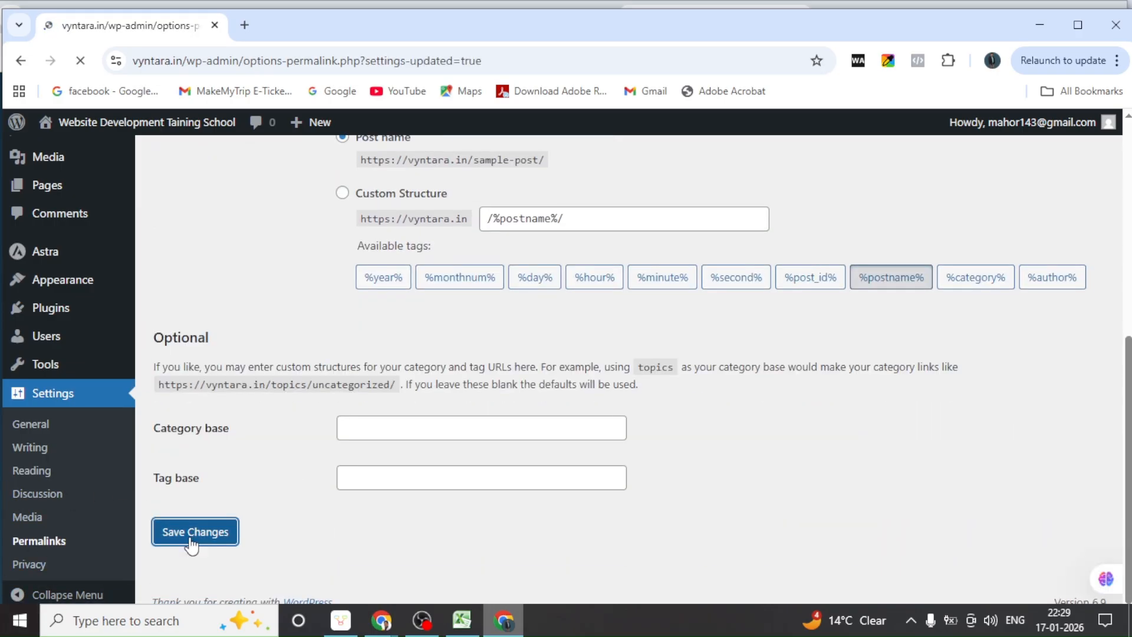